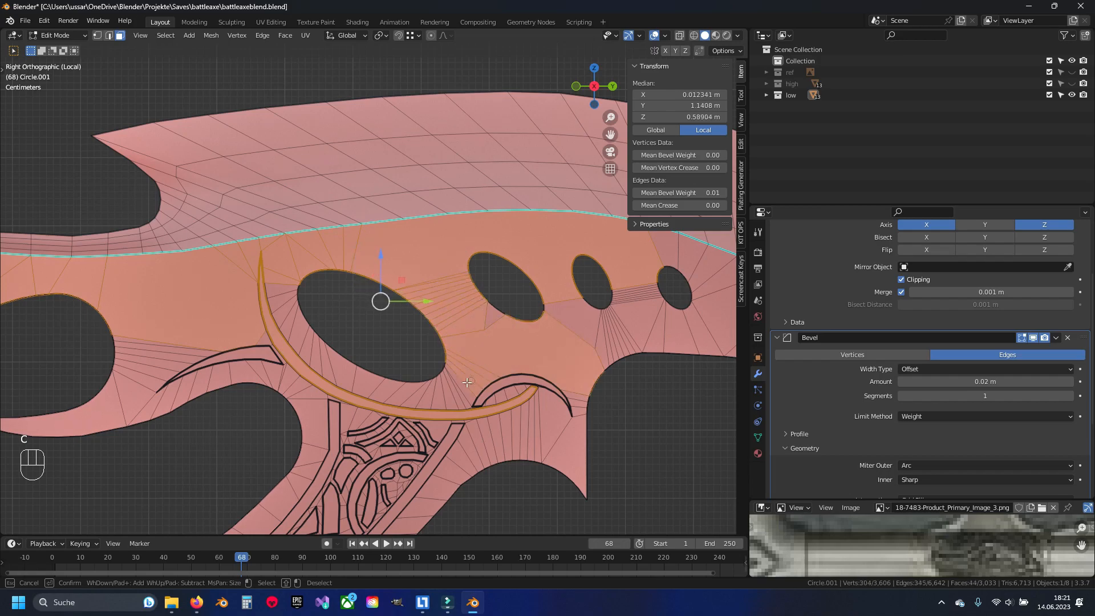
Circle-select the flat side faces of the axe head below the blade seam, including those around the engravings, and delete them
middle_click_drag(547, 392, 415, 325, "shift")
key("c")
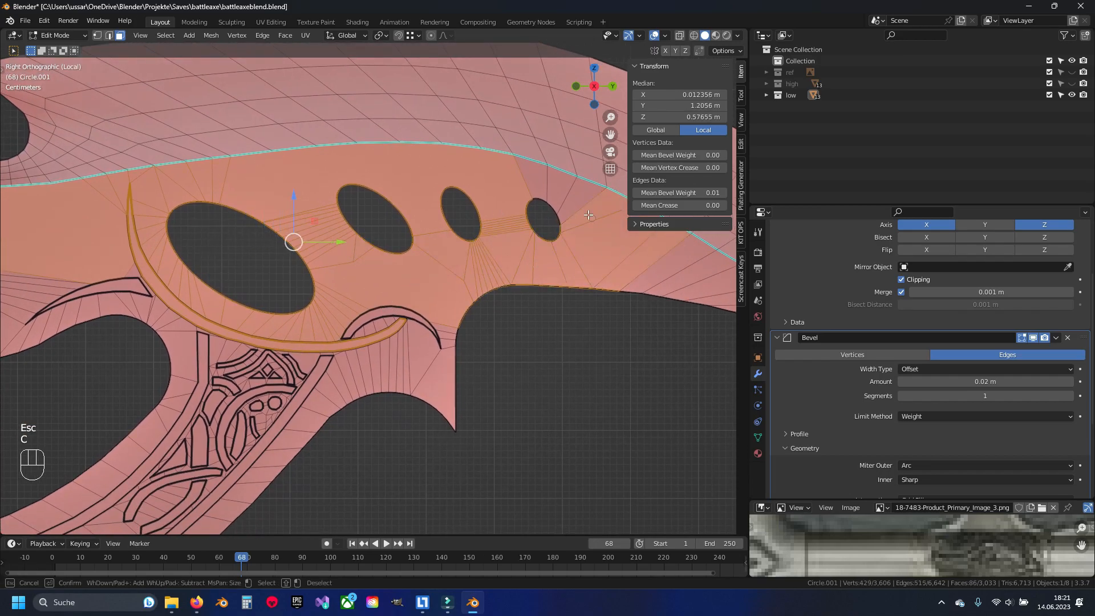
middle_click_drag(527, 178, 282, 147, "shift")
scroll(446, 223, "up", 1)
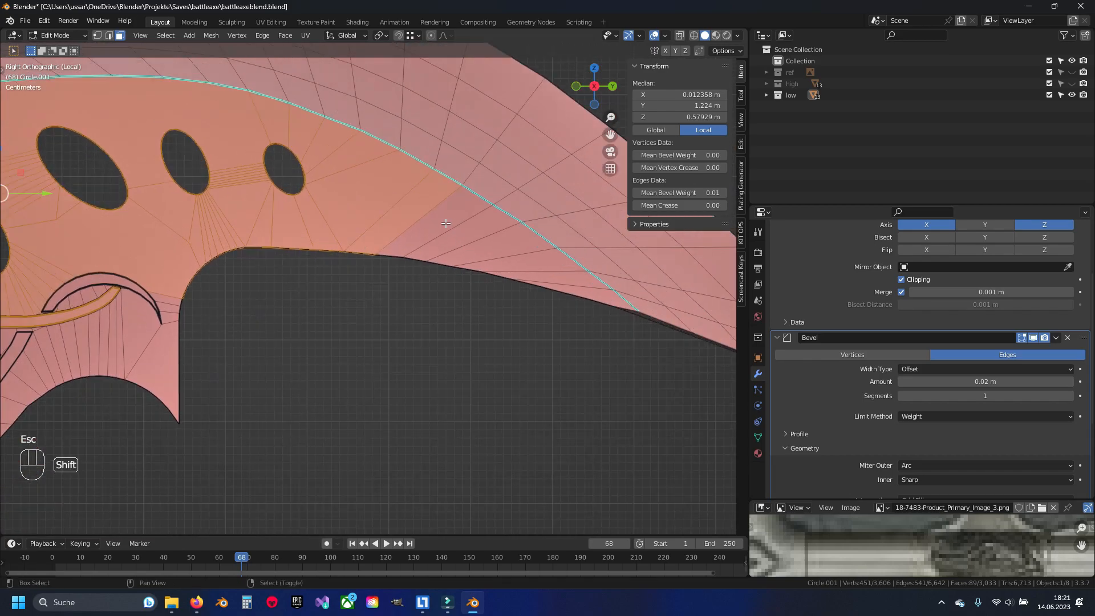
right_click(589, 289, "ctrl")
middle_click_drag(313, 298, 541, 244, "shift")
right_click(393, 248, "shift")
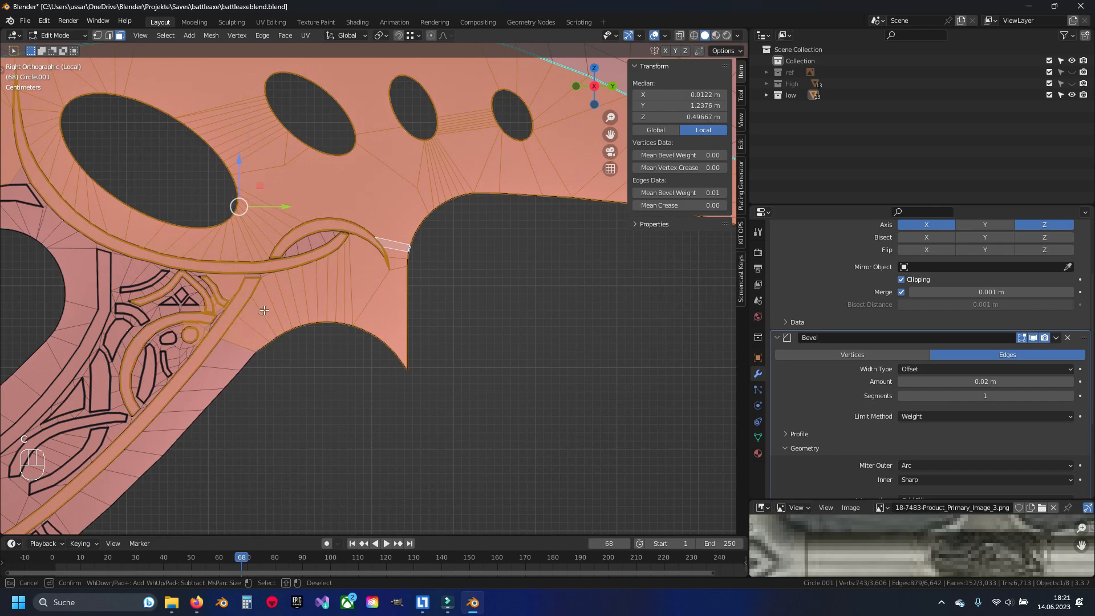
middle_click_drag(221, 371, 450, 217, "shift")
key("c")
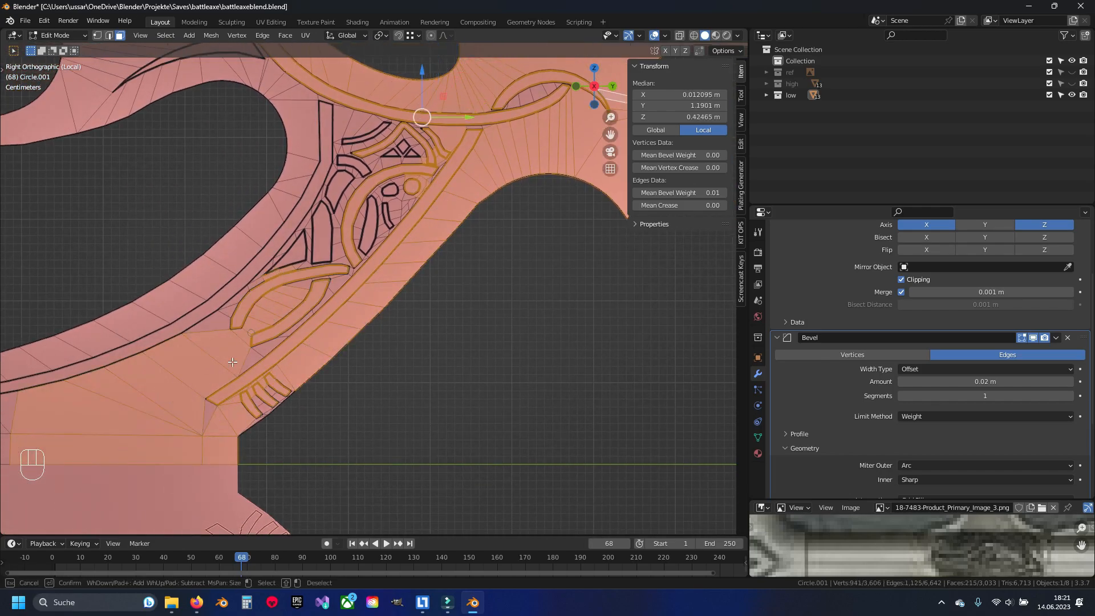
key("Escape")
middle_click_drag(284, 75, 559, 290, "shift")
key("n")
key("c")
left_click_drag(99, 368, 371, 372)
key("Escape")
scroll(388, 374, "down", 7)
middle_click_drag(394, 374, 423, 388)
scroll(456, 257, "up", 3)
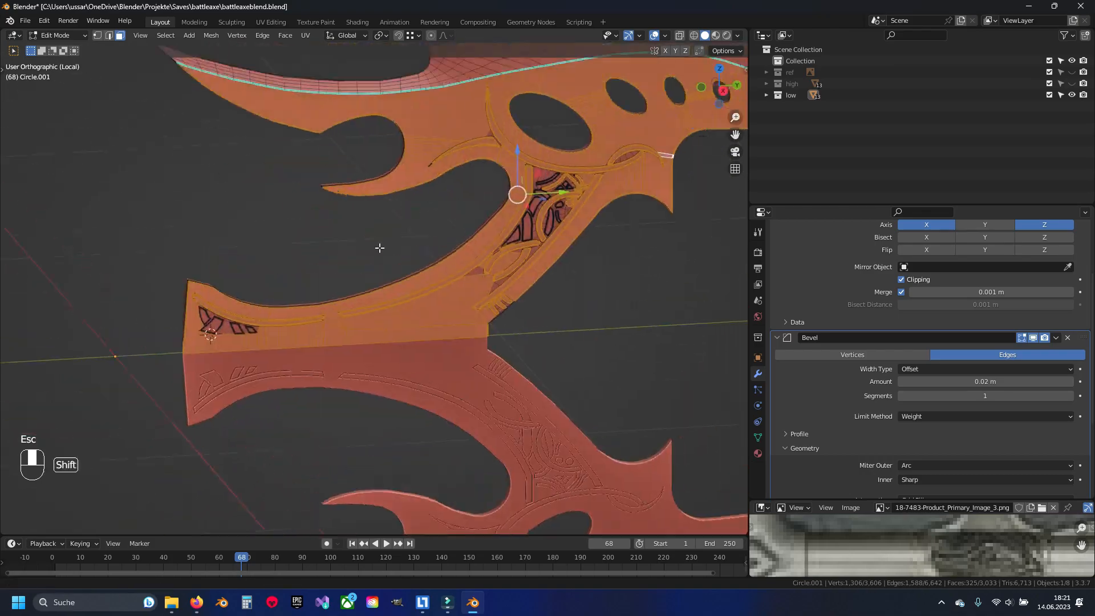
middle_click_drag(479, 168, 460, 293, "shift")
scroll(450, 279, "up", 2)
key("x")
left_click(454, 301)
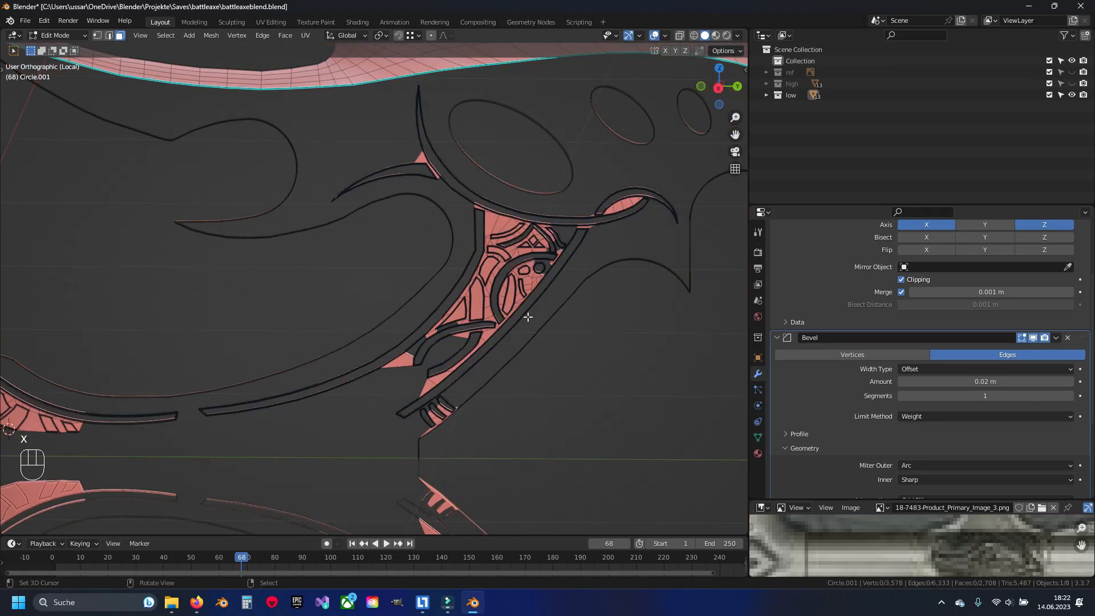
Select the short run of leftover small faces in the engraved area and delete them
scroll(545, 273, "down", 2)
middle_click_drag(546, 273, 469, 161)
scroll(464, 166, "down", 2)
right_click(447, 172)
scroll(411, 365, "up", 9)
right_click(379, 402)
right_click(534, 297, "ctrl")
key("x")
left_click(534, 297)
Select all geometry linked to a face of the blade, then invert the selection to the engravings and oval holes
scroll(533, 296, "down", 12)
middle_click_drag(466, 225, 477, 354, "shift")
right_click(423, 164)
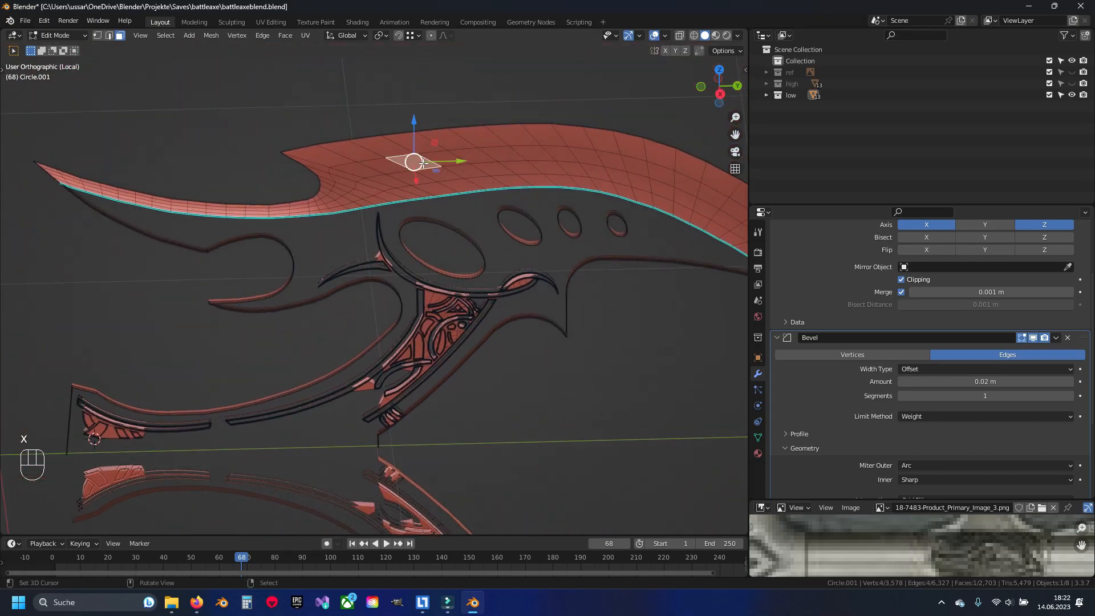
key("ctrl+l")
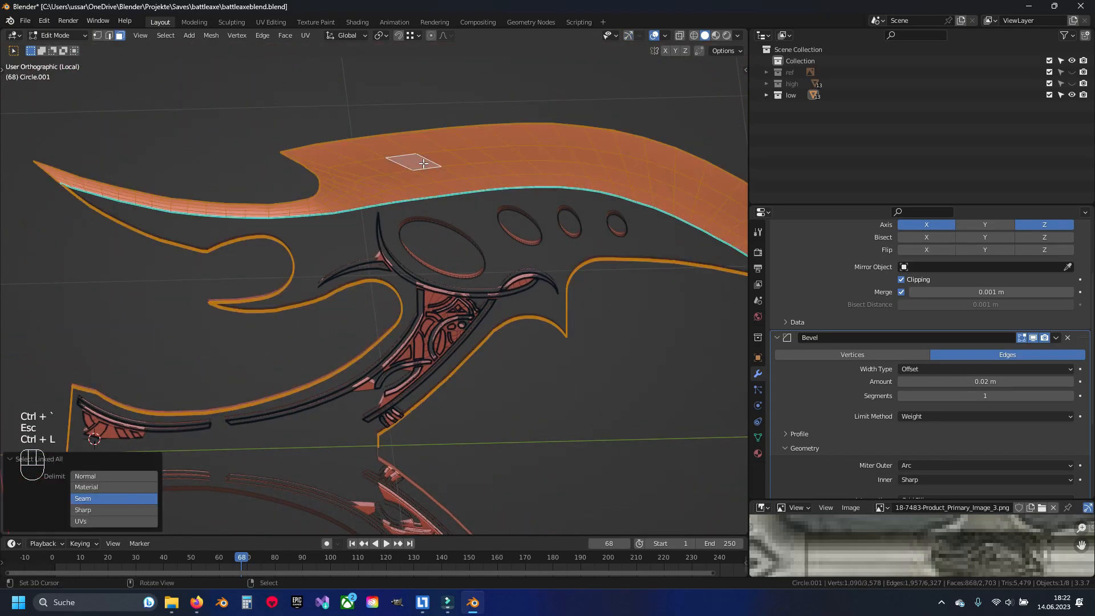
key("ctrl+i")
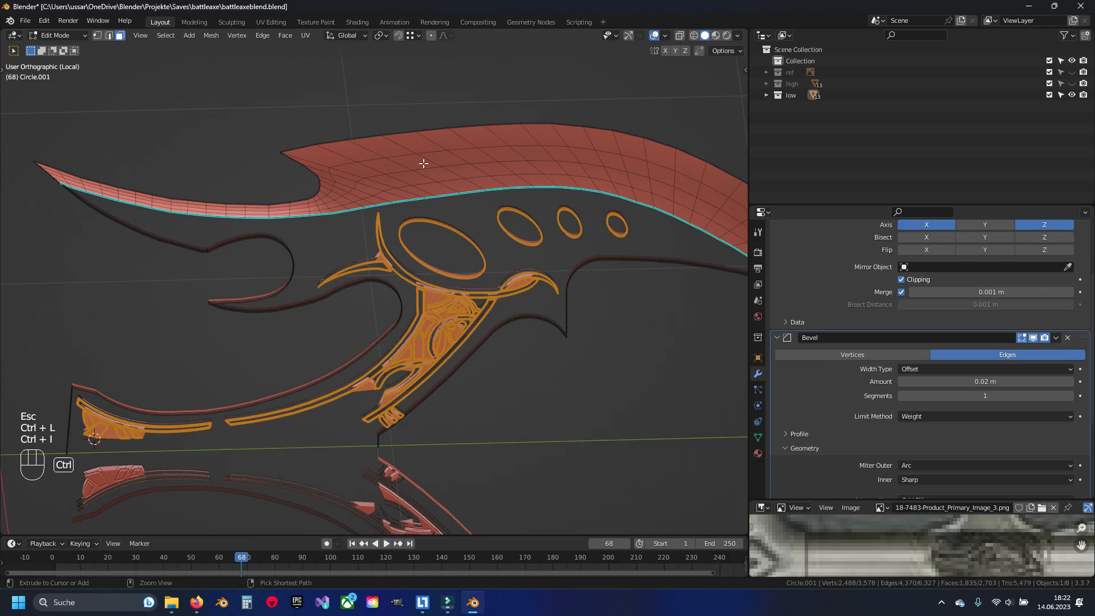
Try deleting the engravings together with the four oval holes, and undo the deletion
middle_click_drag(377, 289, 430, 268)
key("x")
left_click(390, 271)
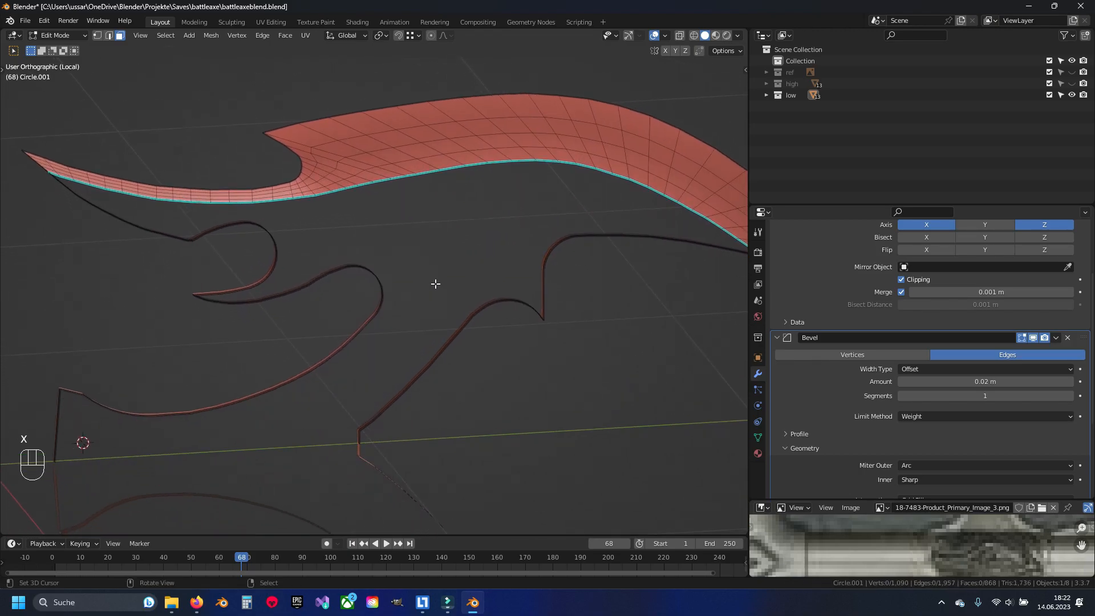
key("ctrl+z")
middle_click_drag(381, 212, 445, 275)
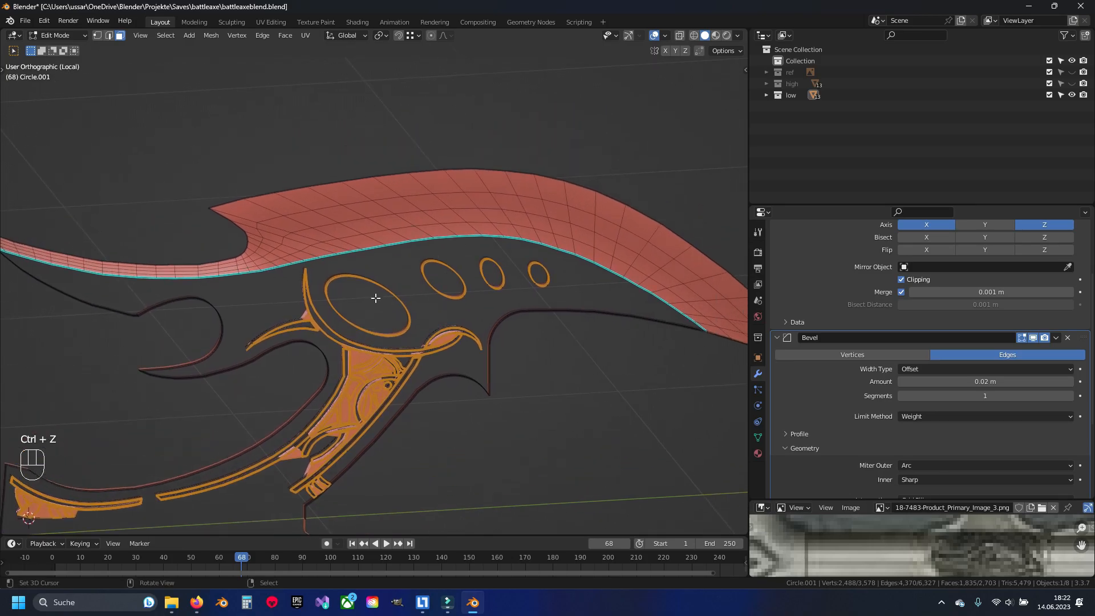
In wireframe side view, circle-deselect the four oval holes and delete the remaining selected engraving geometry
key("KP_3")
key("z")
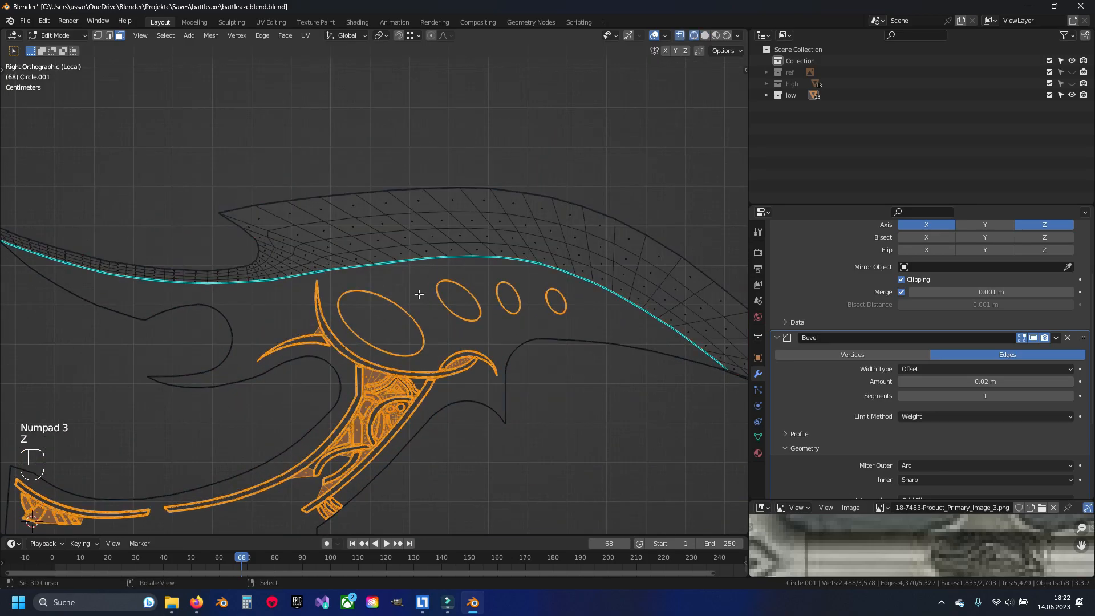
scroll(384, 307, "up", 5)
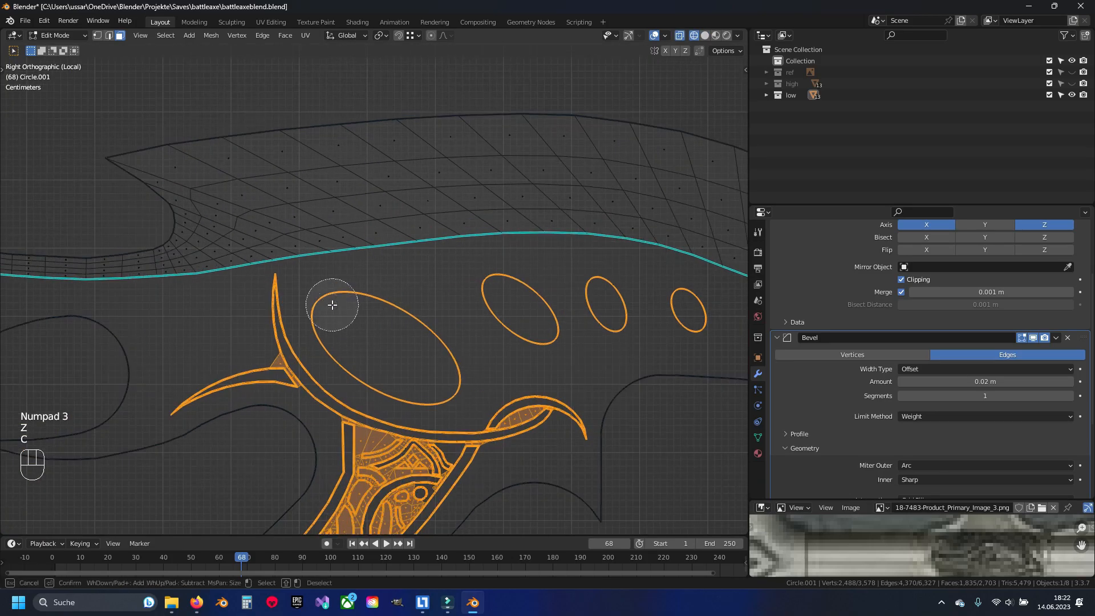
mouse_move(450, 373)
middle_mouse_down()
mouse_move(487, 297)
mouse_move(555, 327)
middle_mouse_up()
scroll(587, 311, "down", 6)
key("x")
left_click(597, 356)
key("z")
Switch to vertex selection and save the blend file
middle_click_drag(352, 364, 475, 295, "shift")
middle_click_drag(476, 296, 317, 268)
scroll(387, 375, "up", 6)
key("1")
key("ctrl+s")
In edge selection, select alternate cross edge loops along the long curved rim strip and dissolve them
key("2")
scroll(494, 357, "down", 4)
middle_click_drag(641, 369, 389, 358, "shift")
middle_click_drag(388, 358, 421, 335)
scroll(433, 291, "up", 5)
scroll(457, 392, "up", 4)
scroll(466, 378, "down", 3)
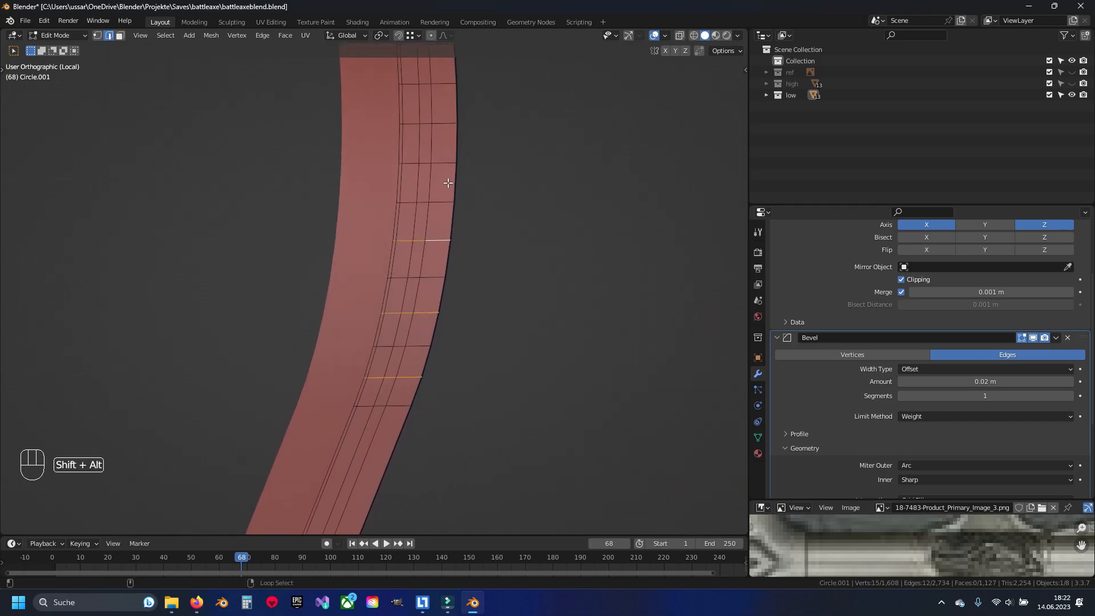
middle_click_drag(445, 159, 438, 412, "shift")
left_click(426, 338, "alt+shift")
left_click(424, 261, "alt+shift")
left_click(415, 186, "alt+shift")
middle_click_drag(416, 195, 399, 397, "shift")
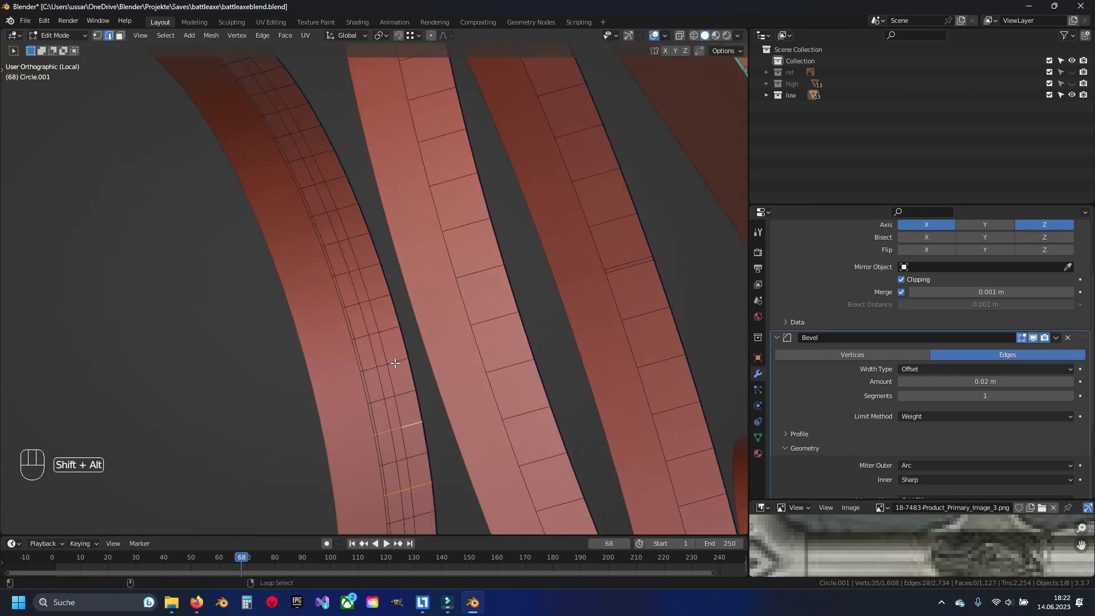
middle_click_drag(308, 136, 381, 282, "shift")
left_click(384, 276, "alt+shift")
key("x")
left_click(384, 329)
Select the surplus cross edge loops along the neighbouring curved rim strip near the hook and dissolve them
scroll(354, 324, "down", 3)
middle_click_drag(298, 320, 365, 273)
scroll(360, 319, "up", 3)
left_click(355, 340, "alt+shift")
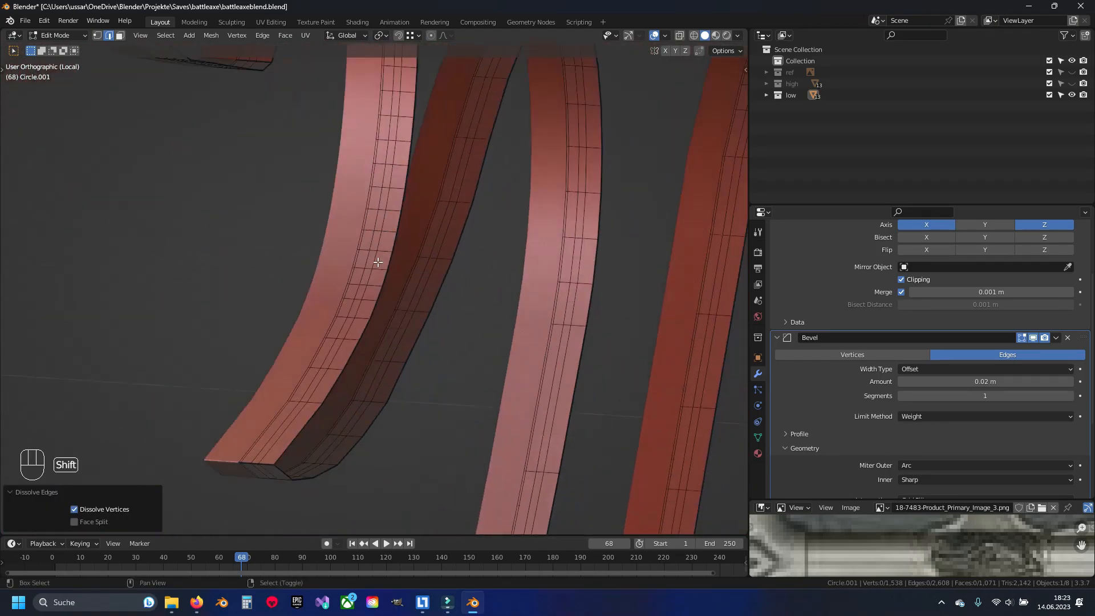
left_click(371, 280, "alt+shift")
left_click(391, 210, "alt+shift")
middle_click_drag(372, 234, 382, 391, "shift")
scroll(382, 388, "down", 3)
left_click(396, 279, "alt+shift")
left_click(406, 161, "alt+shift")
middle_click_drag(411, 104, 374, 274)
left_click(366, 264, "alt+shift")
left_click(354, 206, "alt+shift")
left_click(338, 152, "alt+shift")
left_click(320, 102, "alt+shift")
middle_click_drag(317, 114, 391, 335, "shift")
left_click(399, 247, "alt+shift")
left_click(372, 198, "alt+shift")
key("x")
left_click(421, 220)
Dissolve one more surplus edge loop on the hook's rim strip
left_click(382, 237, "alt")
scroll(385, 285, "down", 6)
key("x")
left_click(384, 234)
Select alternate cross edge loops along the straight rim strip below the oval holes and dissolve them
middle_click_drag(384, 235, 494, 226)
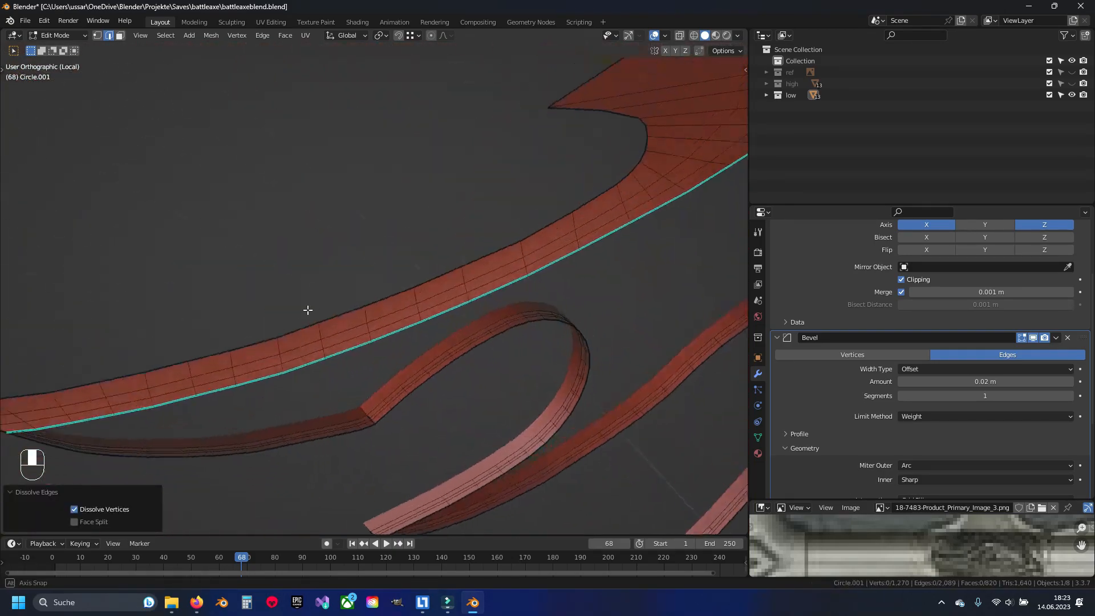
scroll(440, 237, "down", 6)
scroll(477, 228, "up", 5)
left_click(496, 214, "alt")
middle_click_drag(466, 264, 465, 218, "shift")
left_click(440, 266, "alt+shift")
middle_click_drag(424, 333, 428, 240, "shift")
left_click(383, 289, "alt+shift")
middle_click_drag(383, 288, 414, 251, "shift")
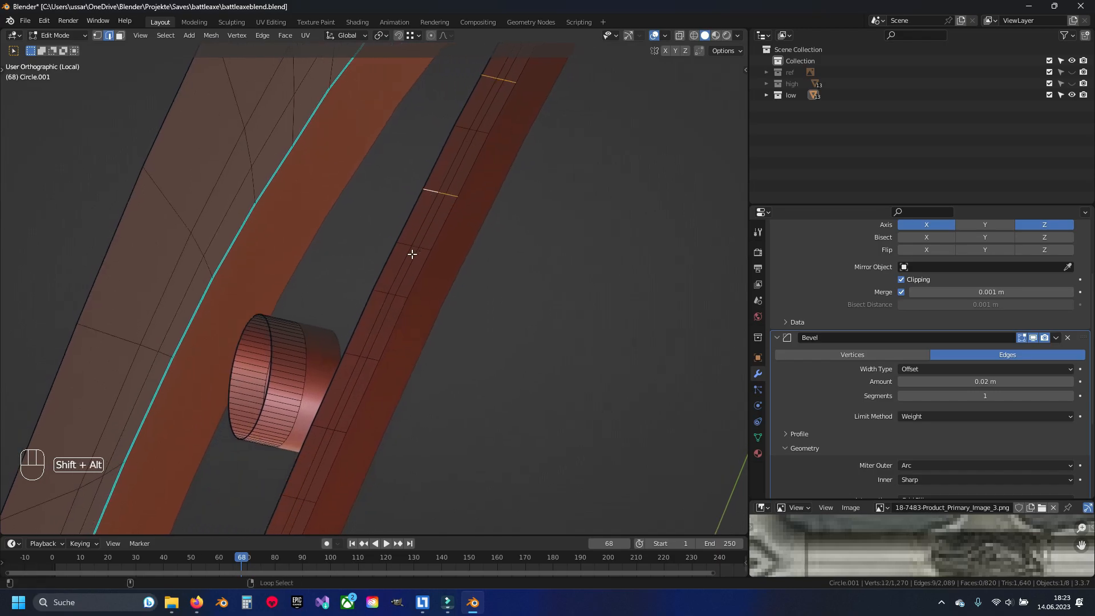
key("x")
left_click(379, 293)
Select alternate cross edge loops where the rim strip bends beside the oval holes and dissolve them
middle_click_drag(359, 347, 421, 224, "shift")
middle_click_drag(386, 333, 457, 225, "shift")
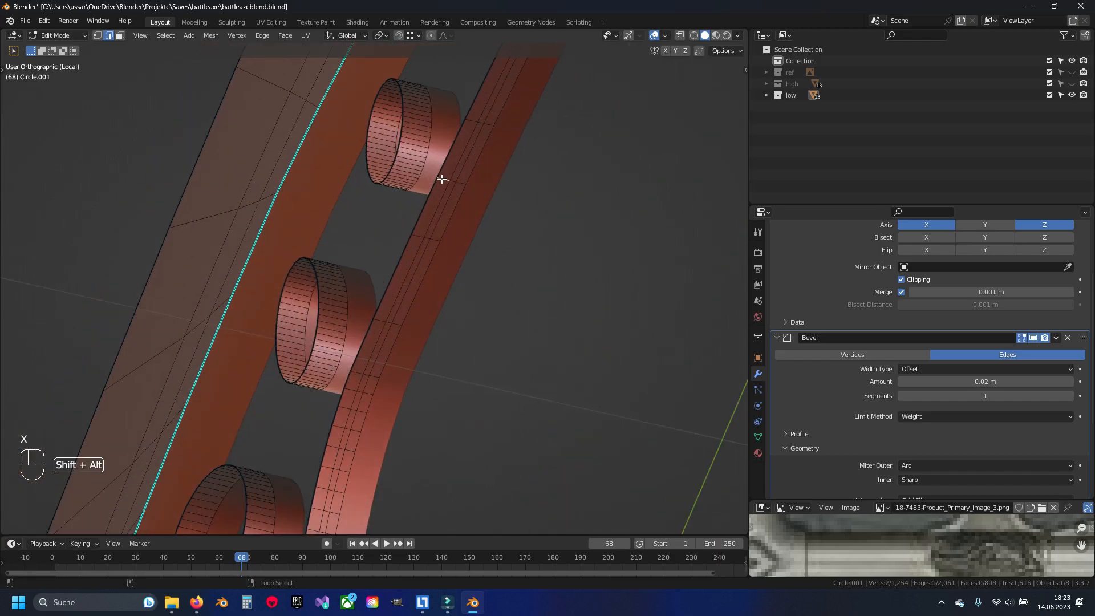
left_click(433, 259, "alt+shift")
left_click(423, 297, "alt+shift")
left_click(413, 336, "alt+shift")
scroll(458, 228, "up", 2)
left_click(484, 247, "alt+shift")
left_click(472, 308, "alt+shift")
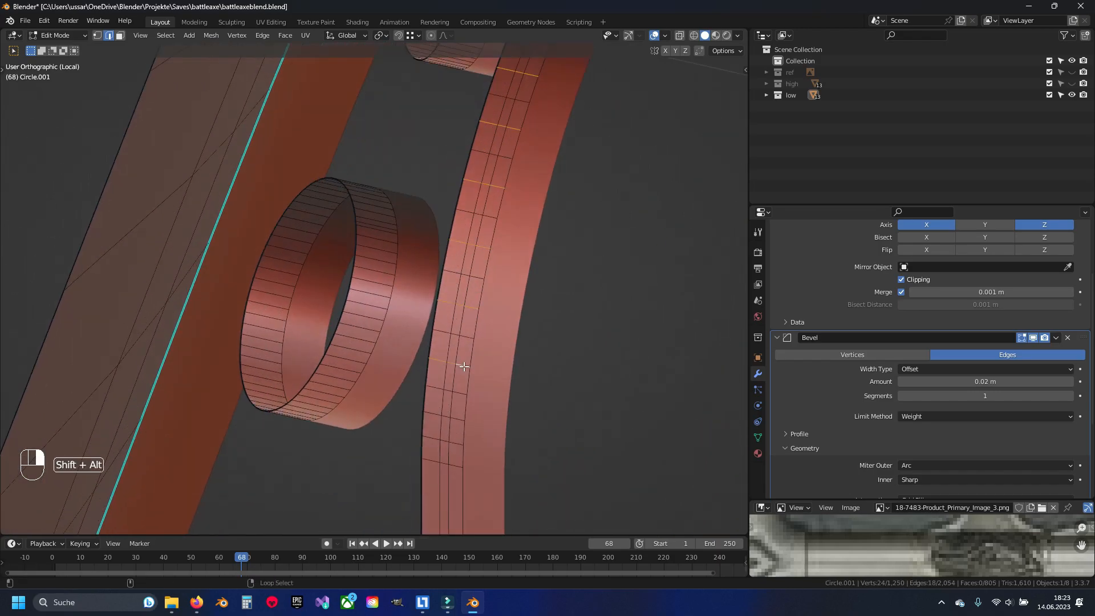
key("x")
left_click(554, 419)
Slide the edge loop just past the rim bend by a factor of about 0.347 to even out the spacing
left_click(457, 443, "alt")
key("g")
key("g")
left_click(535, 413)
Select alternate cross edge loops along the rim's arch leading to the pointed corner and dissolve them
middle_click_drag(514, 434, 547, 188, "shift")
middle_click_drag(491, 384, 508, 456)
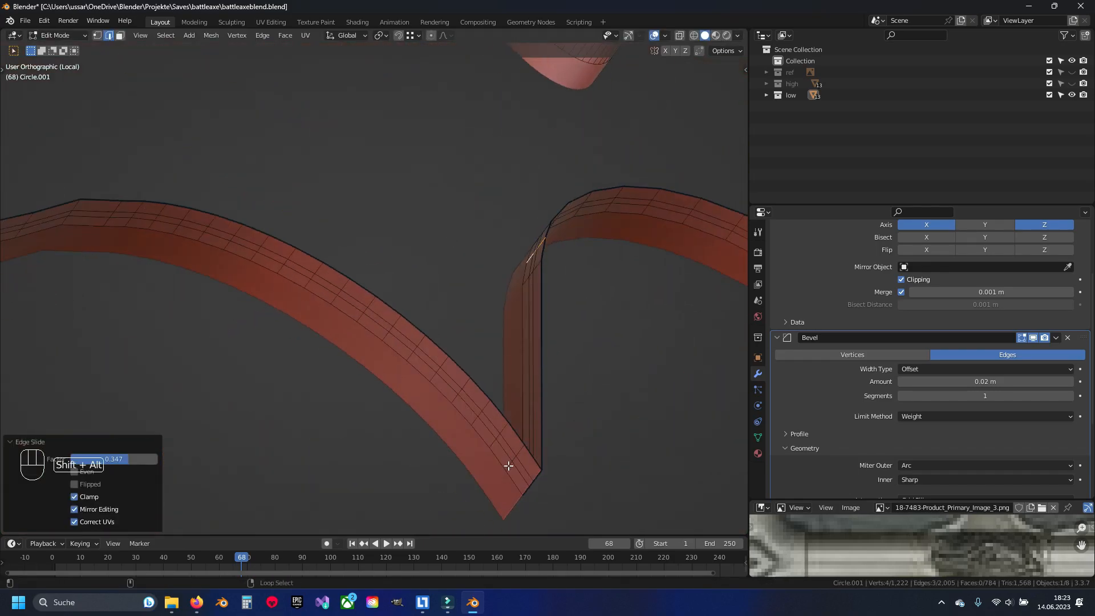
left_click(509, 465, "alt+shift")
left_click(288, 259, "alt+shift")
left_click(233, 235, "alt+shift")
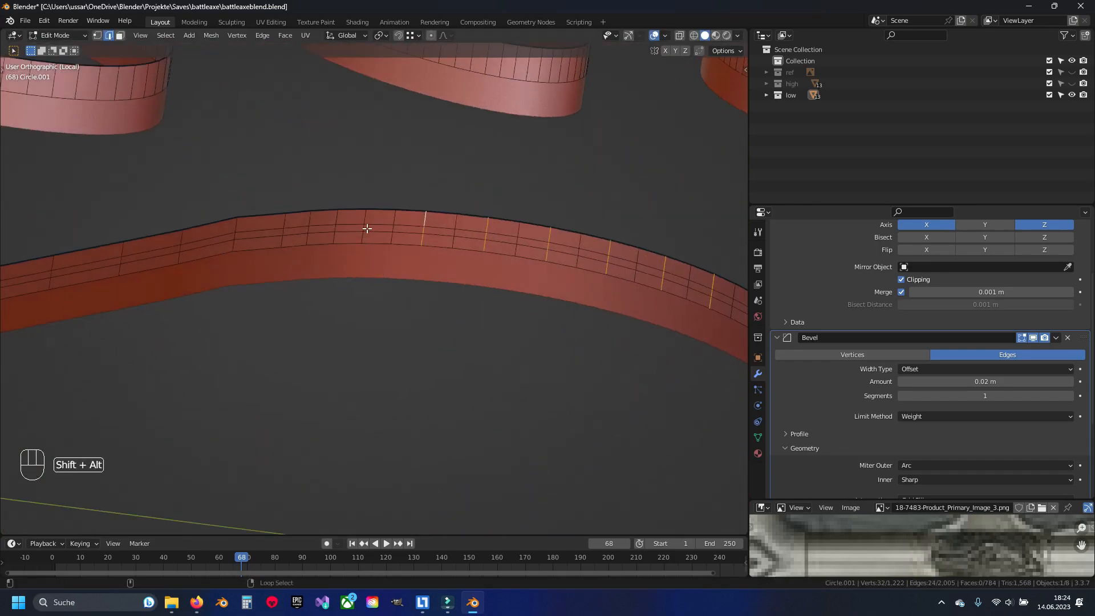
left_click(364, 234, "alt+shift")
key("x")
left_click(311, 243)
Finish selecting alternate cross edges along the remaining part of the rim's arch and dissolve them
middle_click_drag(299, 313, 550, 325, "shift")
scroll(548, 326, "down", 4)
middle_click_drag(423, 331, 425, 254)
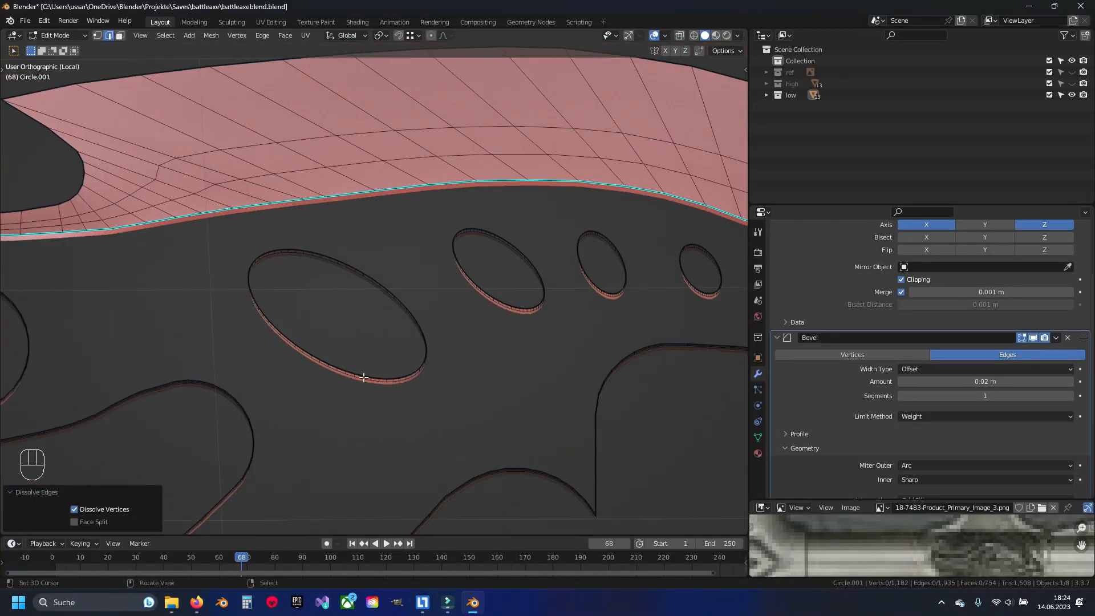
Select alternate cross edges all around the inner wall of the largest oval hole and dissolve them
scroll(456, 365, "up", 5)
right_click(502, 377, "shift")
right_click(440, 384, "shift")
middle_click_drag(439, 384, 384, 288, "shift")
right_click(413, 394, "shift")
right_click(450, 477, "shift")
middle_click_drag(450, 477, 367, 313, "shift")
right_click(389, 345, "shift")
right_click(410, 359, "shift")
right_click(428, 296, "shift")
middle_click_drag(410, 359, 320, 422)
right_click(326, 435, "shift")
right_click(298, 116, "shift")
middle_click_drag(353, 306, 377, 297)
scroll(377, 297, "up", 3)
right_click(450, 370, "shift")
right_click(416, 297, "shift")
key("x")
right_click(354, 206, "shift")
right_click(301, 140, "shift")
middle_click_drag(301, 140, 267, 235)
scroll(266, 235, "up", 5)
right_click(189, 224, "shift")
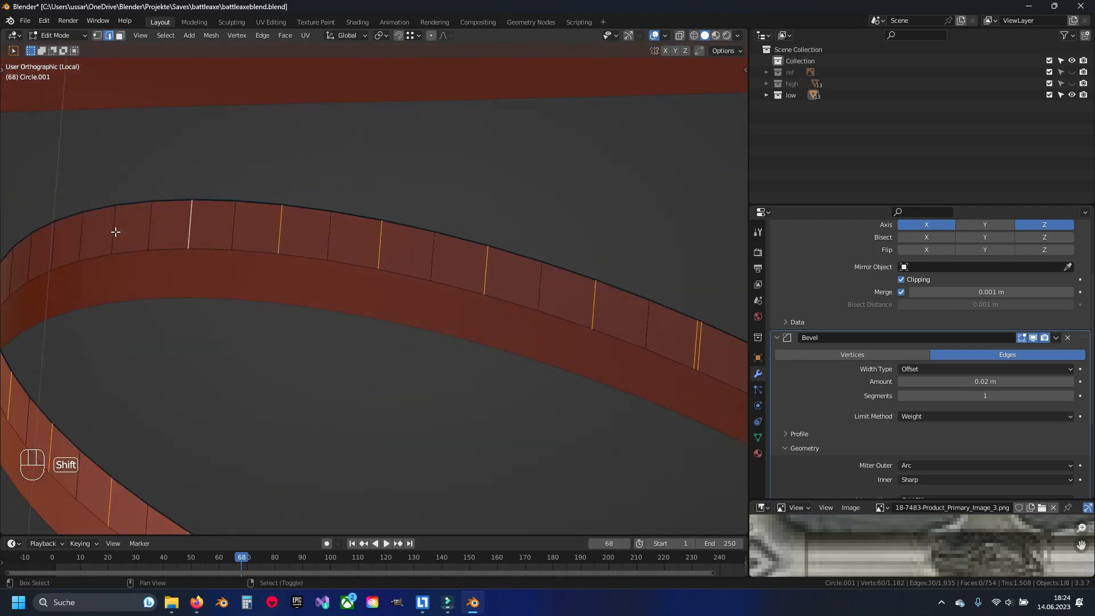
middle_click_drag(129, 232, 388, 251)
key("x")
left_click(390, 254)
Select alternate cross edges all around the inner wall of the second-largest oval hole and dissolve them
scroll(402, 297, "up", 4)
middle_click_drag(403, 296, 240, 348)
right_click(240, 350, "shift")
middle_click_drag(257, 405, 276, 354)
right_click(277, 359, "shift")
middle_click_drag(325, 411, 339, 357)
scroll(339, 357, "up", 3)
right_click(365, 302, "shift")
right_click(556, 215, "shift")
right_click(579, 138, "shift")
middle_click_drag(578, 138, 393, 251)
right_click(388, 211, "shift")
middle_click_drag(374, 173, 388, 251)
right_click(381, 238, "shift")
middle_click_drag(342, 217, 377, 320)
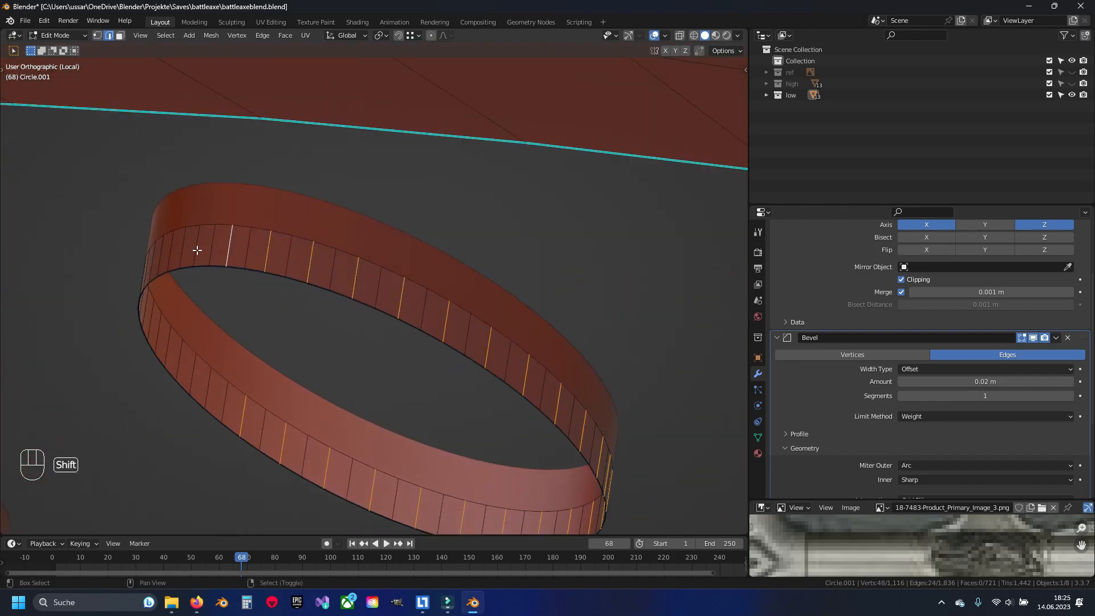
right_click(198, 252, "shift")
right_click(172, 257, "shift")
middle_click_drag(172, 256, 391, 291)
scroll(391, 291, "down", 3)
right_click(392, 305, "shift")
key("ctrl+x")
Slide one cross edge on the second-largest oval hole's wall by a factor of about 0.302
middle_click_drag(418, 446, 400, 348)
right_click(354, 334)
key("g")
key("g")
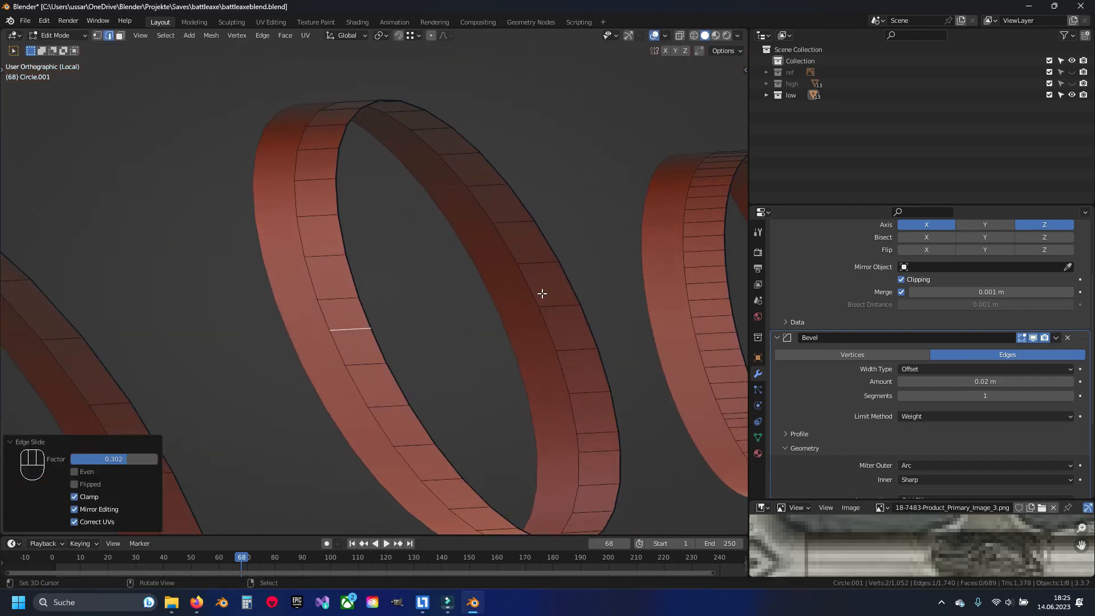
left_click(413, 361)
Select alternate cross edges all around the inner wall of the third oval hole and dissolve them
middle_click_drag(673, 319, 433, 285, "shift")
right_click(444, 276)
middle_click_drag(497, 437, 418, 362, "shift")
scroll(405, 393, "up", 3)
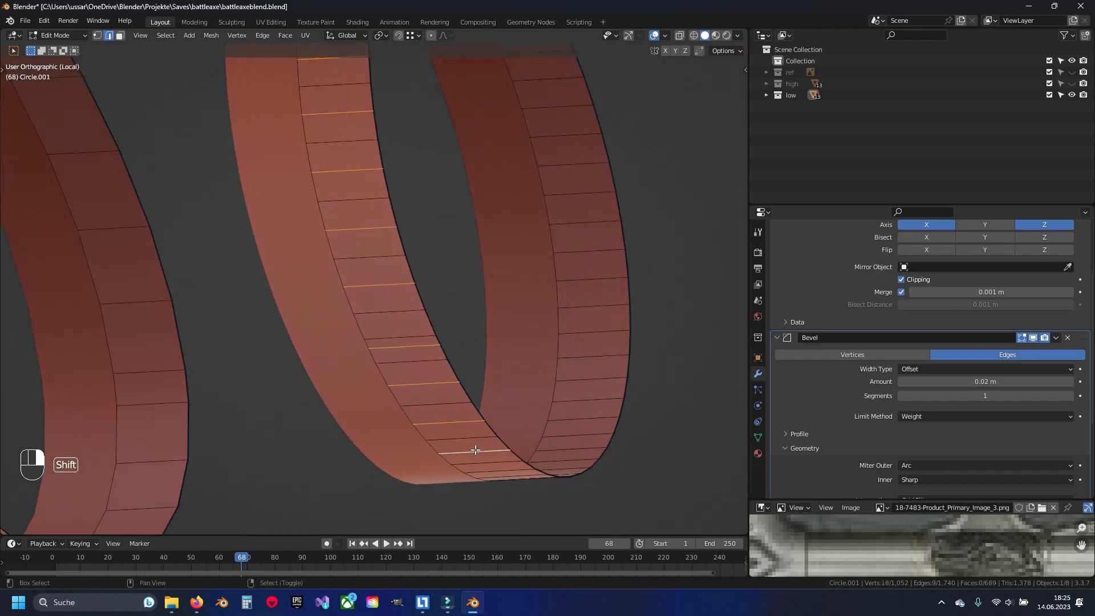
middle_click_drag(476, 450, 279, 300)
scroll(279, 301, "down", 5)
scroll(399, 296, "up", 5)
right_click(481, 255, "shift")
middle_click_drag(482, 254, 399, 319)
right_click(396, 313, "shift")
right_click(399, 203, "shift")
middle_click_drag(409, 172, 458, 385, "shift")
right_click(359, 106, "shift")
right_click(171, 134, "shift")
middle_click_drag(172, 133, 217, 365, "shift")
right_click(275, 312, "shift")
right_click(313, 297, "shift")
key("ctrl+x")
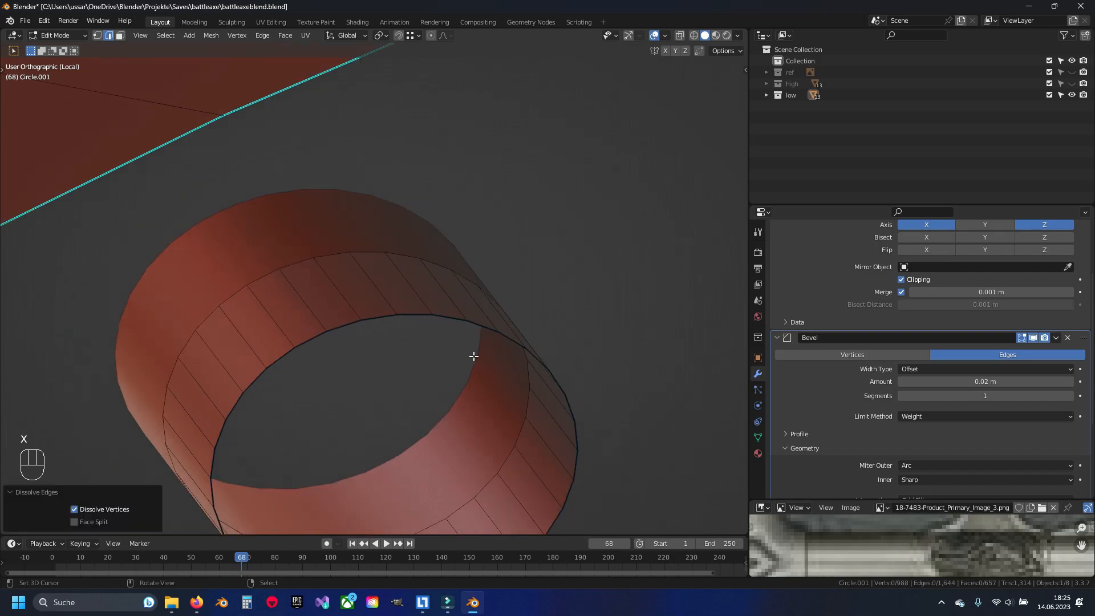
Select alternate cross edges all around the inner wall of the smallest oval hole and dissolve them
scroll(474, 356, "down", 3)
middle_click_drag(473, 356, 319, 271, "shift")
scroll(319, 271, "up", 4)
right_click(292, 280)
middle_click_drag(569, 186, 322, 320)
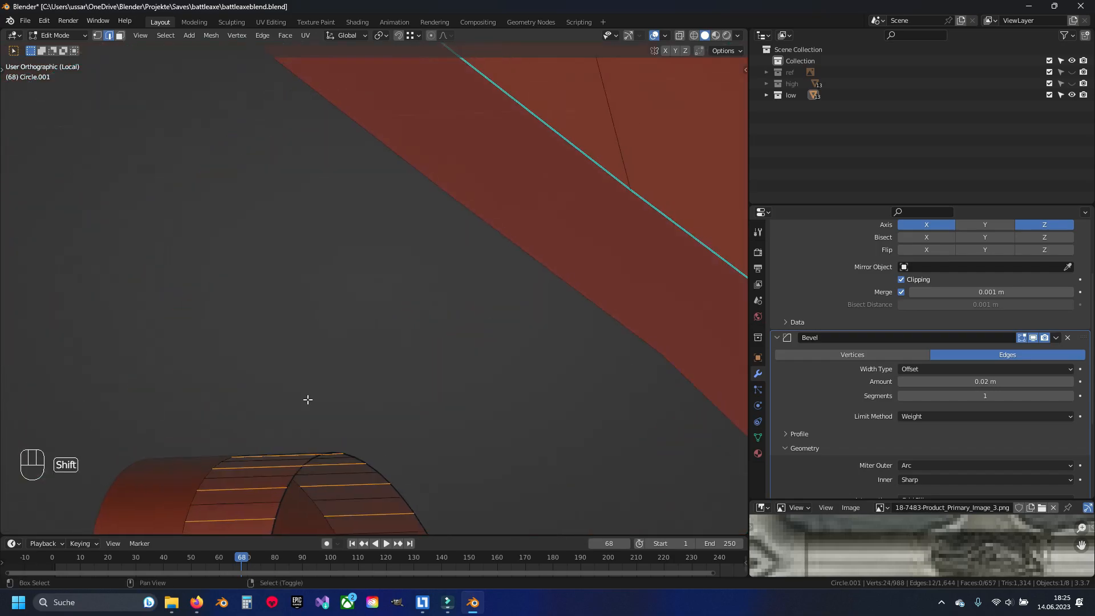
key("KP_Decimal")
right_click(285, 362, "shift")
middle_click_drag(337, 403, 360, 232, "shift")
right_click(513, 236, "shift")
middle_click_drag(525, 298, 525, 170, "shift")
right_click(545, 270, "shift")
right_click(551, 323, "shift")
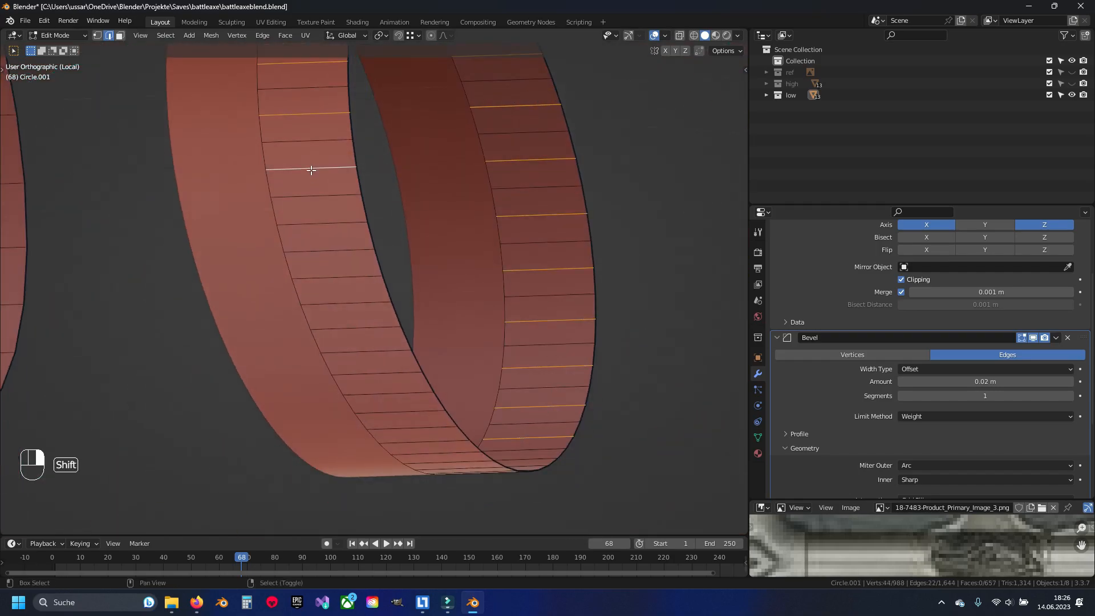
right_click(425, 410, "shift")
middle_click_drag(425, 410, 306, 371)
key("x")
left_click(396, 362)
Switch to vertex selection at the long spike's tip and save the file
scroll(396, 362, "down", 5)
middle_click_drag(396, 362, 468, 285)
scroll(303, 362, "up", 3)
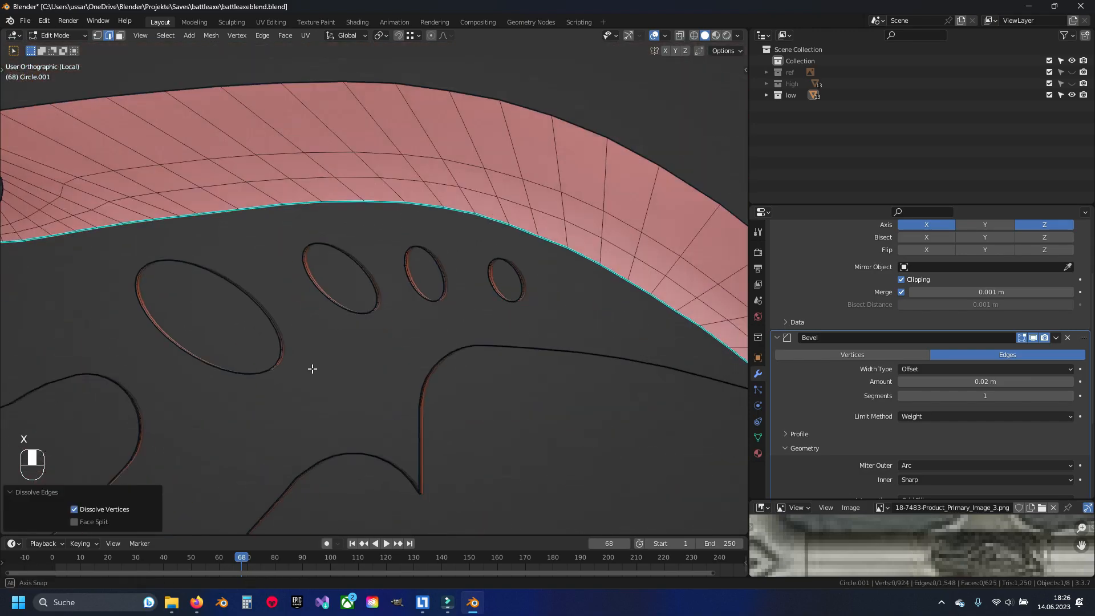
middle_click_drag(304, 247, 351, 262, "shift")
scroll(377, 227, "down", 6)
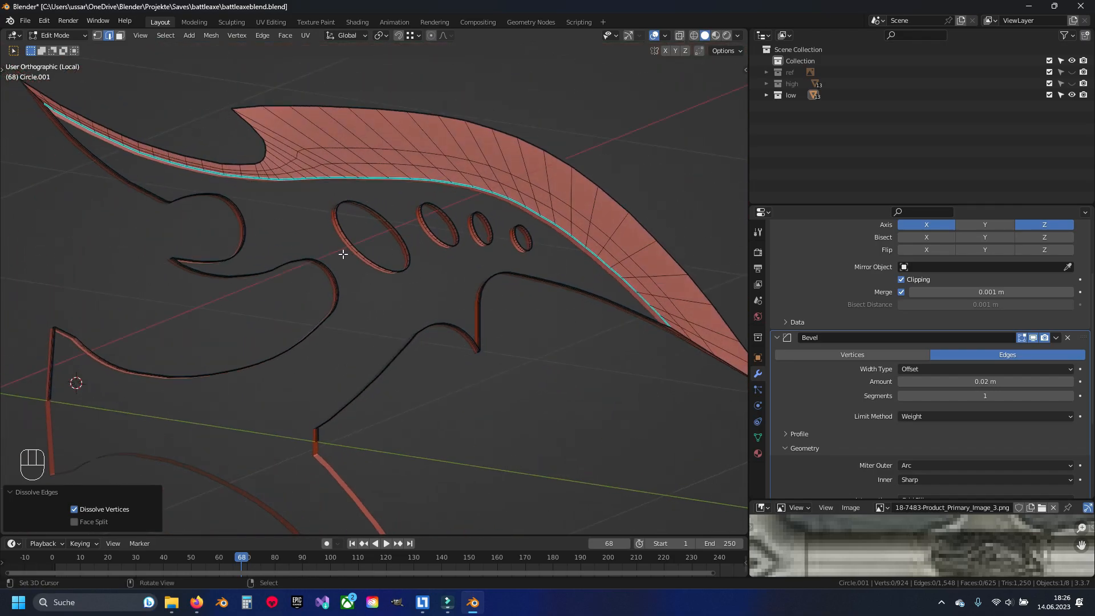
middle_click_drag(323, 393, 361, 314)
key("1")
scroll(362, 325, "up", 5)
key("ctrl+s")
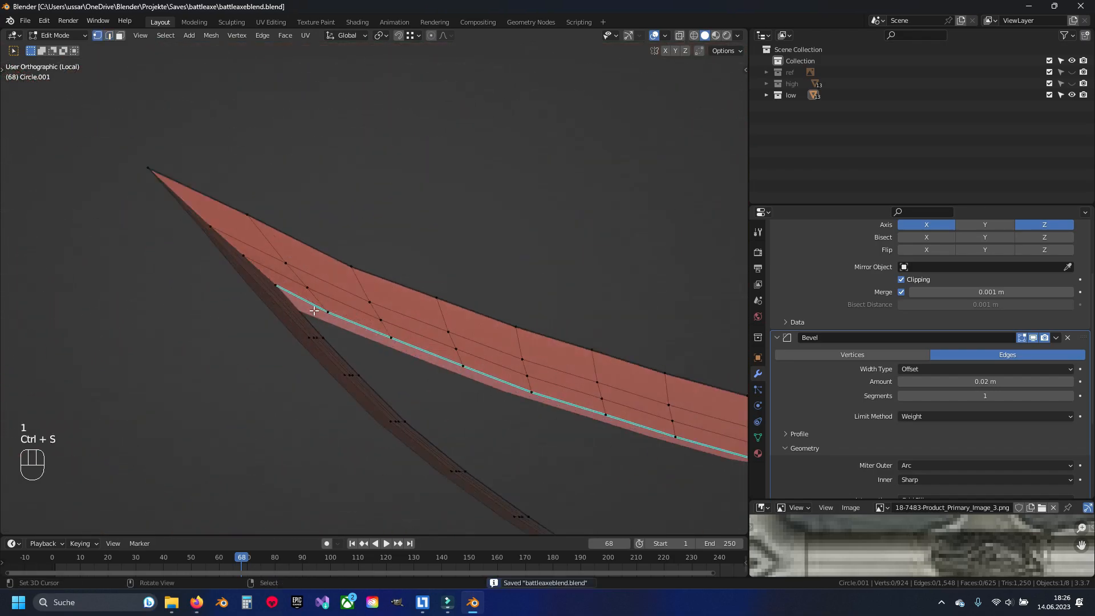
Select the vertex outline between the long spike's blade edge and its lower rim, and fill it with a face
key("a")
scroll(477, 410, "down", 4)
scroll(477, 411, "up", 4)
right_click(576, 326, "ctrl")
middle_click_drag(288, 333, 577, 333, "shift")
key("f")
key("a")
right_click(416, 343)
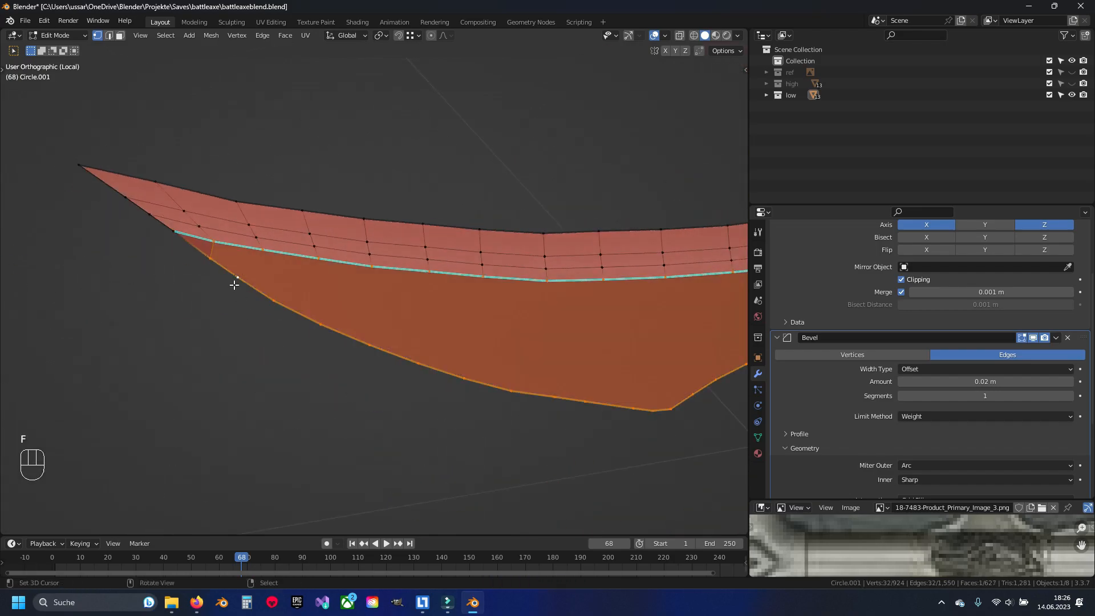
Save the file, and fill the curved hook tip between its two rim strips with a face
middle_click_drag(553, 452, 584, 167, "shift")
right_click(246, 354)
key("ctrl+s")
middle_click_drag(286, 355, 128, 411, "shift")
right_click(463, 211, "ctrl")
right_click(567, 330, "shift")
right_click(113, 429, "ctrl")
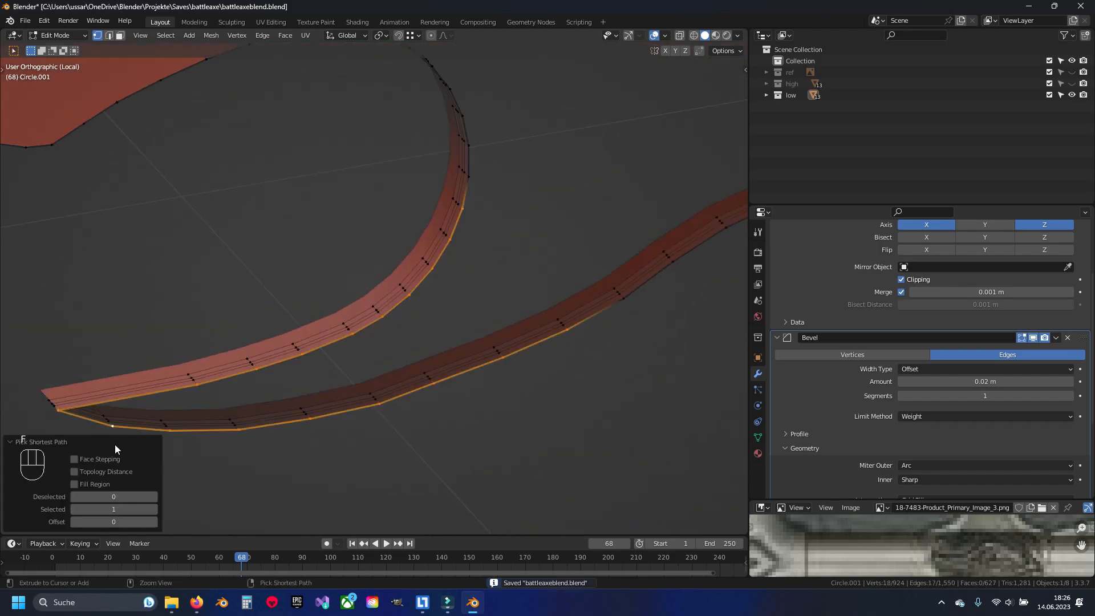
key("f")
key("a")
Extrude the curved rim's edge path from the straight end corner down along Z, and add a lengthwise loop cut through the new faces
middle_click_drag(547, 243, 457, 390, "shift")
scroll(482, 348, "down", 6)
middle_click_drag(536, 200, 382, 263, "shift")
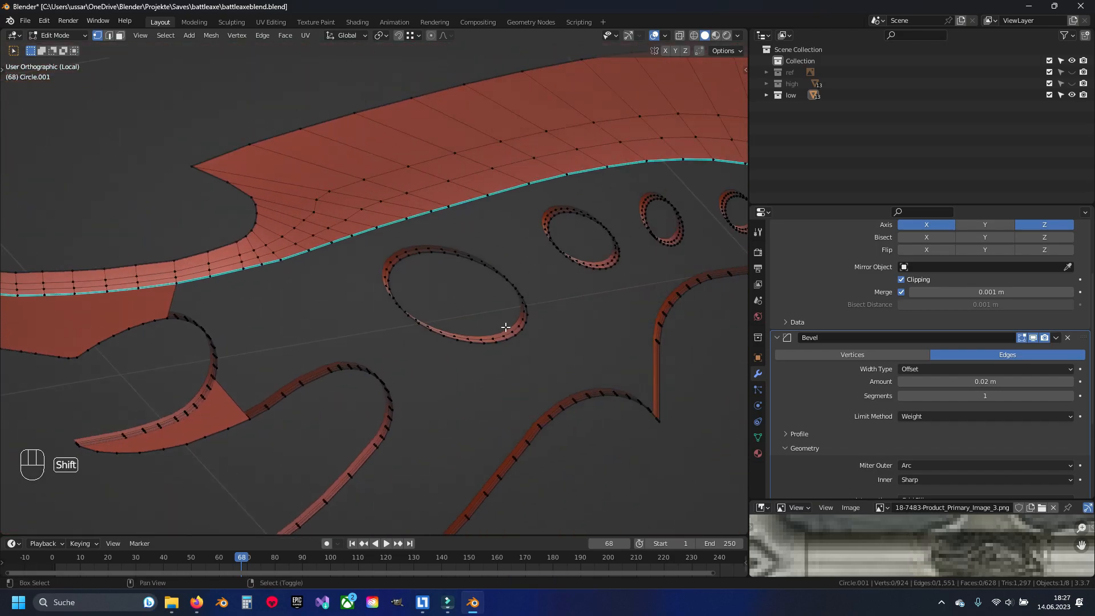
middle_click_drag(322, 526, 482, 244, "shift")
scroll(191, 235, "up", 4)
middle_click_drag(24, 337, 177, 268, "shift")
right_click(191, 234)
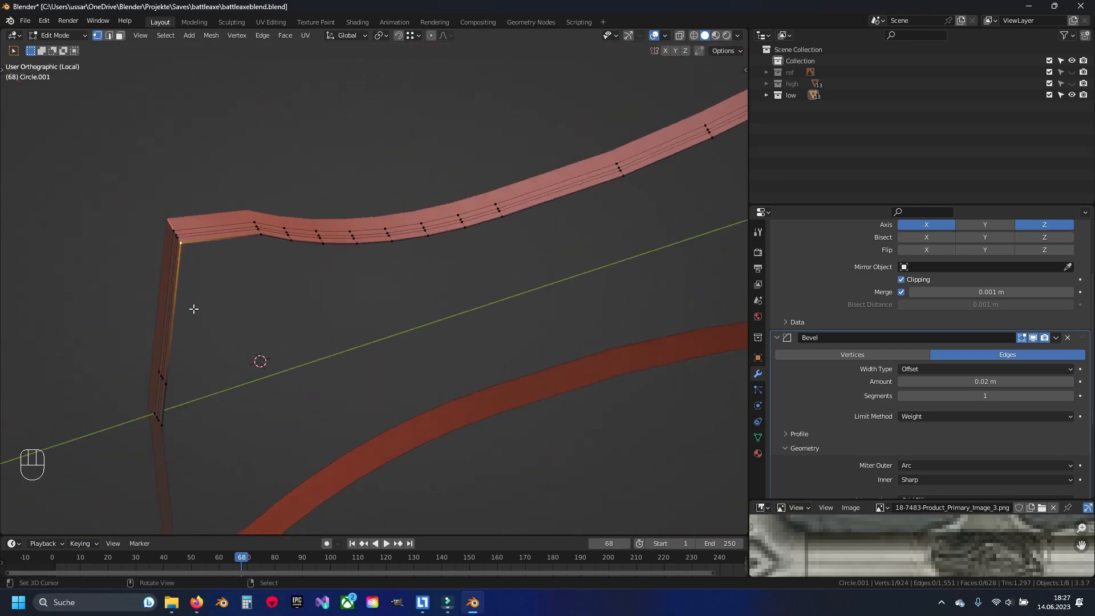
middle_click_drag(644, 114, 320, 274, "shift")
middle_click_drag(730, 92, 467, 236, "shift")
right_click(439, 222, "ctrl")
key("KP_3")
scroll(401, 337, "down", 5)
key("e")
key("Escape")
key("g")
key("z")
left_click(386, 388)
middle_click_drag(386, 388, 357, 388)
key("ctrl+r")
left_click(313, 279)
Reposition a vertex of the extruded side faces and save the file
scroll(313, 282, "up", 3)
right_click(251, 338)
key("g")
left_click(238, 340)
key("a")
key("ctrl+s")
scroll(364, 338, "down", 5)
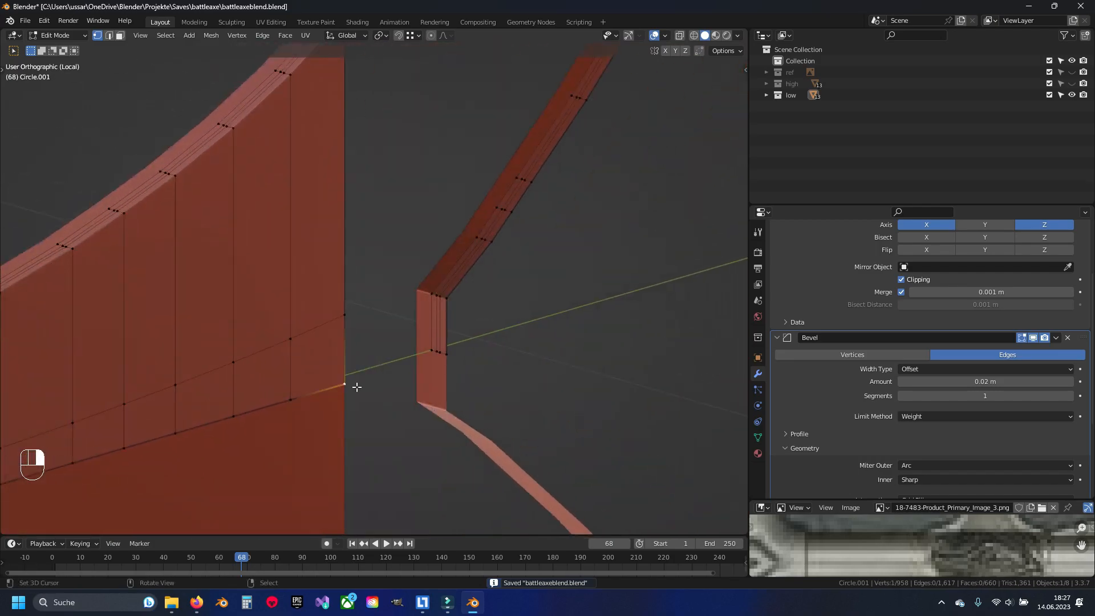
Fill the gap between the end of the extruded side faces and the neighbouring rim section with faces
key("a")
right_click(447, 298)
middle_click_drag(360, 43, 370, 167, "shift")
right_click(369, 154, "ctrl")
key("f")
key("a")
Check the lower border loop of the extruded side faces and the neighbouring open edges, and save the file
key("2")
right_click(457, 344, "alt")
middle_click_drag(457, 345, 335, 352)
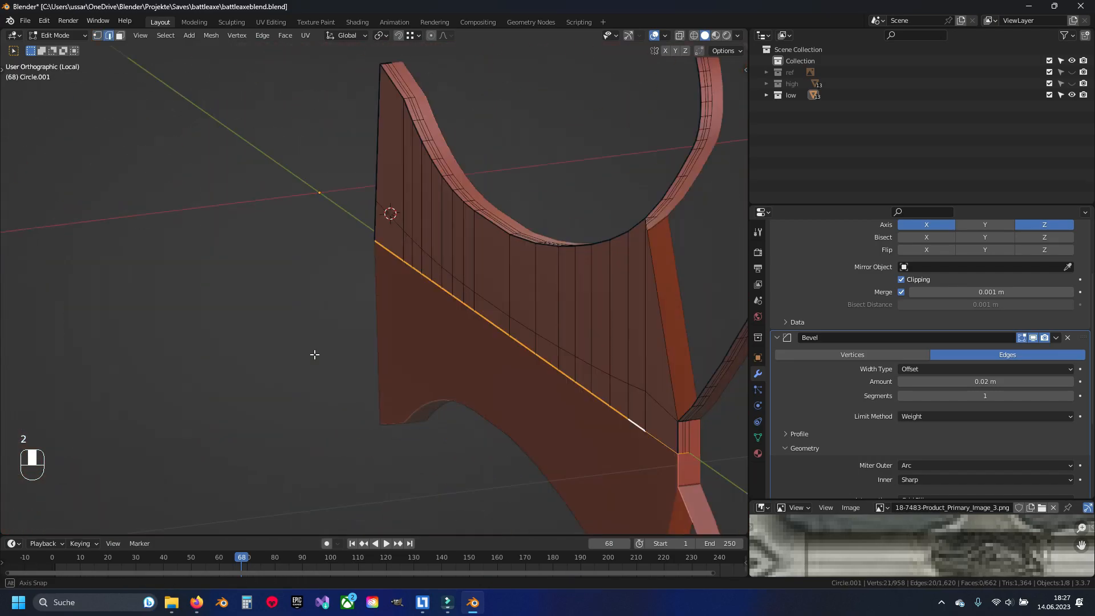
scroll(1005, 384, "up", 2)
scroll(1005, 385, "up", 2)
middle_click_drag(514, 354, 469, 258)
key("a")
key("a")
key("2")
key("ctrl+s")
middle_click_drag(519, 364, 688, 387)
right_click(536, 335)
right_click(151, 273, "ctrl")
key("a")
key("a")
key("ctrl+s")
Save the file, and fill the next open section of the flat side between the rim paths with a face
middle_click_drag(538, 320, 317, 414)
key("1")
right_click(220, 339)
key("ctrl+s")
right_click(347, 144, "ctrl")
key("f")
key("a")
Extrude the largest hole's edge loop in place and scale it outward into a flat ring around the hole
middle_click_drag(420, 160, 480, 291)
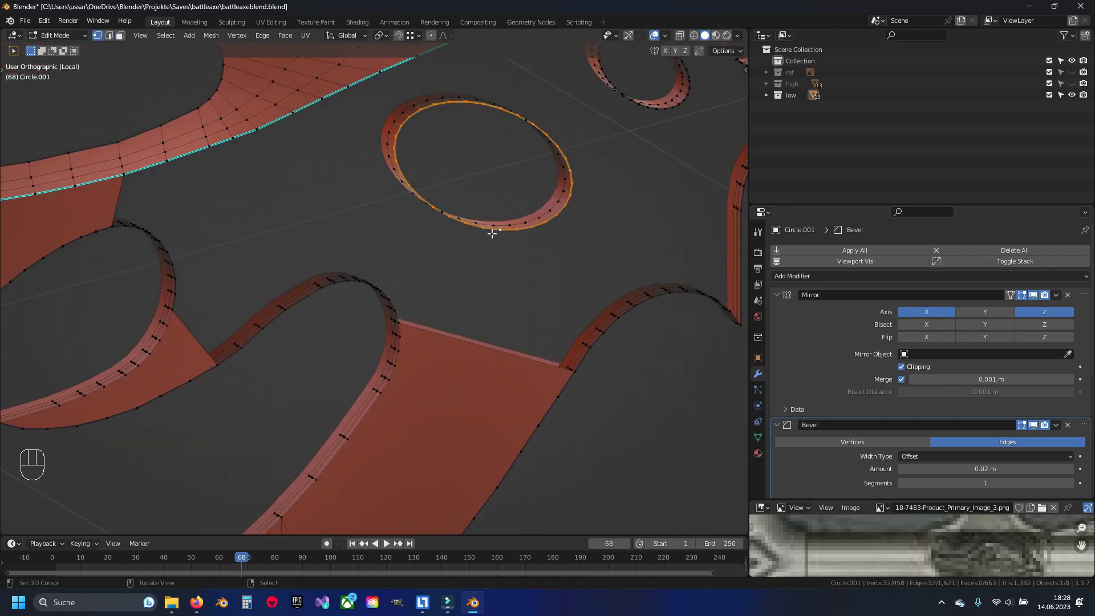
key("KP_3")
left_click(413, 61)
key("e")
key("Escape")
key("s")
left_click(543, 368)
Extrude the second hole's edge loop in place and scale it outward into a flat ring
scroll(543, 367, "down", 4)
middle_click_drag(542, 367, 416, 320, "shift")
scroll(390, 320, "up", 4)
right_click(414, 259, "alt")
key("KP_3")
key("e")
key("Escape")
key("s")
left_click(522, 415)
Extrude the third hole's edge loop in place and scale it outward by 1.385 into a flat ring
middle_click_drag(506, 357, 419, 342, "shift")
middle_click_drag(420, 342, 447, 328)
right_click(441, 271, "alt")
key("KP_Decimal")
key("KP_3")
scroll(443, 273, "down", 5)
key("e")
key("Escape")
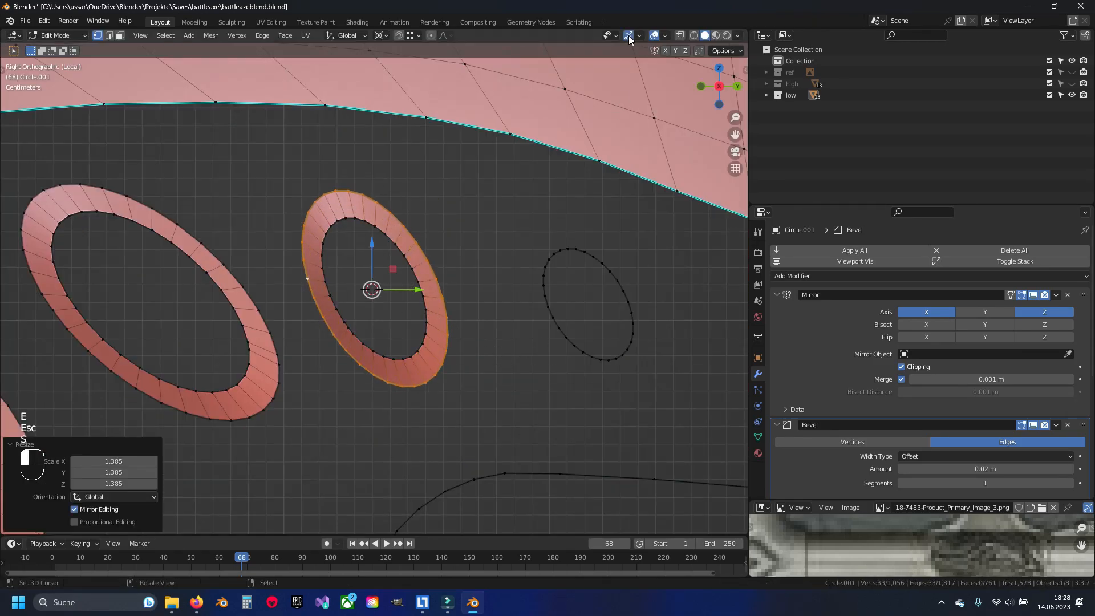
Extrude the smallest hole's edge loop in place and scale it outward into a flat ring
middle_click_drag(544, 325, 397, 342, "shift")
middle_click_drag(397, 342, 425, 342)
right_click(423, 343, "alt")
key("KP_3")
key("e")
key("Escape")
key("s")
left_click(504, 448)
Move the outer ring loops of the three smaller holes together by 0.003714 m along X
middle_click_drag(504, 422, 466, 211)
key("KP_7")
key("z")
right_click(456, 198, "alt+shift")
key("g")
key("x")
left_click(379, 347)
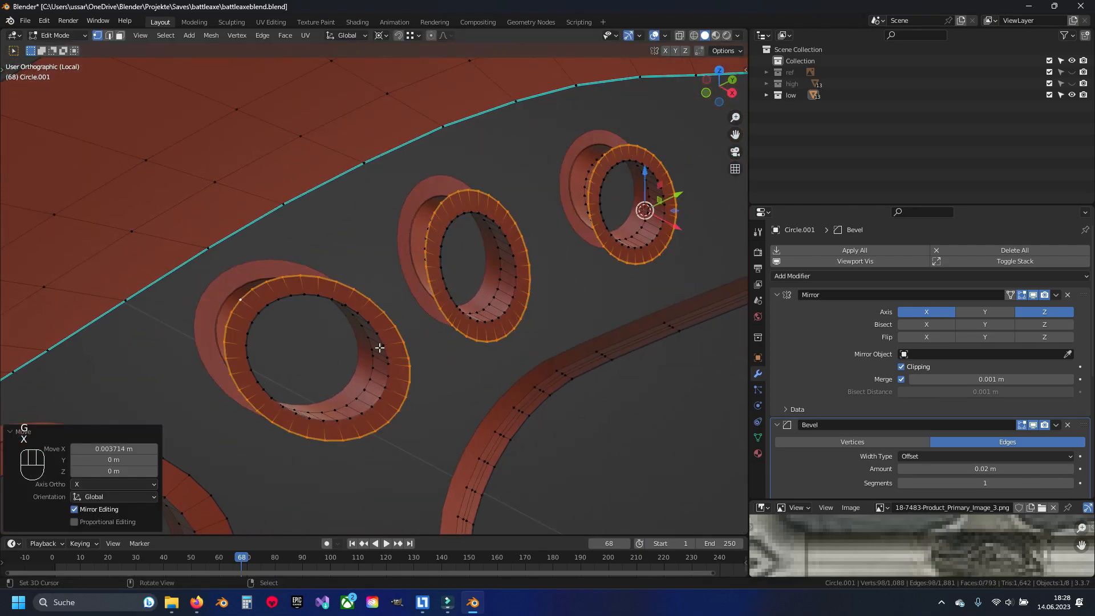
Adjust the holes' outer ring loops individually along X, moving the smallest hole's loop by 0.000672 m, and save the file
middle_click_drag(382, 326, 514, 228, "shift")
right_click(357, 276, "alt")
key("g")
key("x")
middle_click_drag(357, 276, 431, 439)
left_click(464, 306)
right_click(472, 298, "alt")
key("g")
key("x")
right_click(501, 289, "alt")
right_click(498, 293, "alt")
key("g")
key("x")
left_click(498, 299)
middle_click_drag(499, 298, 391, 269)
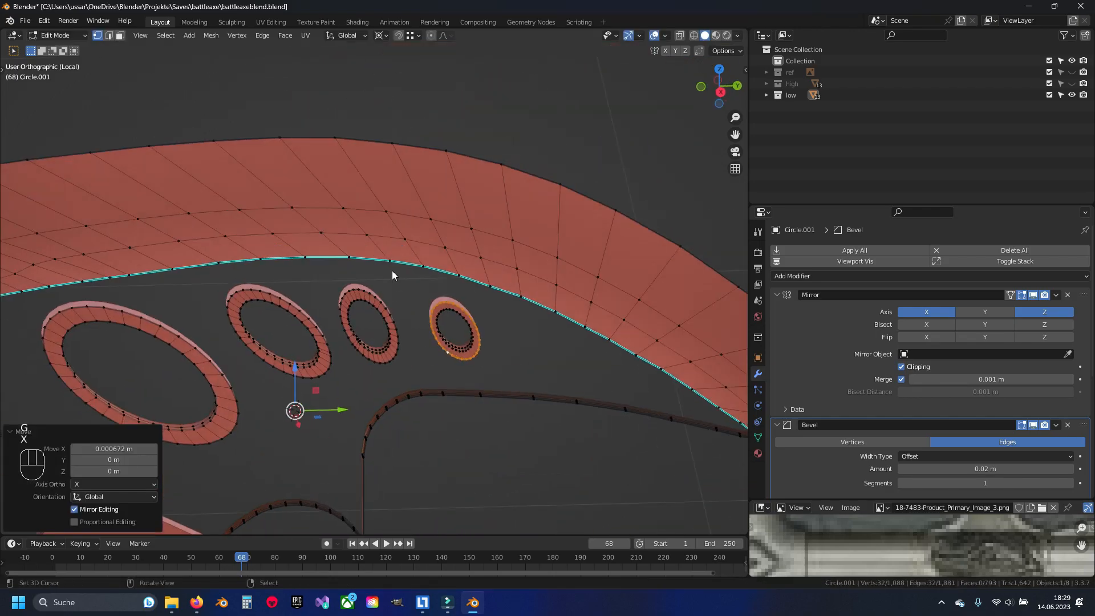
key("ctrl+s")
Fill the flat side between the largest hole's lower arc and the curved rims beneath it with a face
middle_click_drag(285, 456, 310, 374, "shift")
right_click(288, 352)
right_click(304, 227, "ctrl")
right_click(515, 280, "ctrl")
middle_click_drag(515, 279, 572, 355)
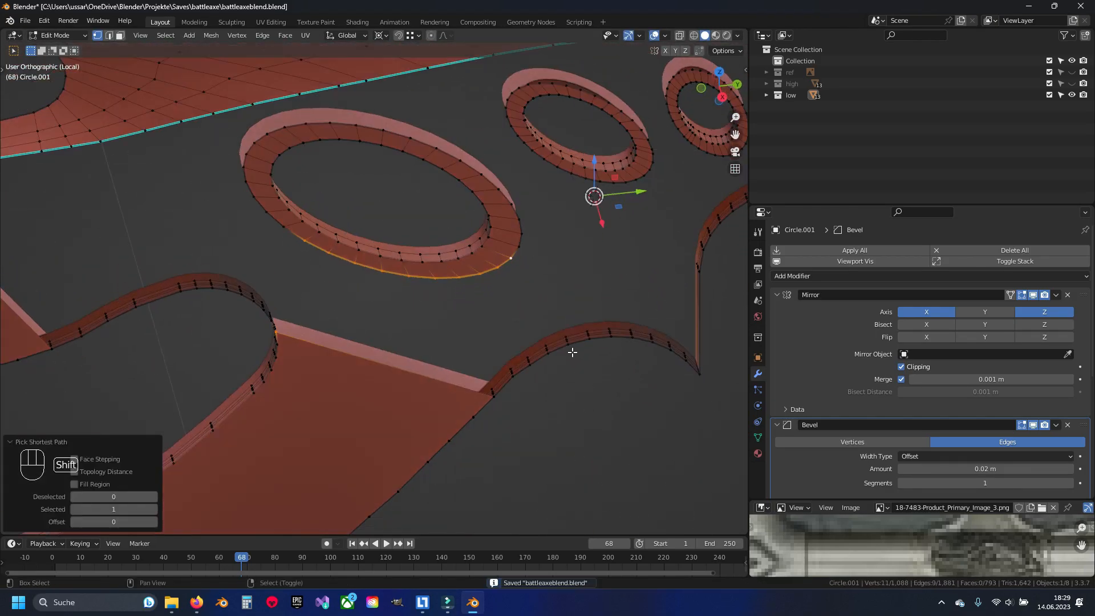
right_click(483, 394, "ctrl")
key("f")
key("a")
Fill the adjoining open section beside the largest hole with a face, redoing the first fill, and save the file
middle_click_drag(400, 297, 525, 337, "shift")
scroll(438, 263, "up", 2)
right_click(438, 264)
middle_click_drag(364, 167, 469, 197, "shift")
right_click(515, 409, "ctrl")
middle_click_drag(515, 409, 362, 406)
right_click(371, 375, "ctrl")
key("f")
key("a")
key("ctrl+z")
key("ctrl+z")
middle_click_drag(420, 342, 351, 357)
key("f")
key("a")
key("ctrl+s")
Select the boundary paths of the next gap around the largest hole and fill it with a face
right_click(211, 205)
right_click(172, 138, "ctrl")
right_click(223, 191, "ctrl")
key("f")
key("a")
Fill the remaining gaps between the largest hole, the second hole and the blade's inner border with faces, and save the file
middle_click_drag(370, 206, 239, 228, "shift")
key("f")
key("a")
middle_click_drag(365, 274, 332, 197, "shift")
right_click(387, 206, "ctrl")
right_click(375, 329, "ctrl")
key("f")
key("a")
key("ctrl+s")
Fill the flat side between the second hole's lower arc and the curved rim below it with a face
right_click(381, 258)
middle_click_drag(365, 356, 425, 308, "shift")
right_click(485, 218, "ctrl")
middle_click_drag(485, 218, 461, 198, "shift")
right_click(410, 396, "ctrl")
key("f")
key("a")
middle_click_drag(525, 212, 437, 318, "shift")
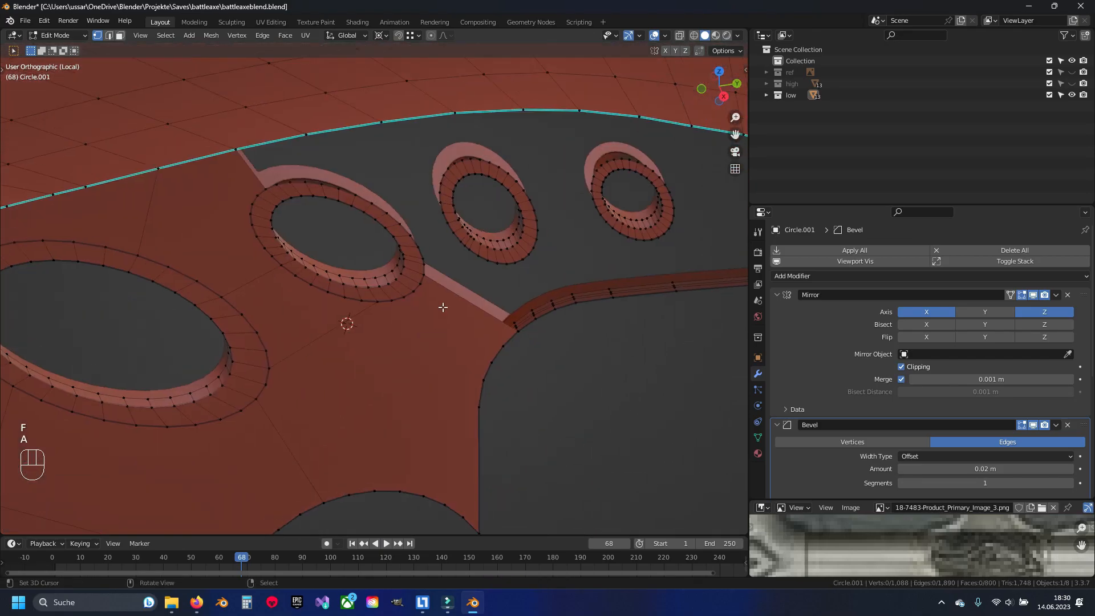
Fill the gap between the facing arcs of the second and third holes with a face
right_click(425, 275)
scroll(509, 220, "up", 3)
middle_click_drag(508, 220, 501, 303, "shift")
right_click(517, 289, "shift")
right_click(497, 162, "ctrl")
right_click(463, 346, "ctrl")
key("f")
key("a")
Fill the section between the blade's inner border and the upper arcs of the second and third holes with a face
middle_click_drag(175, 201, 306, 293, "shift")
right_click(306, 293)
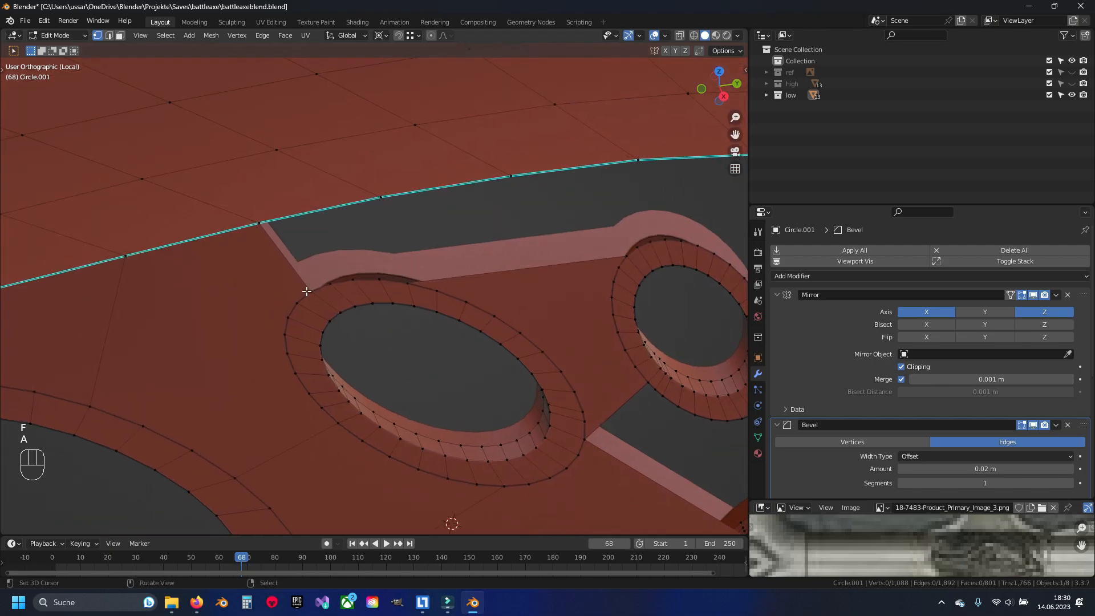
middle_click_drag(502, 177, 408, 212, "shift")
right_click(542, 199, "ctrl")
key("f")
key("a")
Fill the section between the second hole, the third hole's lower arc and the curved rim with a face
middle_click_drag(543, 374, 405, 159, "shift")
right_click(359, 262)
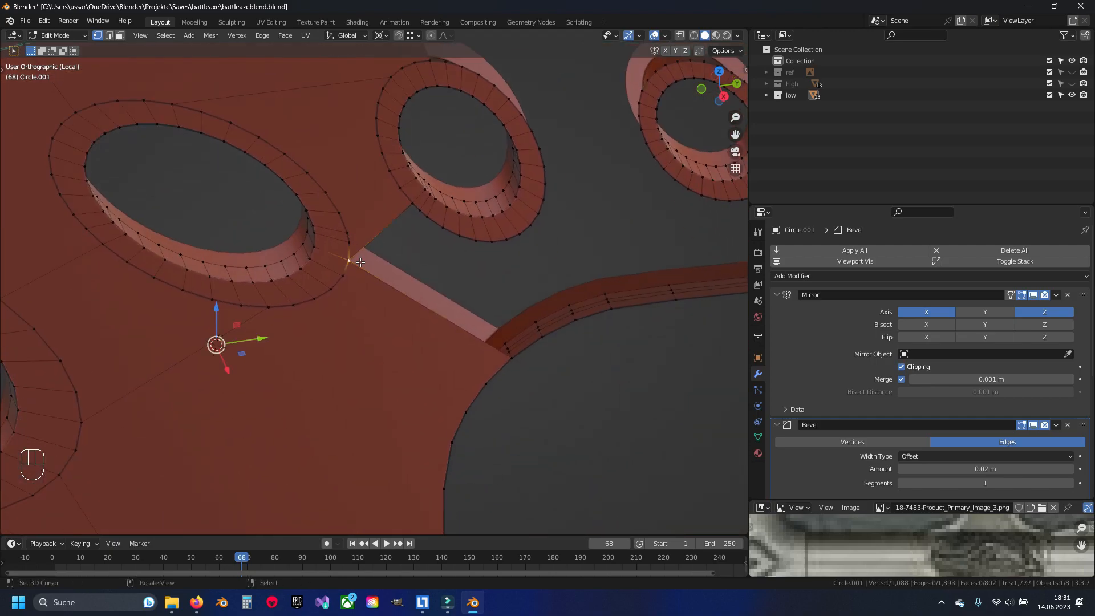
right_click(575, 330, "shift")
right_click(513, 359, "ctrl")
key("f")
key("a")
Fill the flat side between the lower arcs of the third and fourth holes and the curved rim with faces
middle_click_drag(517, 237, 421, 264, "shift")
right_click(421, 264)
middle_click_drag(559, 313, 442, 353, "shift")
right_click(561, 350, "ctrl")
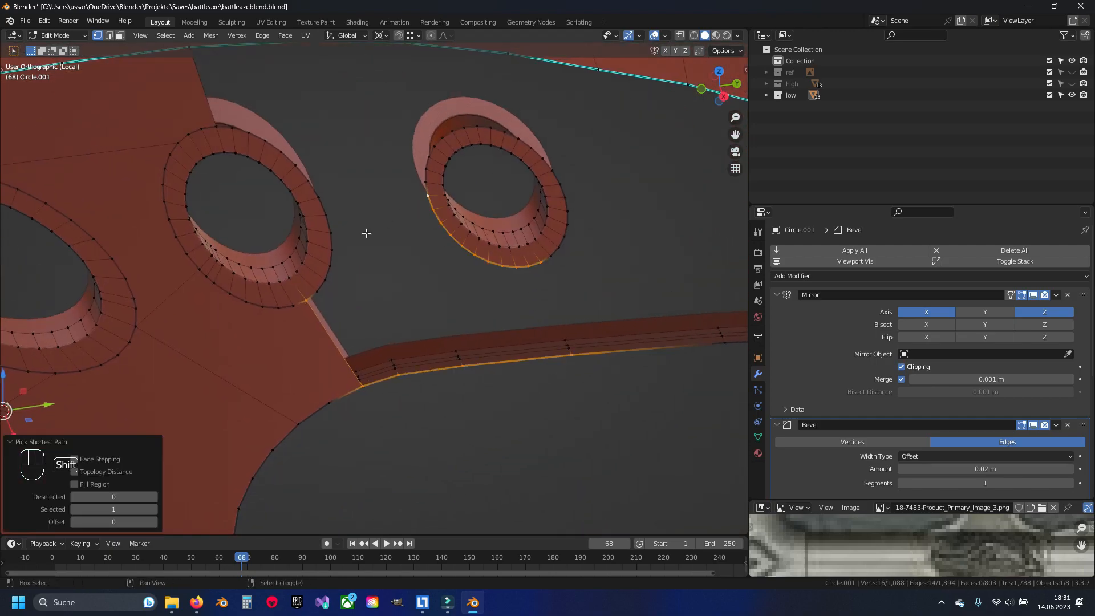
key("f")
key("a")
Fill the section between the blade's inner border and the upper arcs of the third and fourth holes with a face
middle_click_drag(387, 222, 428, 301, "shift")
right_click(334, 293, "ctrl")
key("f")
key("a")
Fill the remaining flat side beyond the fourth hole, between the curved rim and the blade's inner border, with a face
middle_click_drag(650, 197, 468, 219, "shift")
right_click(390, 315)
right_click(300, 244, "ctrl")
right_click(521, 201, "ctrl")
right_click(267, 211, "ctrl")
middle_click_drag(267, 210, 384, 225, "shift")
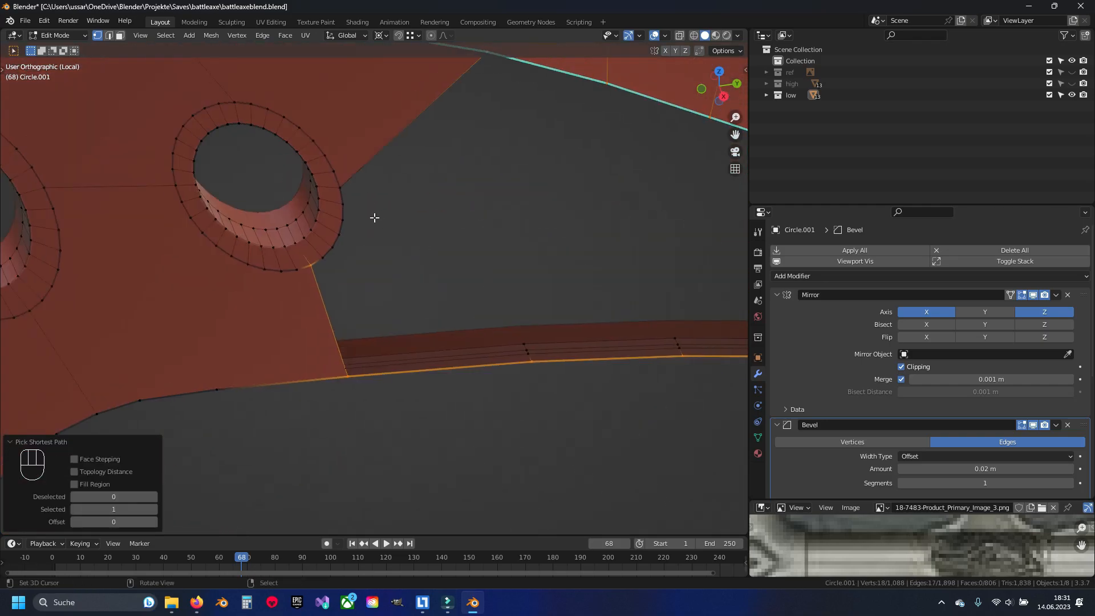
right_click(354, 201, "ctrl")
key("f")
key("a")
key("Tab")
middle_click_drag(416, 259, 461, 282)
key("Tab")
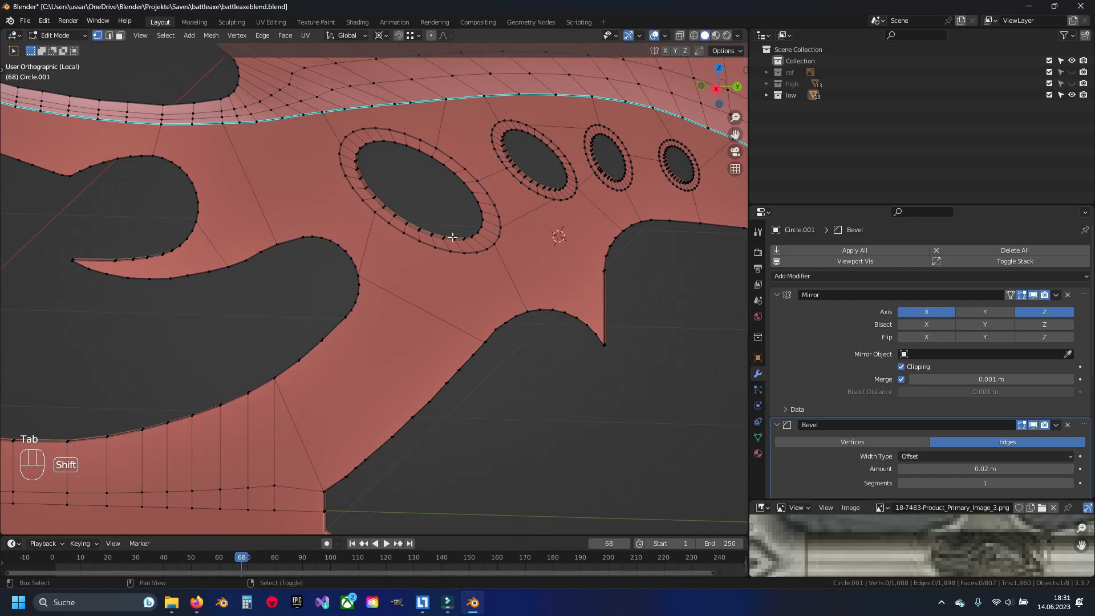
Select the outer edge loops of the rings around all four holes and check their mean bevel weight
middle_click_drag(520, 264, 469, 292, "shift")
key("2")
scroll(469, 291, "up", 3)
right_click(454, 301, "alt")
middle_click_drag(467, 229, 523, 312, "shift")
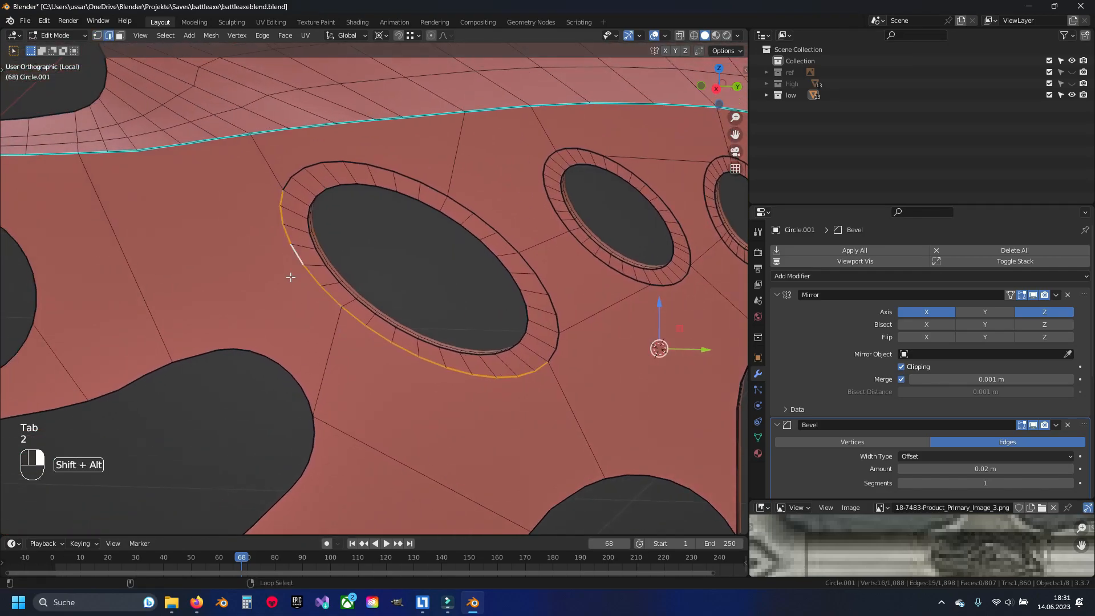
right_click(555, 285, "alt+shift")
middle_click_drag(593, 308, 401, 325, "shift")
right_click(371, 366, "alt+shift")
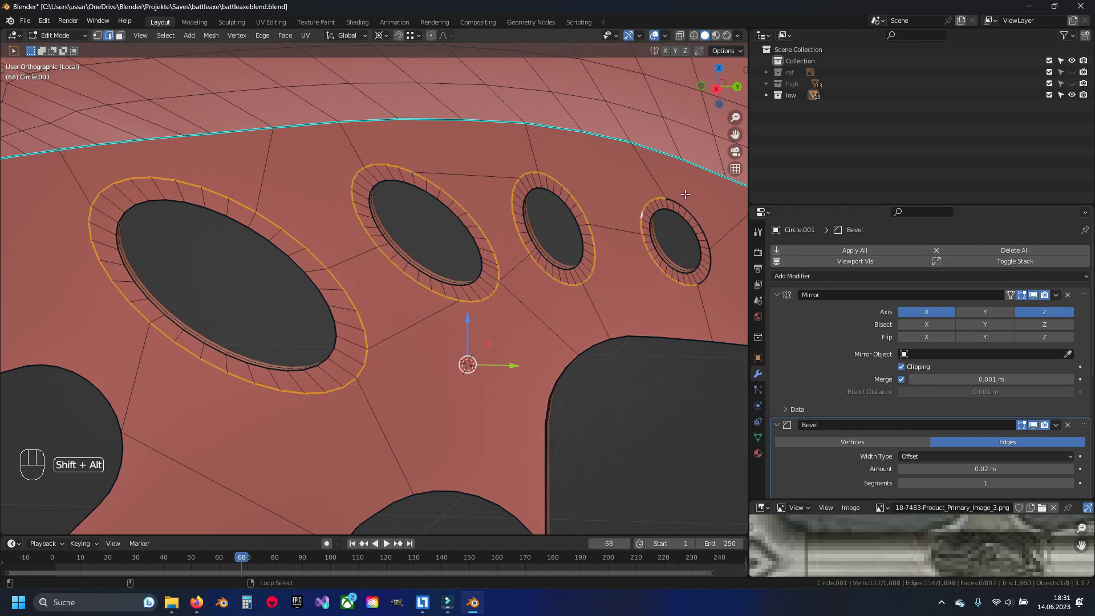
right_click(709, 276, "alt+shift")
middle_click_drag(709, 276, 538, 280, "shift")
key("n")
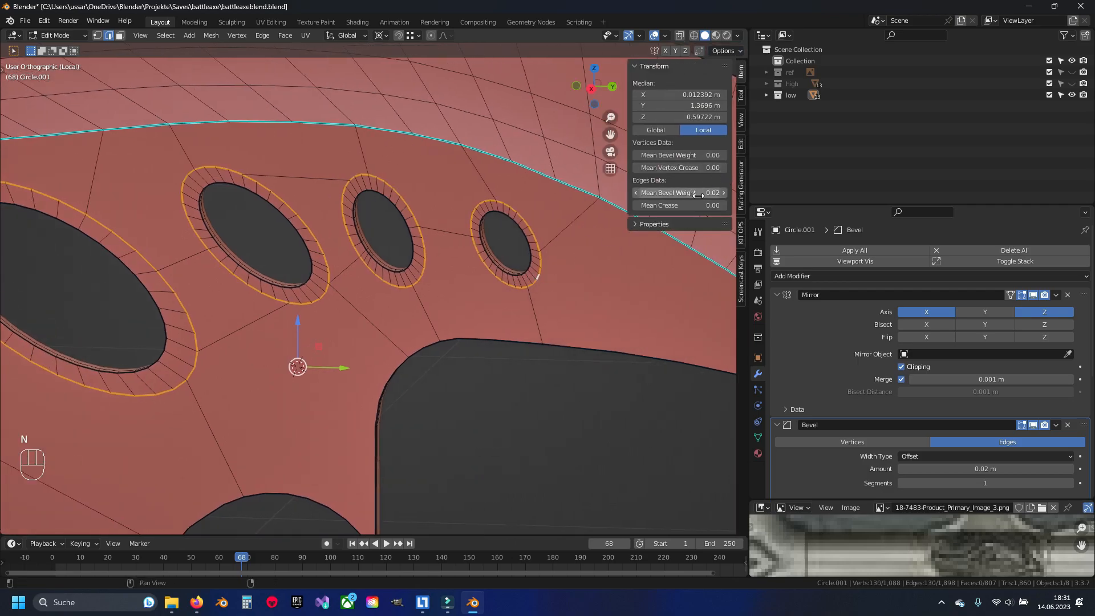
key("n")
Finish editing the axe head, return to the full scene, hide the head and save the file
scroll(386, 264, "down", 3)
middle_click_drag(386, 264, 403, 303)
scroll(365, 326, "up", 8)
scroll(365, 326, "down", 8)
key("Tab")
scroll(365, 326, "down", 4)
key("KP_Divide")
key("h")
scroll(527, 283, "down", 3)
left_click(525, 270)
key("ctrl+s")
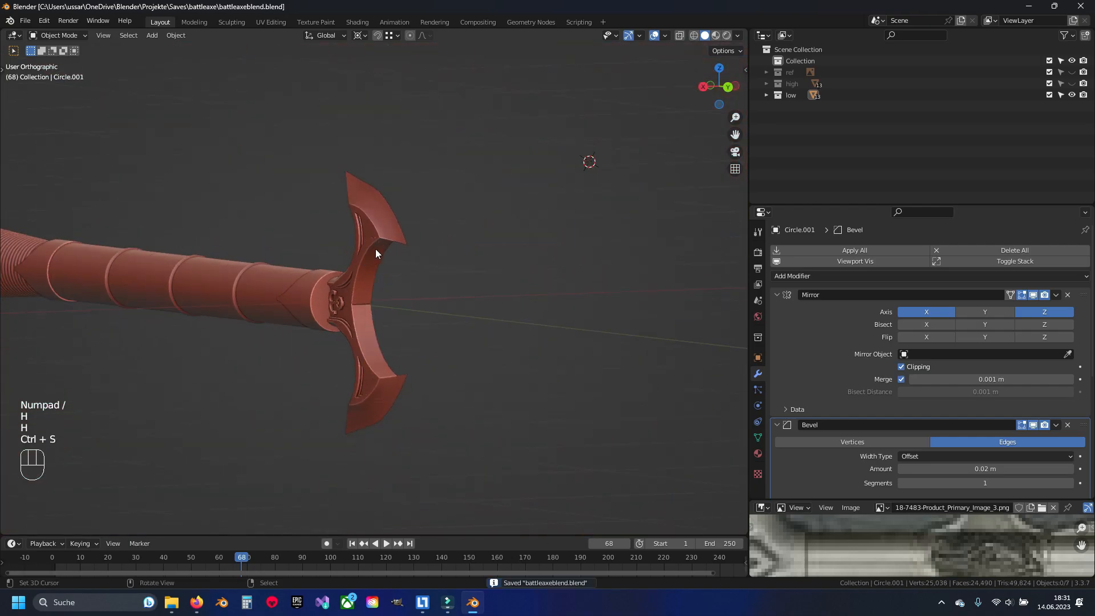
Isolate the engraved crescent blade piece at the handle's end and open its mesh for editing
right_click(375, 248)
scroll(370, 236, "up", 6)
middle_click_drag(369, 234, 492, 297, "shift")
key("KP_Divide")
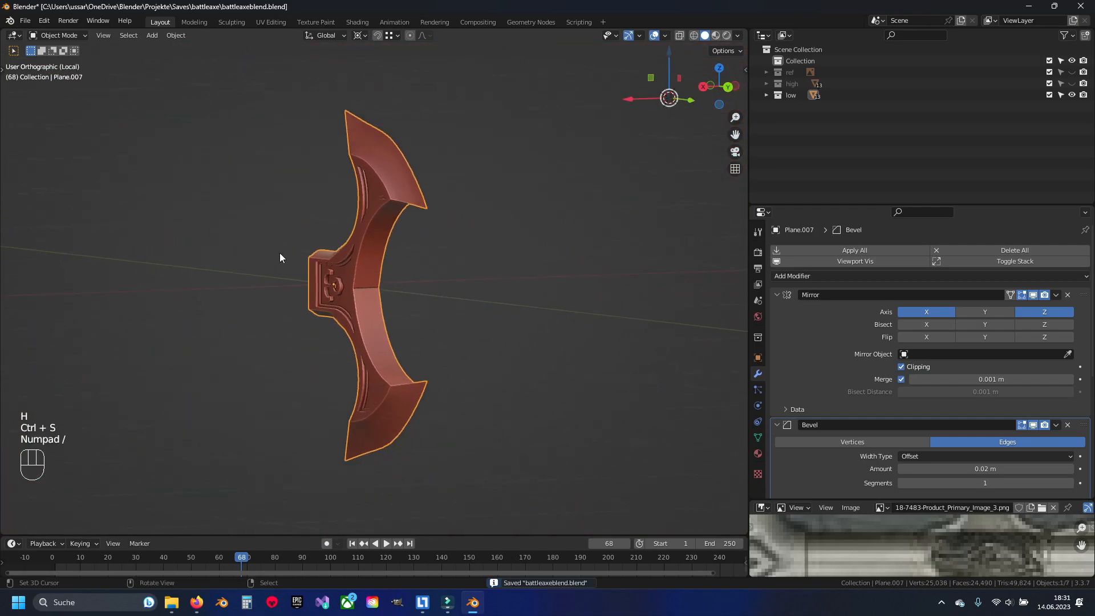
middle_click_drag(282, 253, 371, 311)
scroll(399, 289, "up", 5)
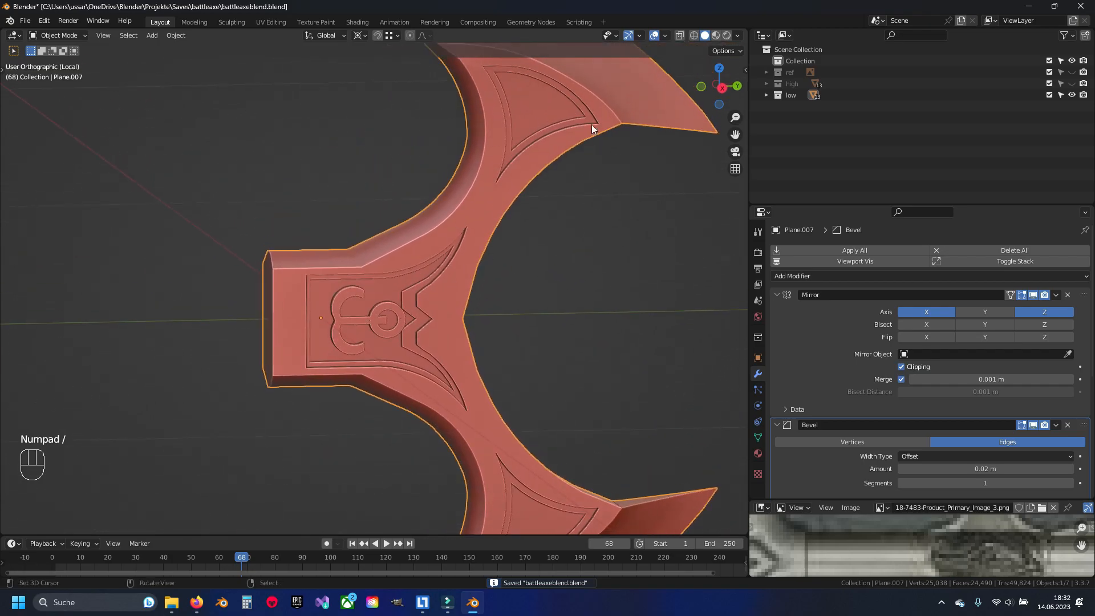
key("Tab")
middle_click_drag(538, 165, 456, 245, "shift")
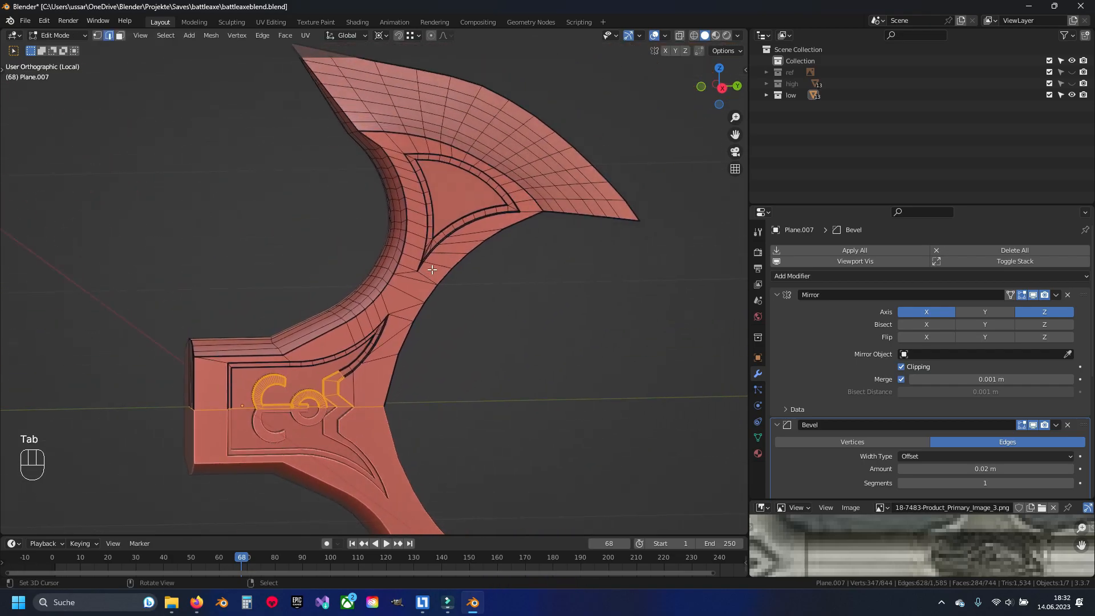
Select the faces of the engraved flat side, from the central block up to the curved blade, and delete them
scroll(429, 300, "up", 3)
key("3")
left_click(429, 300, "alt")
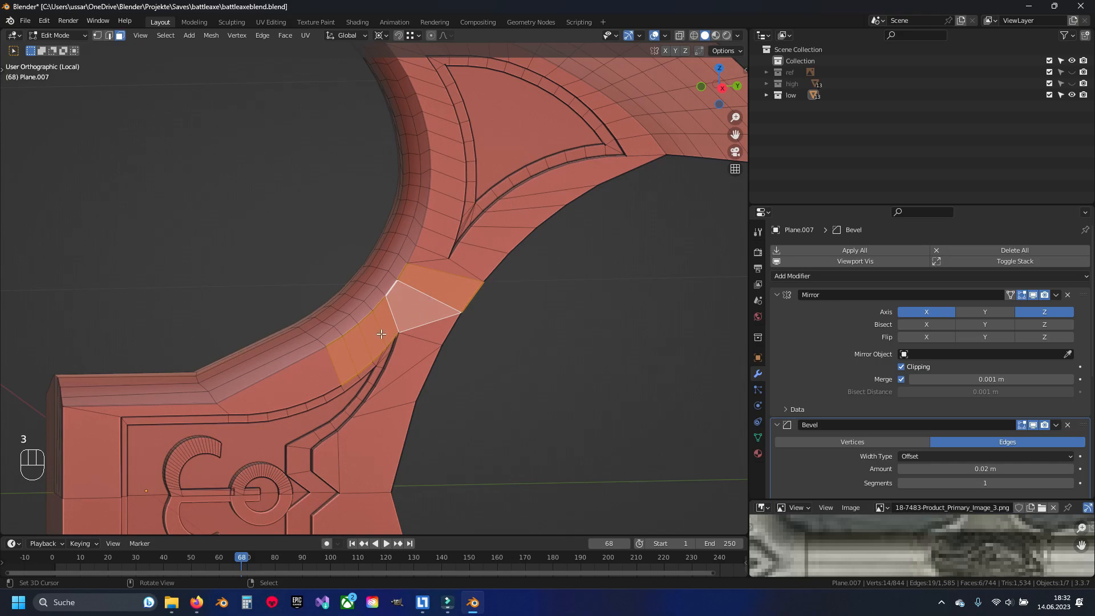
key("KP_3")
middle_click_drag(342, 331, 380, 319, "shift")
key("c")
left_click_drag(381, 436, 419, 371)
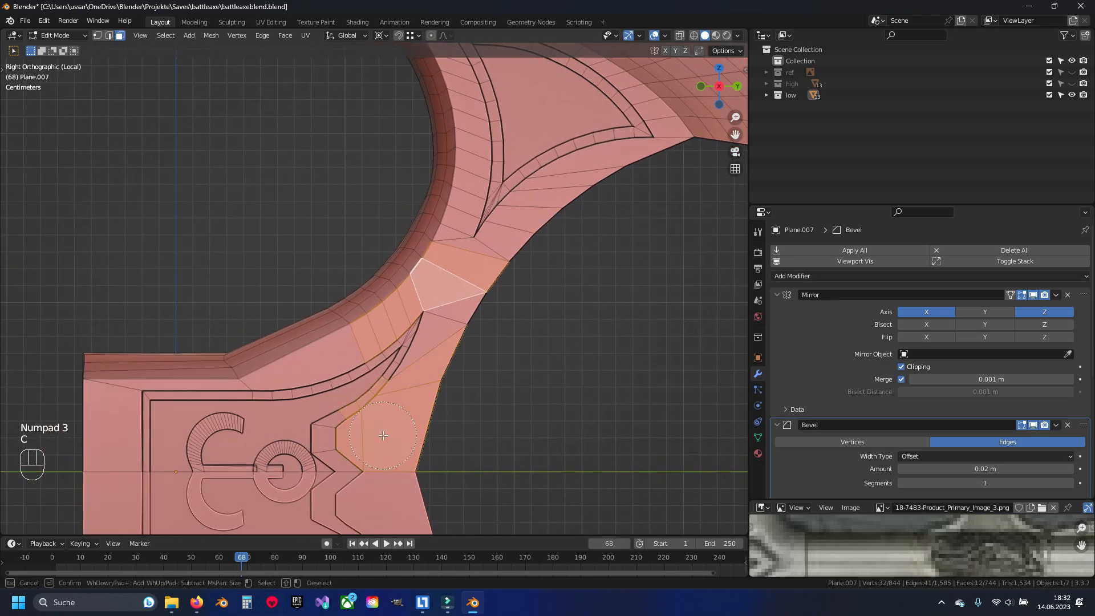
key("Escape")
scroll(397, 444, "up", 1)
key("a")
mouse_move(372, 457)
left_mouse_down()
mouse_move(393, 388)
mouse_move(197, 439)
left_mouse_up()
key("Escape")
middle_click_drag(411, 251, 320, 356, "shift")
key("c")
mouse_move(371, 342)
left_mouse_down()
mouse_move(501, 228)
mouse_move(431, 164)
left_mouse_up()
key("Escape")
scroll(431, 164, "down", 2)
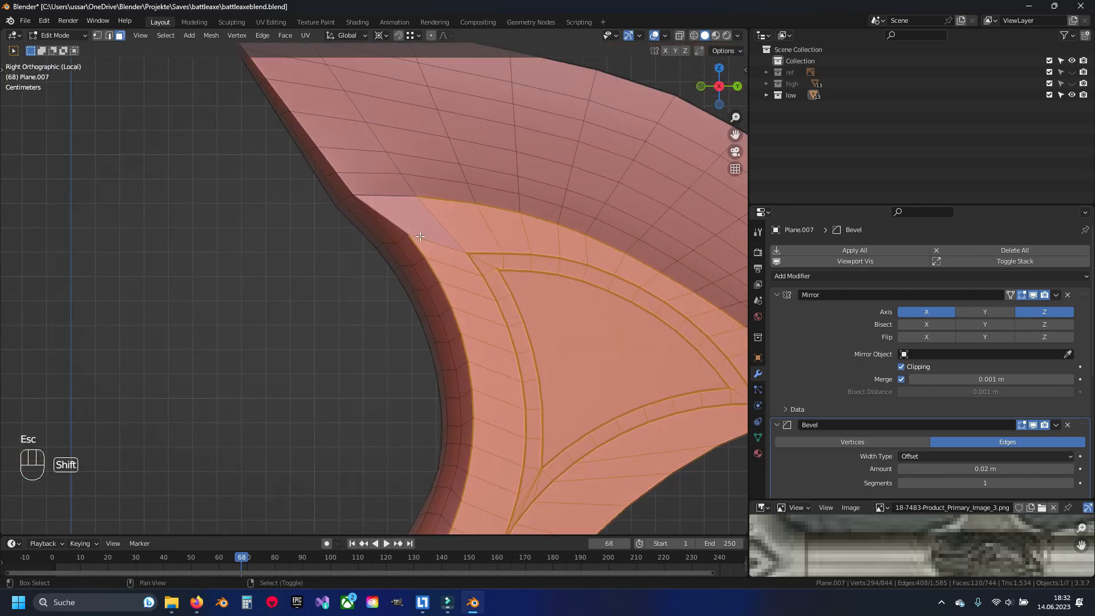
key("x")
left_click(422, 246)
Select the linked outer shell, invert the selection and delete the leftover engraving geometry
key("ctrl+l")
key("ctrl+i")
key("x")
left_click(432, 152)
Fill the open border of the flat side with a single face
middle_click_drag(424, 171, 401, 63, "shift")
key("1")
middle_click_drag(321, 308, 374, 379)
key("2")
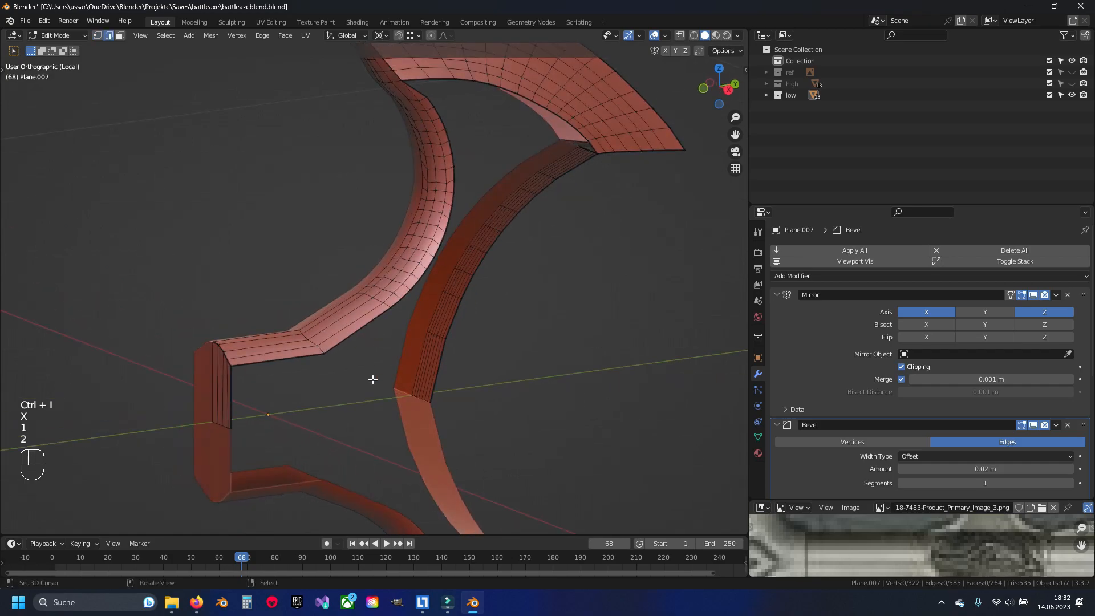
right_click(291, 360, "alt")
key("f")
key("a")
Try to dissolve every second crosswise edge loop on the curved cutting blade
middle_click_drag(479, 86, 450, 268, "shift")
scroll(451, 268, "up", 2)
middle_click_drag(451, 268, 424, 290)
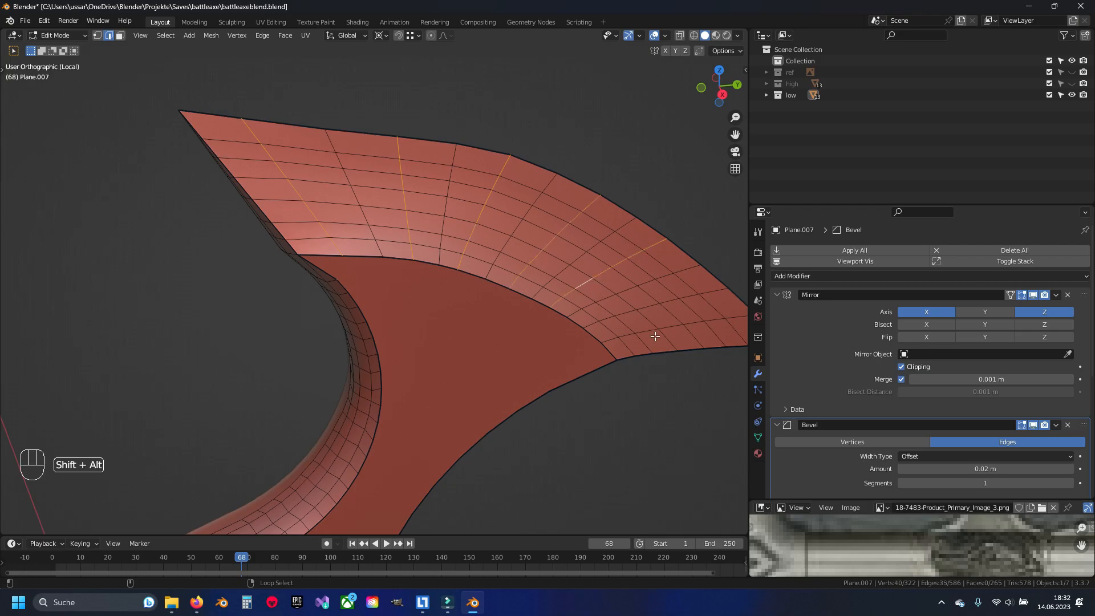
key("x")
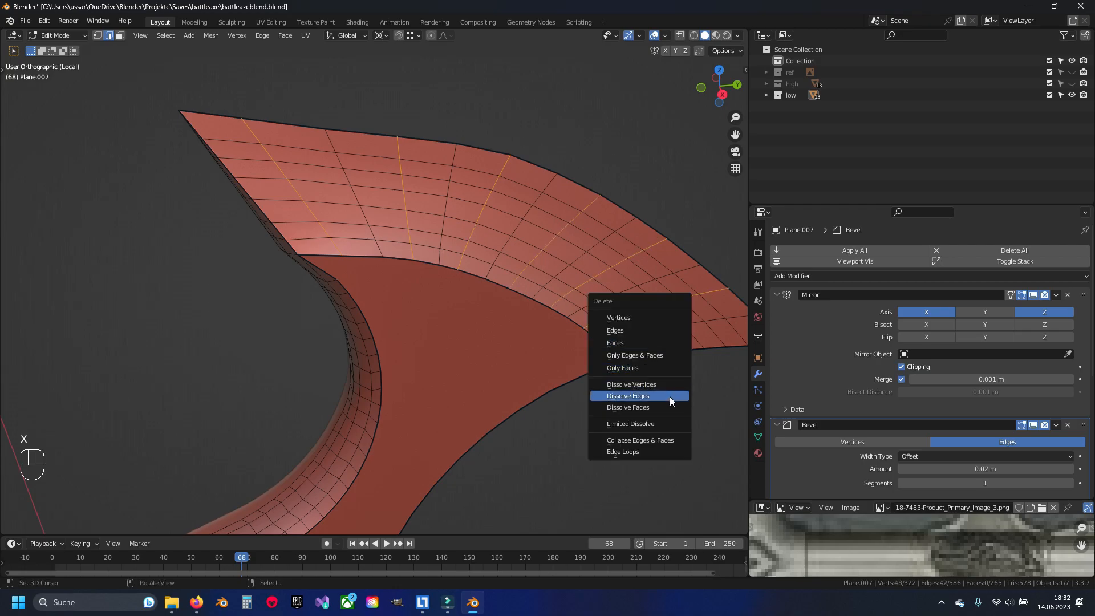
left_click(670, 396)
key("ctrl+z")
middle_click_drag(444, 219, 492, 235)
key("a")
Dissolve every second crosswise edge loop along the rounded concave side of the blade piece
middle_click_drag(472, 312, 514, 362)
middle_click_drag(514, 362, 488, 212, "shift")
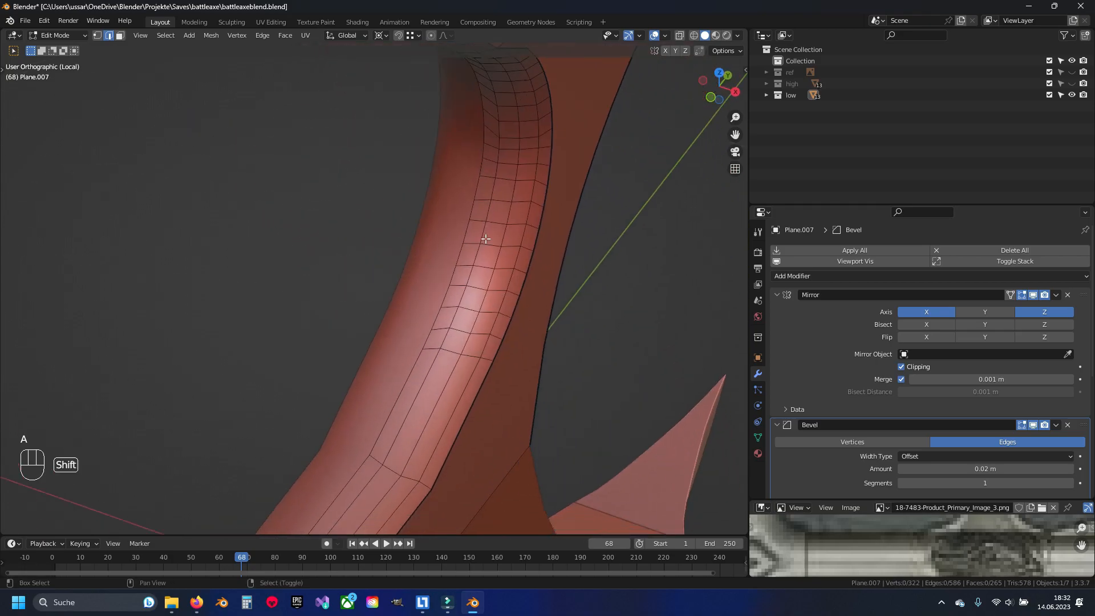
middle_click_drag(469, 332, 446, 361, "shift")
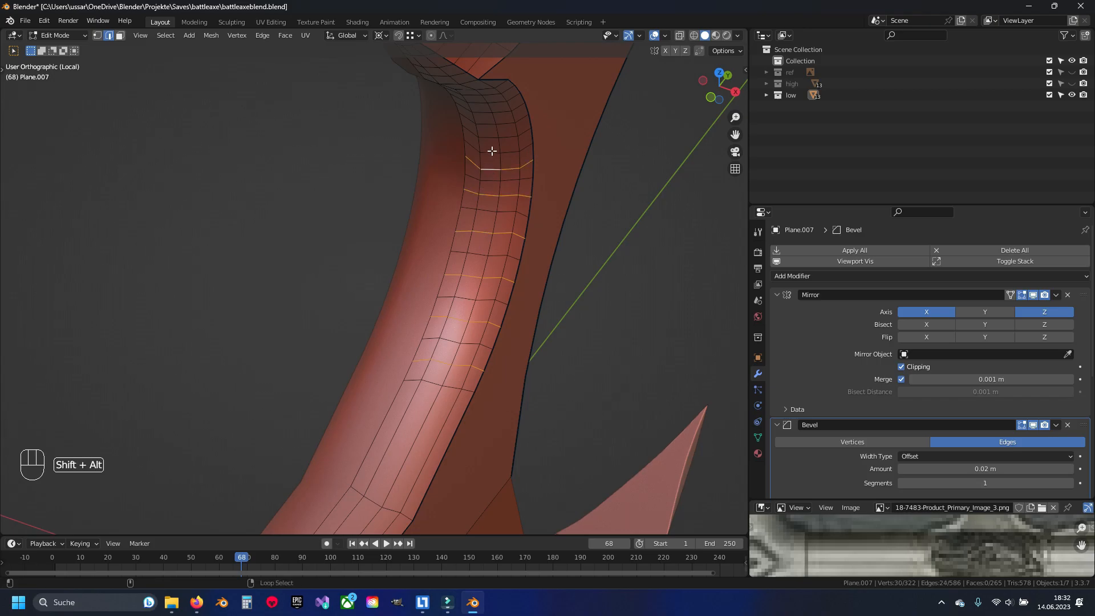
left_click(484, 111, "alt+shift")
middle_click_drag(485, 111, 452, 183, "shift")
left_click(452, 183, "alt+shift")
scroll(479, 239, "down", 4)
key("x")
left_click(520, 320)
middle_click_drag(521, 320, 445, 299)
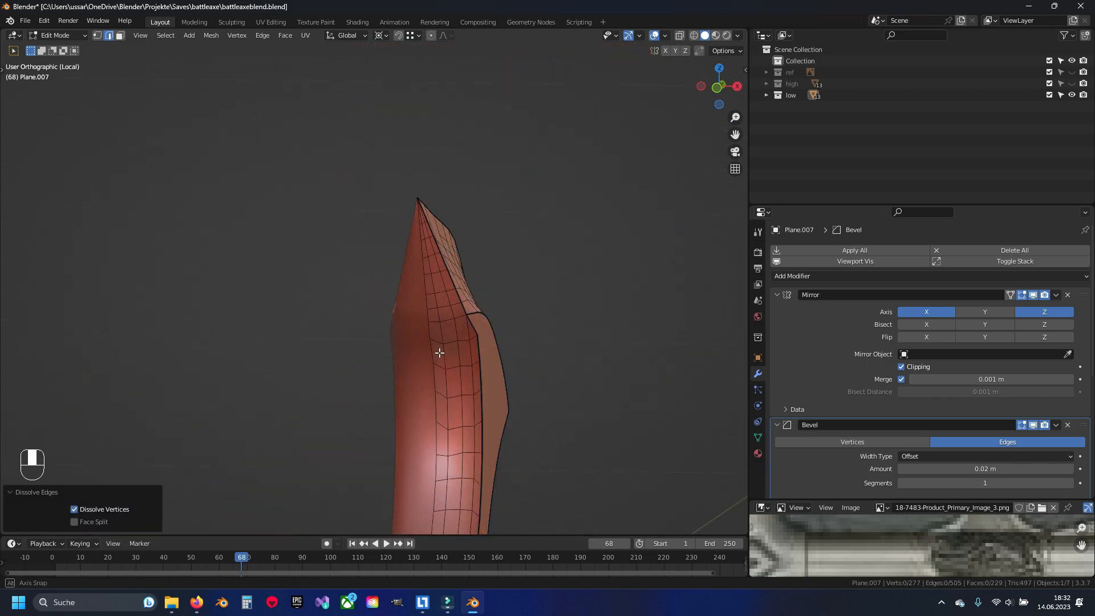
Dissolve the inner lengthwise edge loops on the narrow strip along the opposite curved side of the blade piece
scroll(404, 213, "up", 5)
right_click(391, 288, "alt+shift")
right_click(396, 289, "alt+shift")
middle_click_drag(471, 160, 429, 312, "shift")
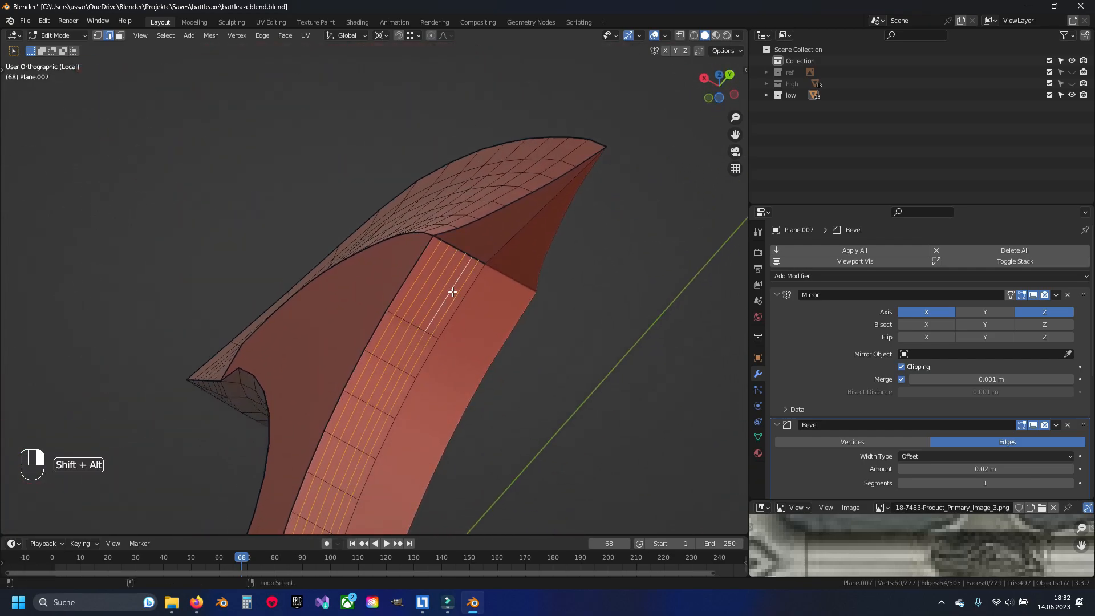
key("x")
left_click(527, 359)
middle_click_drag(525, 360, 563, 406)
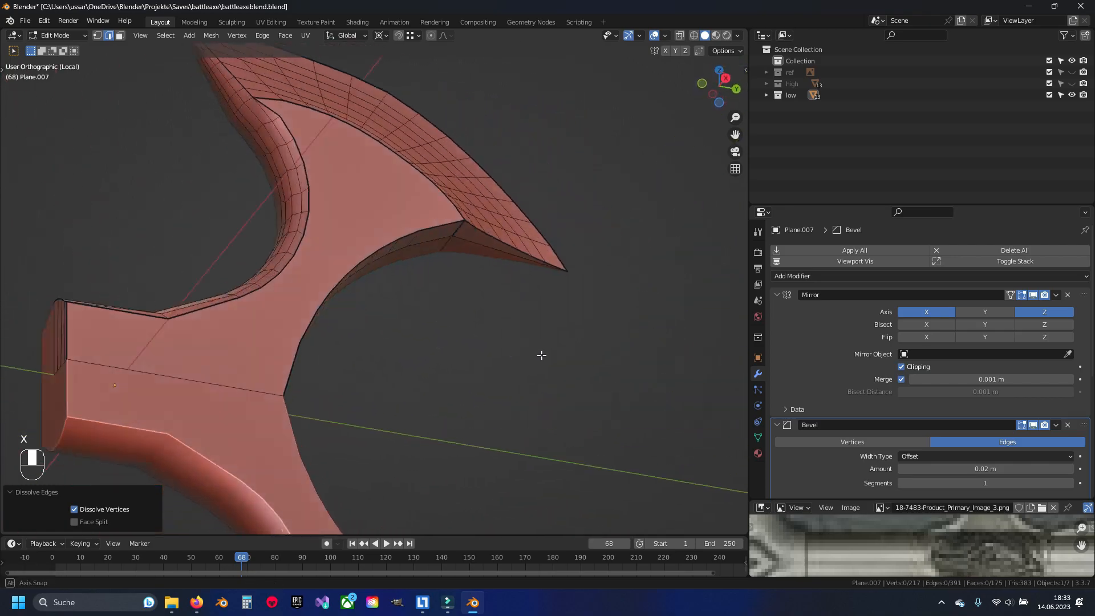
Finish editing the crescent blade piece, return to the full scene and hide it
key("Tab")
key("KP_Divide")
key("h")
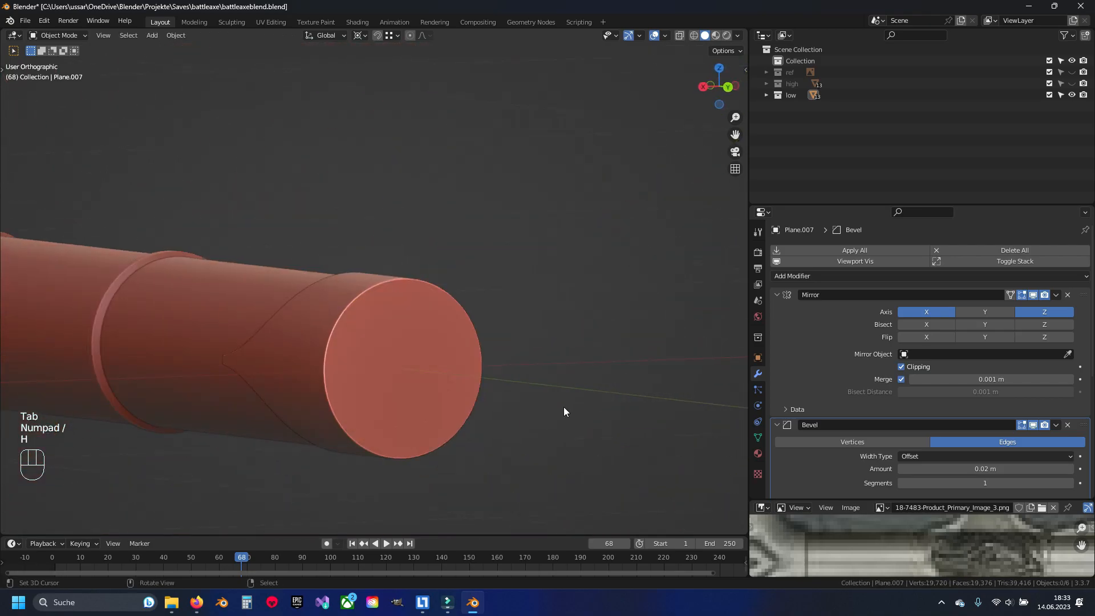
Save the file and open the pointed collar at the handle's end for editing in isolation
right_click(422, 379)
key("Tab")
key("a")
key("ctrl+s")
key("KP_Divide")
right_click(498, 320)
key("KP_Decimal")
Select every second lengthwise edge loop all around the pointed collar and dissolve them
key("a")
left_click(452, 286, "alt")
middle_click_drag(276, 296, 300, 290)
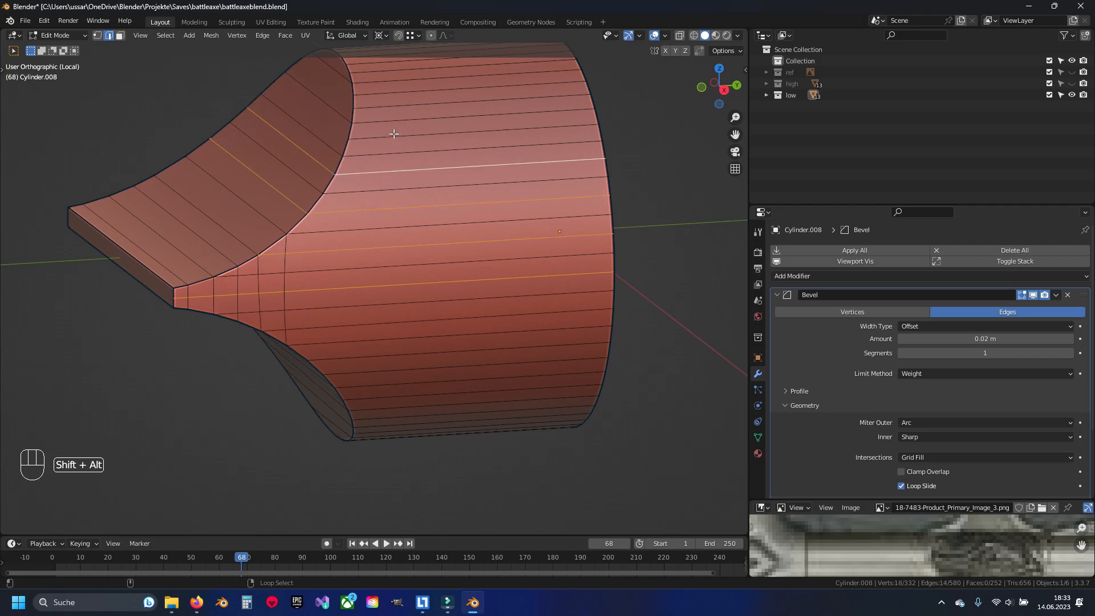
middle_click_drag(391, 103, 389, 235)
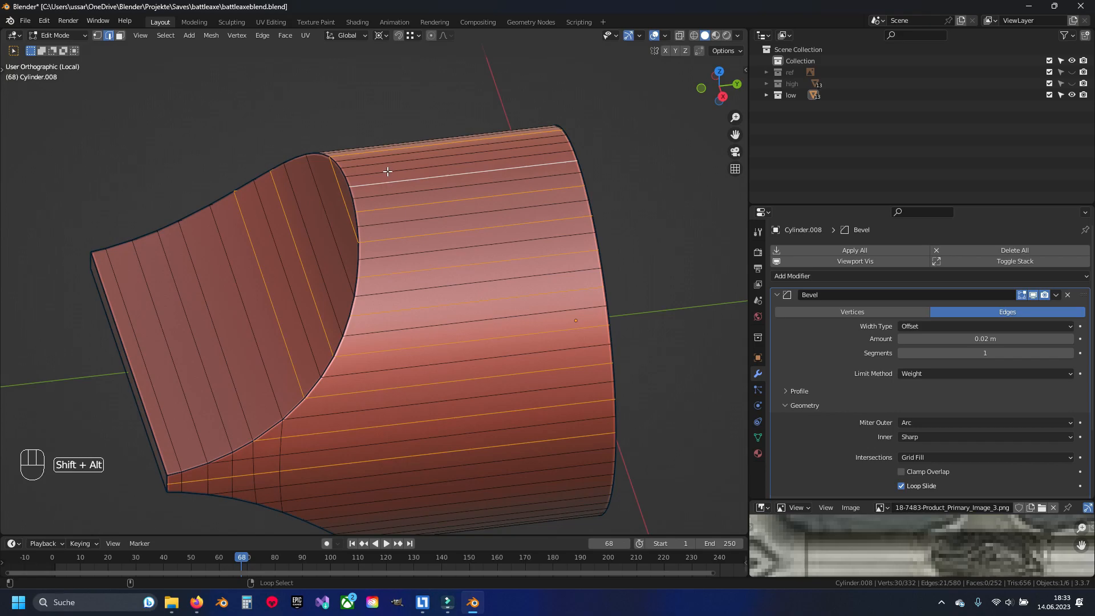
middle_click_drag(384, 165, 433, 222)
right_click(286, 281, "alt+shift")
middle_click_drag(286, 281, 336, 228)
right_click(322, 335, "alt+shift")
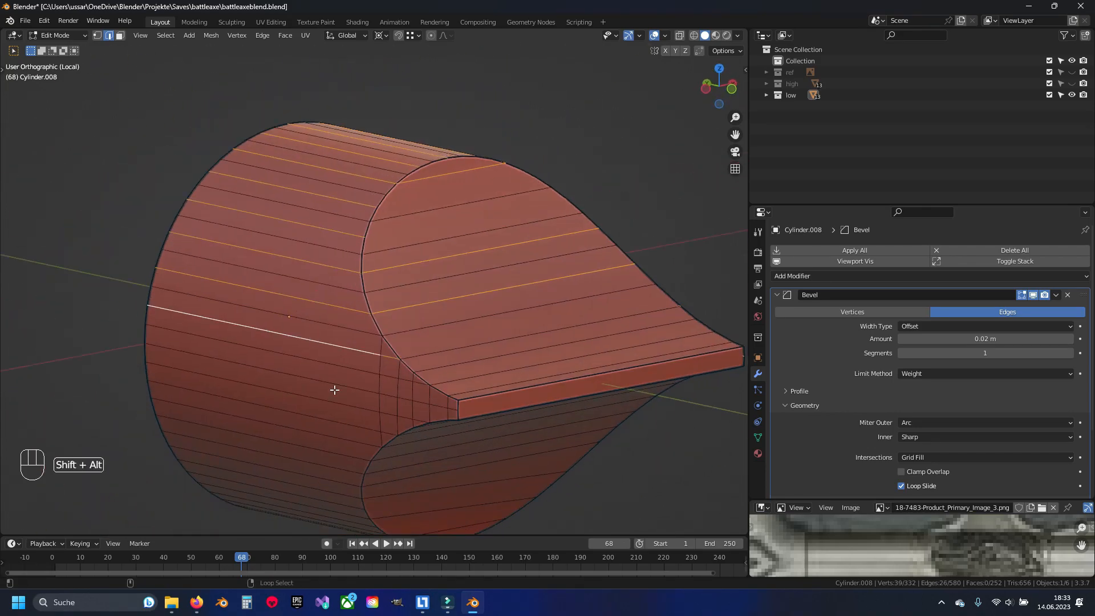
middle_click_drag(335, 389, 353, 360)
right_click(338, 390, "alt+shift")
right_click(345, 423, "alt+shift")
middle_click_drag(379, 499, 346, 376)
right_click(356, 345, "alt+shift")
right_click(382, 393, "alt+shift")
middle_click_drag(550, 408, 425, 383)
right_click(450, 332, "alt+shift")
middle_click_drag(374, 352, 466, 368, "shift")
right_click(507, 317, "shift")
middle_click_drag(517, 268, 509, 279)
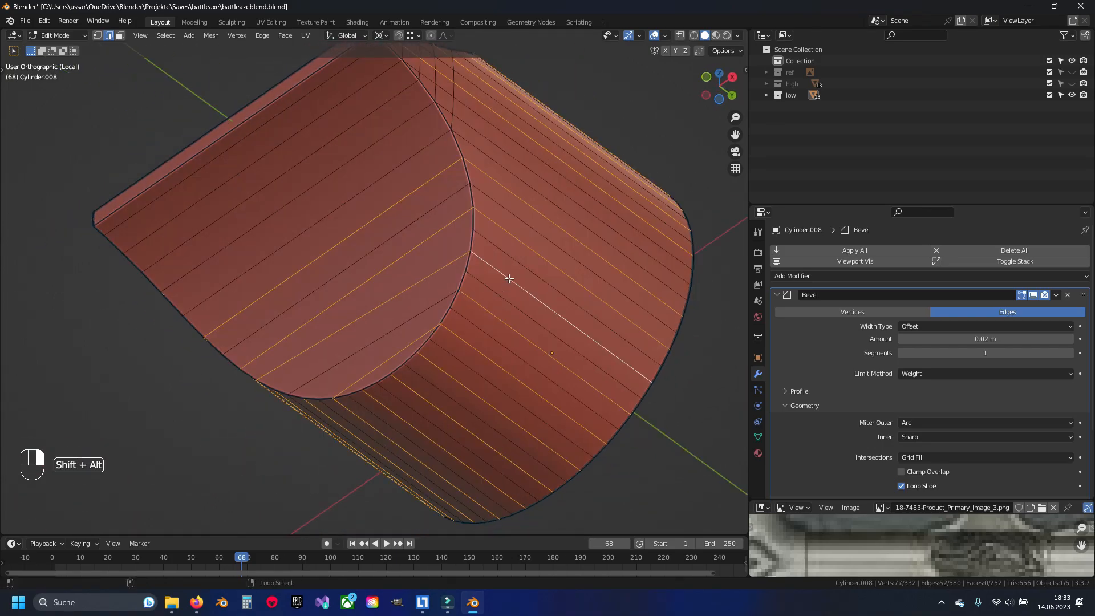
key("x")
left_click(516, 357)
middle_click_drag(516, 357, 490, 297)
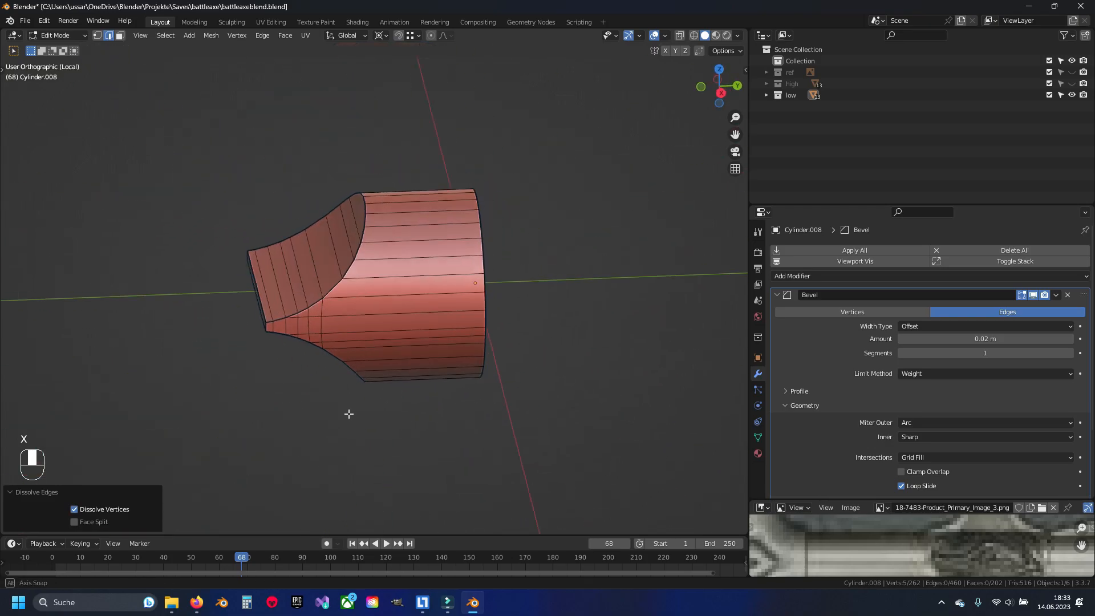
scroll(349, 413, "up", 5)
key("Tab")
key("Tab")
key("ctrl+z")
key("ctrl+z")
key("ctrl+z")
Isolate the collar object again, reopen its mesh for editing and save the file
scroll(519, 296, "down", 5)
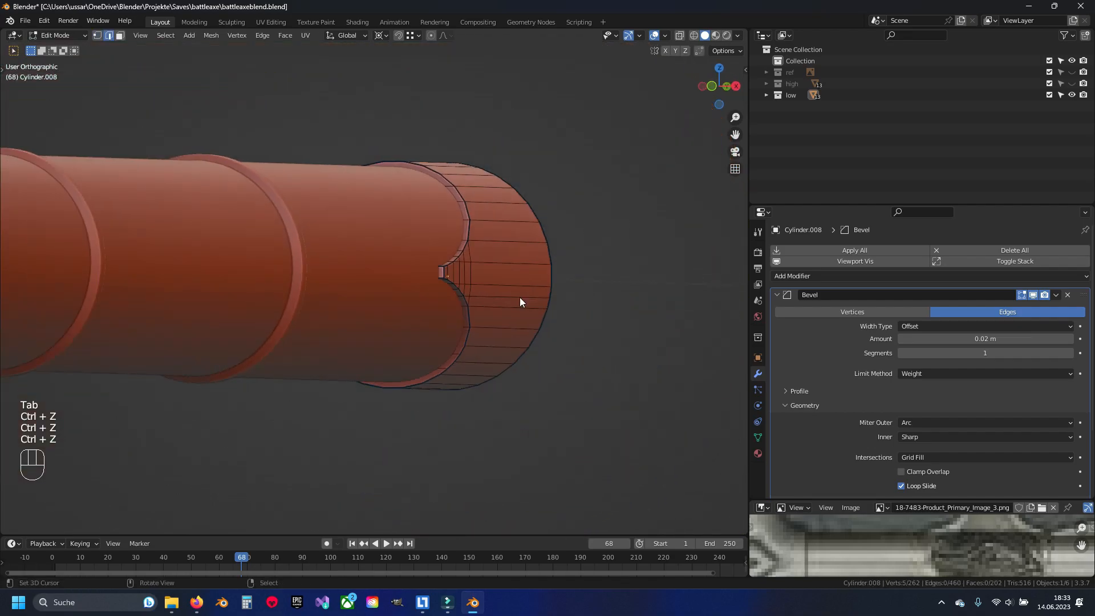
key("Tab")
middle_click_drag(519, 297, 491, 313)
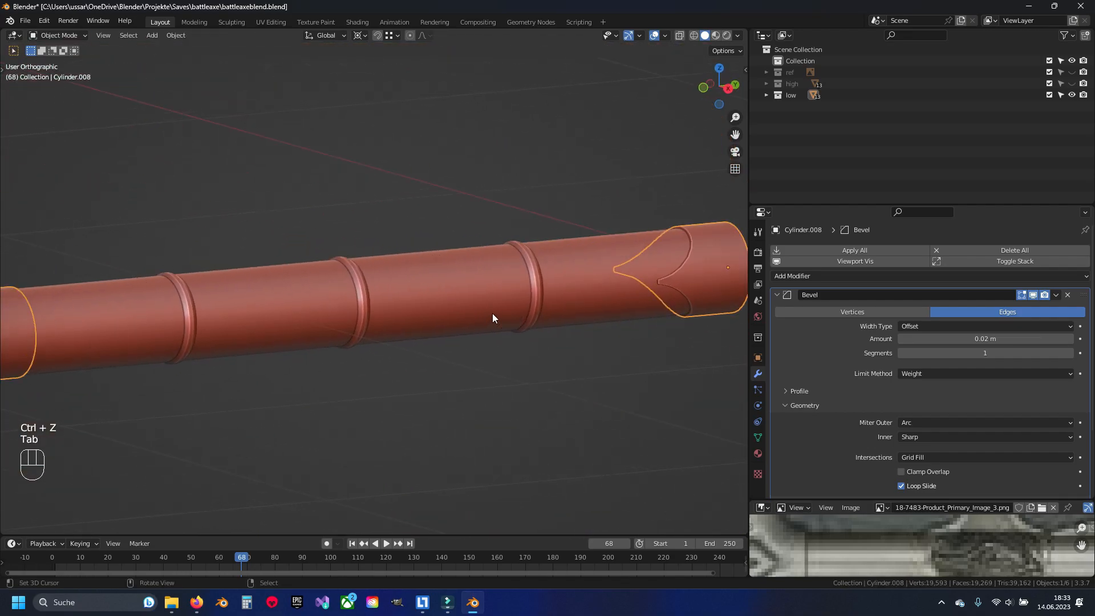
key("KP_Divide")
key("Tab")
scroll(524, 246, "up", 4)
key("ctrl+s")
Try to dissolve every second lengthwise edge loop all around the pointed collar
key("KP_Decimal")
key("a")
right_click(564, 363, "alt")
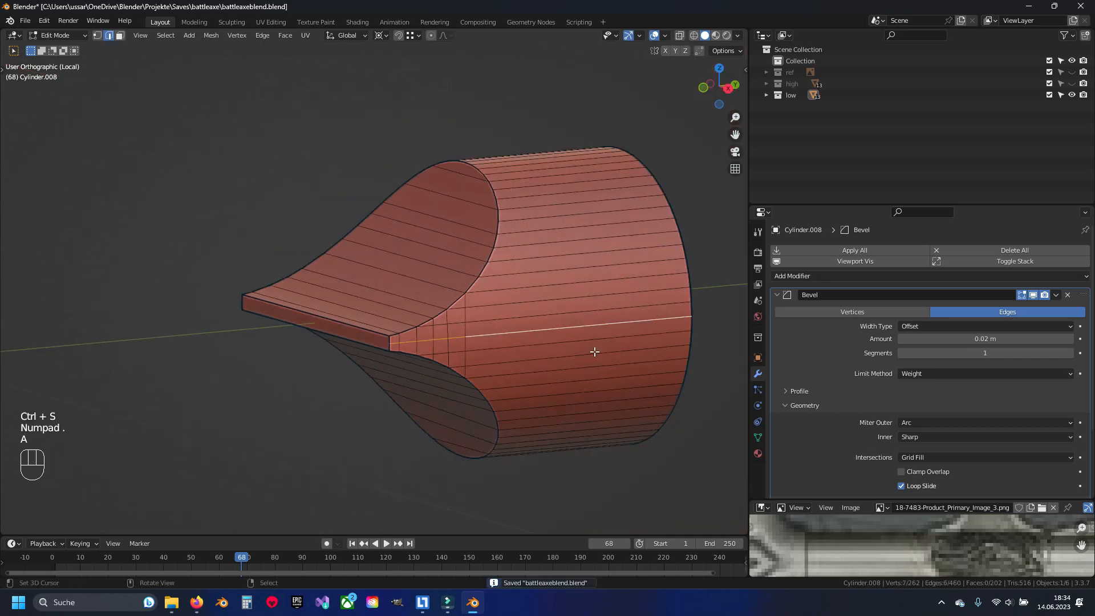
scroll(459, 330, "up", 2)
right_click(389, 309, "alt+shift")
right_click(393, 266, "alt+shift")
right_click(398, 227, "alt+shift")
right_click(401, 188, "alt+shift")
right_click(406, 153, "alt+shift")
right_click(408, 131, "alt+shift")
middle_click_drag(407, 130, 437, 168)
right_click(357, 148, "alt+shift")
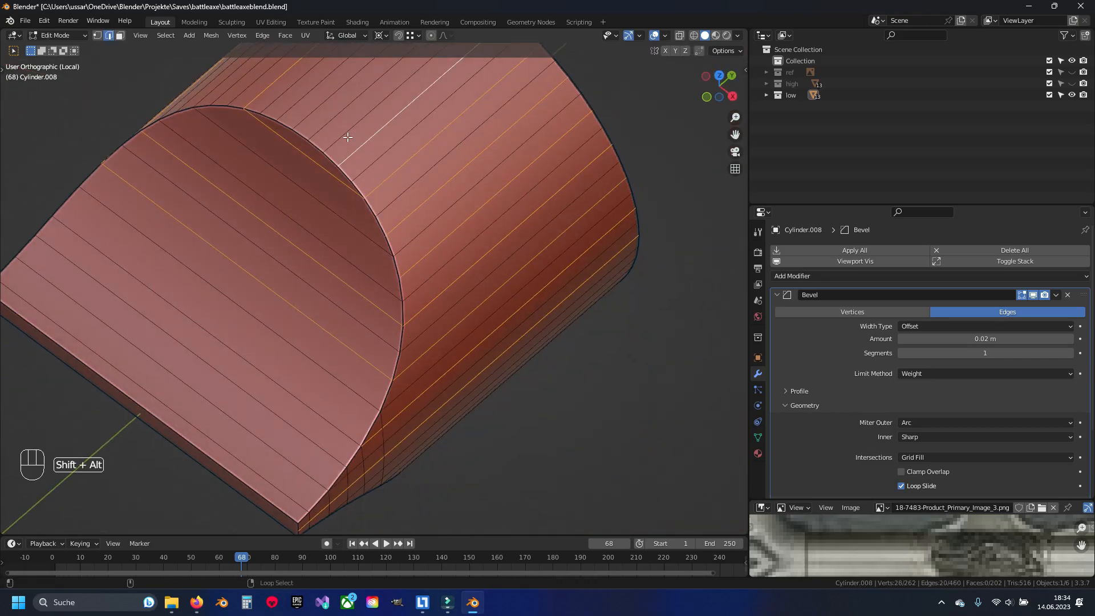
right_click(296, 105, "alt+shift")
middle_click_drag(297, 105, 393, 114)
right_click(205, 254, "alt+shift")
middle_click_drag(208, 285, 268, 245)
right_click(300, 246, "alt+shift")
middle_click_drag(297, 390, 328, 329)
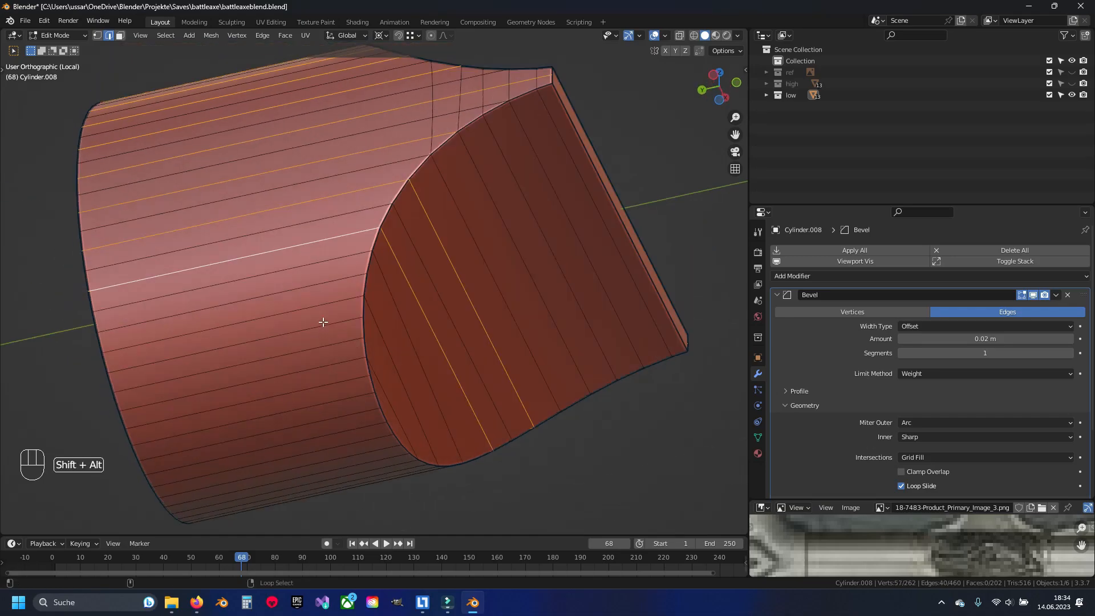
right_click(332, 403, "alt+shift")
middle_click_drag(331, 403, 450, 405)
middle_click_drag(538, 369, 482, 310)
key("x")
left_click(550, 335)
middle_click_drag(550, 335, 417, 297)
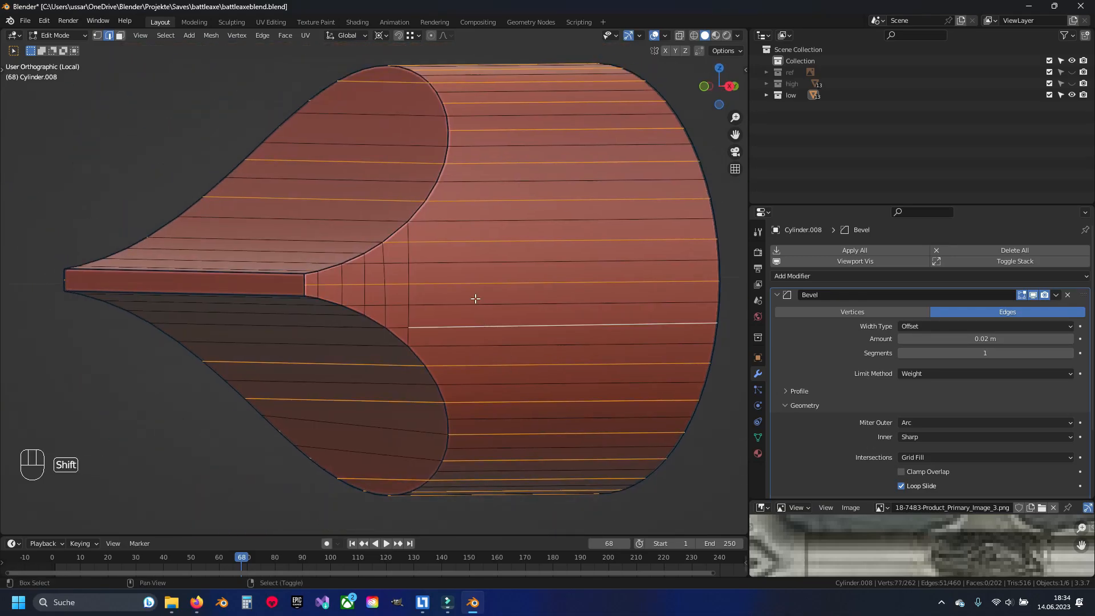
Undo the last collar edit, leave its isolated editing and hide the collar in the full scene
key("ctrl+z")
key("a")
key("Tab")
key("KP_Divide")
key("h")
Isolate the handle shaft with the raised rings and open its mesh for editing with nothing selected
right_click(502, 284)
key("KP_Divide")
key("Tab")
scroll(502, 284, "up", 6)
key("a")
Select the face loops forming the three raised rings around the shaft and delete their faces
middle_click_drag(209, 314, 405, 315, "shift")
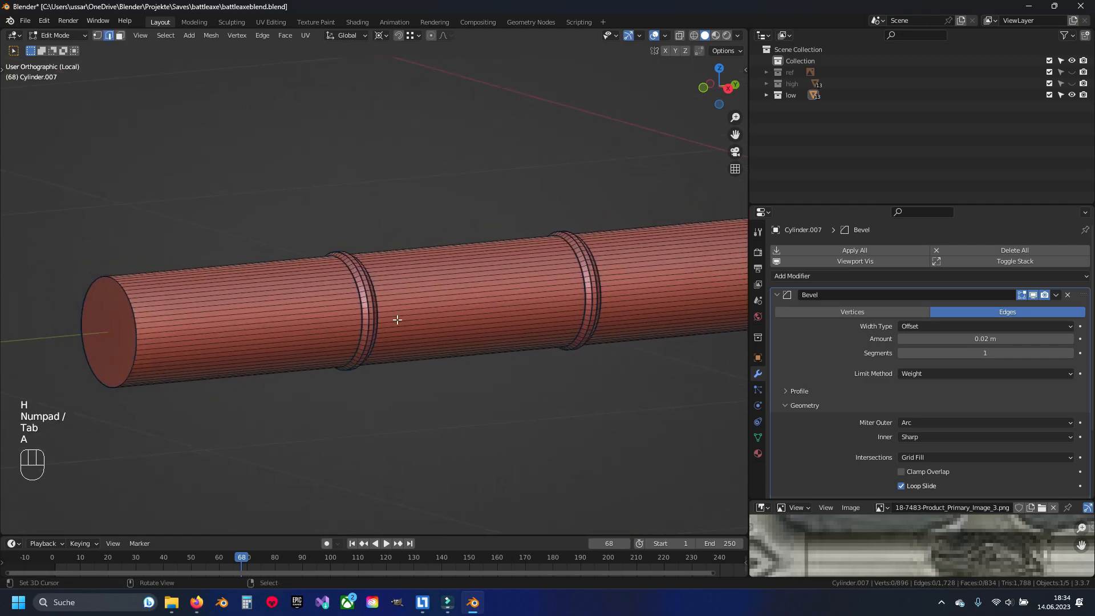
scroll(378, 322, "up", 5)
scroll(543, 301, "down", 5)
middle_click_drag(211, 330, 206, 262, "shift")
scroll(370, 320, "up", 7)
scroll(347, 315, "up", 1)
scroll(347, 316, "up", 2)
key("3")
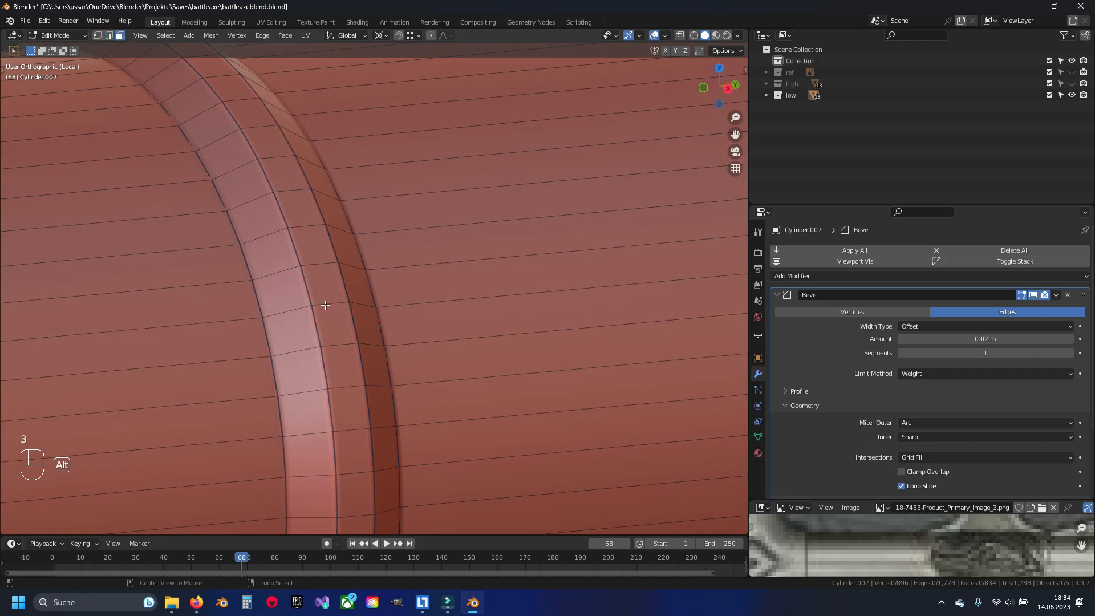
left_click(327, 306, "alt")
left_click(300, 308, "alt+shift")
left_click(361, 303, "alt+shift")
scroll(365, 304, "down", 8)
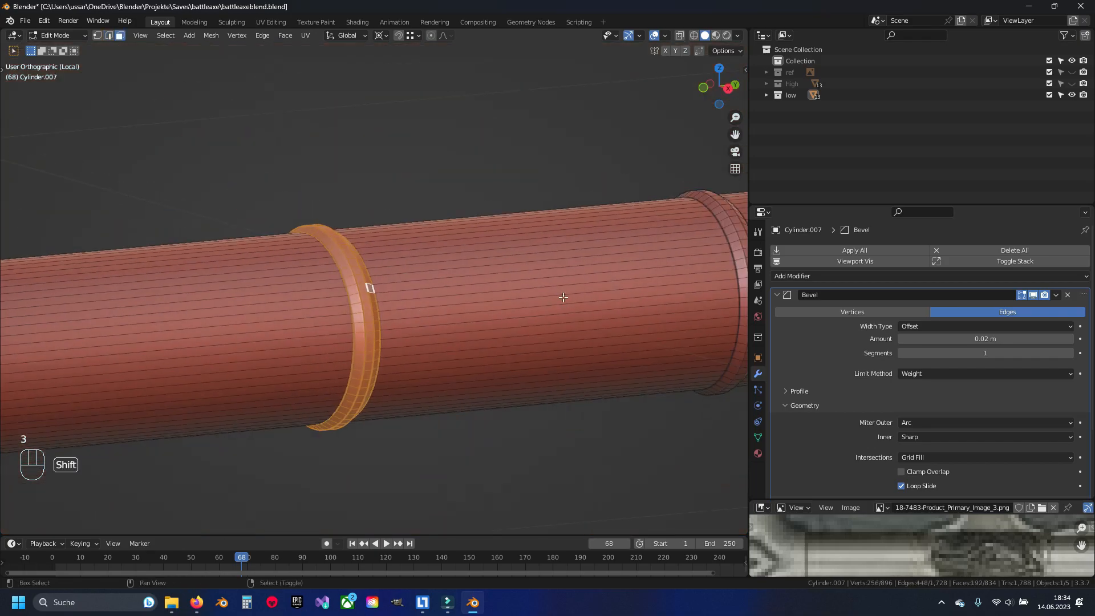
middle_click_drag(211, 320, 473, 322, "shift")
scroll(443, 325, "up", 6)
left_click(368, 329, "alt+shift")
left_click(390, 314, "alt+shift")
left_click(410, 312, "alt+shift")
scroll(434, 311, "down", 4)
middle_click_drag(552, 306, 302, 320, "shift")
scroll(509, 314, "up", 1)
scroll(510, 314, "up", 2)
scroll(313, 311, "up", 2)
right_click(322, 300, "alt+shift")
right_click(352, 302, "alt+shift")
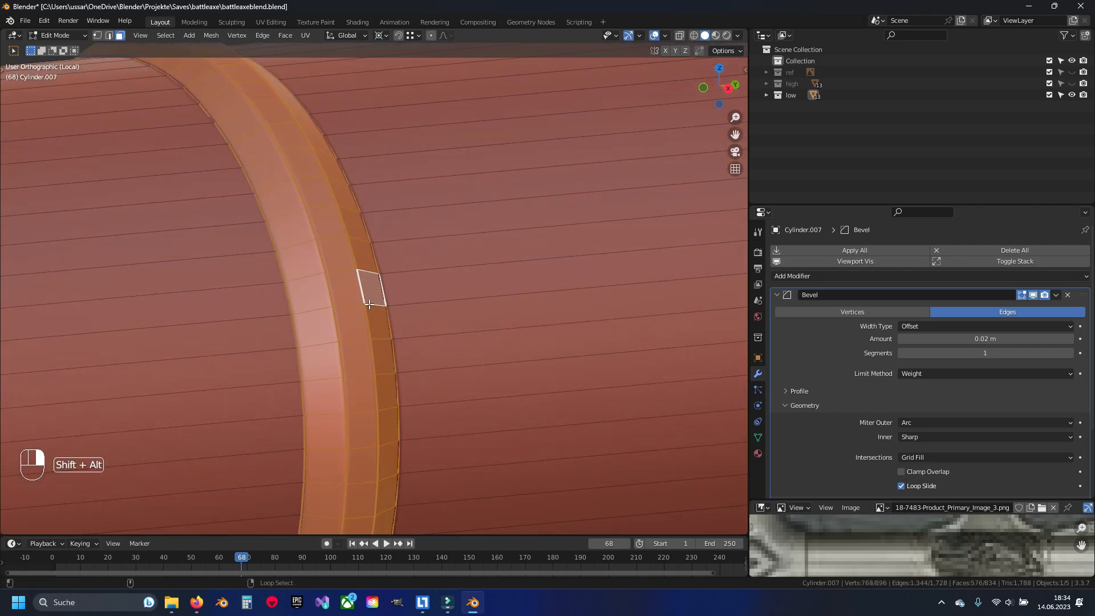
right_click(371, 305, "alt+shift")
scroll(400, 302, "down", 7)
key("x")
left_click(551, 234)
Close the first ring gap in the shaft by applying Bridge Edge Loops to its two open edge loops
key("2")
scroll(403, 294, "up", 3)
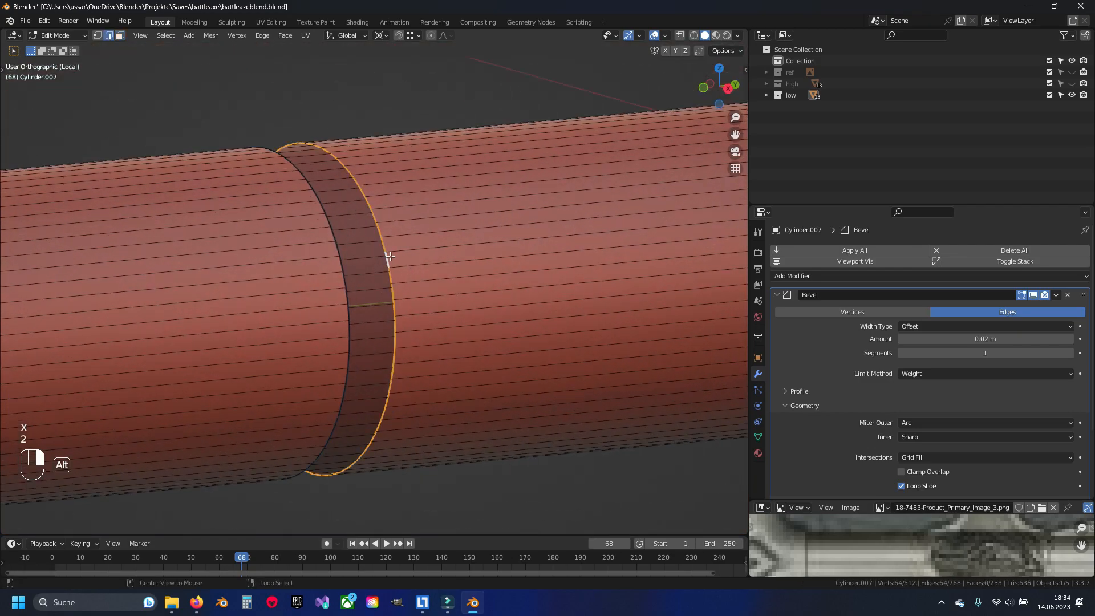
left_click(342, 262, "alt+shift")
key("space")
type("bric")
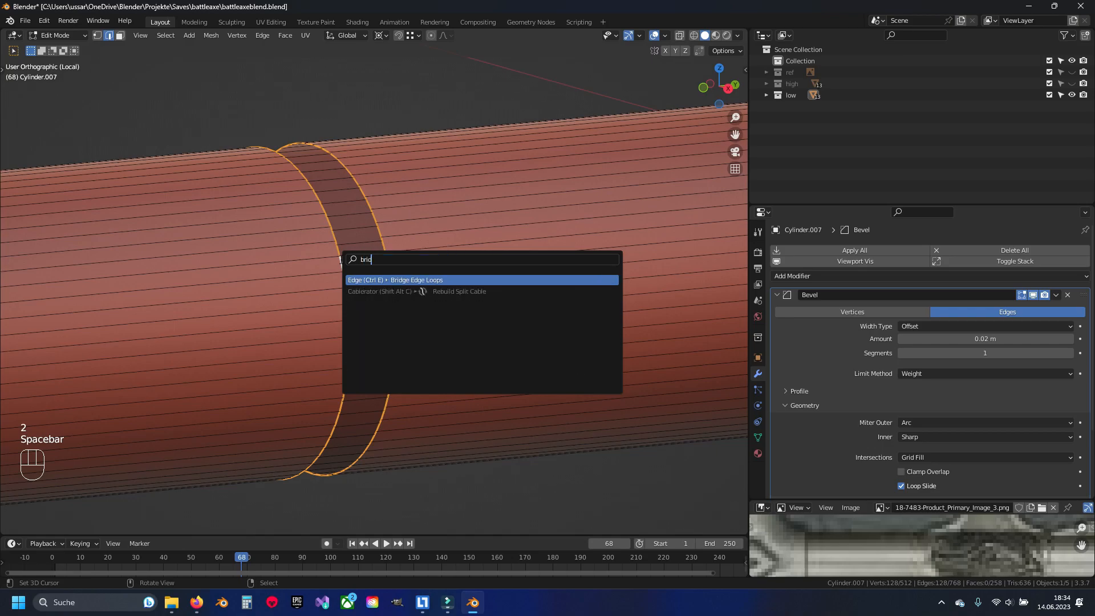
key("Return")
Bridge the open edge loops across the two remaining ring gaps in the shaft and clear the selection
key("a")
right_click(442, 286, "alt+shift")
right_click(499, 290, "alt+shift")
key("space")
key("Return")
key("a")
middle_click_drag(498, 289, 736, 260, "shift")
right_click(205, 316, "alt+shift")
right_click(258, 314, "alt+shift")
key("space")
key("Return")
key("a")
Select the crosswise edge loops left at the three bridged sections of the shaft and dissolve them
right_click(206, 316, "alt+shift")
right_click(259, 313, "alt+shift")
middle_click_drag(433, 312, 6, 357, "shift")
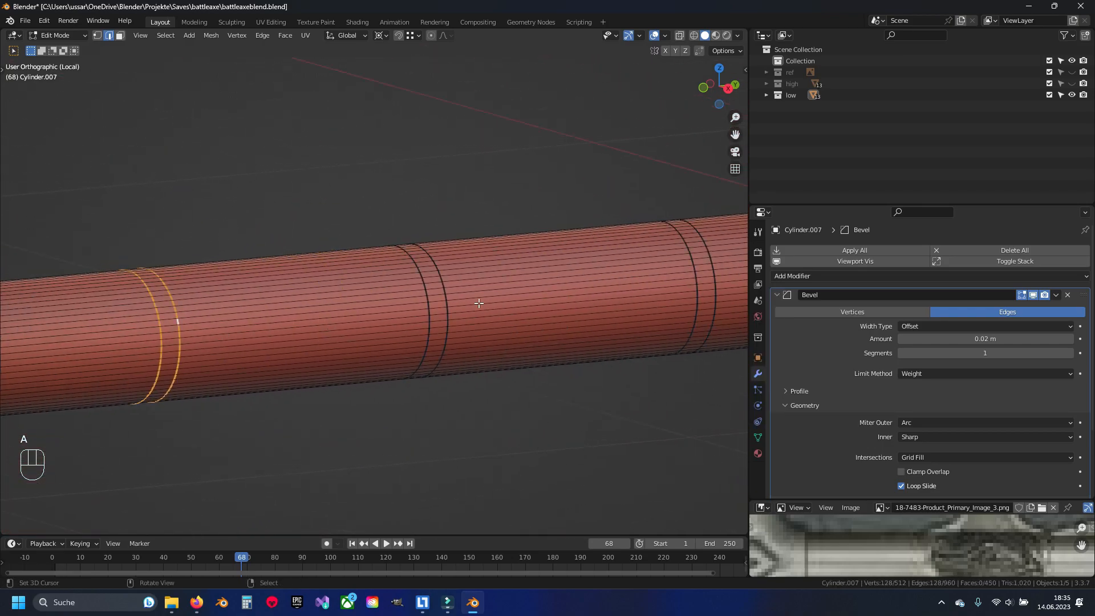
scroll(475, 305, "up", 4)
scroll(564, 295, "down", 3)
middle_click_drag(638, 296, 266, 318, "shift")
scroll(467, 310, "up", 4)
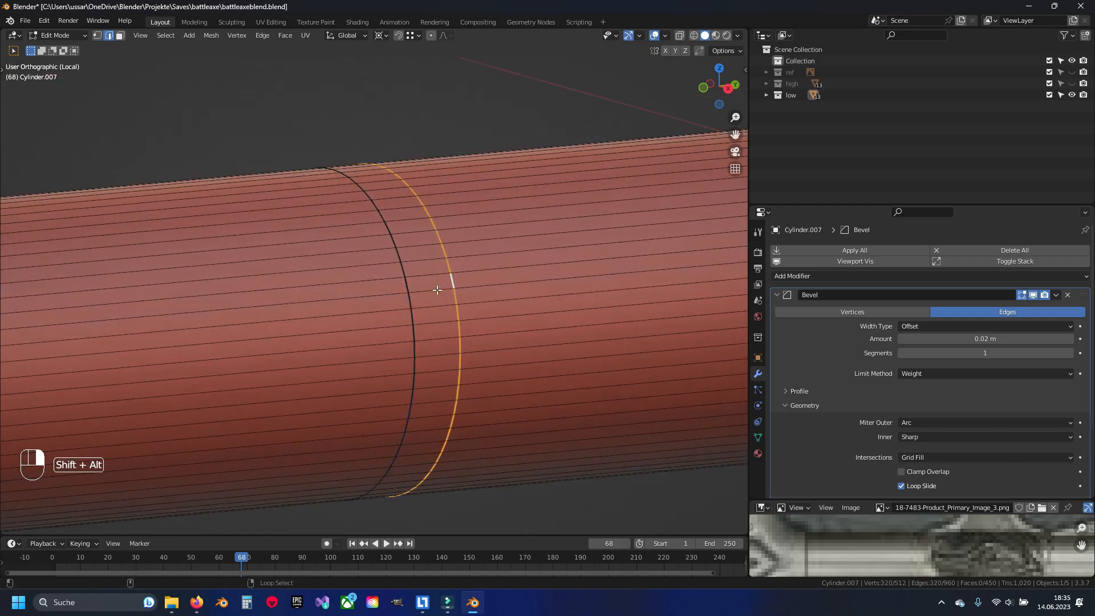
key("x")
key("x")
left_click(383, 327)
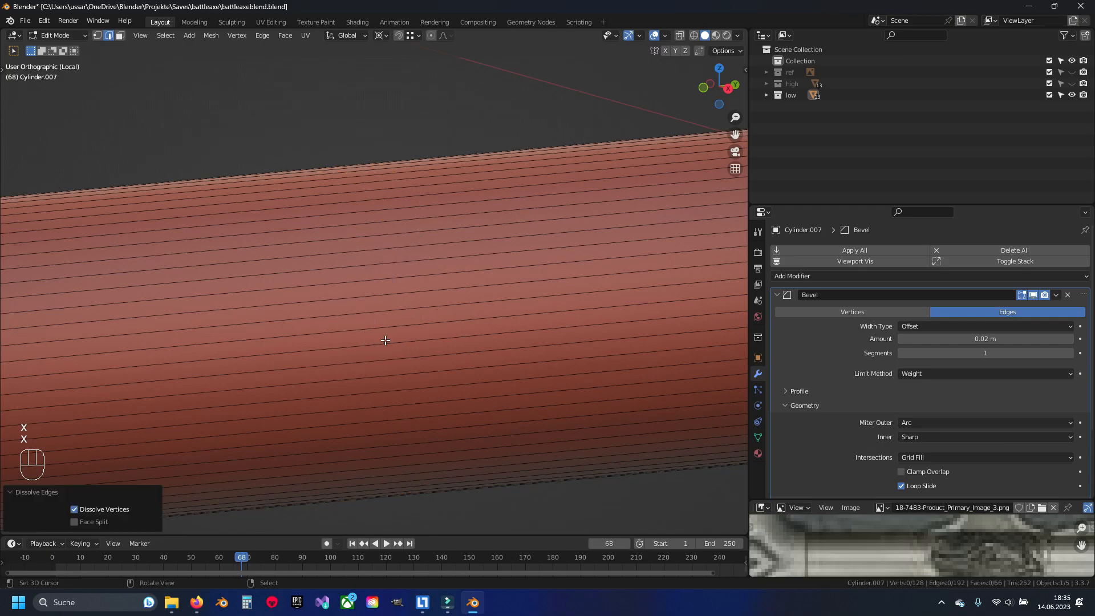
Select every second lengthwise edge loop all around the smooth shaft and dissolve them
scroll(594, 313, "down", 3)
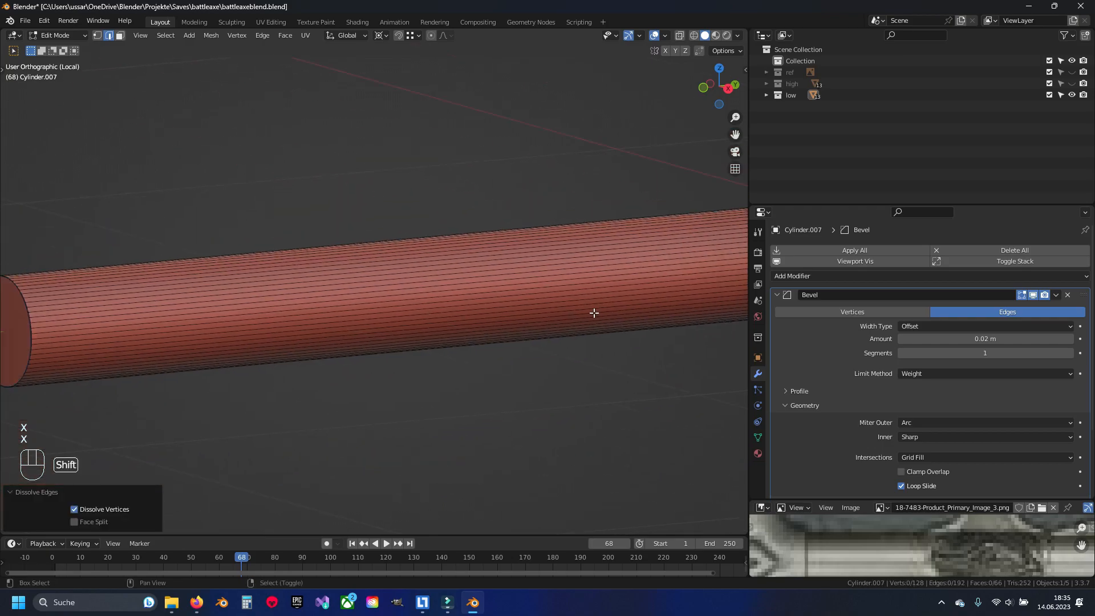
middle_click_drag(594, 314, 562, 138)
scroll(296, 325, "up", 3)
left_click(249, 303, "alt+shift")
left_click(249, 330, "alt+shift")
left_click(244, 378, "alt+shift")
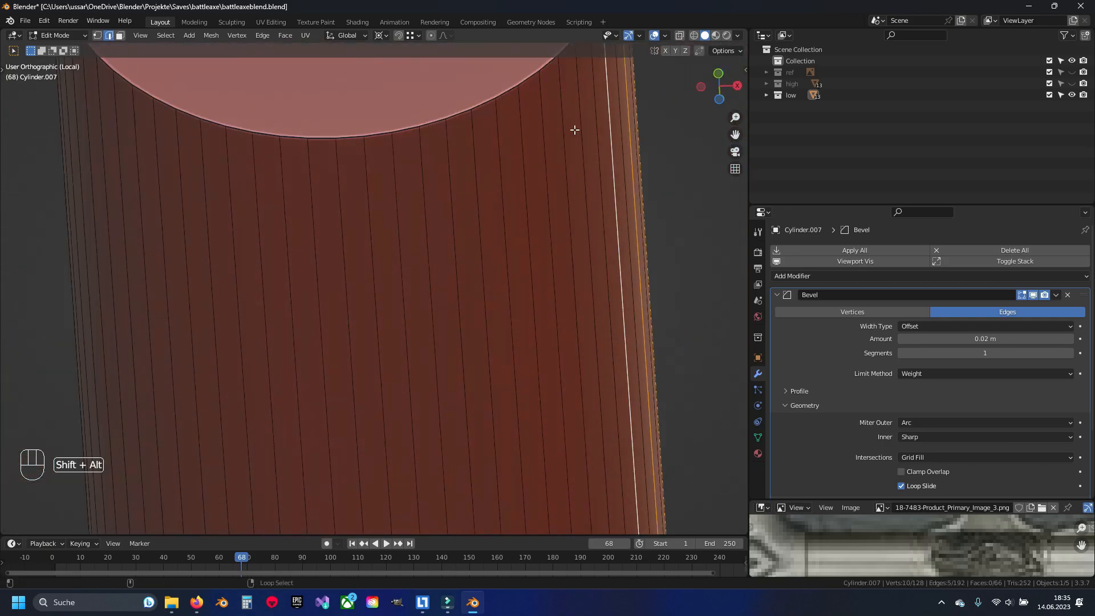
right_click(454, 191, "alt+shift")
right_click(341, 197, "alt+shift")
right_click(233, 204, "alt+shift")
right_click(182, 197, "alt+shift")
right_click(141, 183, "alt+shift")
middle_click_drag(81, 151, 399, 251)
right_click(400, 245, "alt+shift")
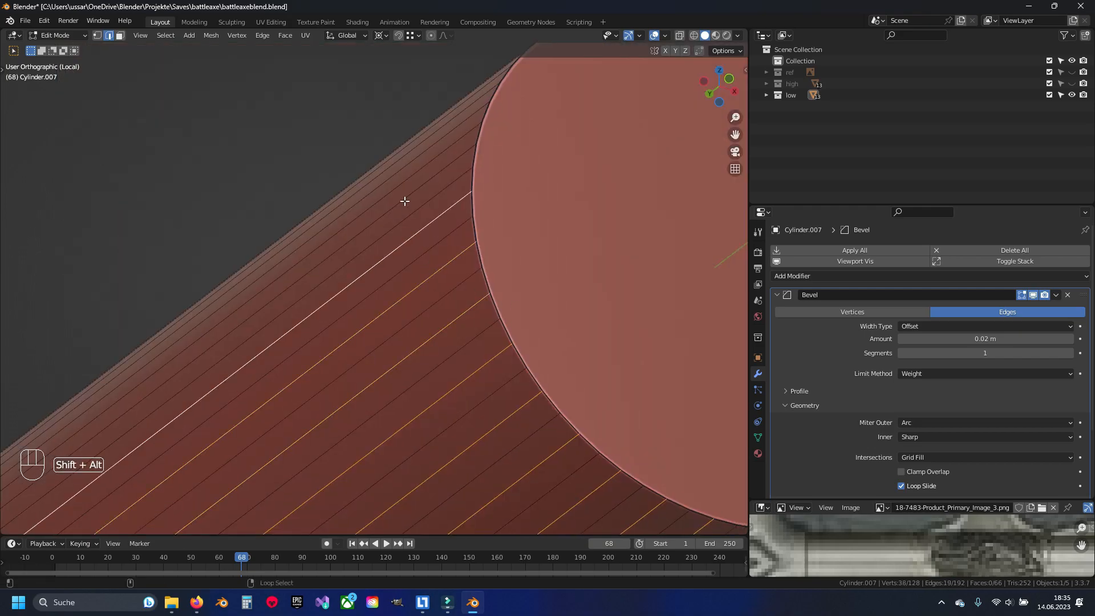
middle_click_drag(406, 205, 451, 355)
right_click(579, 323, "alt+shift")
middle_click_drag(696, 268, 60, 319)
right_click(91, 391, "alt+shift")
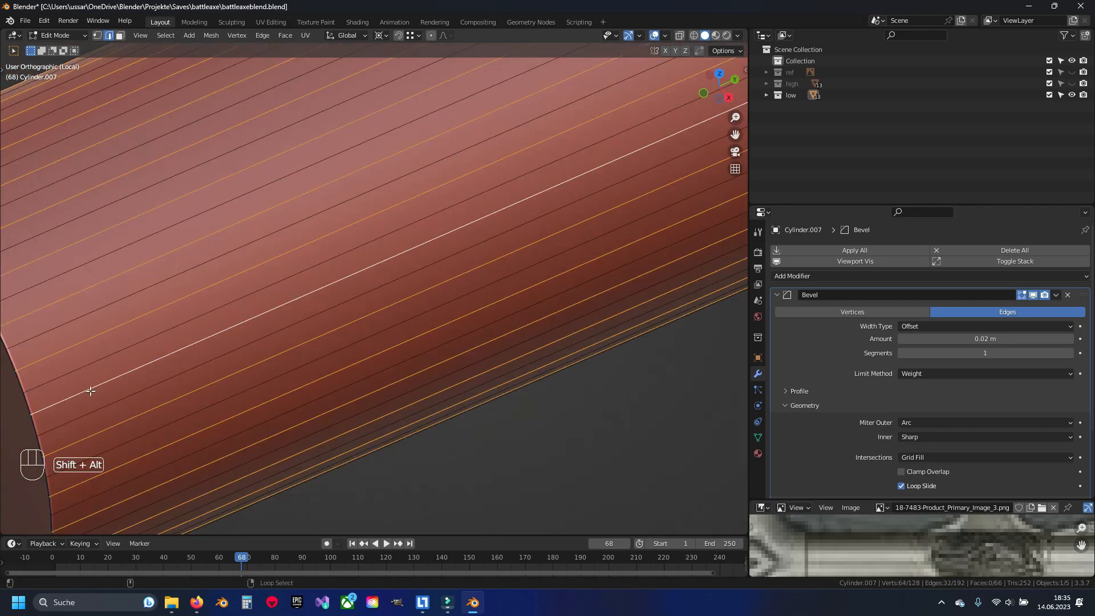
key("x")
Finish editing the shaft, hide it in the full scene and save the file
key("Tab")
key("KP_Divide")
key("h")
key("ctrl+s")
Isolate the ribbed grip cylinder and open its mesh for editing
right_click(262, 322)
key("KP_Divide")
key("Tab")
Delete the face loop that joins the grip's ribbed section to the plain rim at its near end
scroll(324, 279, "up", 3)
scroll(324, 279, "down", 4)
middle_click_drag(342, 285, 343, 314)
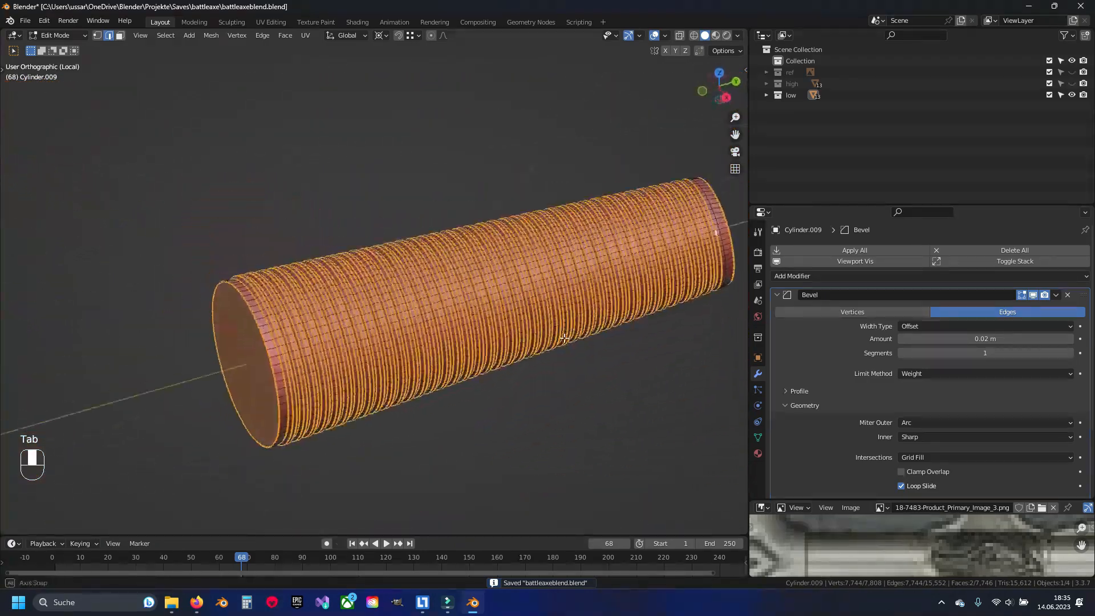
scroll(314, 316, "up", 5)
key("3")
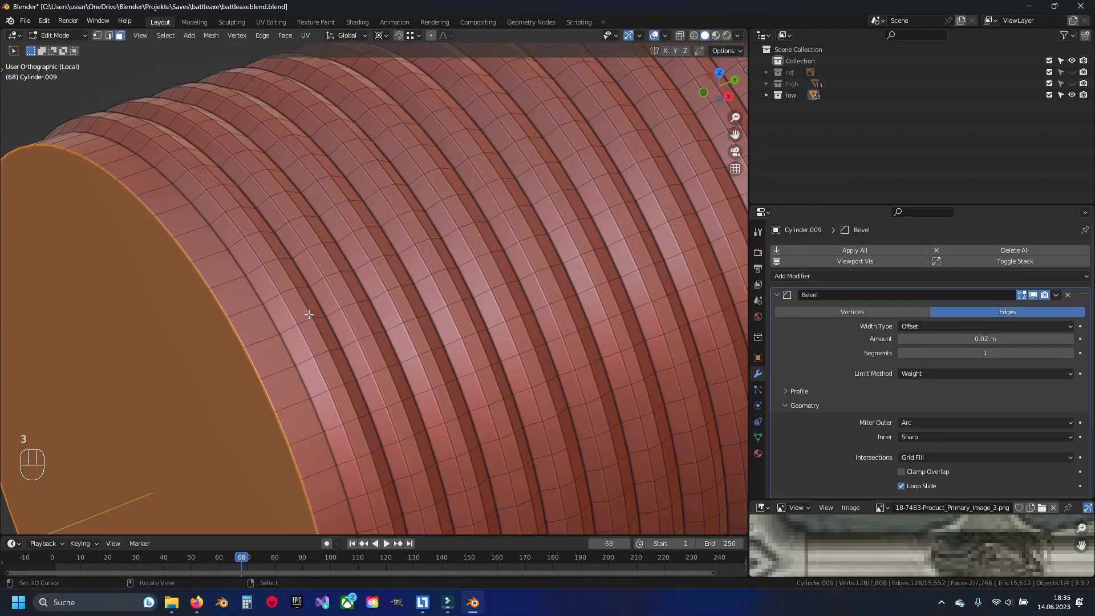
left_click(268, 297, "alt")
key("x")
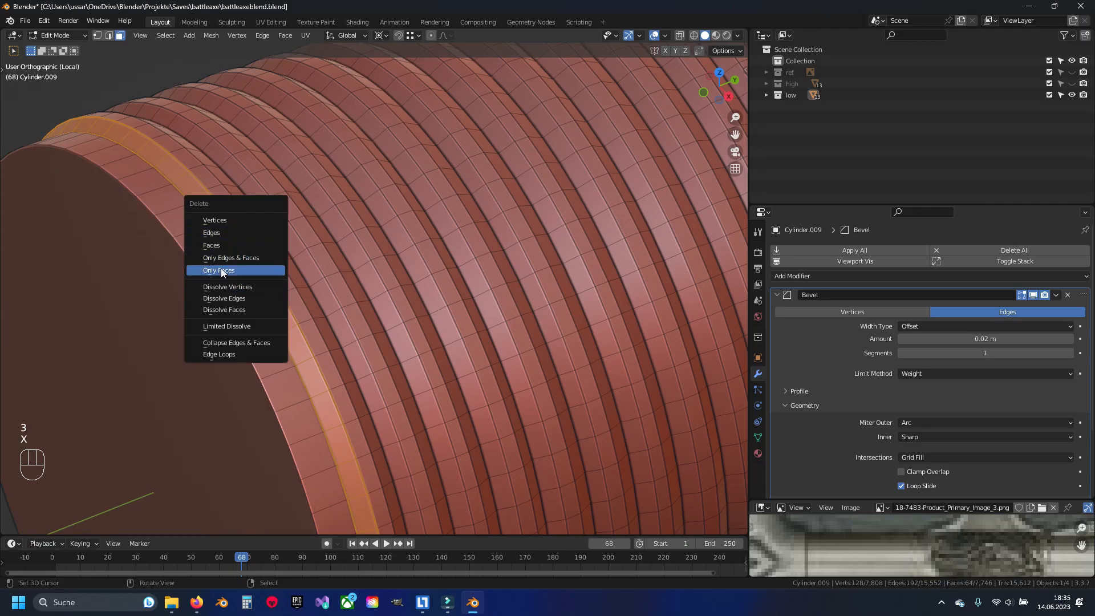
left_click(223, 245)
Delete the matching face loop at the grip's opposite end and the whole linked ribbed section between the rims
scroll(175, 172, "down", 7)
middle_click_drag(732, 171, 507, 285, "shift")
middle_click_drag(507, 311, 459, 316, "shift")
scroll(428, 278, "up", 7)
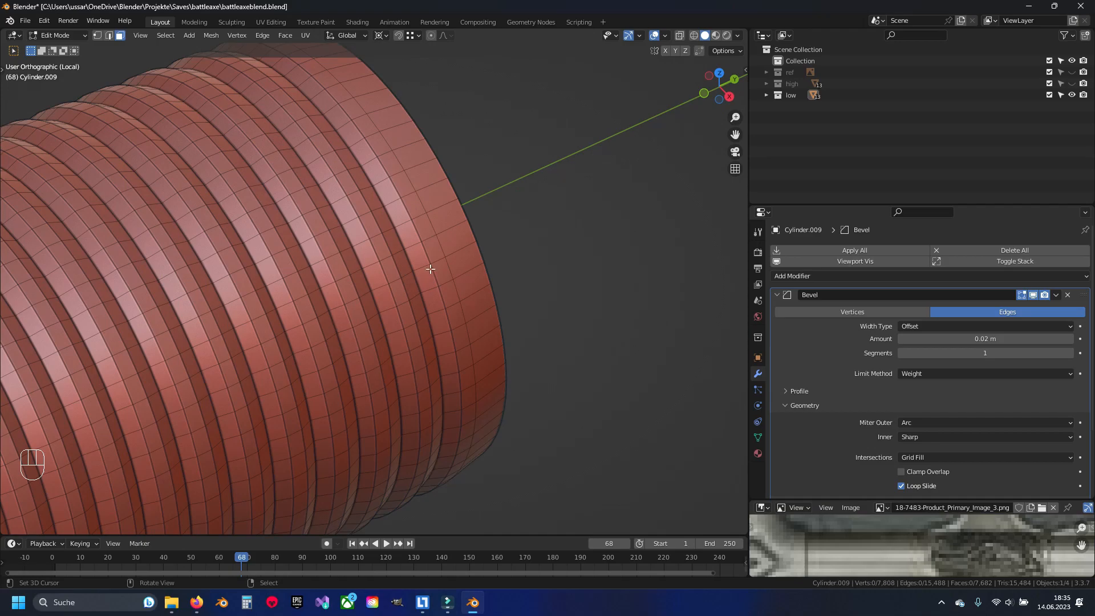
left_click(382, 187, "alt")
key("x")
left_click(382, 188)
key("ctrl+l")
key("x")
left_click(329, 249)
Bridge the open edge loops of the two remaining grip end pieces into one smooth cylinder and clear the selection
key("2")
left_click(391, 183, "alt+shift")
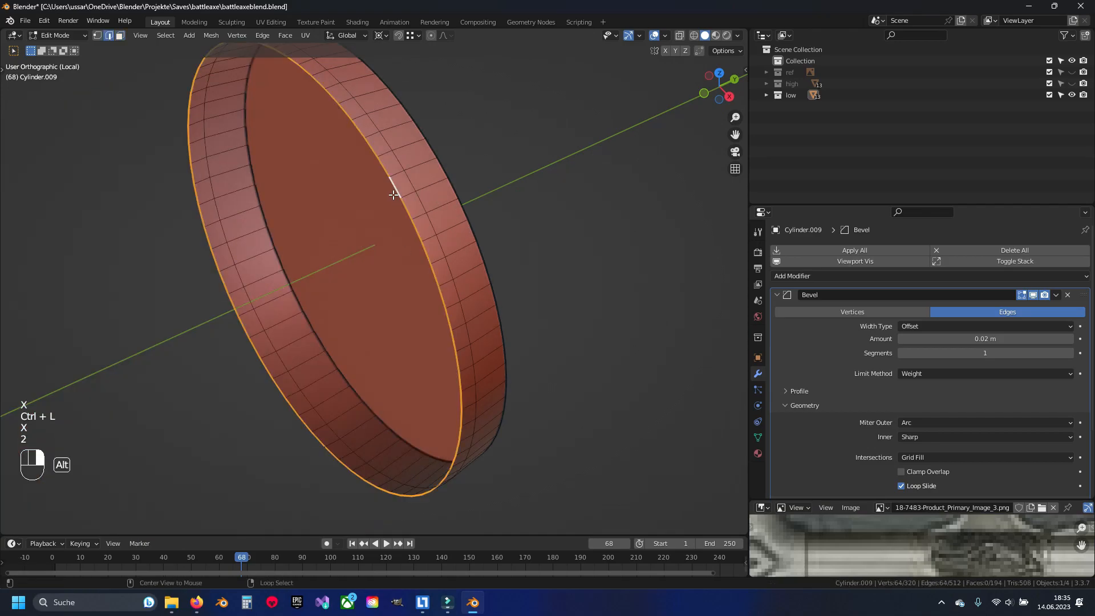
scroll(198, 311, "down", 5)
middle_click_drag(198, 311, 597, 180, "shift")
scroll(367, 333, "up", 7)
left_click(394, 310, "alt+shift")
middle_click_drag(438, 317, 239, 206, "shift")
key("space")
key("Return")
key("alt+a")
Select the two crosswise edge loops where the bridged section meets the grip's end pieces and dissolve them
right_click(215, 228, "alt")
scroll(273, 205, "down", 6)
middle_click_drag(360, 171, 137, 365, "shift")
scroll(296, 320, "up", 2)
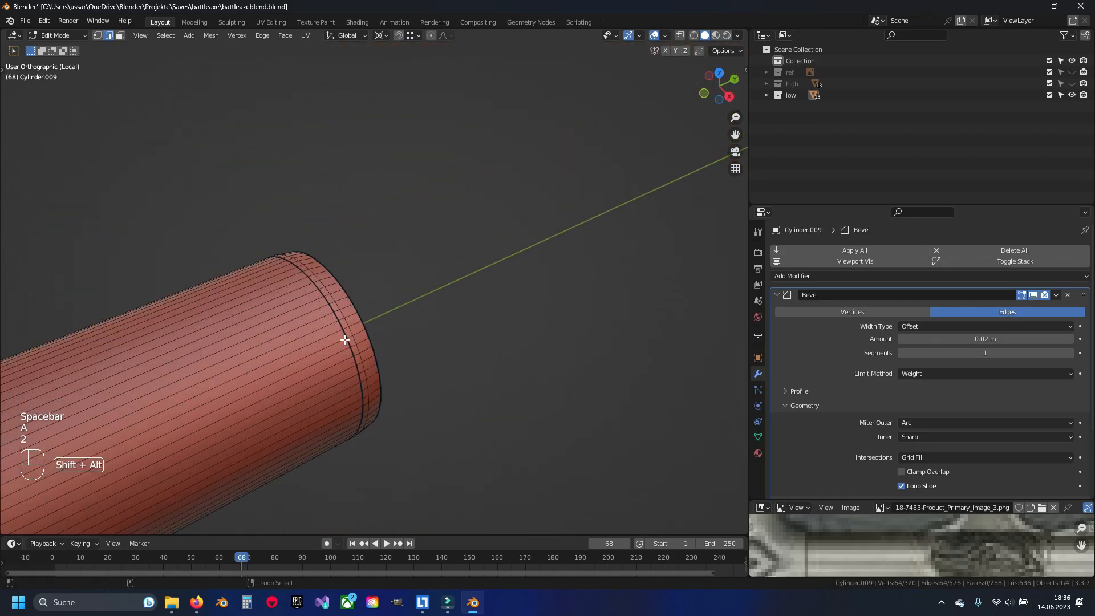
scroll(336, 308, "up", 6)
key("x")
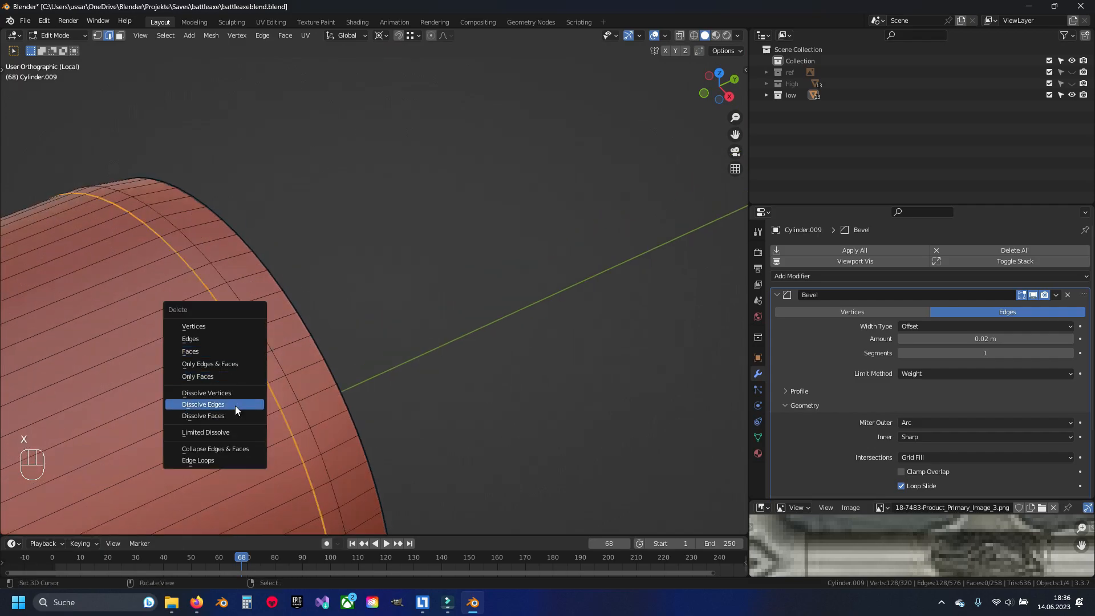
left_click(235, 406)
Dissolve every second lengthwise edge all the way around the smooth grip cylinder
scroll(235, 403, "down", 4)
middle_click_drag(235, 403, 415, 318, "shift")
scroll(416, 318, "up", 3)
left_click(389, 357, "alt+shift")
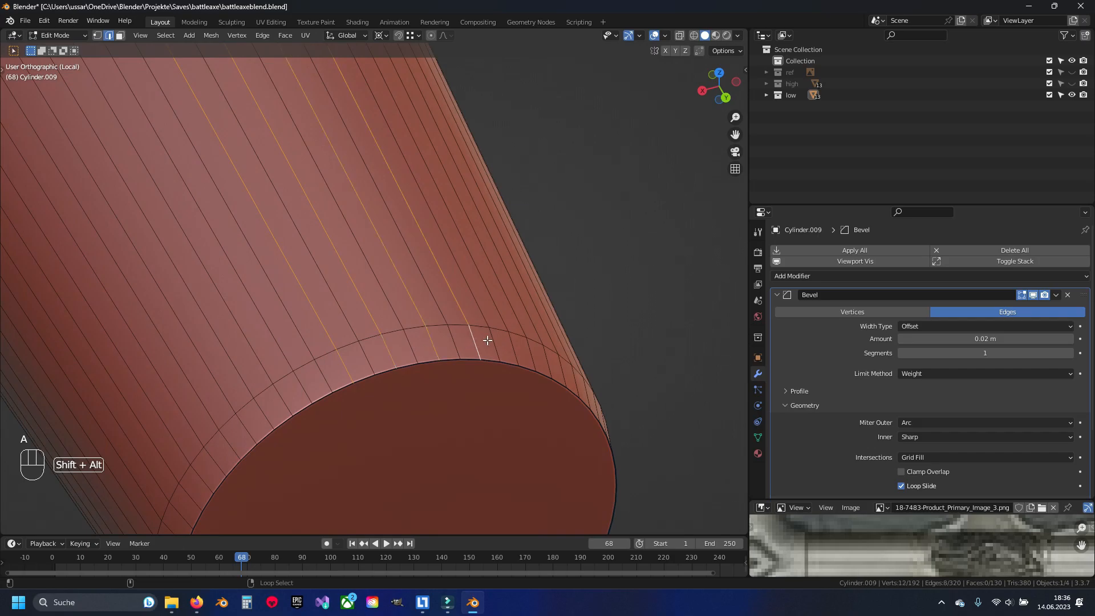
scroll(546, 361, "down", 6)
middle_click_drag(546, 361, 347, 237)
scroll(319, 274, "up", 5)
right_click(314, 285, "alt+shift")
right_click(320, 312, "alt+shift")
scroll(371, 142, "up", 7)
right_click(260, 248, "alt+shift")
middle_click_drag(77, 330, 422, 239)
right_click(408, 208, "alt+shift")
right_click(396, 185, "alt+shift")
right_click(360, 97, "alt+shift")
middle_click_drag(359, 93, 409, 257)
right_click(429, 209, "alt+shift")
scroll(442, 190, "down", 6)
middle_click_drag(443, 191, 404, 263)
key("x")
left_click(404, 263)
Finish editing the grip cylinder, leave its isolated view and hide it
key("Tab")
key("KP_Divide")
key("h")
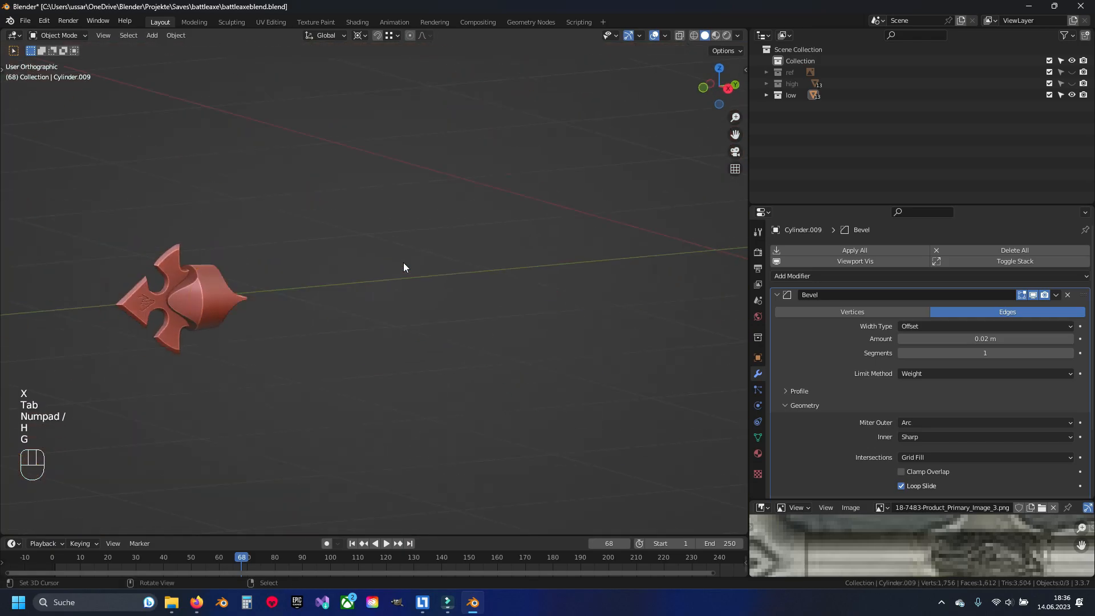
Save the file and apply the Mirror modifier on the curved sleeve attached to the pommel blade
scroll(205, 291, "up", 6)
right_click(244, 211)
key("Tab")
key("ctrl+s")
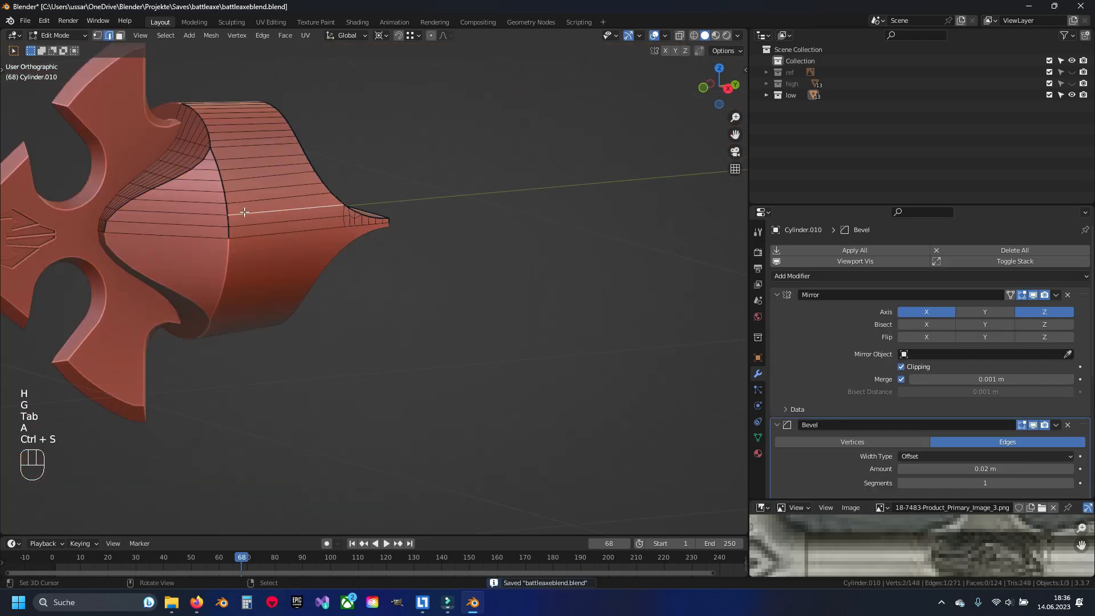
key("KP_Decimal")
key("a")
middle_click_drag(404, 275, 411, 339)
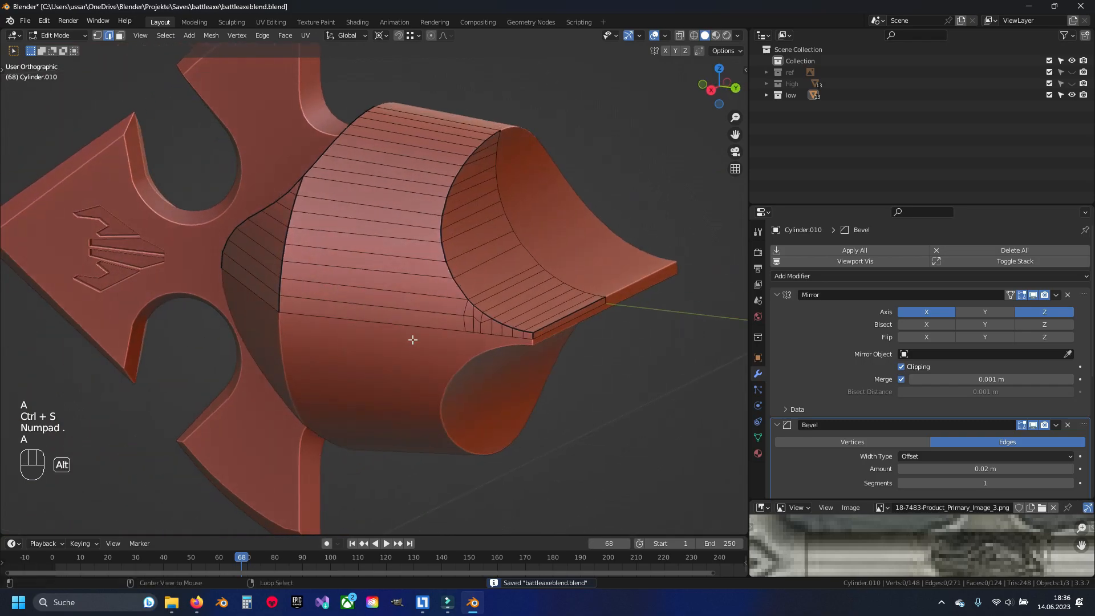
key("Tab")
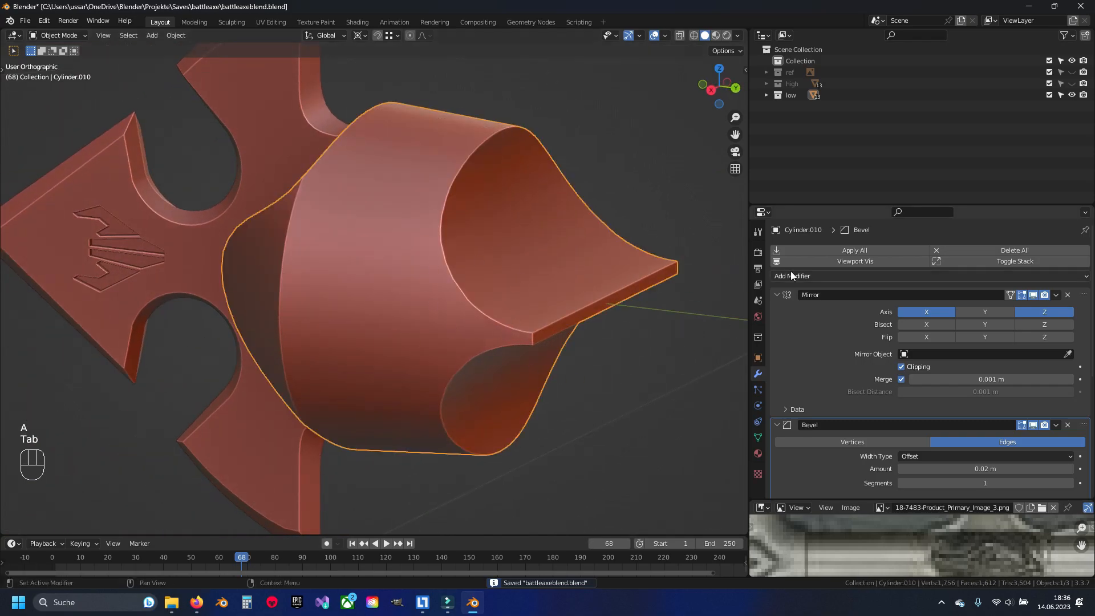
left_click(1056, 295)
left_click(1015, 305)
Dissolve every second lengthwise edge loop around the curved pommel sleeve
key("Tab")
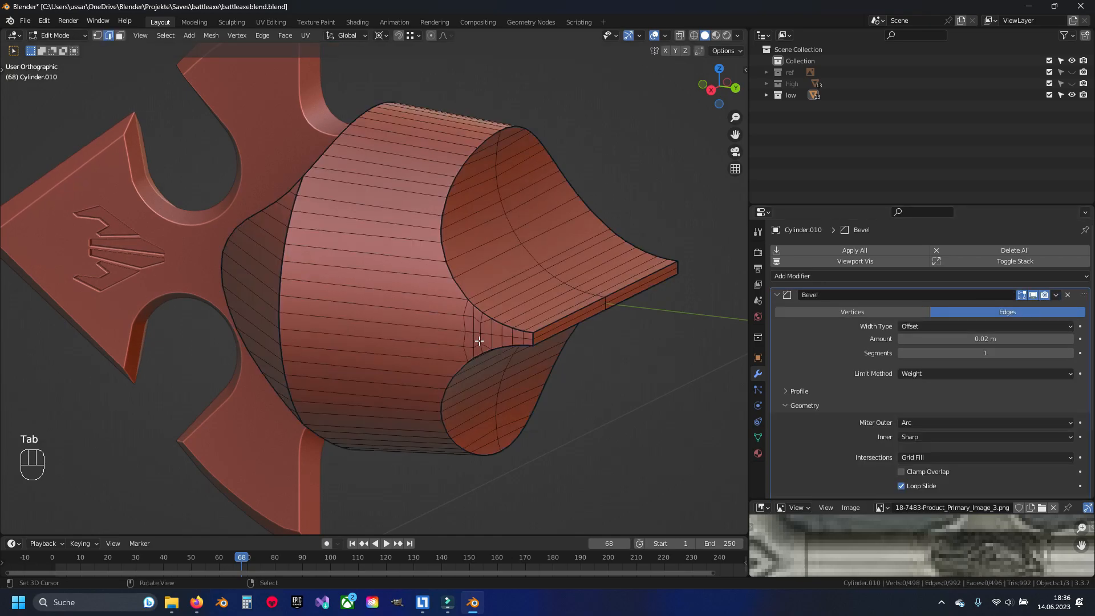
key("a")
scroll(506, 362, "up", 3)
key("a")
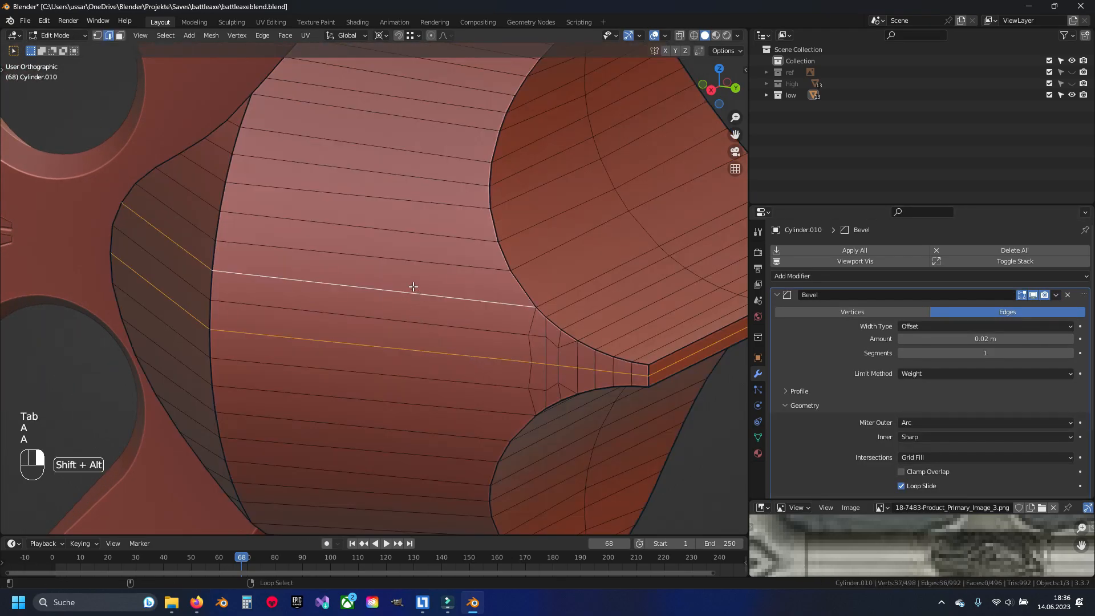
scroll(448, 111, "down", 3)
left_click(390, 250, "alt+shift")
middle_click_drag(426, 180, 430, 268)
scroll(469, 245, "down", 5)
scroll(421, 240, "up", 5)
key("x")
left_click(429, 267)
Dissolve surplus edge loops among the dense lines beside the sleeve's narrow pointed edge
middle_click_drag(374, 244, 411, 303, "shift")
scroll(413, 302, "up", 2)
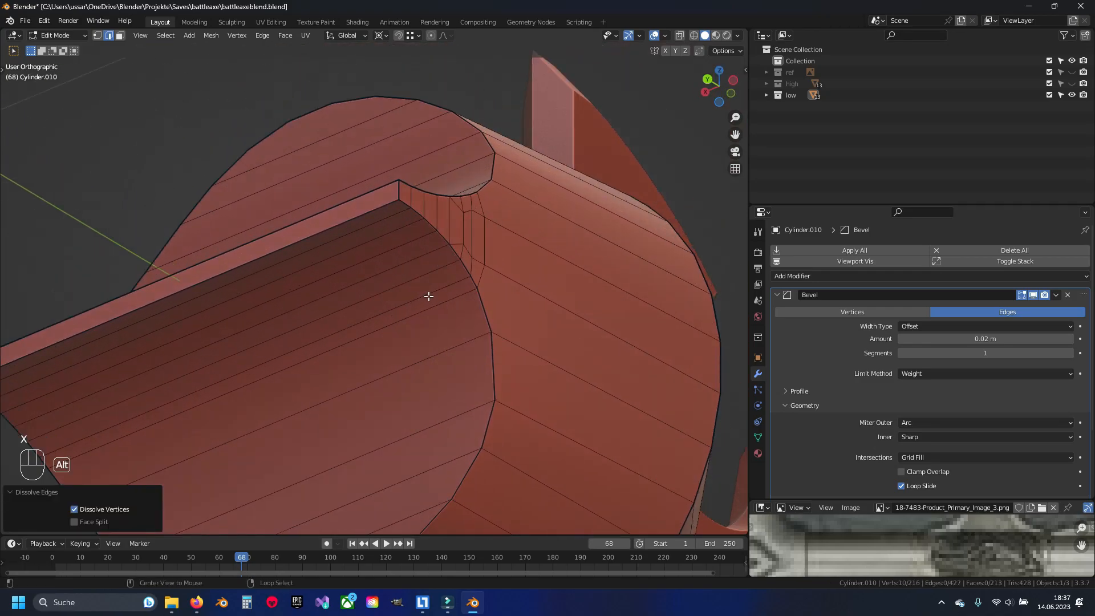
right_click(427, 297, "alt")
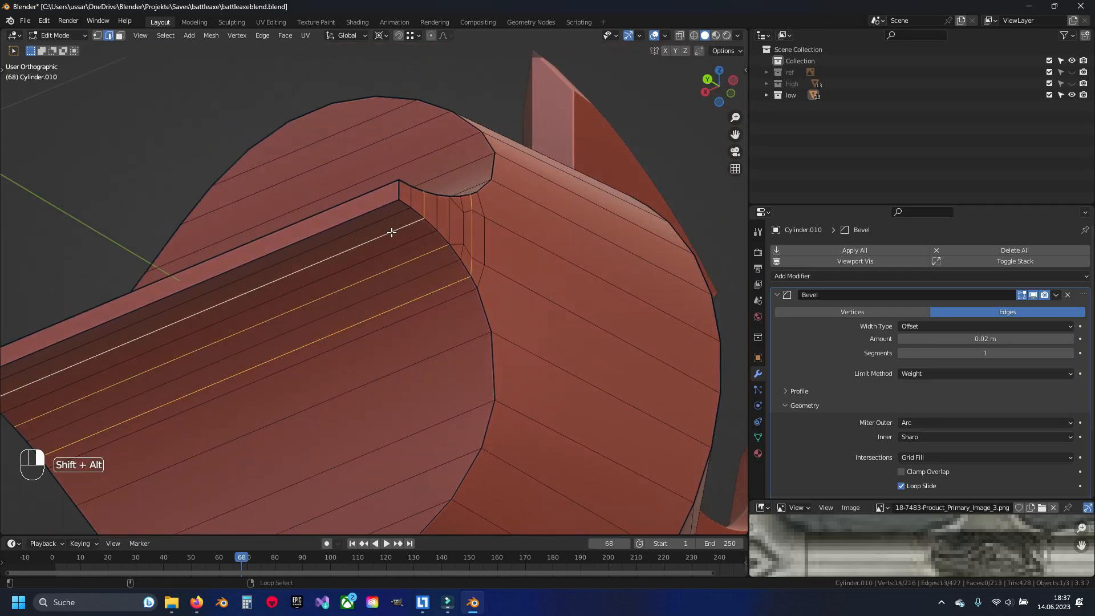
middle_click_drag(392, 232, 377, 312)
right_click(455, 318, "alt+shift")
key("x")
left_click(455, 319)
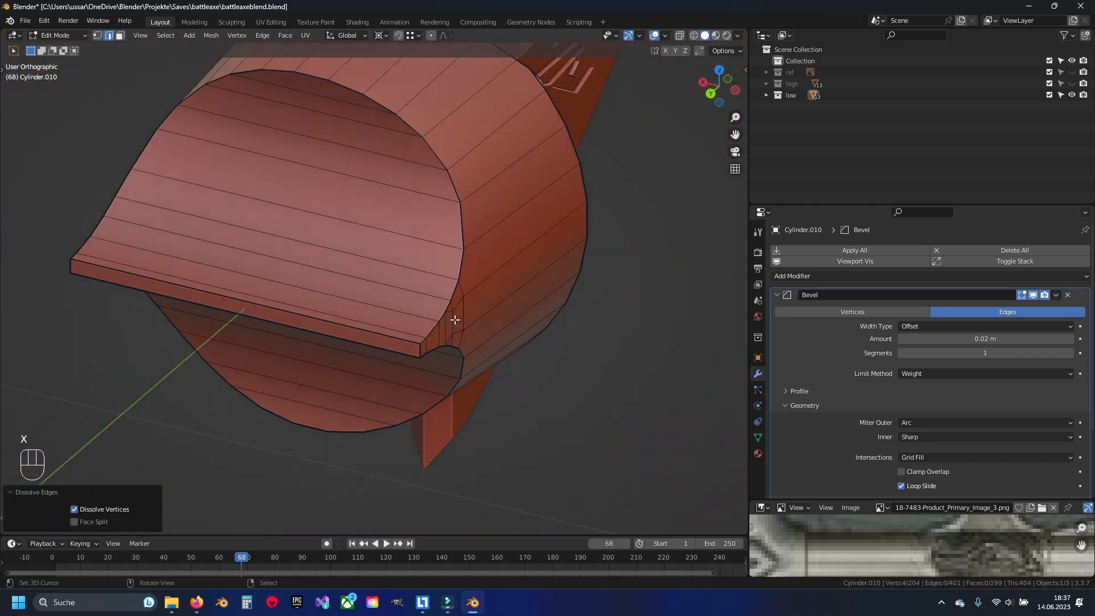
key("x")
left_click(377, 310)
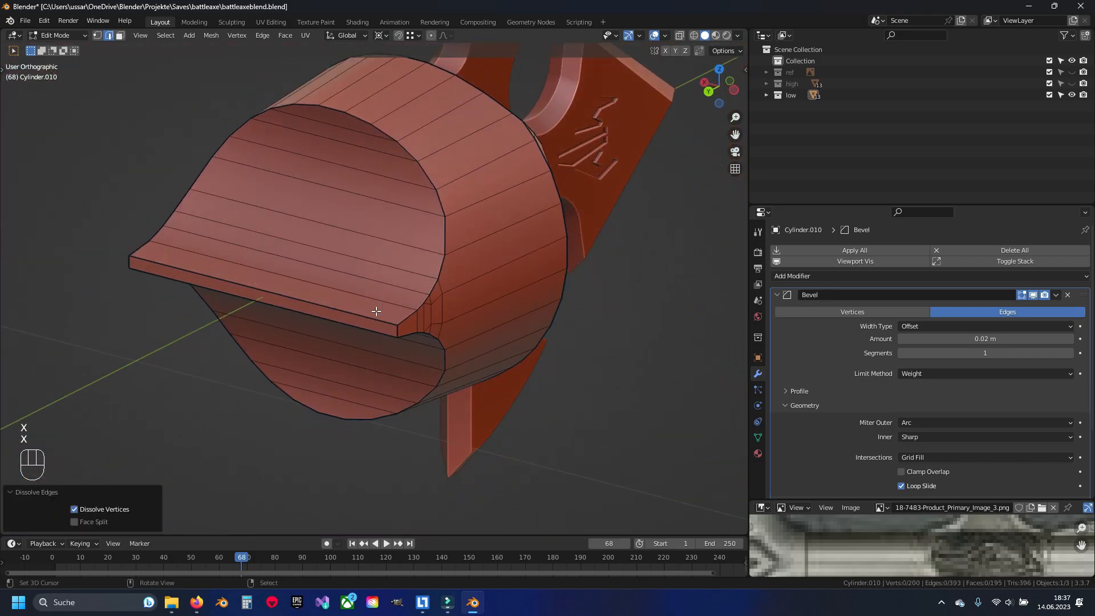
Undo the last edge dissolve on the sleeve, finish editing it and hide the sleeve
key("ctrl+z")
key("Tab")
key("KP_9")
scroll(382, 320, "down", 6)
key("KP_Divide")
key("KP_Divide")
key("Tab")
key("Tab")
key("h")
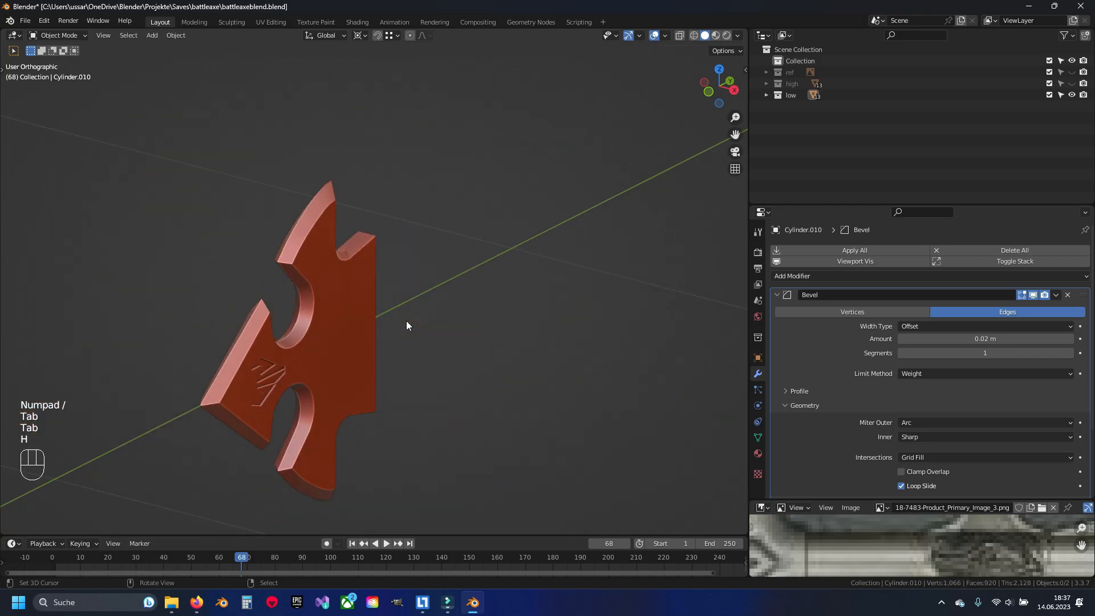
Save the file and open the pommel blade's mesh for editing around its engraved logo with nothing selected
left_click(345, 302)
key("ctrl+s")
middle_click_drag(379, 309, 332, 308)
key("Tab")
middle_click_drag(257, 278, 442, 296, "shift")
key("a")
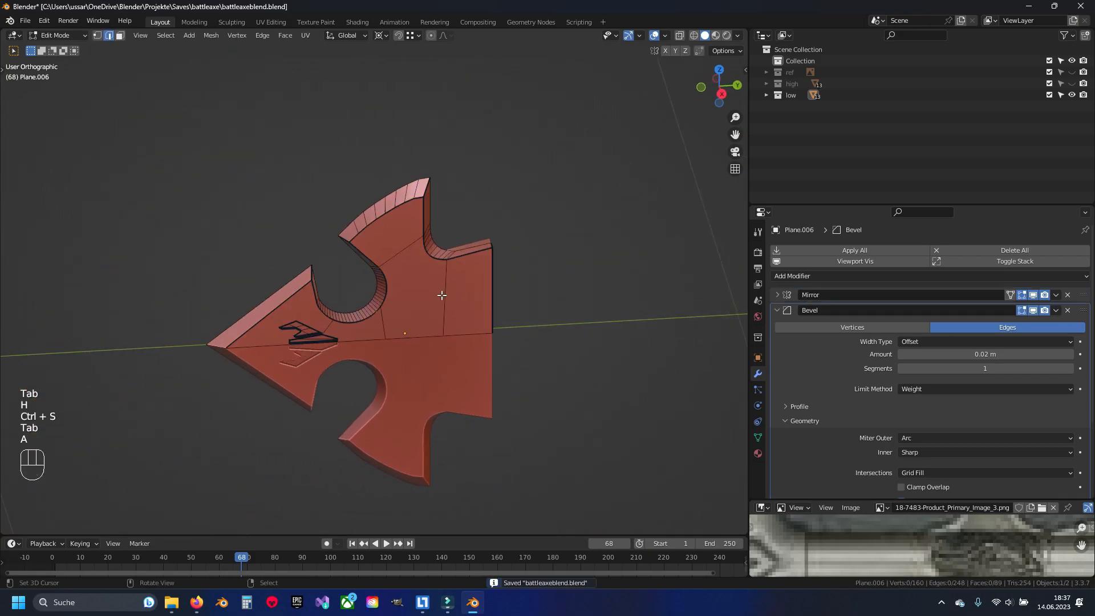
middle_click_drag(325, 381, 444, 325, "shift")
scroll(444, 325, "up", 5)
middle_click_drag(460, 307, 419, 320, "shift")
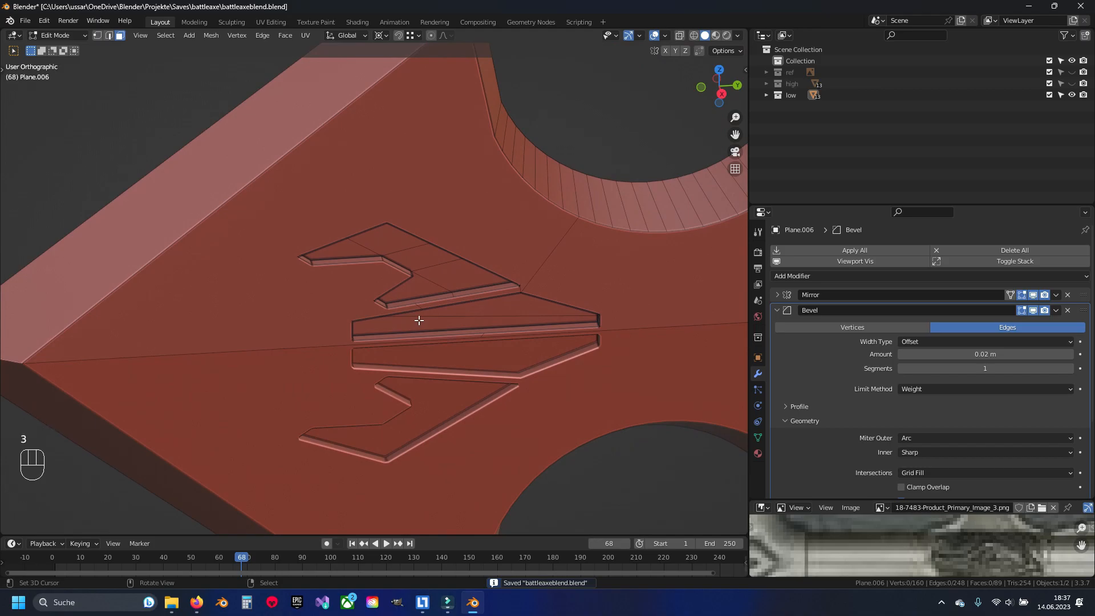
Save the file and delete the flat faces surrounding the engraved logo on the pommel blade's front
left_click(412, 289)
key("ctrl+s")
key("KP_Decimal")
scroll(440, 290, "down", 5)
right_click(445, 255)
right_click(537, 260, "shift")
right_click(689, 229, "shift")
scroll(689, 230, "down", 2)
middle_click_drag(677, 236, 488, 282, "shift")
right_click(516, 98, "shift")
scroll(516, 97, "down", 5)
key("x")
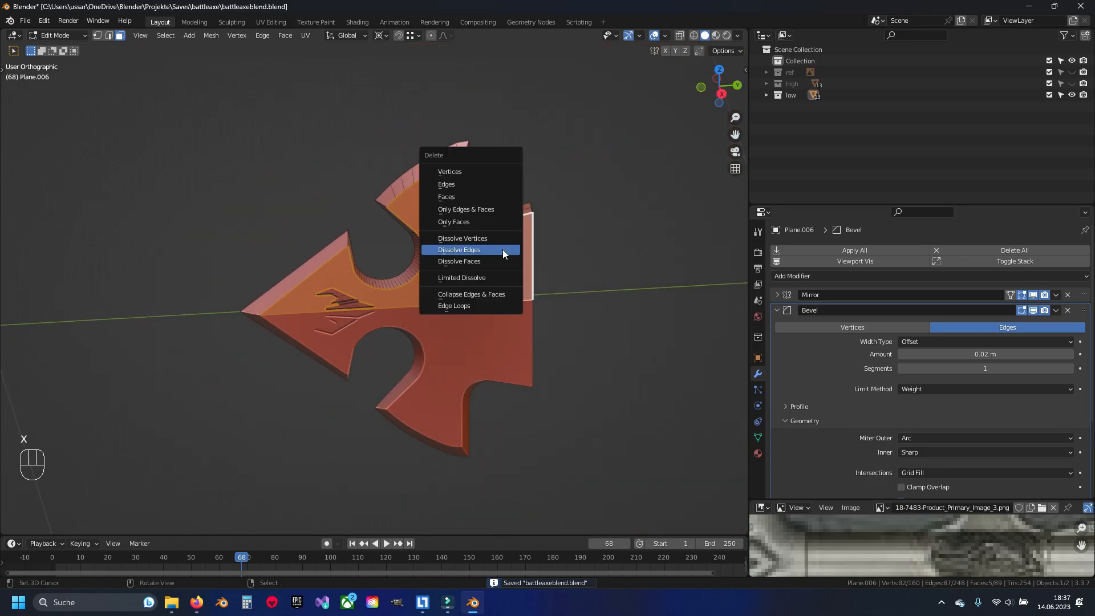
left_click(484, 200)
Delete the leftover engraved logo faces by inverting the selection of the linked blade rim
key("ctrl+l")
key("ctrl+i")
key("x")
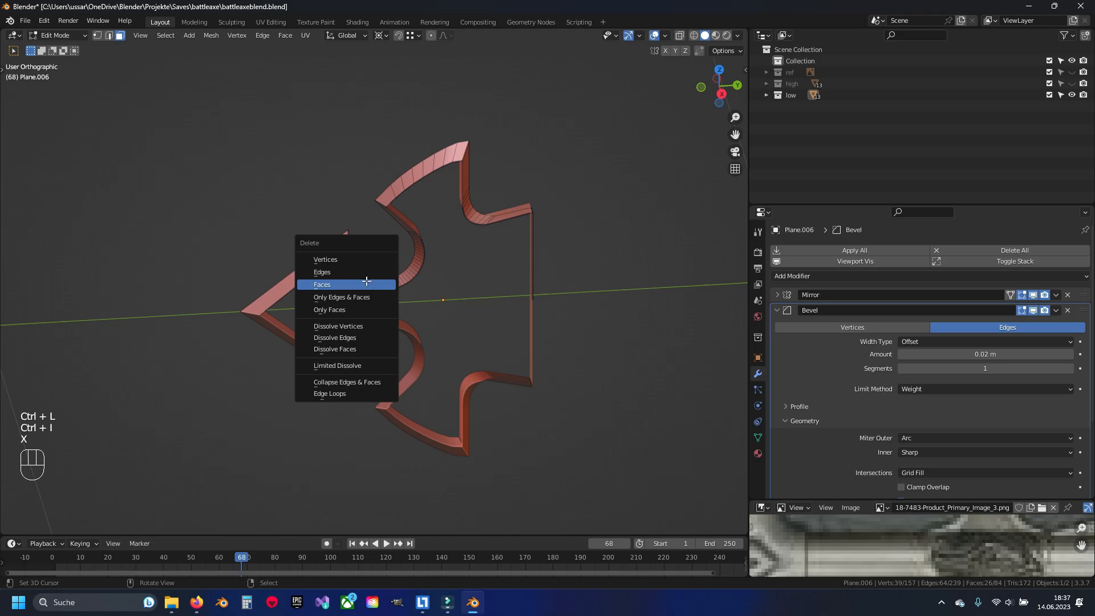
left_click(367, 284)
Fill the pommel blade's open front with a single flat face and clear the selection
key("2")
key("1")
key("f")
key("a")
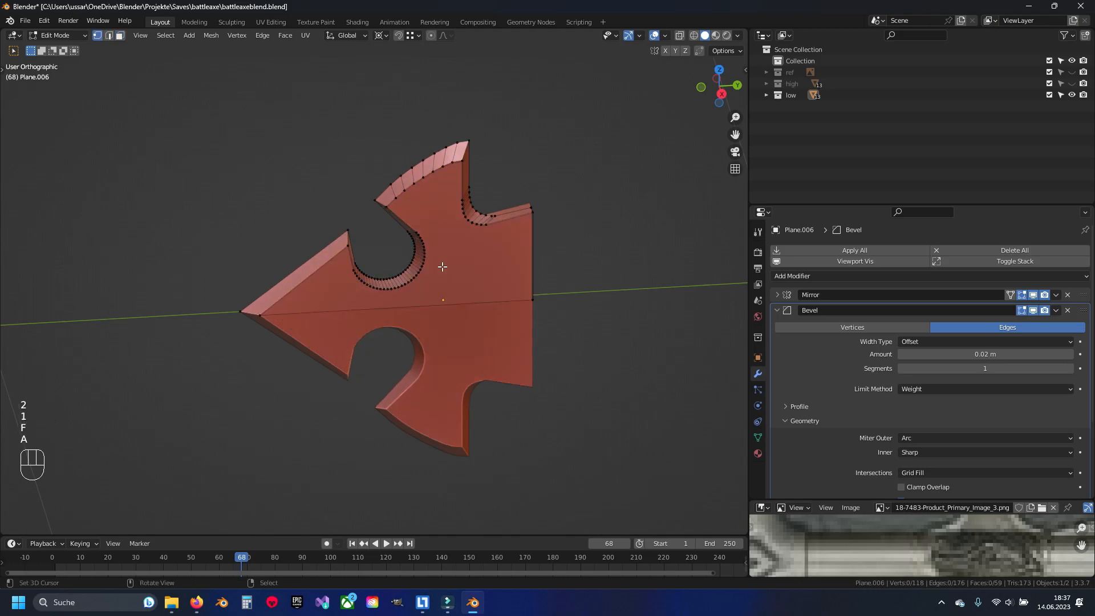
Dissolve every second edge around the blade's large round notch and slide a remaining edge by about 0.363 to even the spacing
key("2")
scroll(387, 285, "up", 7)
middle_click_drag(440, 259, 463, 320)
middle_click_drag(463, 308, 451, 272)
left_click(444, 227, "alt+shift")
left_click(442, 243, "alt+shift")
left_click(451, 267, "alt+shift")
left_click(450, 291, "alt+shift")
left_click(446, 316, "alt+shift")
left_click(447, 339, "alt+shift")
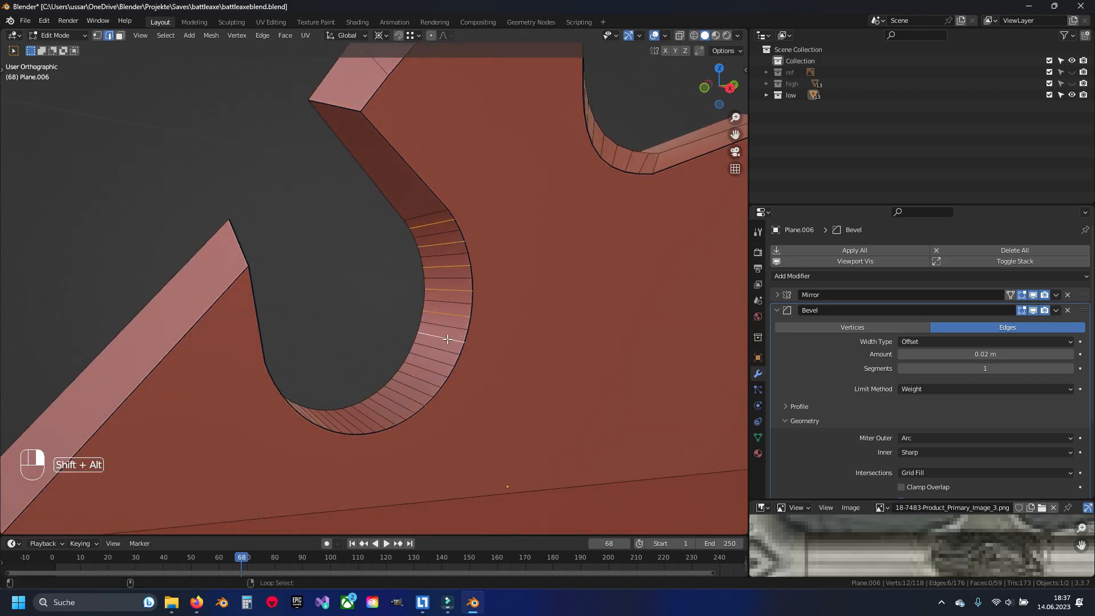
right_click(426, 386, "alt+shift")
right_click(407, 403, "alt+shift")
right_click(384, 417, "alt+shift")
middle_click_drag(381, 417, 337, 445)
scroll(477, 359, "up", 3)
right_click(542, 375, "alt+shift")
right_click(501, 381, "alt+shift")
right_click(416, 372, "alt+shift")
right_click(384, 364, "alt+shift")
right_click(352, 342, "alt+shift")
right_click(326, 312, "alt+shift")
right_click(309, 276, "alt+shift")
key("x")
left_click(490, 391)
key("g")
key("g")
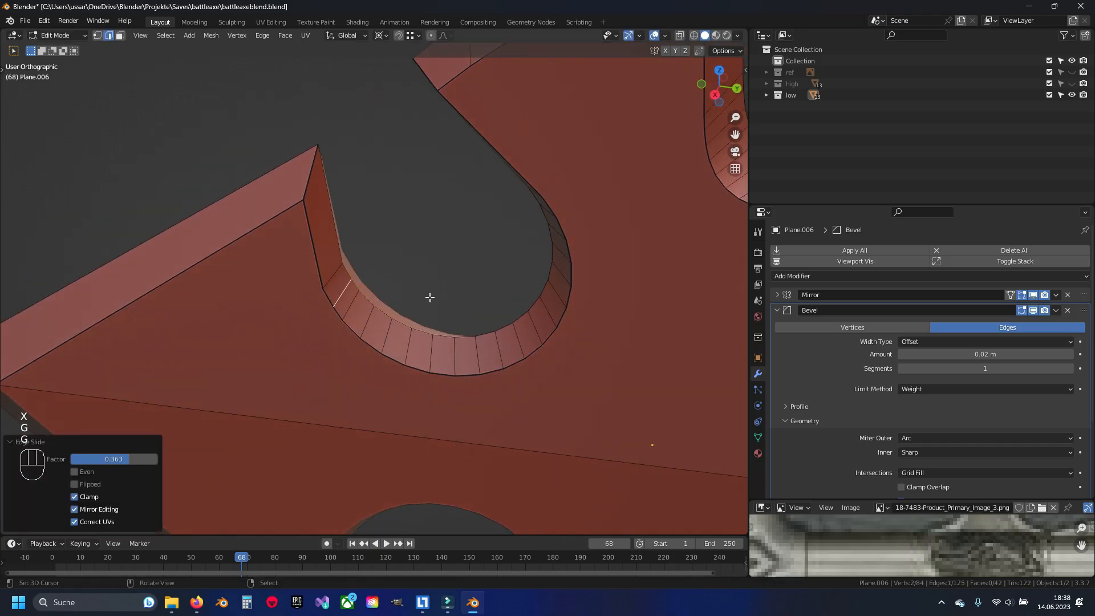
Dissolve every second edge along the small curved corner between the blade's wing and its base
right_click(420, 288, "alt+shift")
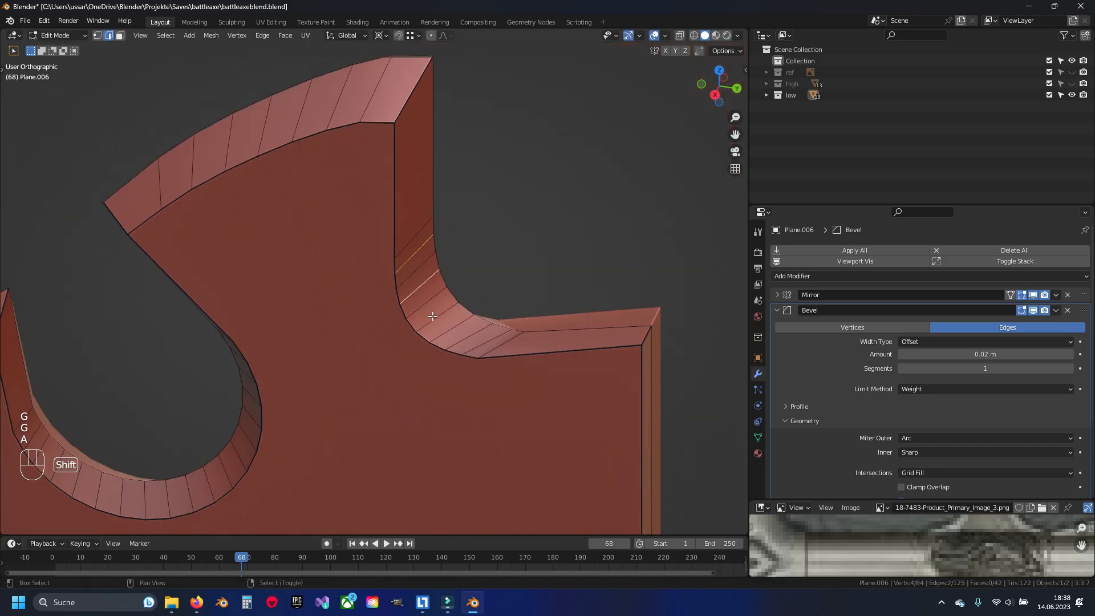
right_click(434, 317, "shift")
right_click(469, 337, "shift")
key("x")
left_click(496, 344)
middle_click_drag(496, 344, 403, 313)
Finish editing the pommel blade and save the file
key("Tab")
key("KP_Divide")
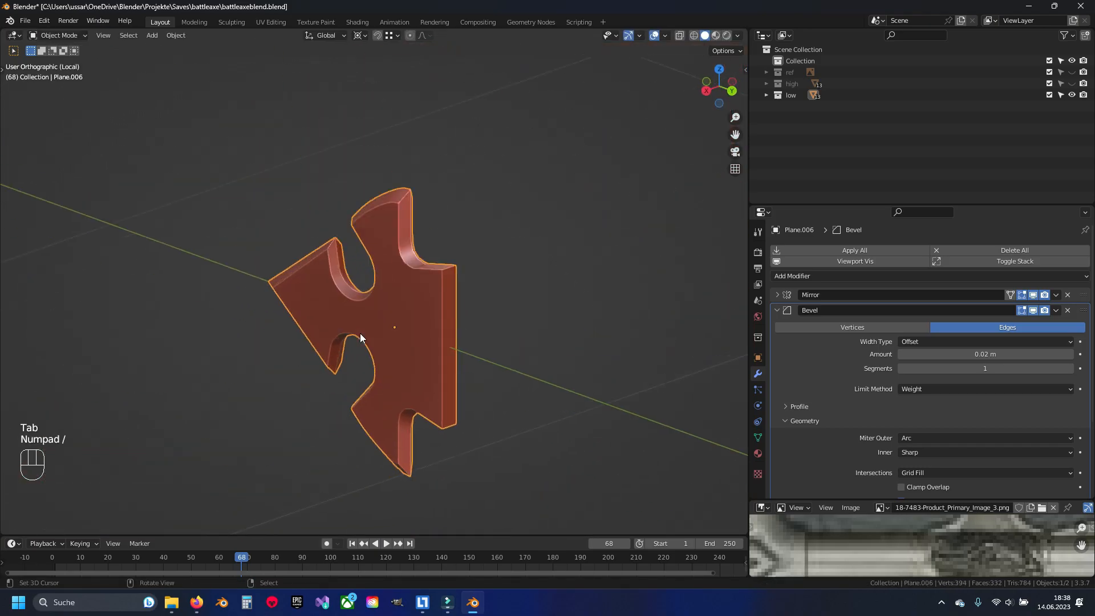
key("a")
key("ctrl+s")
Select all low-poly axe parts to check the scene's geometry statistics and inspect the whole model
middle_click_drag(388, 305, 416, 279)
key("a")
scroll(417, 278, "up", 3)
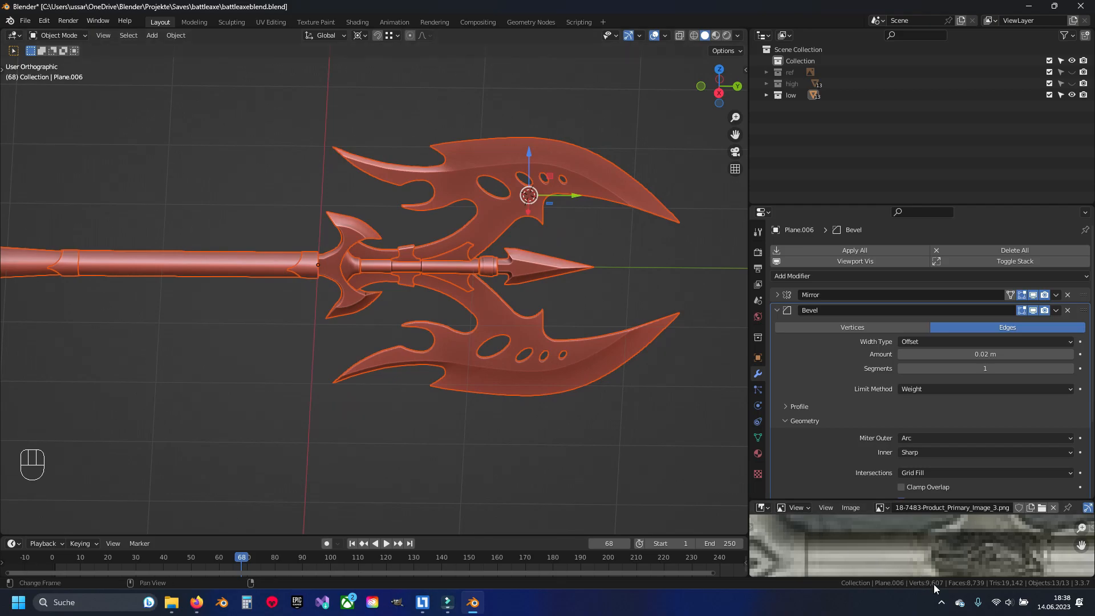
middle_click_drag(378, 289, 432, 270, "shift")
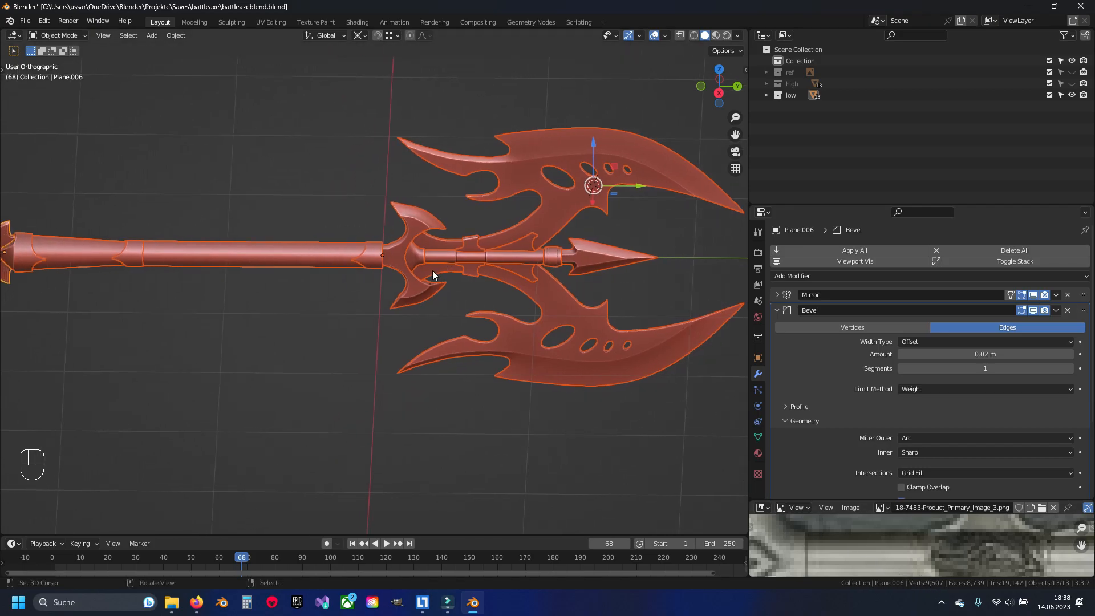
scroll(433, 270, "up", 4)
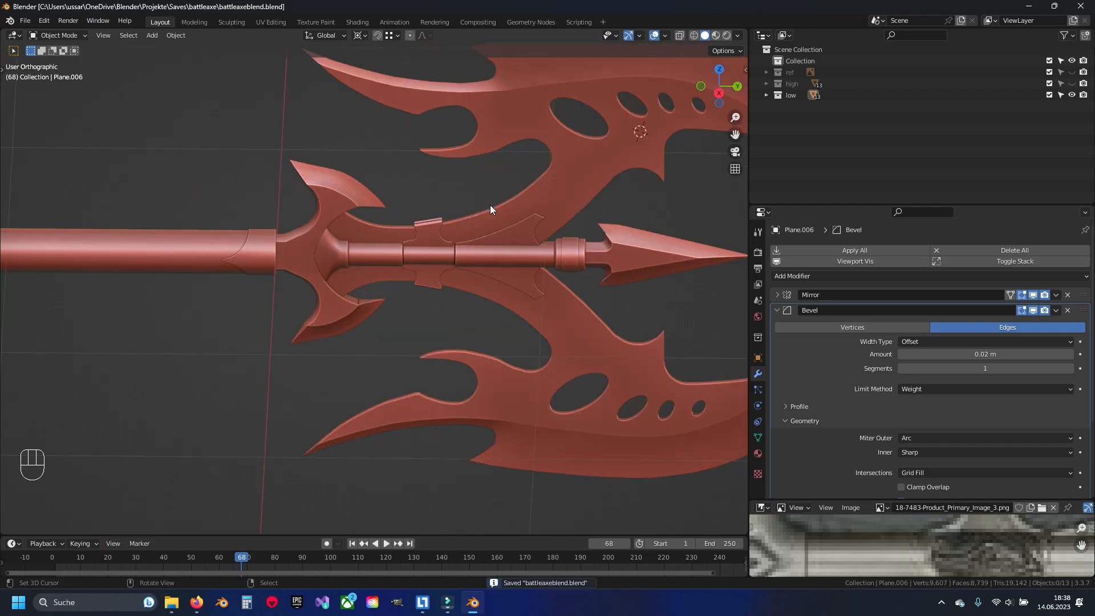
middle_click_drag(490, 205, 357, 264, "shift")
middle_click_drag(372, 307, 501, 227)
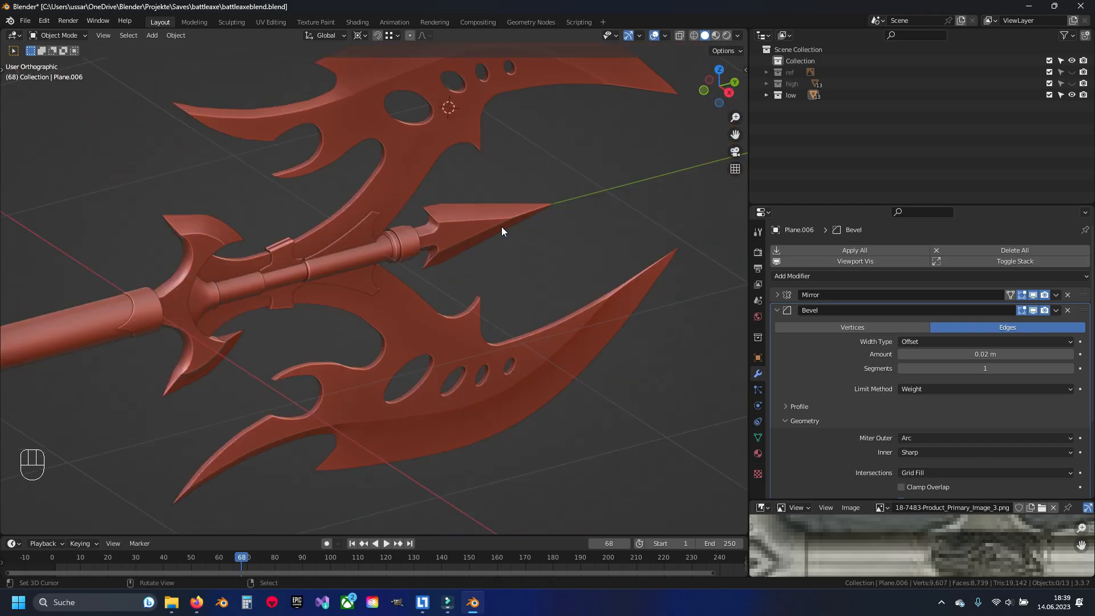
Isolate the spear tip at the axe's front end
middle_click_drag(502, 228, 505, 239, "shift")
left_click(521, 211)
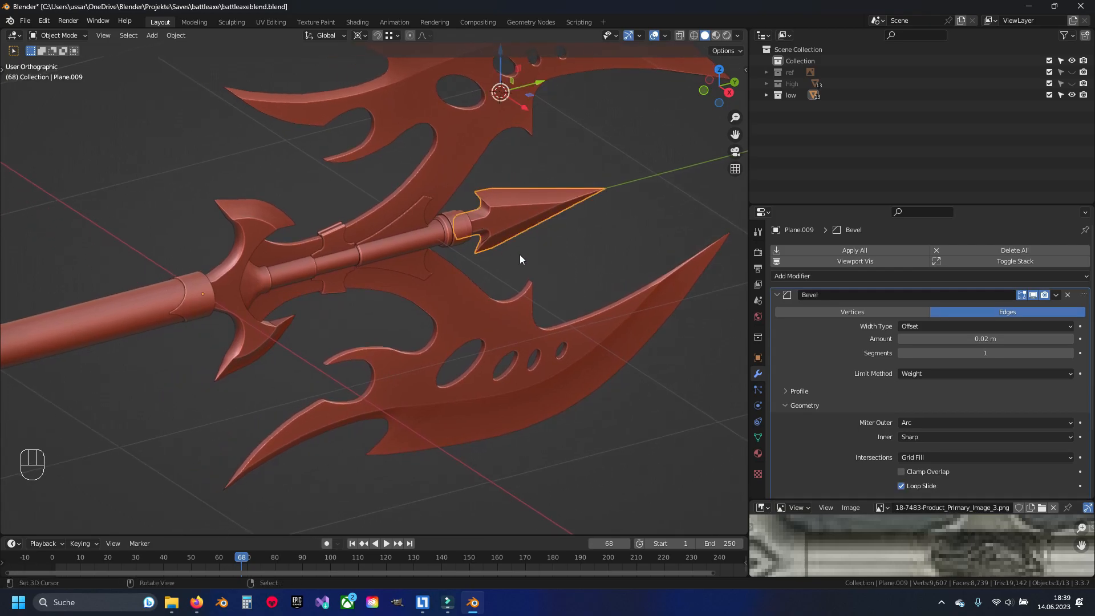
key("KP_Divide")
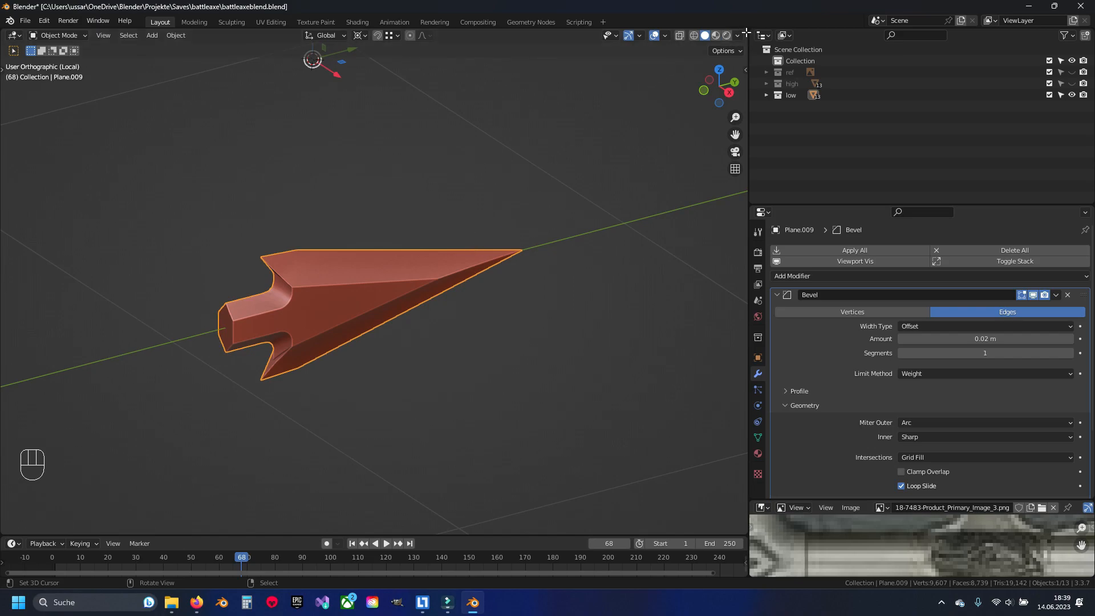
Split the 3D viewport into two equal halves, isolate the spear tip in one and switch the other to the UV Editor
left_click_drag(746, 32, 329, 32)
scroll(509, 282, "down", 4)
scroll(510, 281, "up", 2)
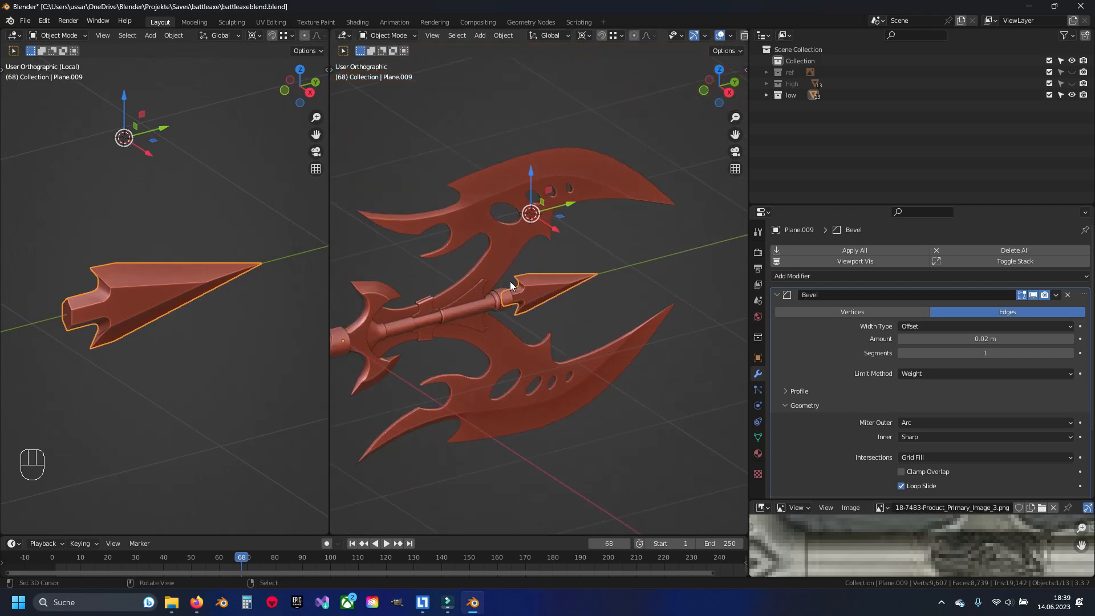
key("KP_Divide")
left_click_drag(334, 35, 374, 35)
left_click(11, 36)
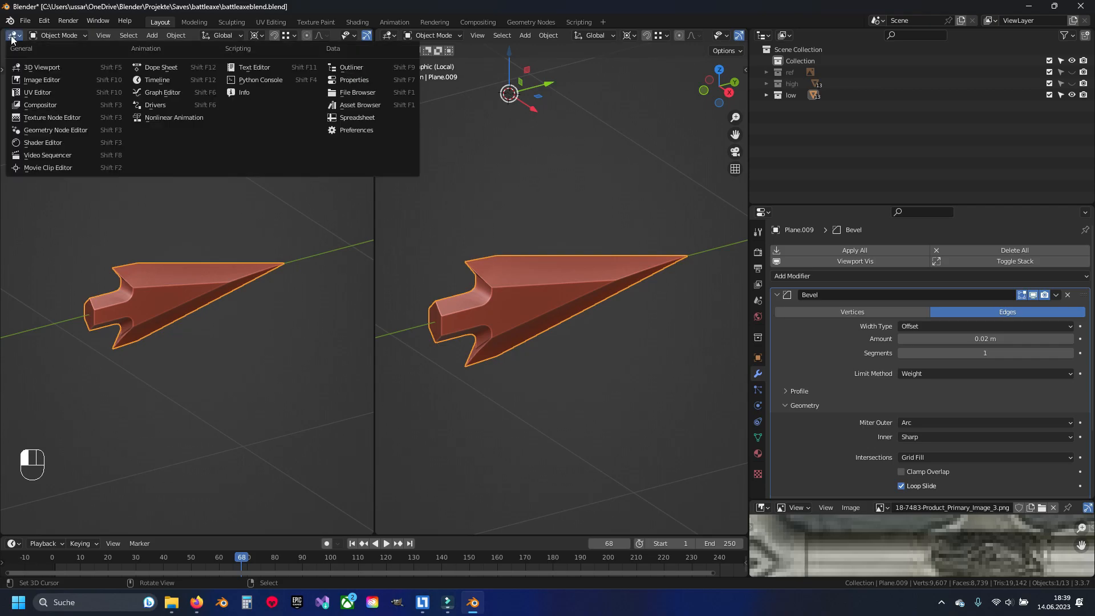
left_click(43, 92)
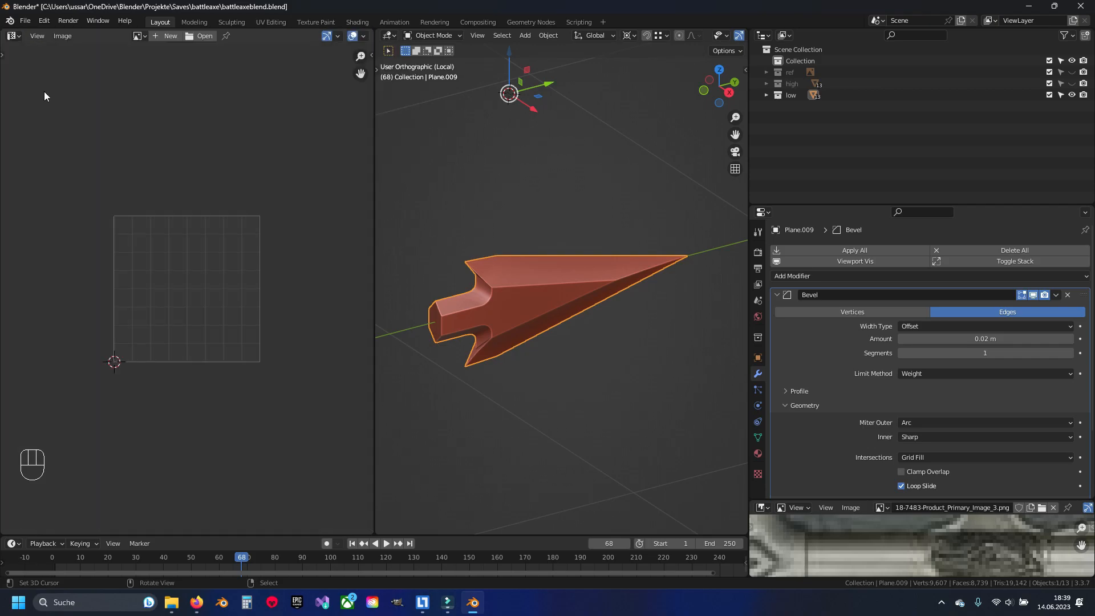
Start a new image in the UV Editor named uvgrid with a size of 4096 × 4096 px
left_click(172, 36)
left_click(181, 55)
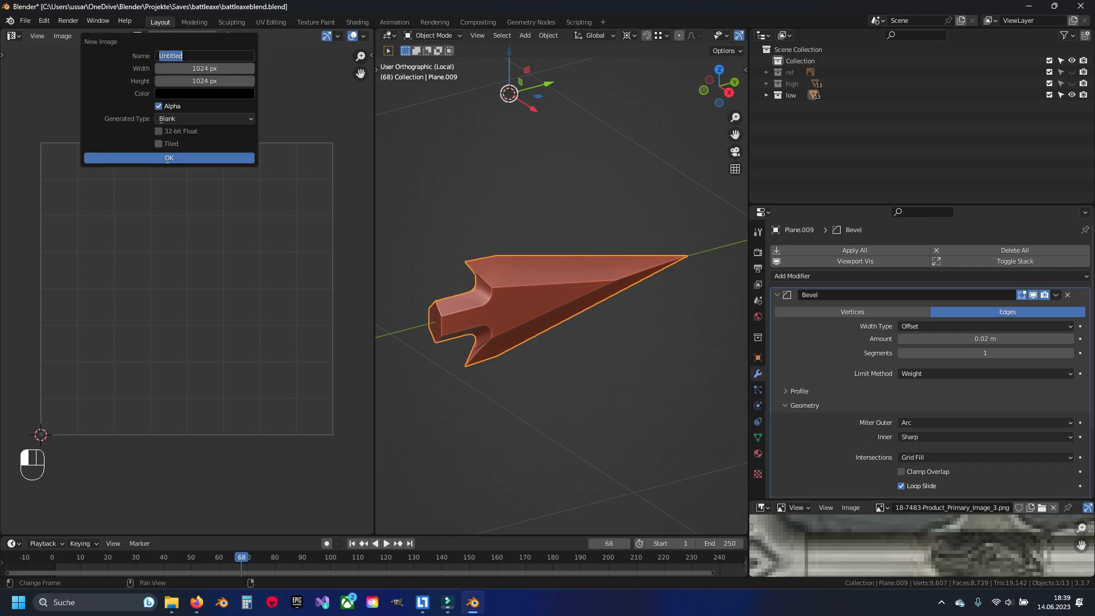
type("uv")
key("BackSpace")
left_click(180, 78)
left_click_drag(188, 67, 189, 81)
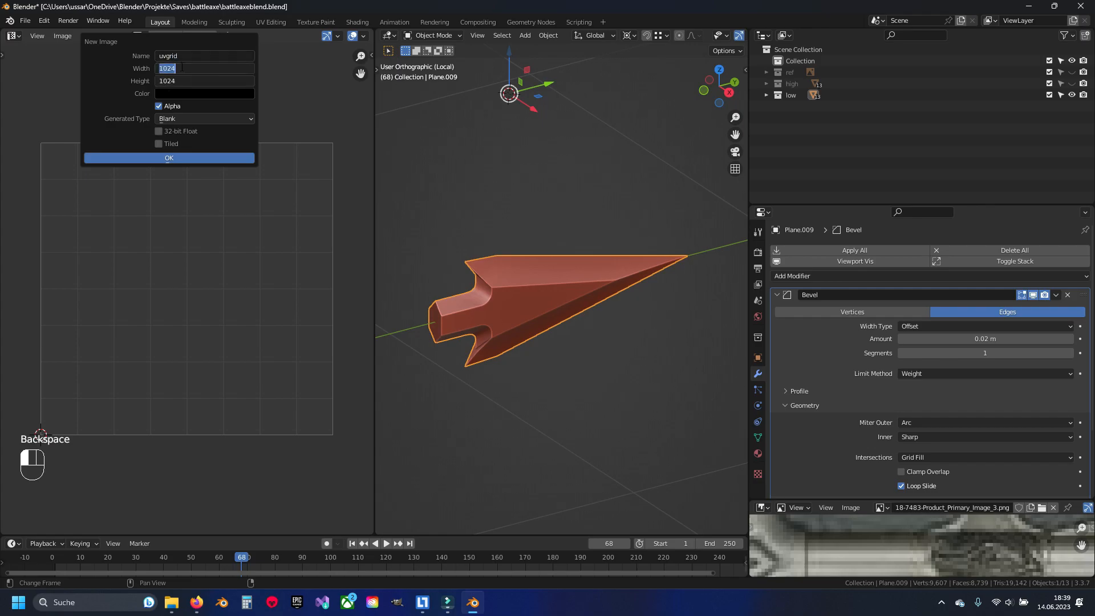
left_click(191, 64)
key("Return")
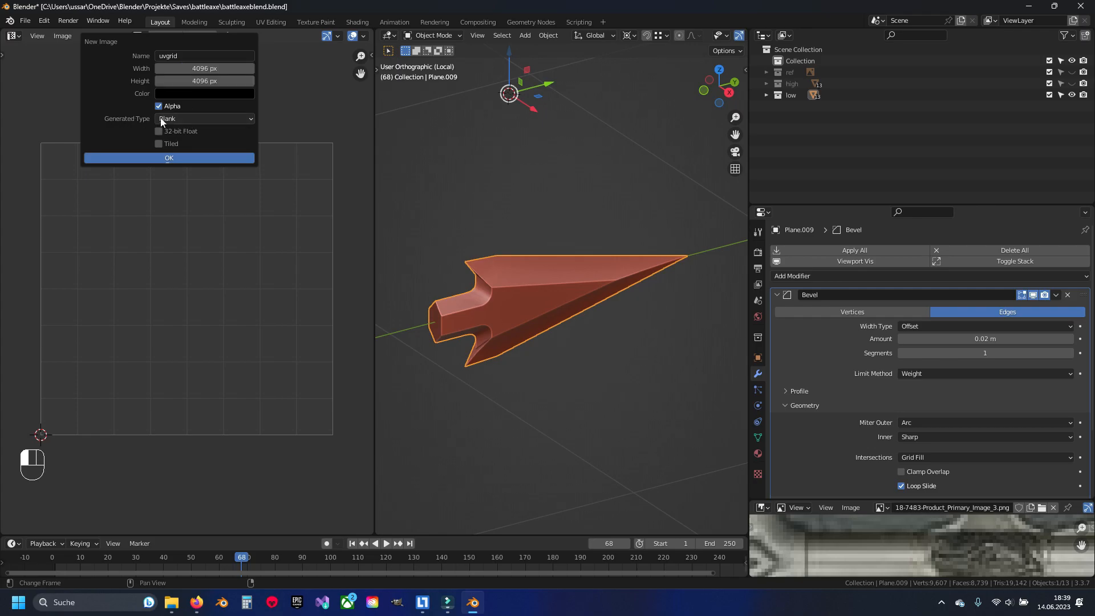
Set the new image's generated type to UV Grid and create it
left_click(183, 118)
left_click(183, 146)
left_click(170, 158)
scroll(170, 157, "down", 14)
scroll(182, 267, "up", 3)
scroll(223, 268, "down", 1)
Enter Edit Mode on the spear tip, with the UV Editor slightly narrowed, and save the file
key("Tab")
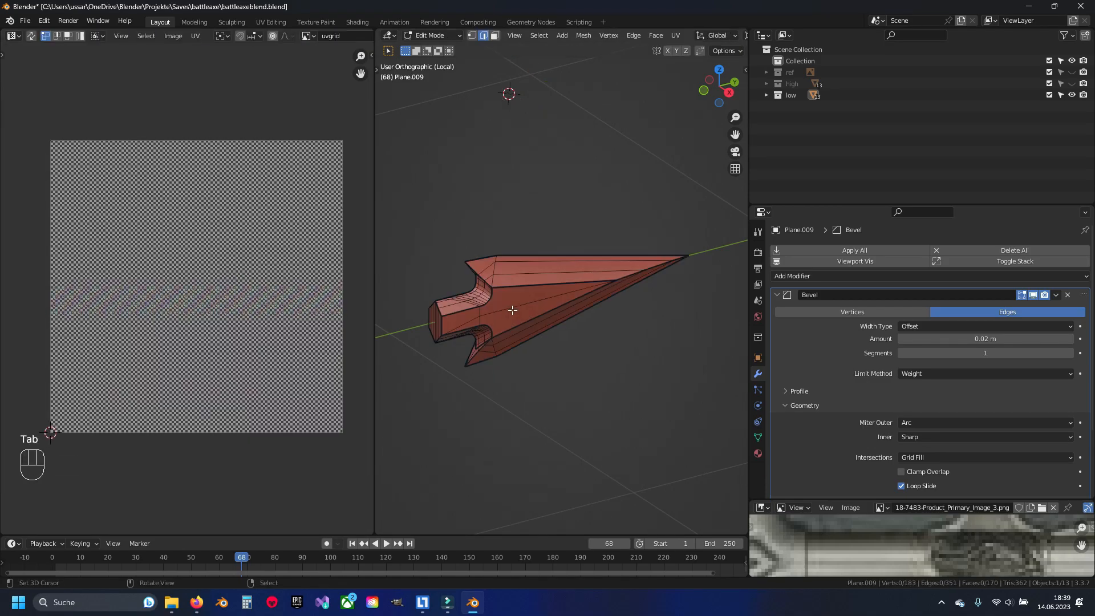
scroll(509, 312, "up", 2)
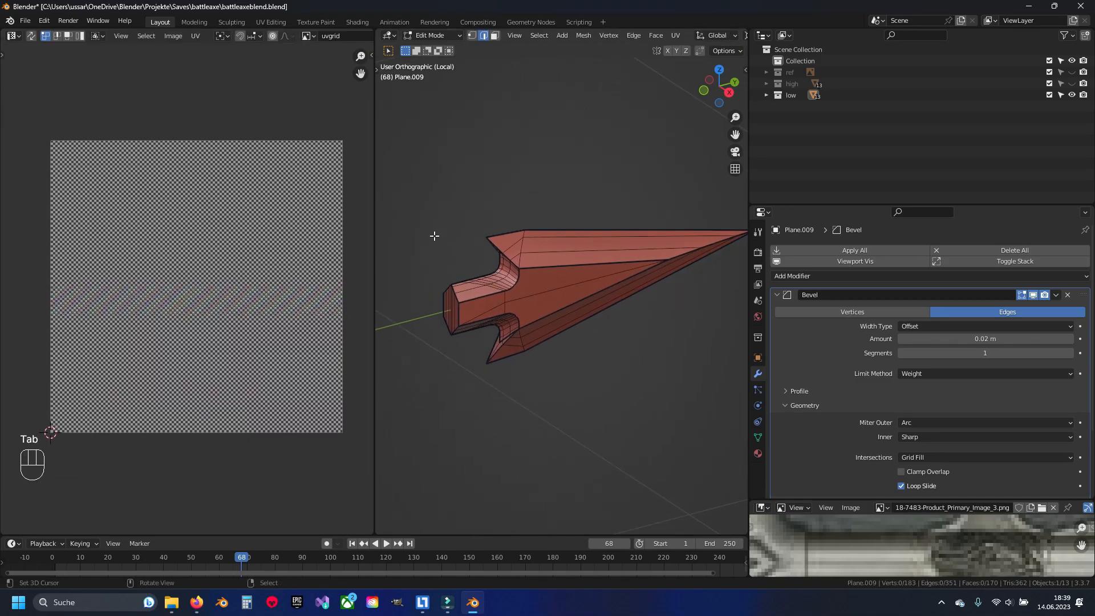
left_click_drag(376, 158, 358, 152)
scroll(491, 183, "up", 4)
middle_click_drag(491, 183, 513, 289)
left_click(521, 250)
scroll(521, 251, "down", 10)
scroll(513, 289, "down", 4)
key("a")
key("ctrl+s")
Select the edges outlining one flat side face of the spear tip and mark them as a seam
middle_click_drag(543, 323, 427, 297, "shift")
right_click(509, 296)
right_click(533, 237, "ctrl")
middle_click_drag(511, 259, 548, 239, "shift")
right_click(542, 292, "shift")
right_click(442, 315, "ctrl")
middle_click_drag(576, 203, 608, 181, "shift")
key("ctrl")
key("ctrl+e")
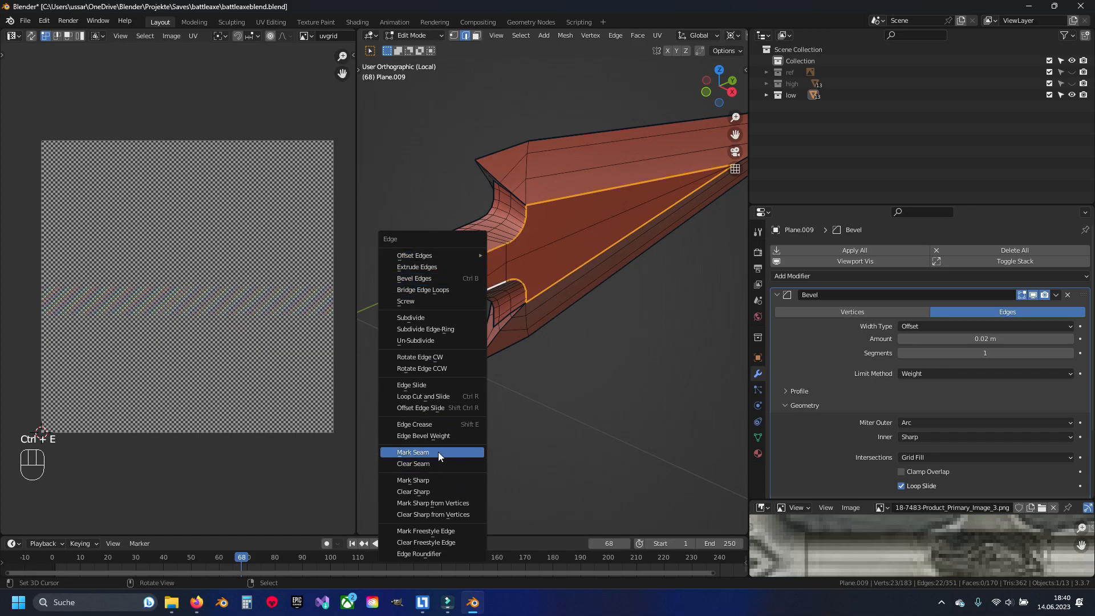
left_click(413, 451)
key("a")
Mark the outline edges of the opposite flat side face as a seam too
middle_click_drag(462, 291, 656, 293)
middle_click_drag(587, 317, 605, 297, "shift")
right_click(606, 289)
right_click(672, 310, "ctrl")
right_click(656, 347, "shift")
key("ctrl+e")
left_click(550, 354)
key("alt+a")
Unwrap the entire spear tip mesh along its seams and bring the UV layout into view
middle_click_drag(549, 353, 570, 310)
key("a")
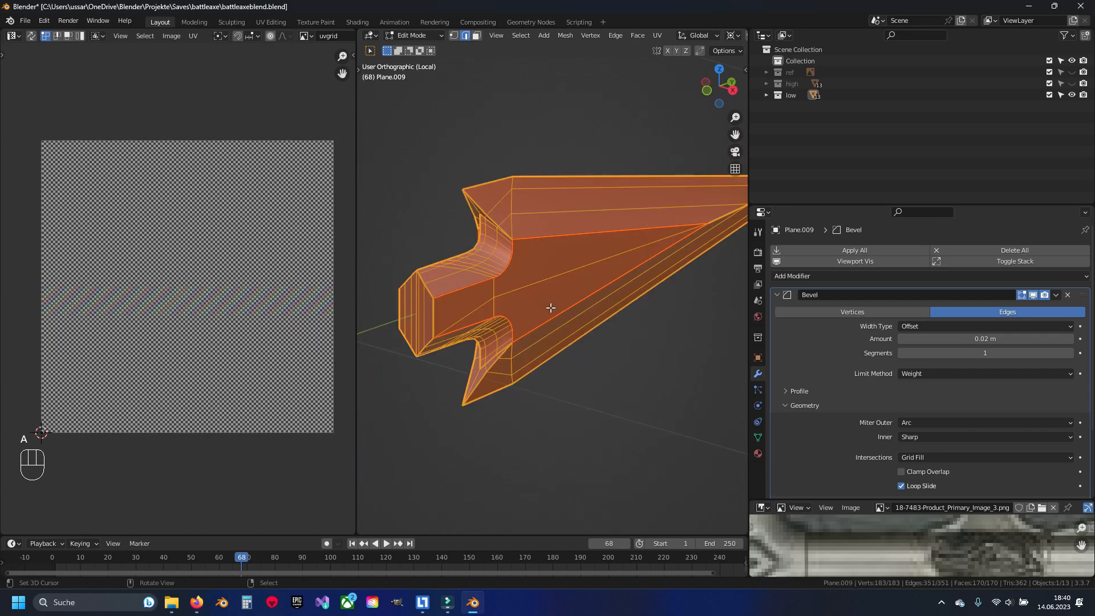
key("u")
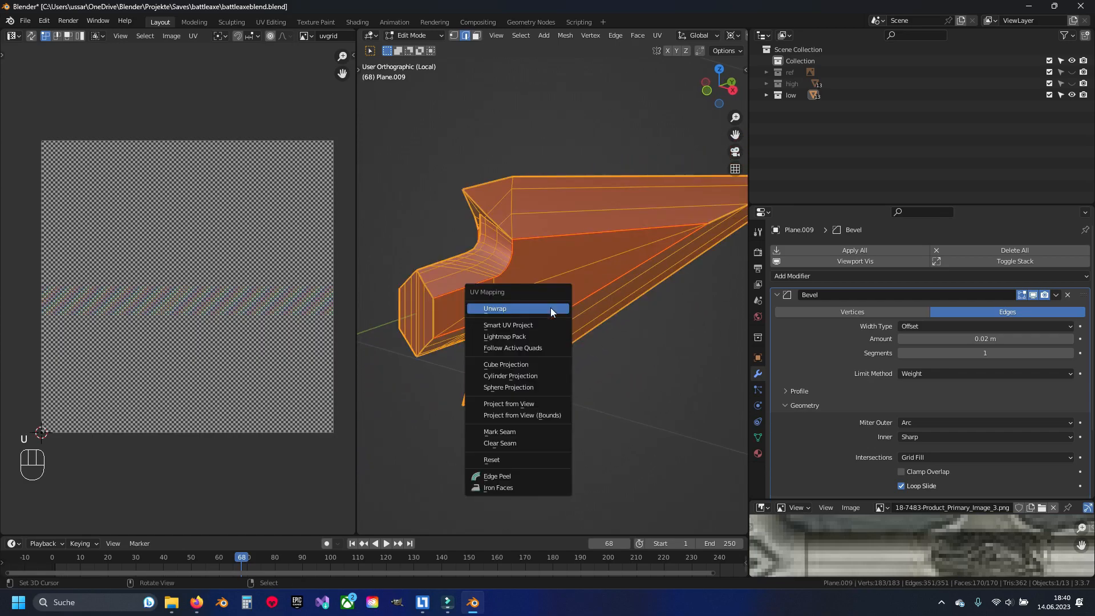
left_click(505, 308)
scroll(142, 286, "up", 3)
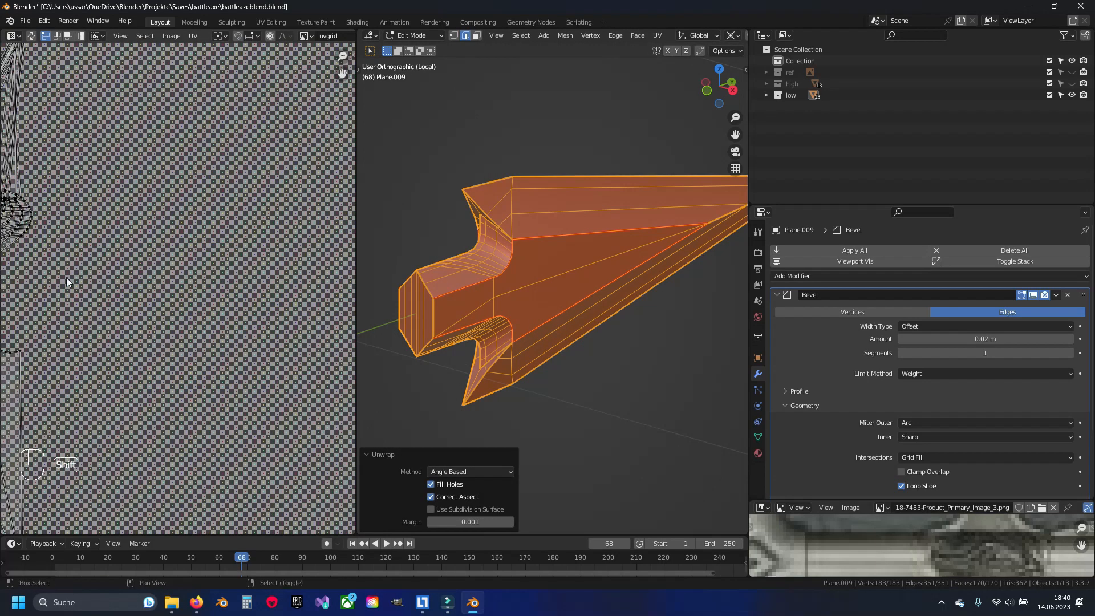
middle_click_drag(77, 276, 221, 304, "shift")
scroll(220, 302, "down", 2)
middle_click_drag(203, 265, 163, 283, "shift")
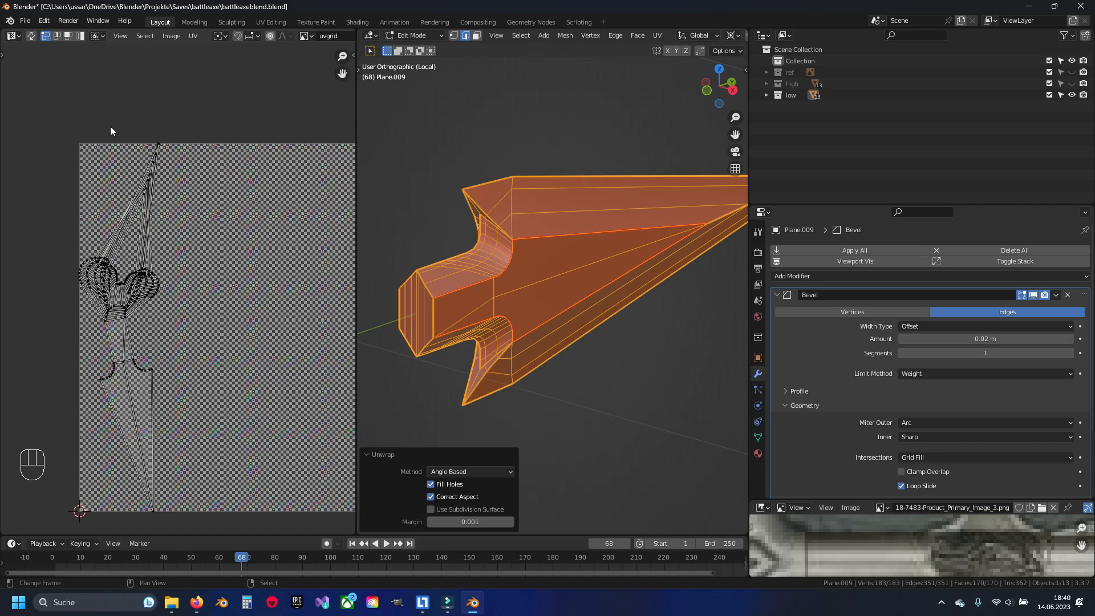
Turn on UV Sync Selection and the Display Stretch overlay in the UV Editor, and check the islands' distortion
left_click(32, 38)
scroll(297, 34, "down", 5)
scroll(302, 34, "down", 7)
left_click(345, 34)
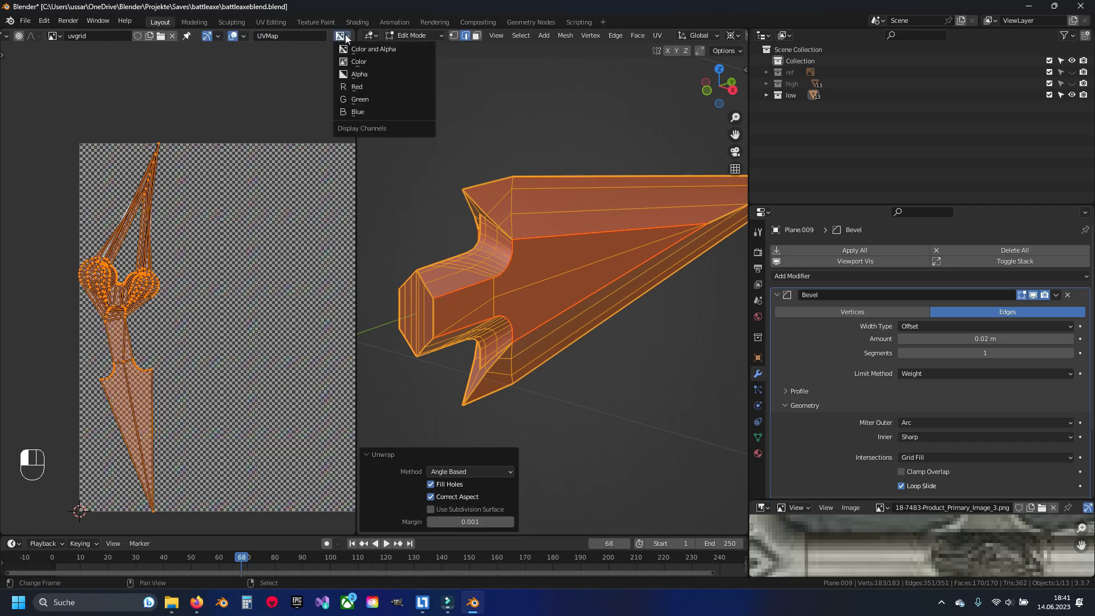
left_click(244, 36)
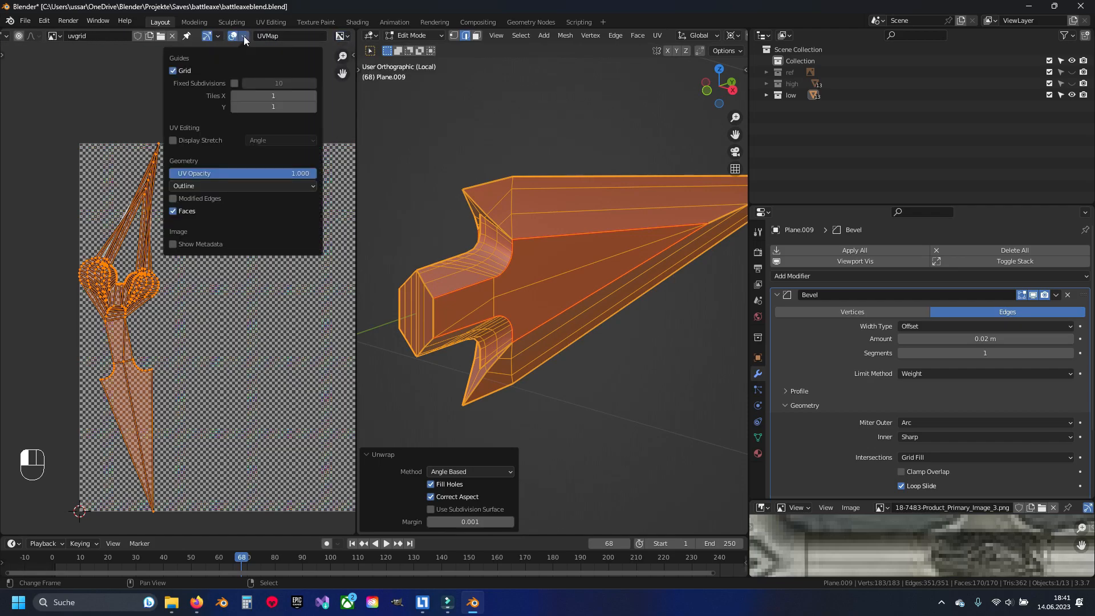
left_click(186, 142)
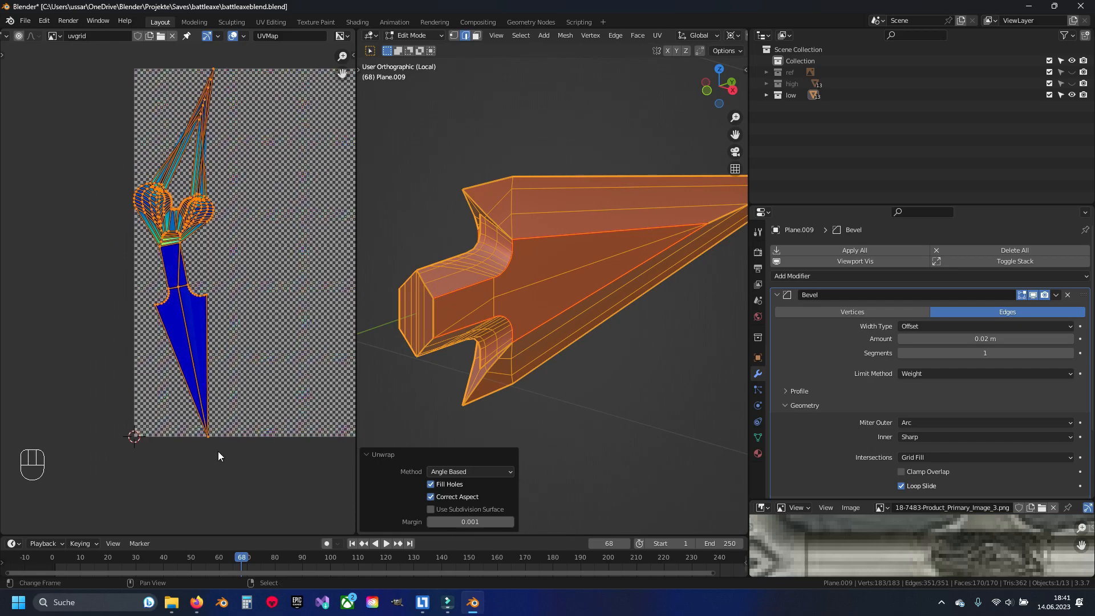
scroll(131, 228, "up", 5)
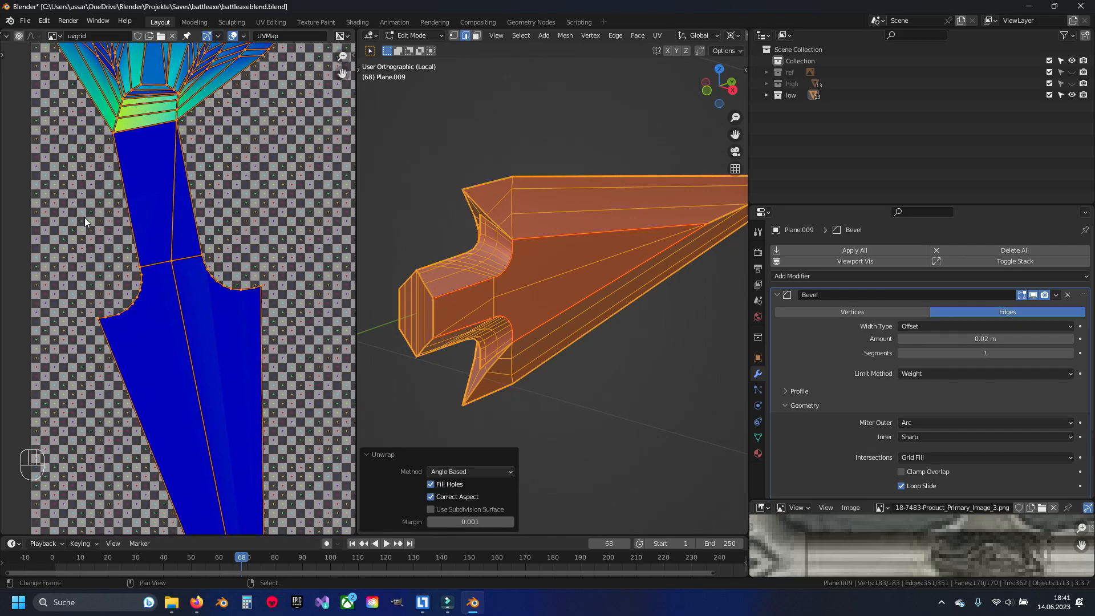
scroll(132, 211, "down", 2)
middle_click_drag(130, 177, 154, 295, "shift")
scroll(167, 284, "up", 1)
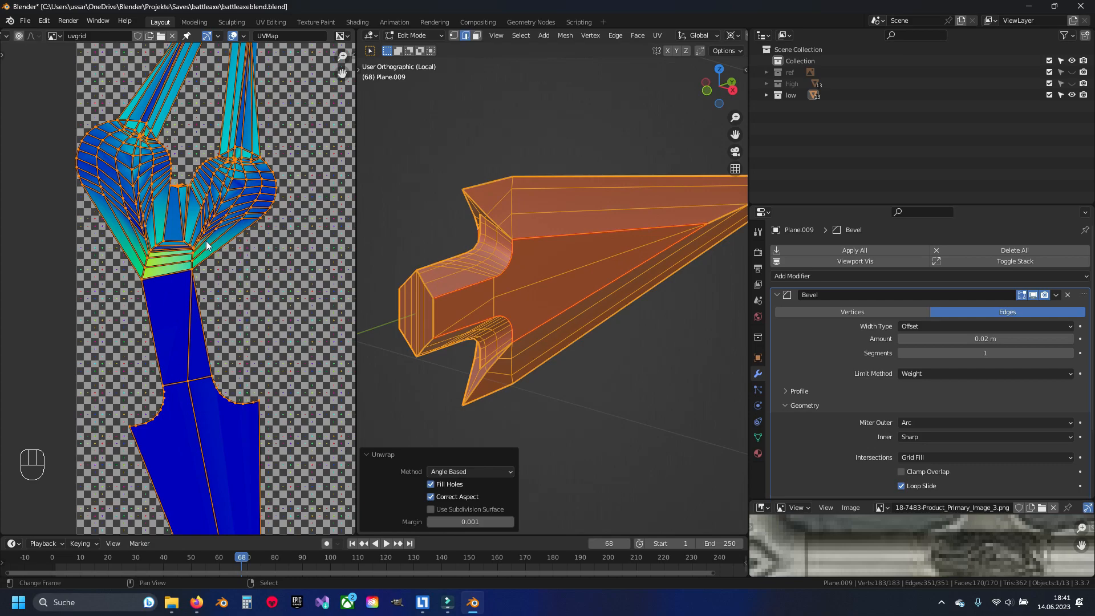
middle_click_drag(207, 246, 153, 299)
Mark the connecting edges near the spear's point as seams
key("a")
key("2")
scroll(239, 365, "down", 4)
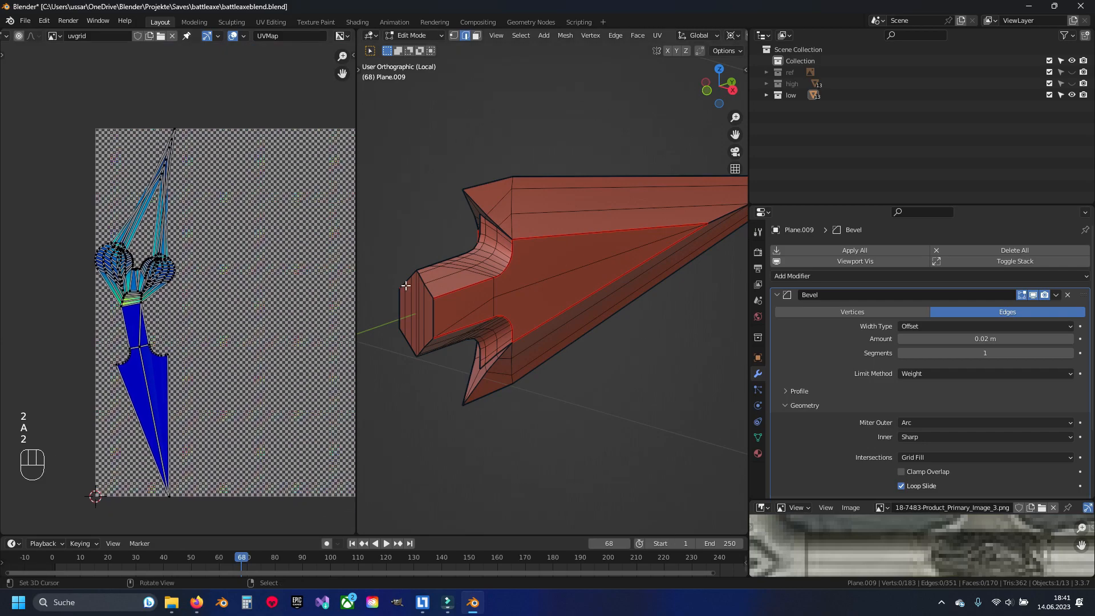
middle_click_drag(381, 297, 363, 283)
scroll(179, 287, "up", 2)
middle_click_drag(597, 286, 416, 301)
left_click(503, 281)
left_click(550, 283, "shift")
left_click(515, 288, "shift")
key("ctrl+e")
left_click(505, 285)
key("a")
Mark the edge path from the flat side face's corner to the spear's point as a seam
middle_click_drag(550, 289, 477, 318)
middle_click_drag(569, 309, 398, 310, "shift")
right_click(546, 317)
right_click(454, 341, "ctrl")
key("ctrl+e")
left_click(452, 342)
key("a")
Unwrap the whole spear tip again with the seams at its point
key("a")
key("u")
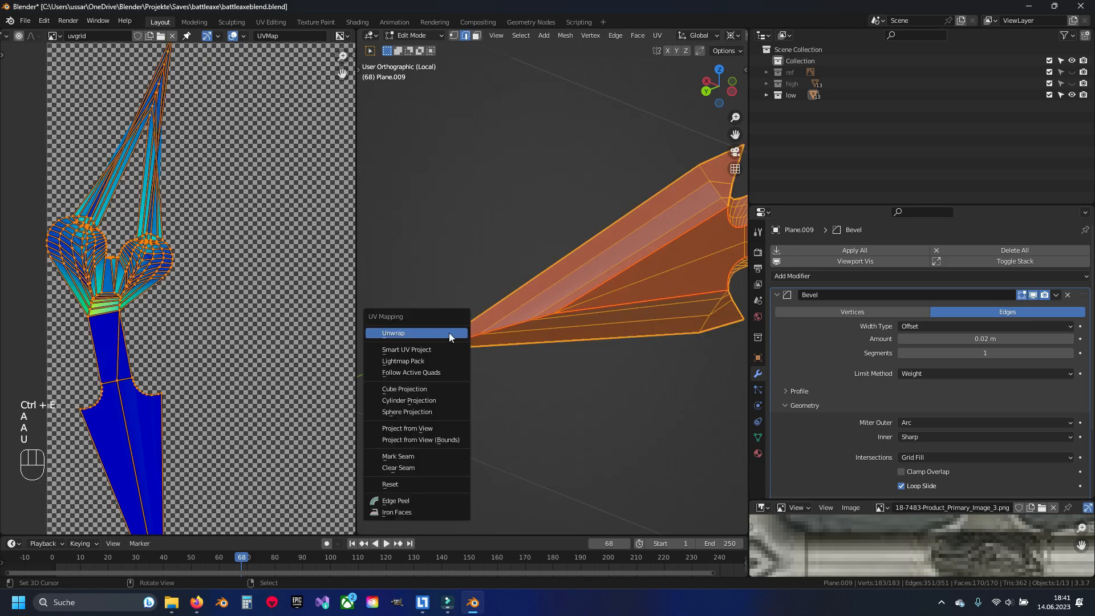
left_click(450, 333)
scroll(212, 310, "down", 3)
scroll(154, 319, "up", 3)
key("a")
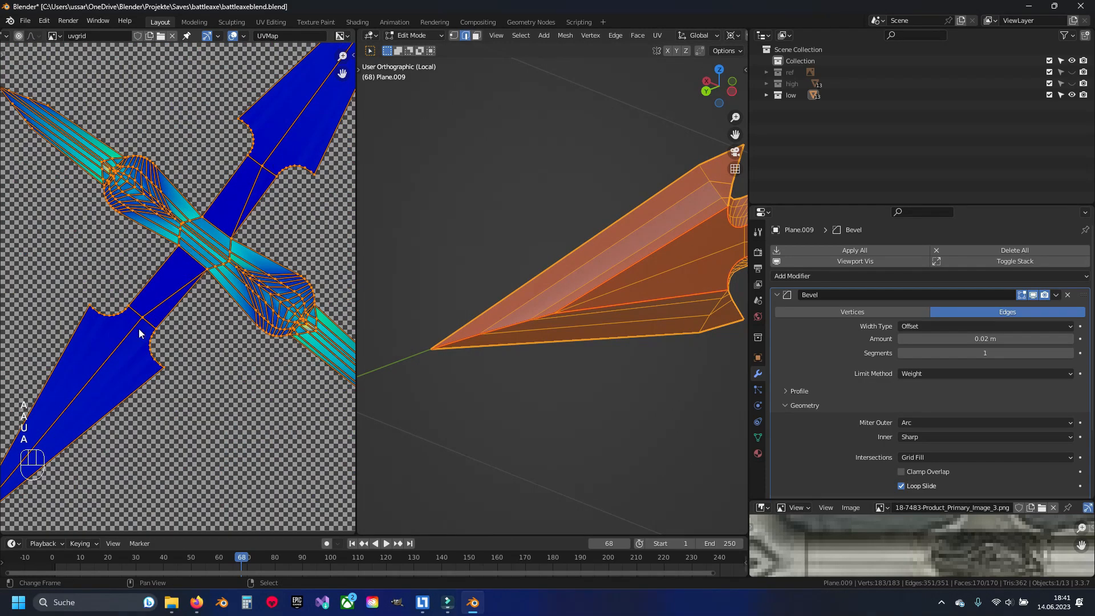
key("a")
Mark the outer and inner outline edges of the upper barb's rear faces as seams
middle_click_drag(648, 310, 385, 292)
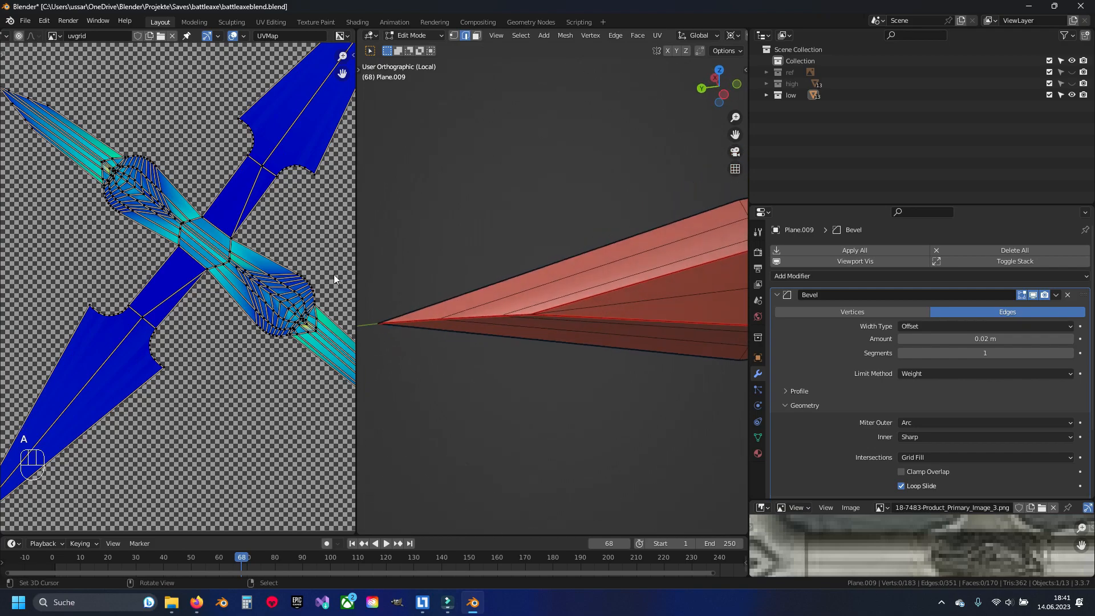
middle_click_drag(548, 323, 530, 347)
scroll(531, 347, "up", 4)
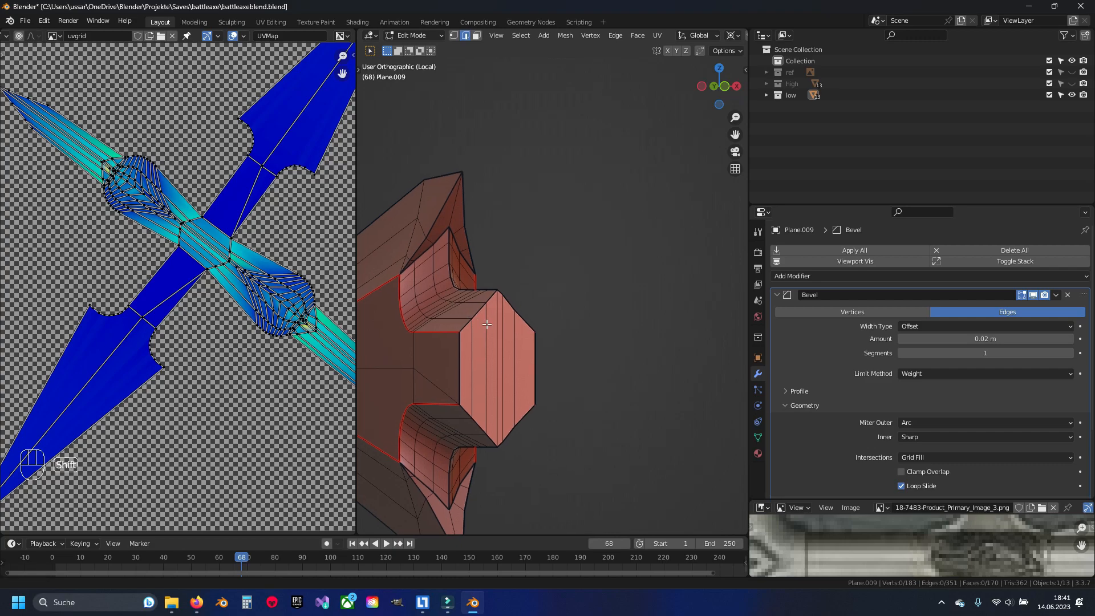
scroll(530, 347, "up", 1)
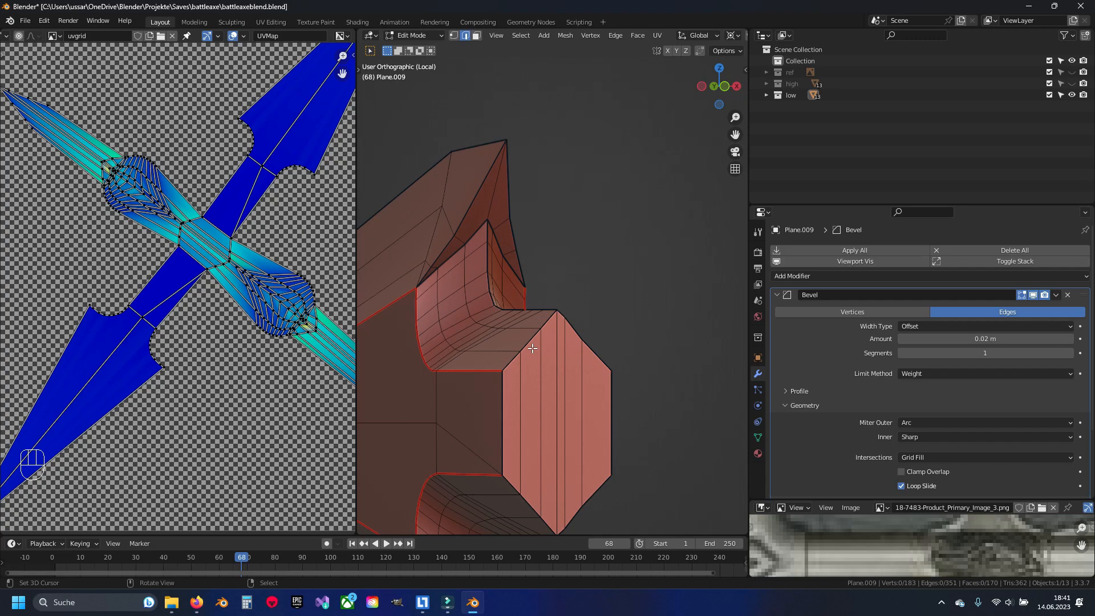
middle_click_drag(452, 281, 495, 309, "shift")
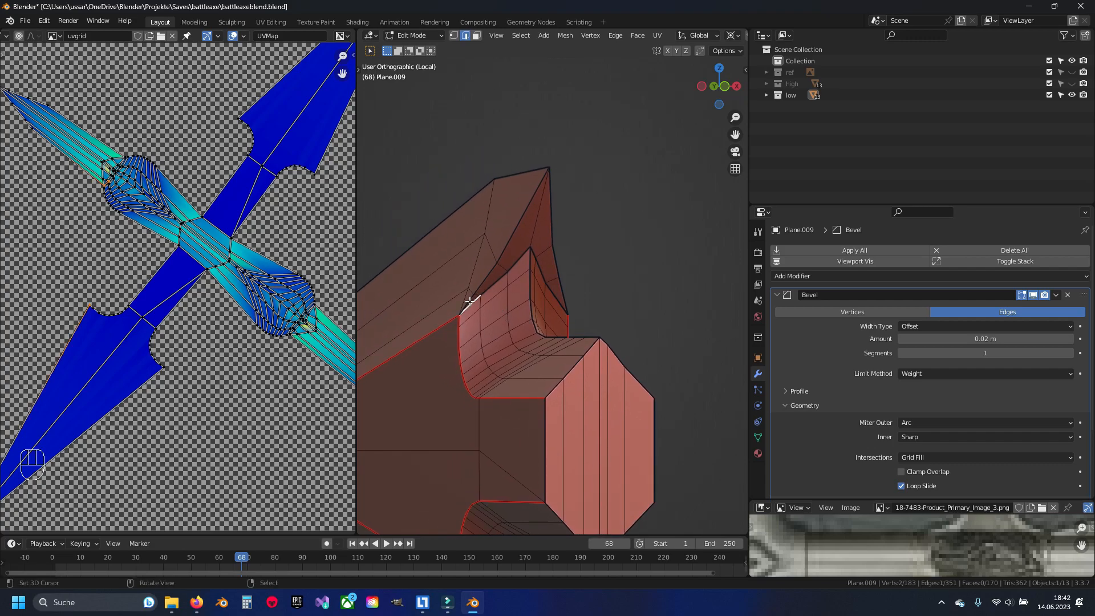
scroll(469, 304, "up", 2)
right_click(438, 313)
right_click(515, 252, "ctrl")
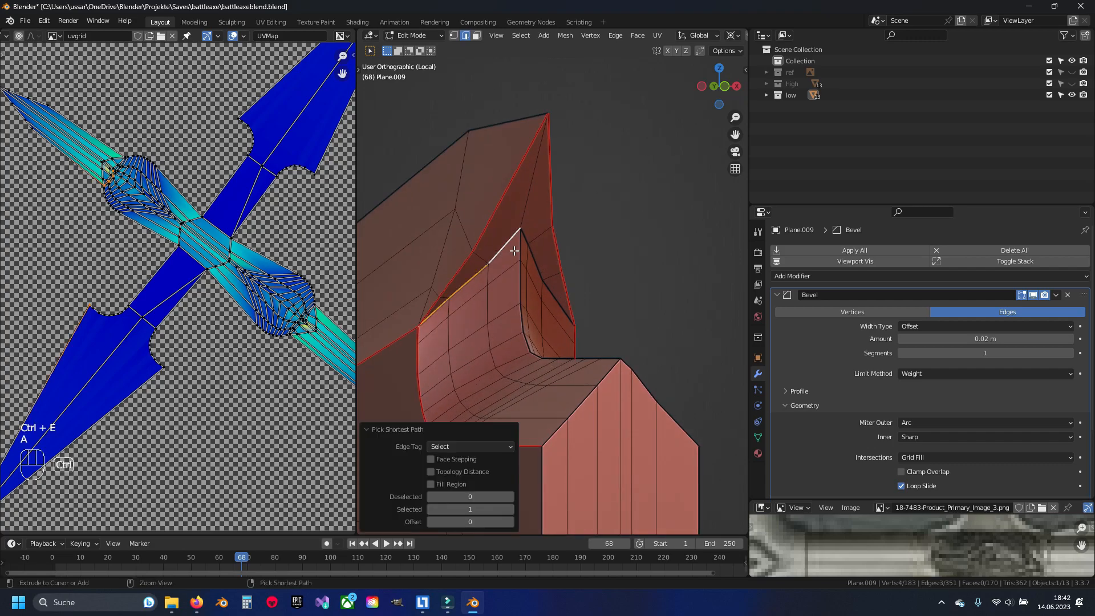
right_click(558, 302, "ctrl")
key("ctrl+e")
key("a")
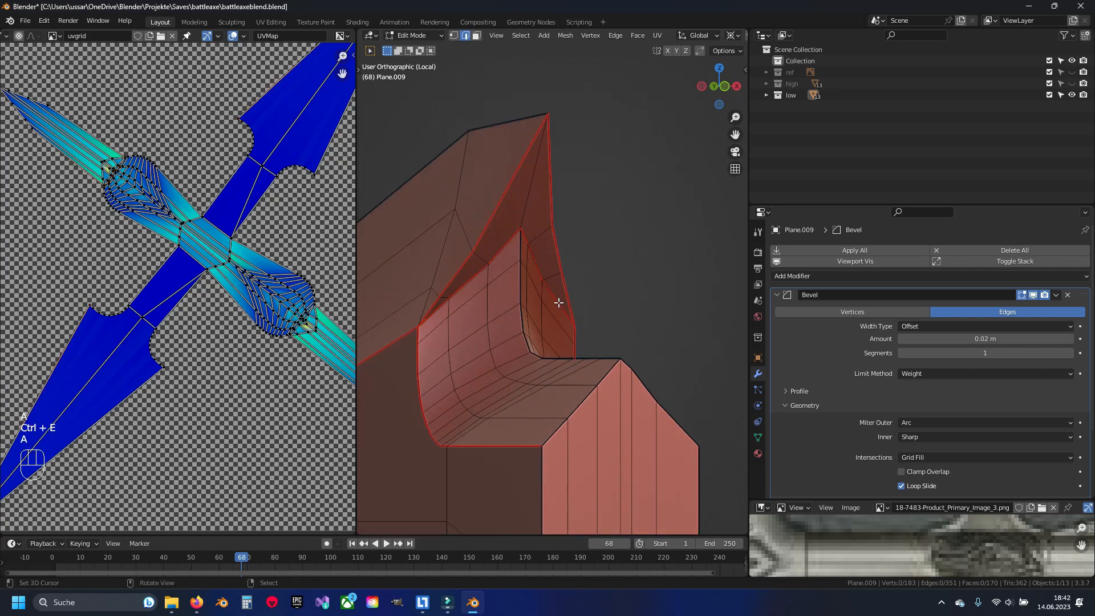
Unwrap the full mesh again and check the islands separated by the upper barb's seams
key("a")
key("a")
key("u")
left_click(552, 305)
key("a")
scroll(285, 308, "down", 6)
scroll(285, 308, "down", 2)
scroll(241, 324, "up", 8)
middle_click_drag(196, 188, 211, 171, "shift")
scroll(173, 221, "down", 3)
middle_click_drag(173, 222, 293, 245, "shift")
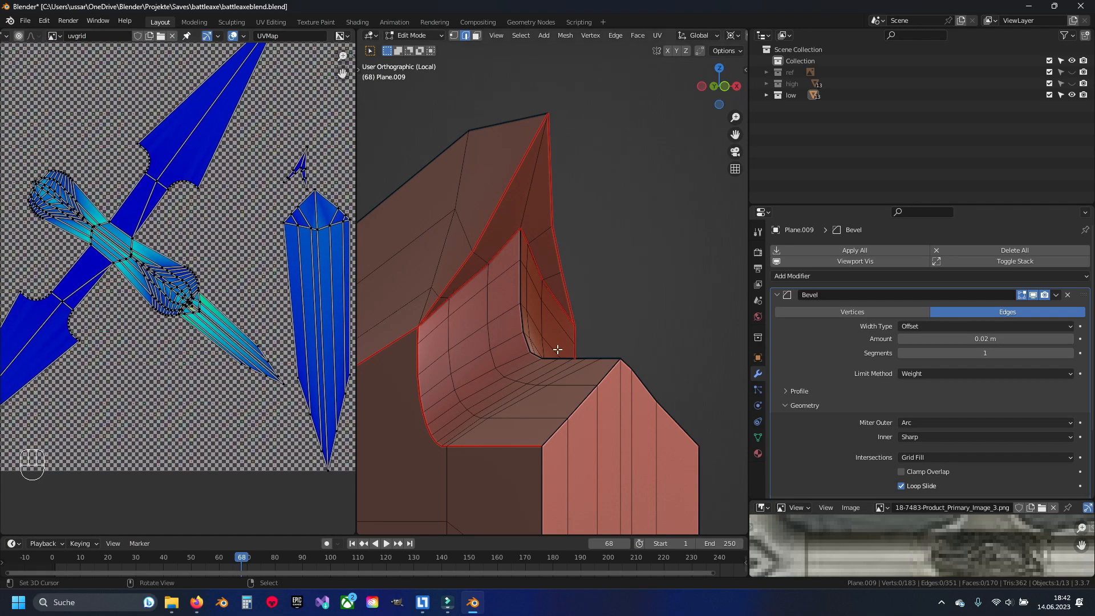
Mark the upper slanted edges on one side of the spear tip's end cap as a seam
scroll(527, 336, "down", 1)
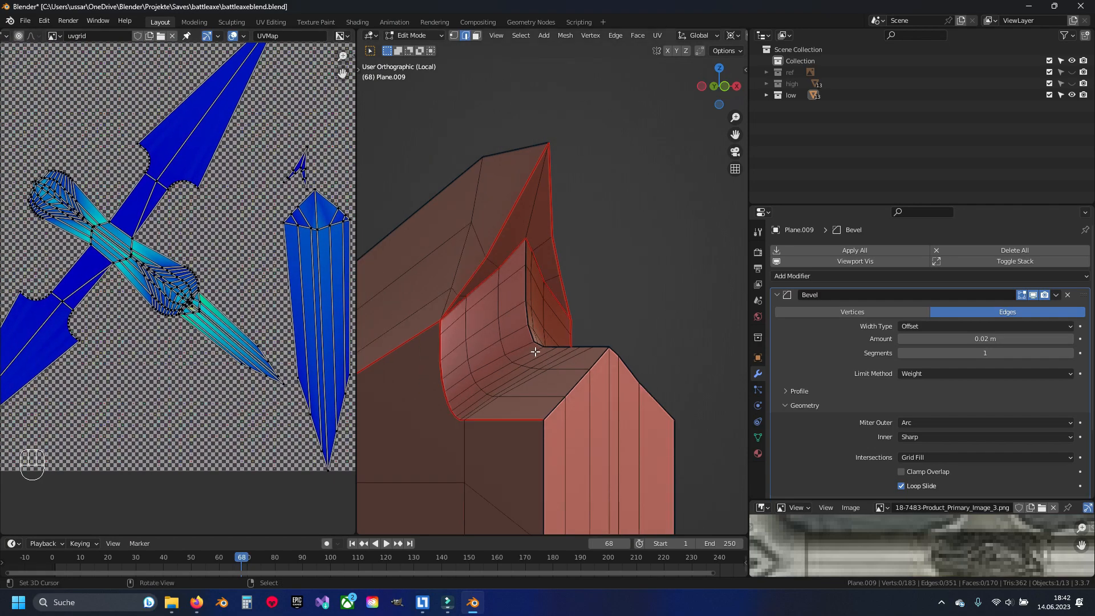
middle_click_drag(543, 355, 541, 305, "shift")
middle_click_drag(536, 306, 554, 213)
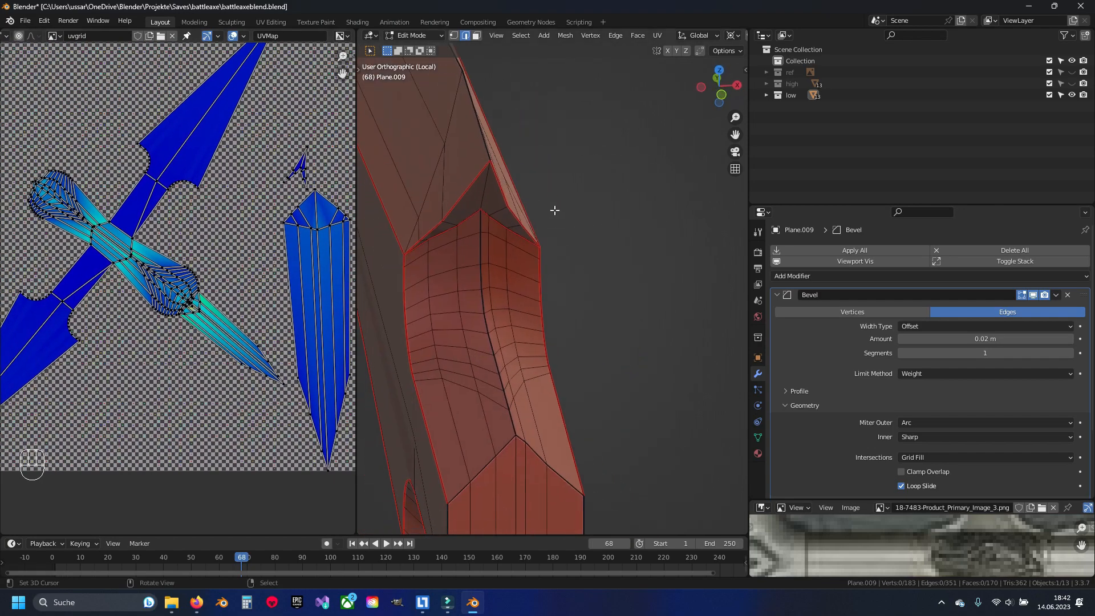
middle_click_drag(510, 393, 519, 260, "shift")
scroll(520, 334, "up", 2)
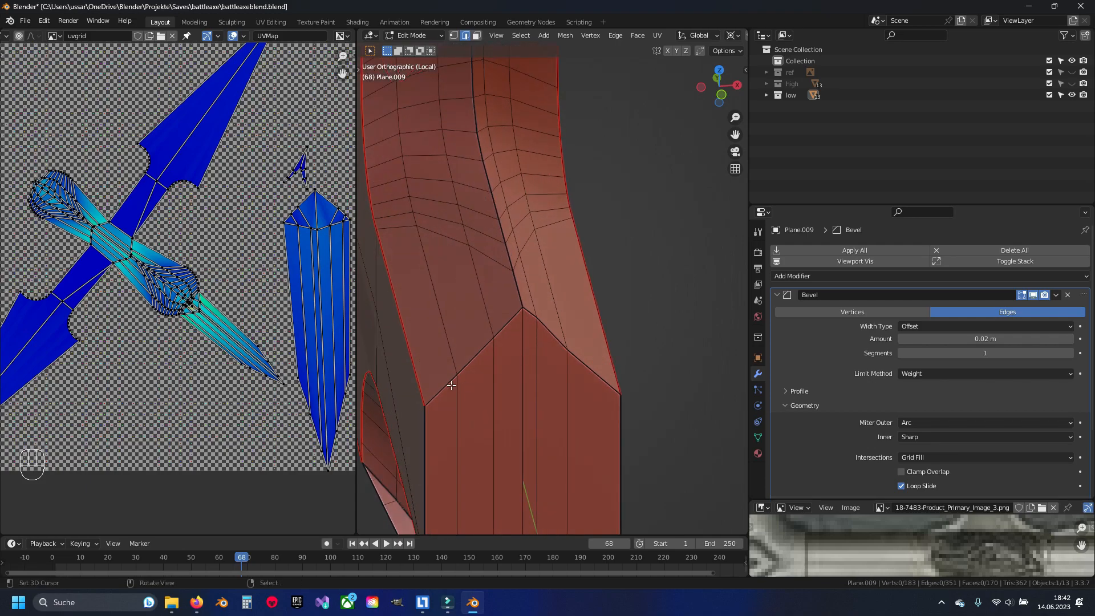
left_click(513, 319)
key("ctrl+e")
Unwrap the whole mesh with the end cap seam and inspect the stretching of the curved socket faces
key("a")
key("a")
key("u")
left_click(526, 342)
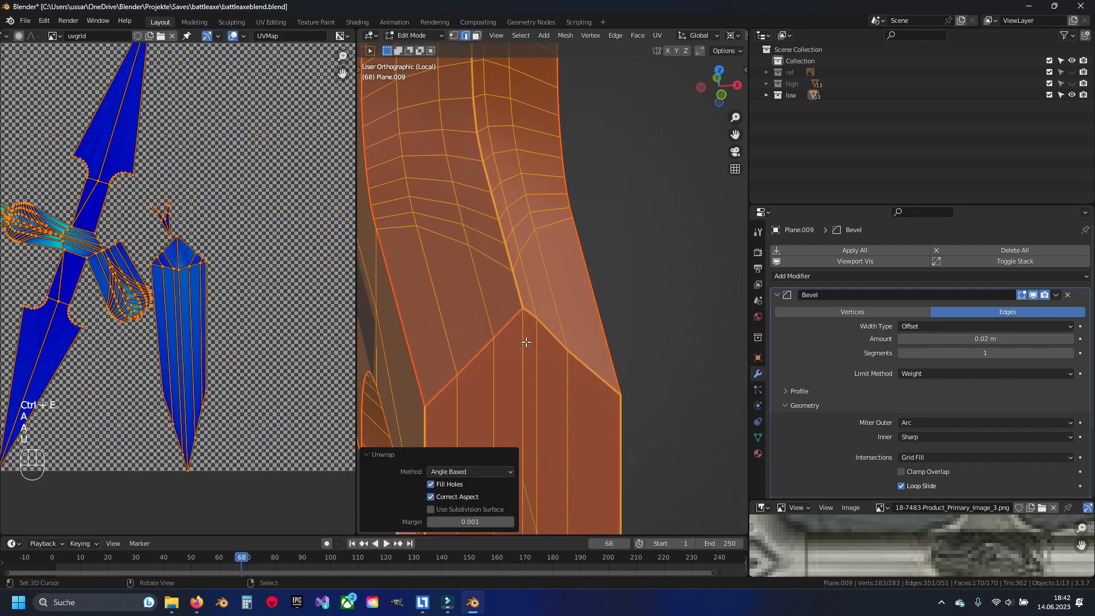
key("a")
middle_click_drag(114, 294, 215, 301, "shift")
scroll(215, 301, "up", 4)
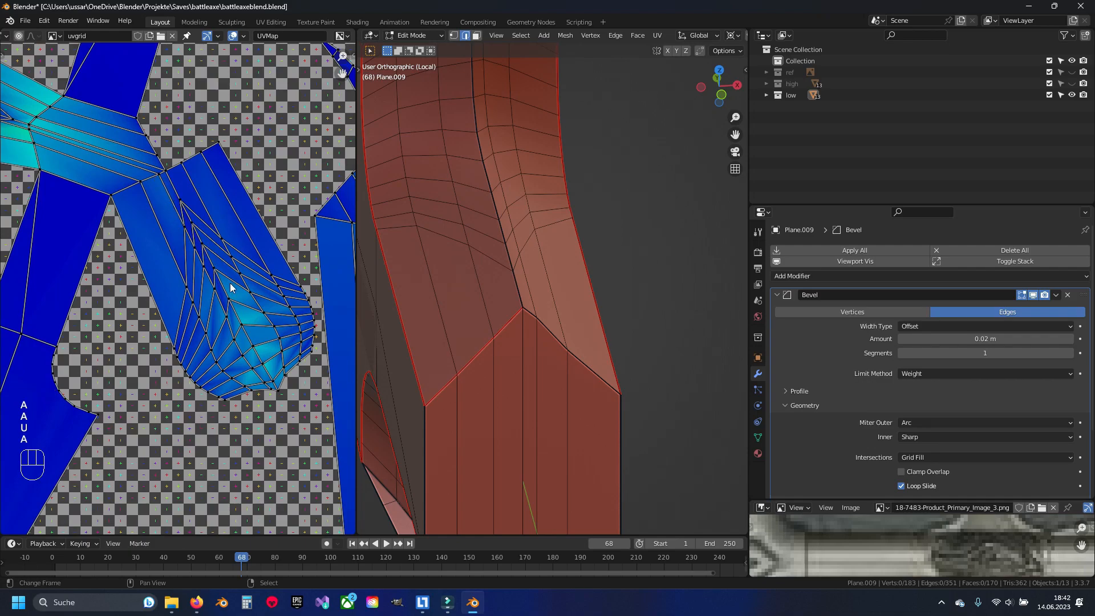
middle_click_drag(550, 280, 530, 291)
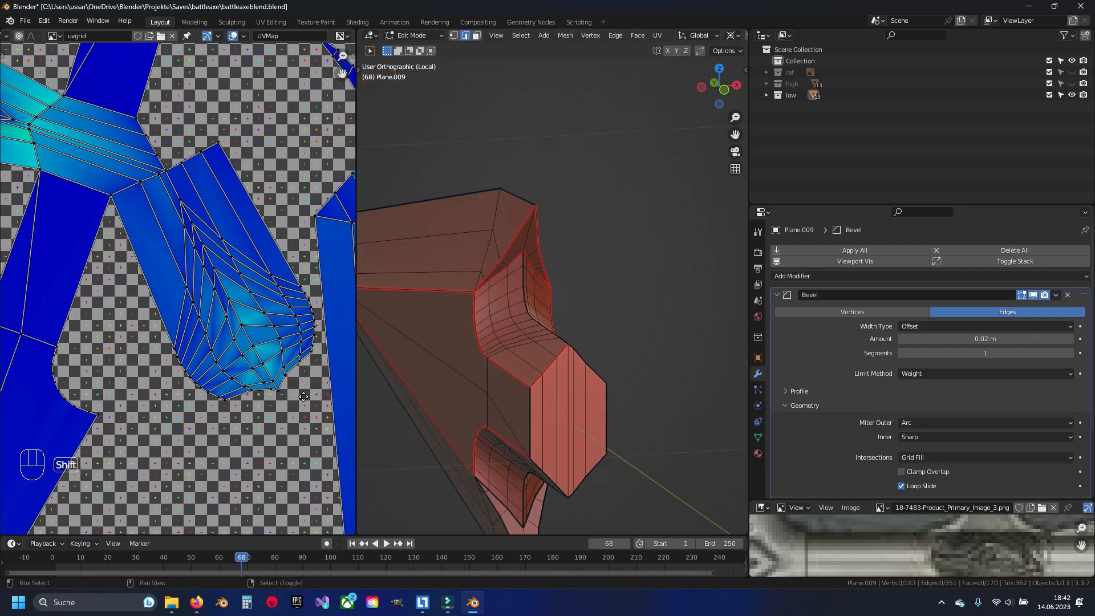
middle_click_drag(317, 356, 297, 308, "shift")
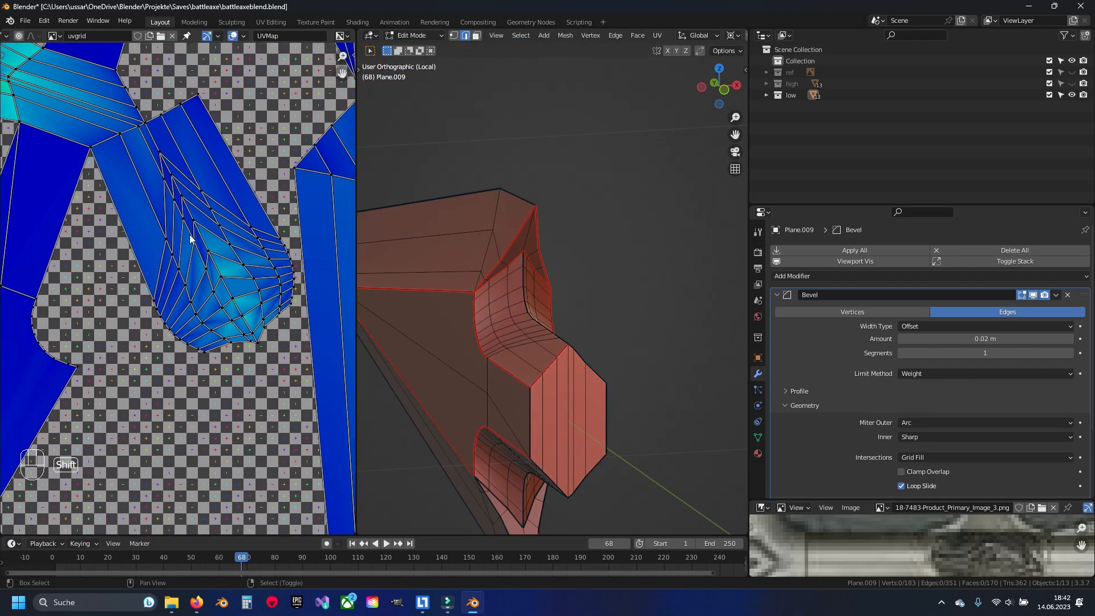
middle_click_drag(173, 219, 82, 192, "shift")
scroll(525, 340, "up", 3)
Mark the edges outlining the lower barb's rear faces as seams, matching the upper barb
middle_click_drag(604, 330, 525, 310)
scroll(515, 302, "up", 3)
left_click(500, 290)
left_click(606, 301, "ctrl")
left_click(589, 402, "shift")
left_click(555, 386, "shift")
key("ctrl+e")
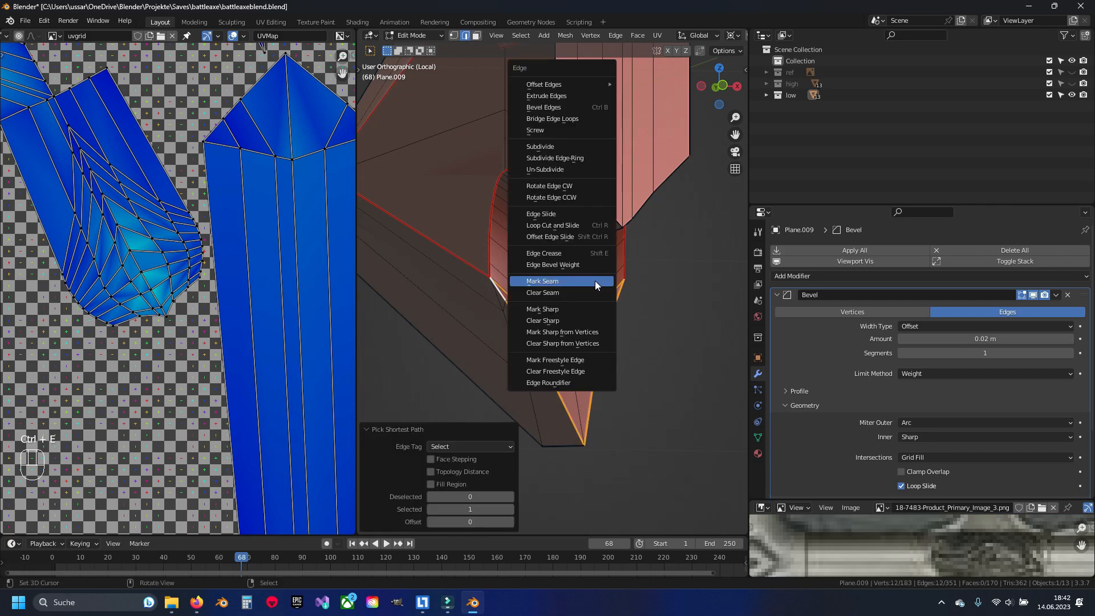
left_click(594, 280)
key("a")
Mark the end cap's lower slanted edges on the same side as a seam
middle_click_drag(572, 170, 526, 283, "shift")
right_click(520, 281)
right_click(568, 332, "ctrl")
key("ctrl+e")
left_click(566, 329)
Unwrap the complete spear tip with the lower seams and check the stretching in its UV islands
key("a")
key("a")
key("u")
left_click(528, 325)
key("a")
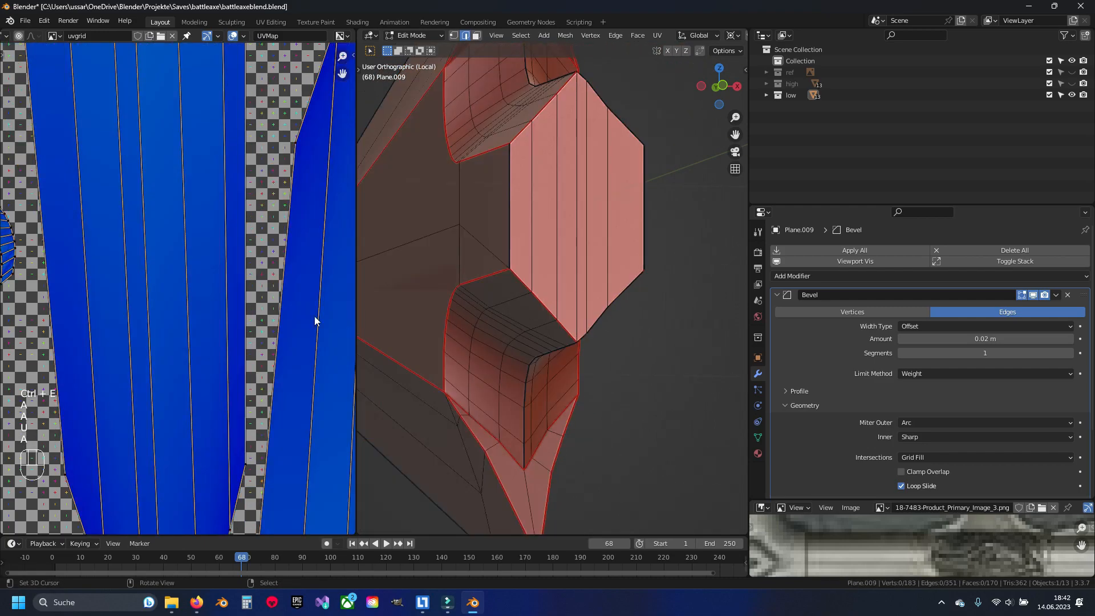
scroll(260, 317, "down", 4)
middle_click_drag(250, 321, 338, 322, "shift")
scroll(166, 317, "up", 4)
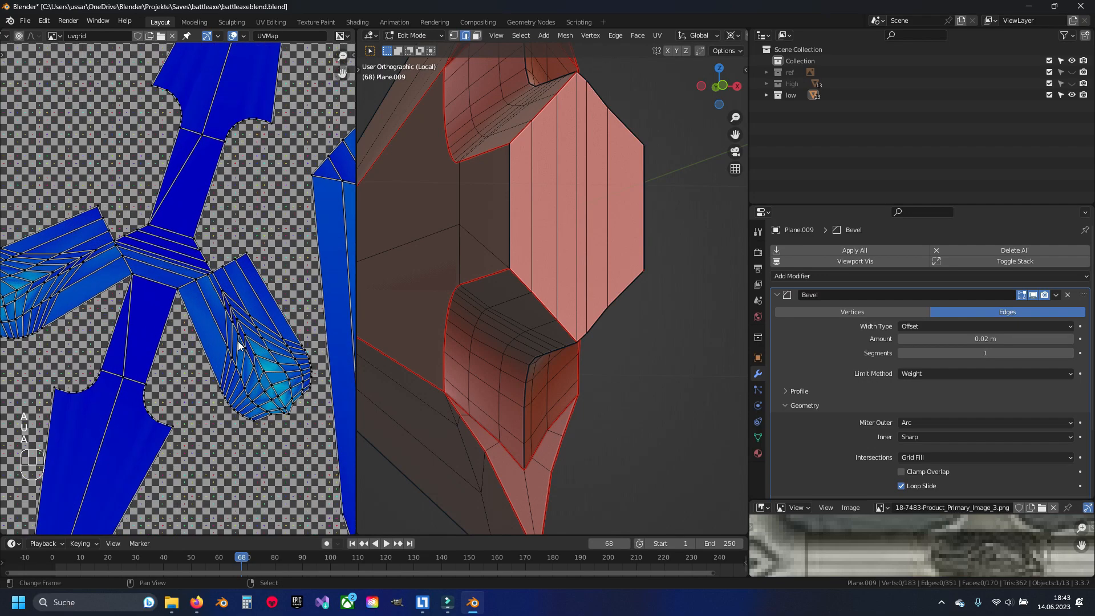
Mark the end cap edges bordering the spear tip's flat side faces as seams
mouse_move(127, 364)
middle_mouse_down("shift")
mouse_move(351, 319)
mouse_move(109, 373)
middle_mouse_up("shift")
scroll(203, 334, "down", 4)
middle_click_drag(203, 334, 181, 344, "shift")
scroll(549, 326, "down", 4)
scroll(549, 326, "down", 2)
middle_click_drag(549, 326, 593, 340)
scroll(639, 322, "up", 6)
scroll(663, 281, "down", 2)
right_click(666, 275, "shift")
key("ctrl+e")
left_click(599, 258)
Unwrap the entire spear tip with the new seams and inspect the stretching of its separated UV islands
key("3")
right_click(167, 210)
right_click(182, 216, "shift")
right_click(99, 427, "shift")
key("a")
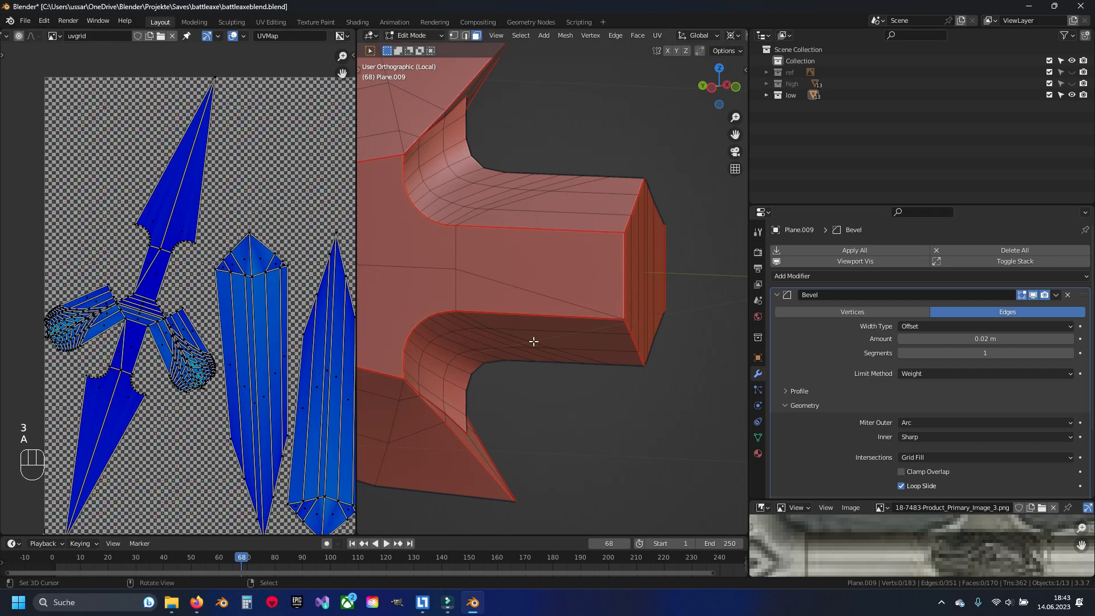
key("a")
key("u")
key("a")
scroll(274, 358, "down", 4)
middle_click_drag(207, 345, 111, 294)
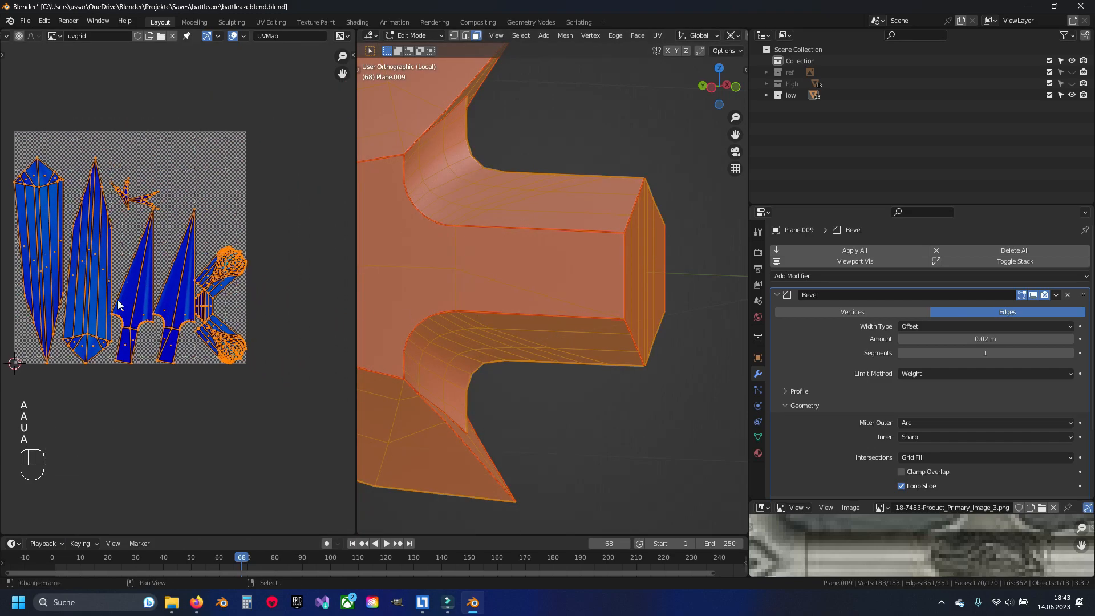
scroll(169, 302, "up", 4)
scroll(166, 337, "down", 1)
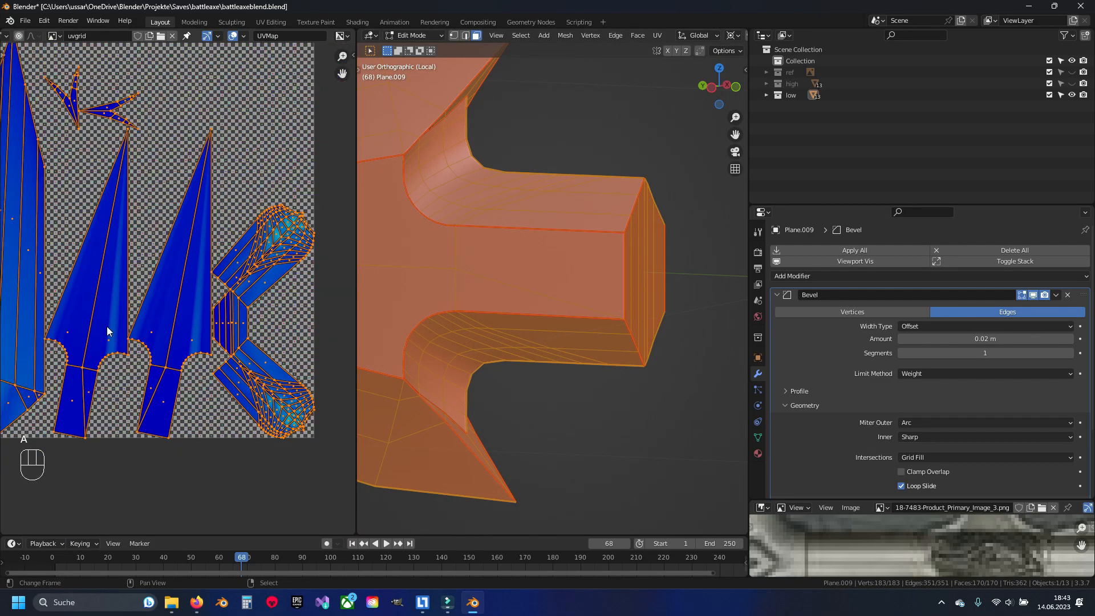
scroll(542, 321, "down", 2)
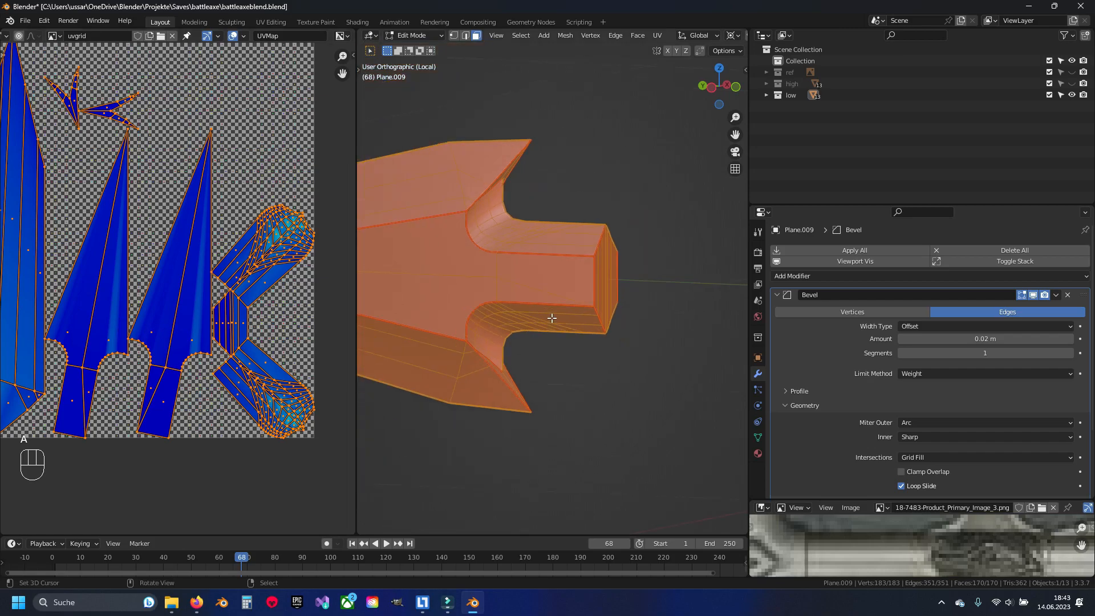
Hide the finished spear tip and isolate the stepped collar behind it with its whole mesh open for editing
key("Tab")
key("KP_Divide")
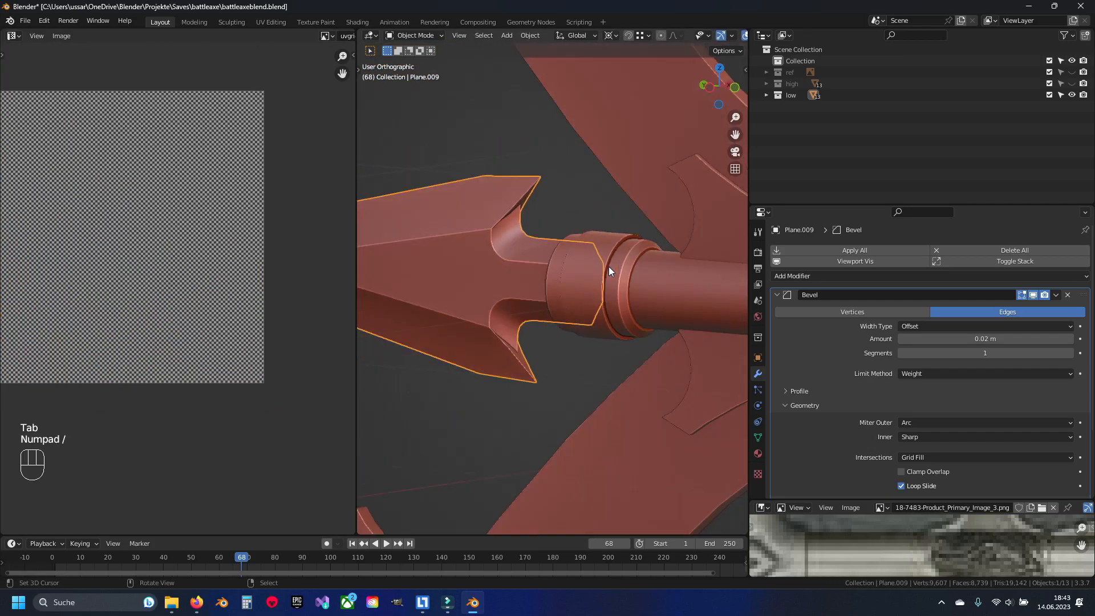
scroll(608, 266, "up", 4)
key("h")
middle_click_drag(591, 284, 630, 279)
right_click(578, 272)
key("Tab")
key("KP_Divide")
key("3")
key("a")
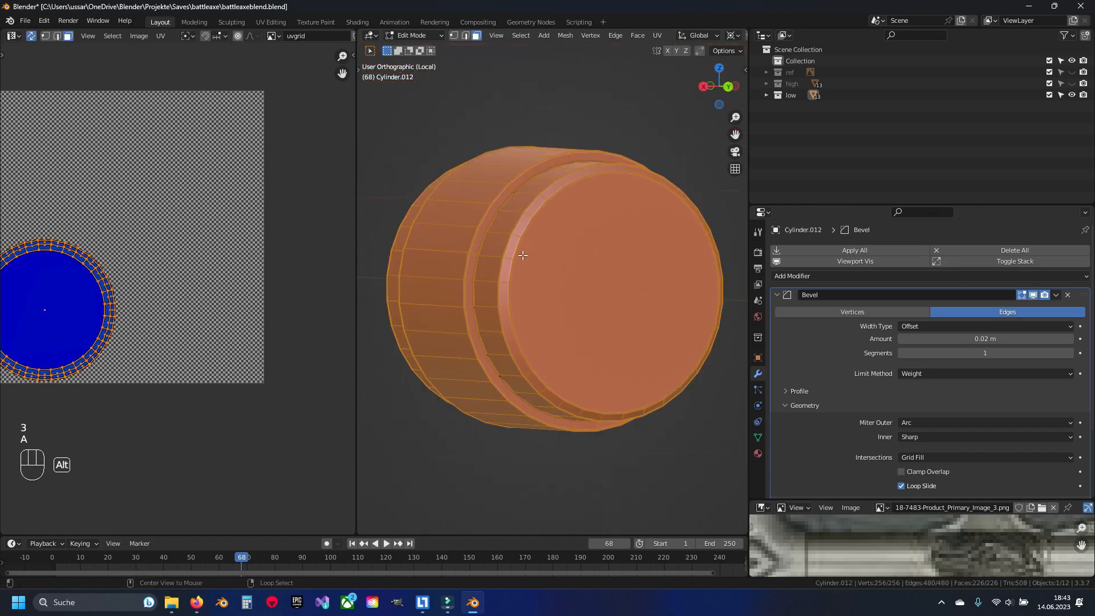
Mark the collar's circular end cap edges and one lengthwise edge line along its wall as seams
key("alt+a")
left_click(528, 247, "alt")
middle_click_drag(528, 247, 561, 307)
key("ctrl+e")
left_click(558, 278)
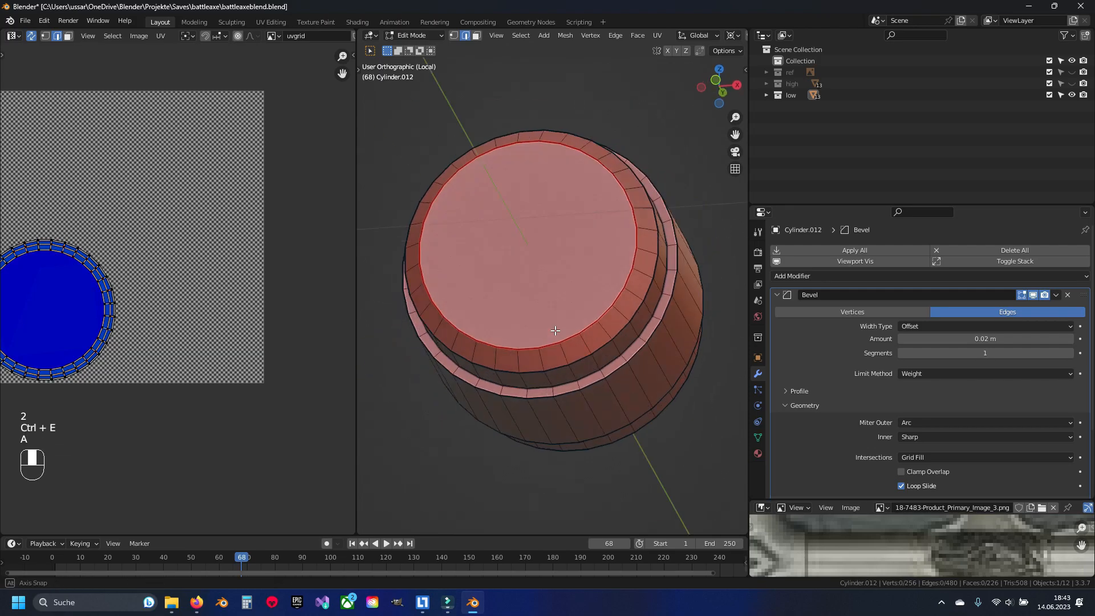
key("alt+a")
key("ctrl+e")
left_click(562, 305)
Unwrap the whole collar and check the stretching of its wall strip and two caps
key("a")
key("u")
left_click(563, 318)
key("alt+a")
middle_click_drag(140, 336, 227, 373, "shift")
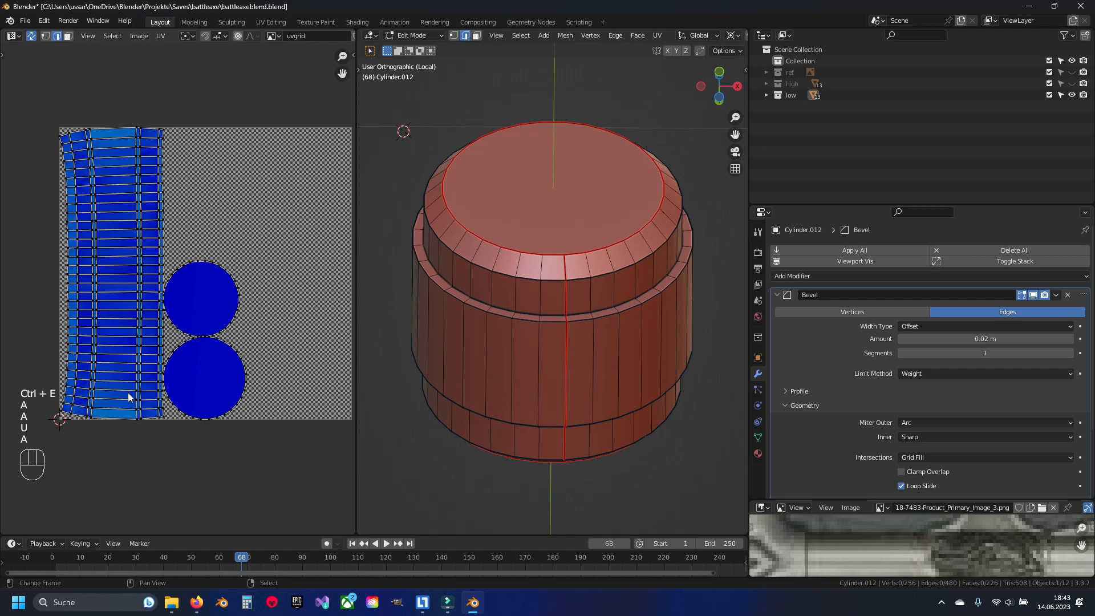
scroll(617, 241, "down", 3)
Hide the finished collar and isolate the stepped cylindrical shaft for mesh editing
middle_click_drag(617, 241, 580, 333)
key("Tab")
key("KP_Divide")
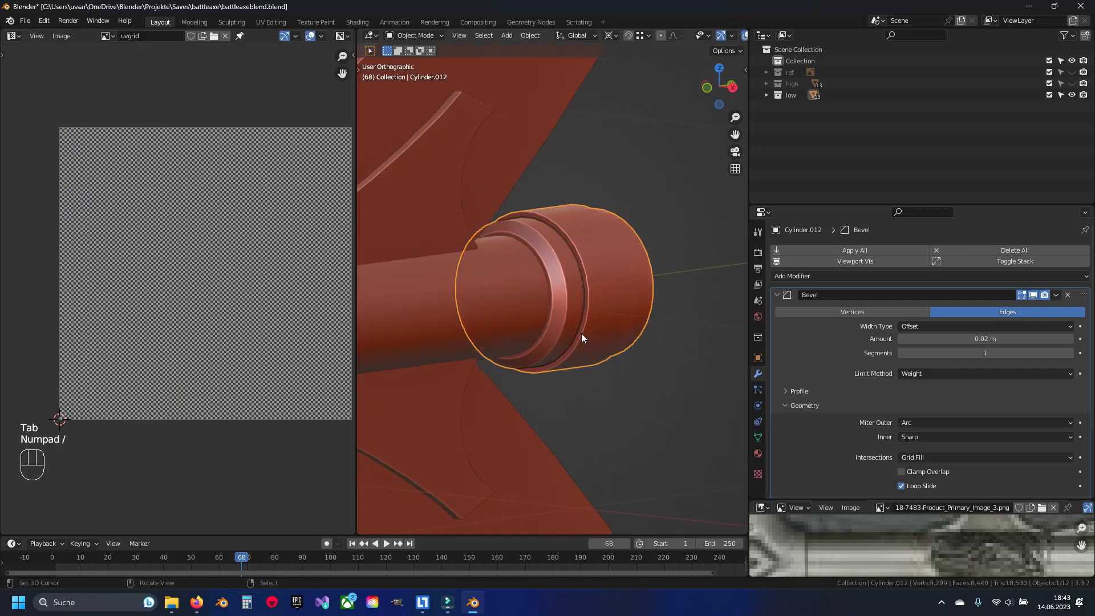
key("h")
left_click(525, 263)
key("KP_Divide")
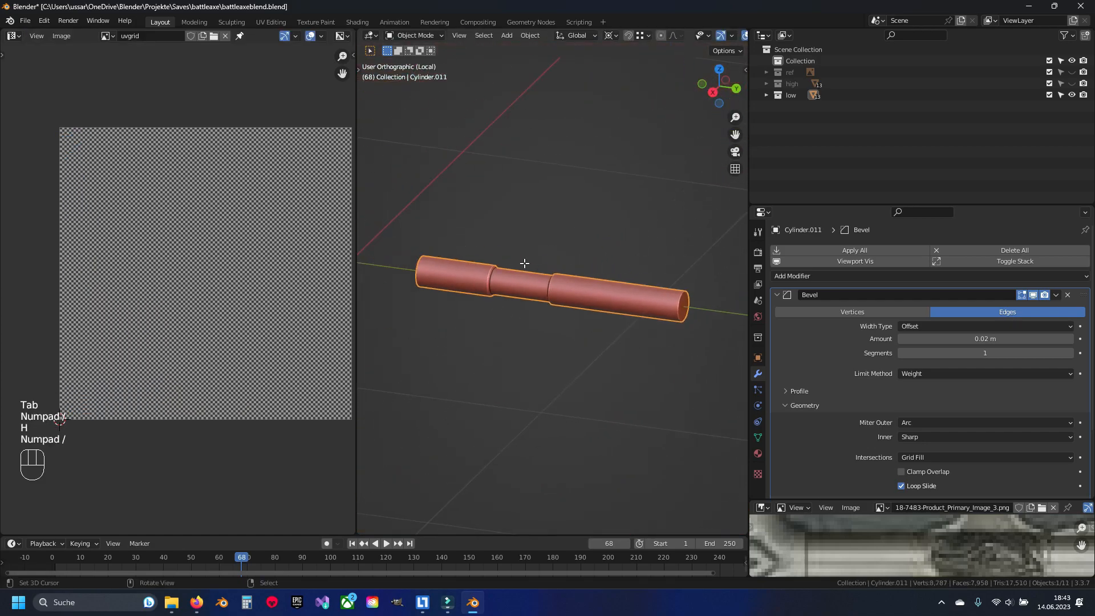
key("Tab")
Mark the circular edge loops around the shaft's end caps as seams
middle_click_drag(557, 282, 633, 336)
scroll(530, 382, "up", 4)
left_click(504, 425, "alt")
middle_click_drag(705, 302, 536, 285)
middle_click_drag(707, 376, 651, 335, "shift")
key("ctrl+e")
left_click(570, 300)
key("a")
Mark one straight edge line running along the full length of the shaft as a seam
scroll(593, 310, "up", 5)
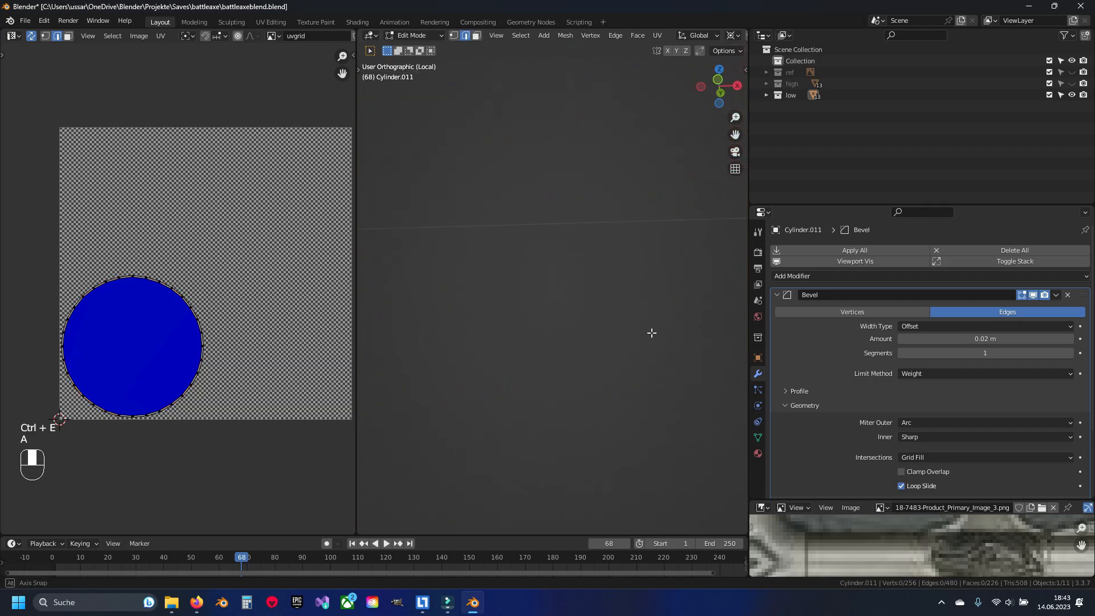
middle_click_drag(697, 96, 554, 308, "shift")
scroll(555, 308, "up", 4)
right_click(560, 299, "alt")
key("ctrl+e")
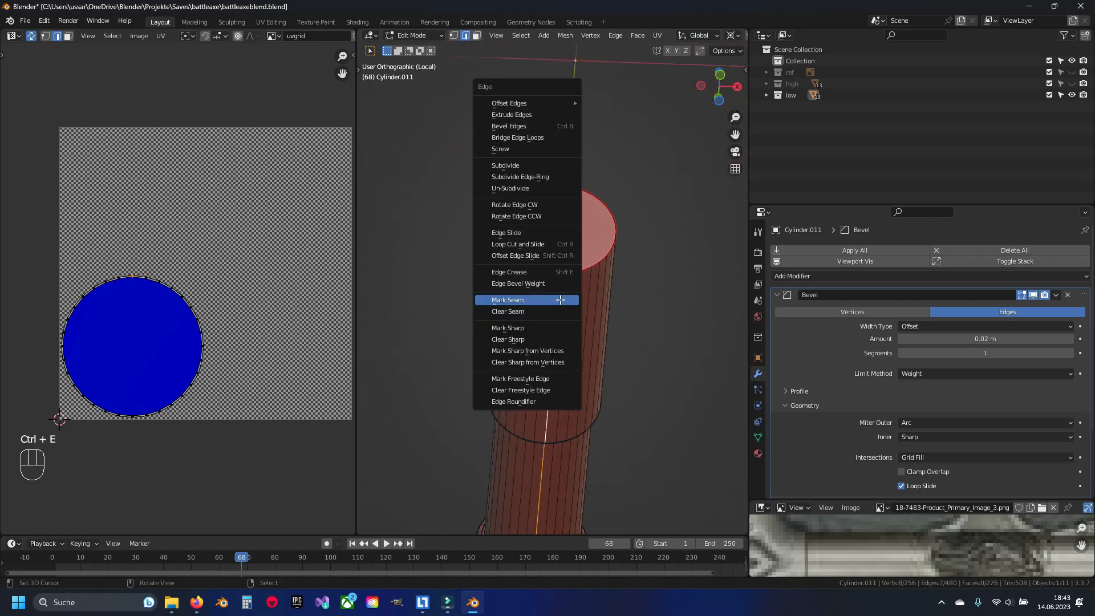
left_click(560, 299)
key("a")
Unwrap the whole shaft with the Angle Based method
scroll(536, 343, "down", 6)
middle_click_drag(534, 345, 586, 370)
key("a")
key("u")
left_click(587, 369)
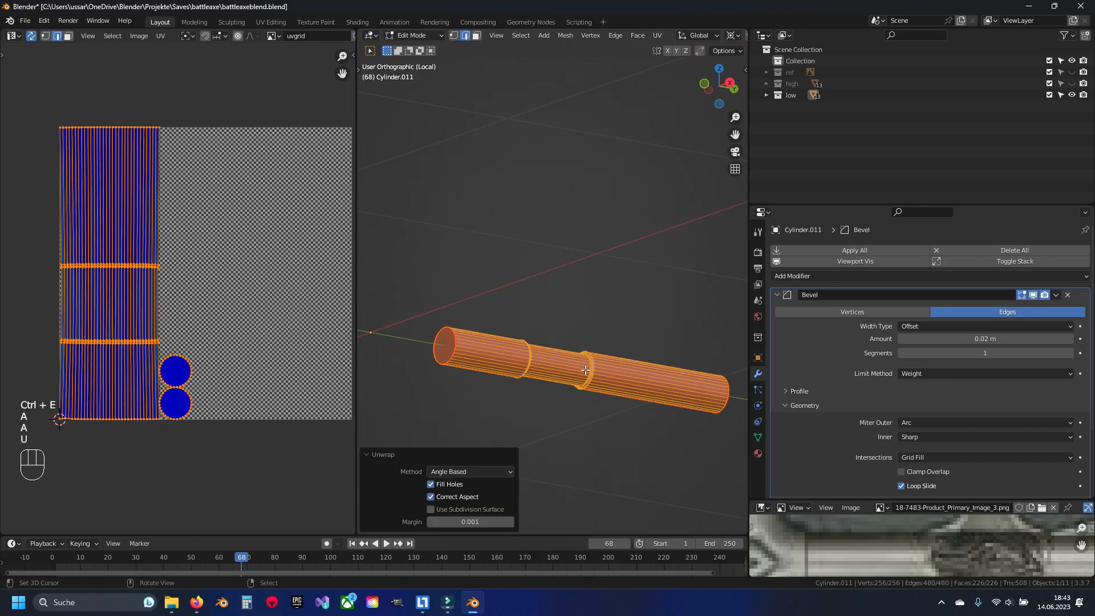
Examine the shaft's UV islands for stretching, especially along the narrow strips at the diameter steps
key("a")
scroll(127, 285, "up", 4)
middle_click_drag(196, 325, 235, 371, "shift")
scroll(150, 265, "up", 2)
middle_click_drag(150, 289, 251, 171, "shift")
middle_click_drag(213, 248, 173, 222, "shift")
scroll(227, 184, "down", 4)
scroll(219, 253, "up", 1)
scroll(183, 337, "up", 4)
scroll(571, 360, "down", 5)
middle_click_drag(603, 382, 500, 215)
scroll(598, 359, "up", 4)
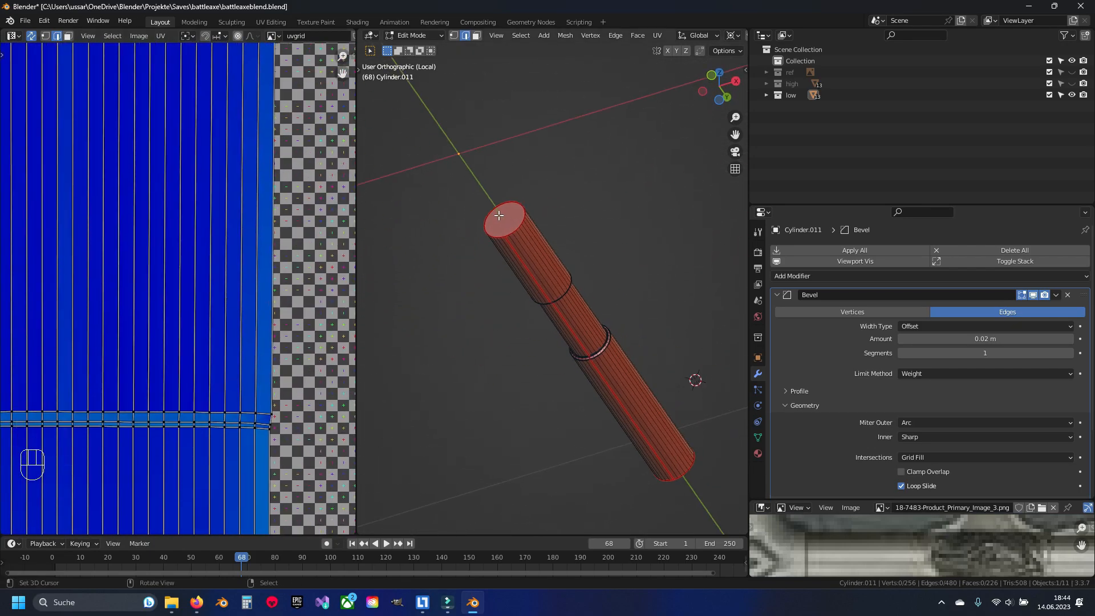
Hide the finished shaft and isolate the cross-shaped and flared plate object for mesh editing
middle_click_drag(643, 428, 588, 363)
key("Tab")
key("KP_Divide")
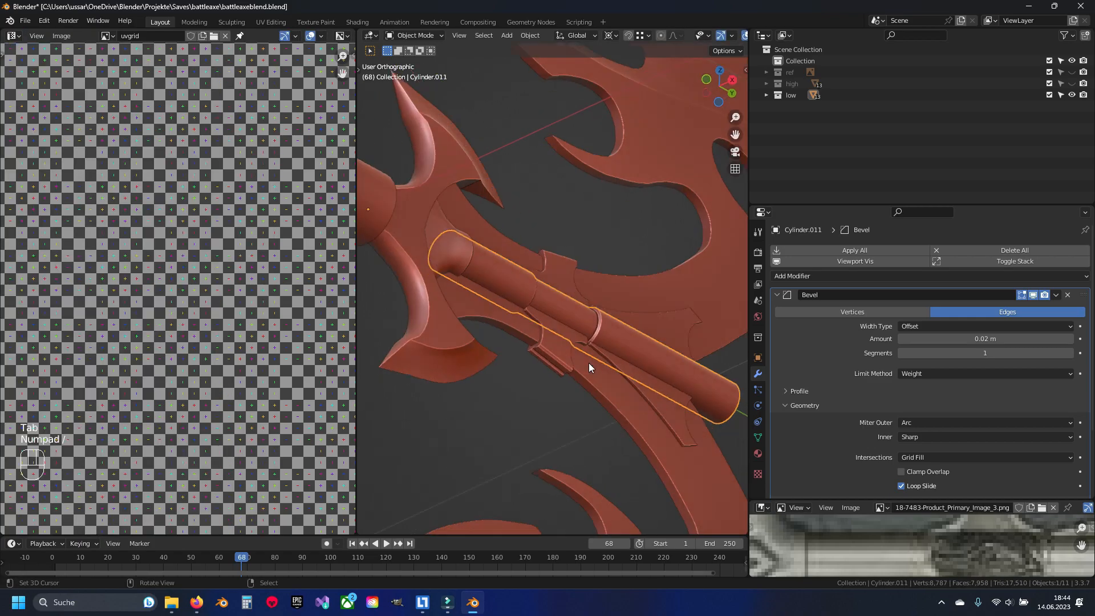
key("h")
left_click(479, 238)
key("KP_Divide")
key("Tab")
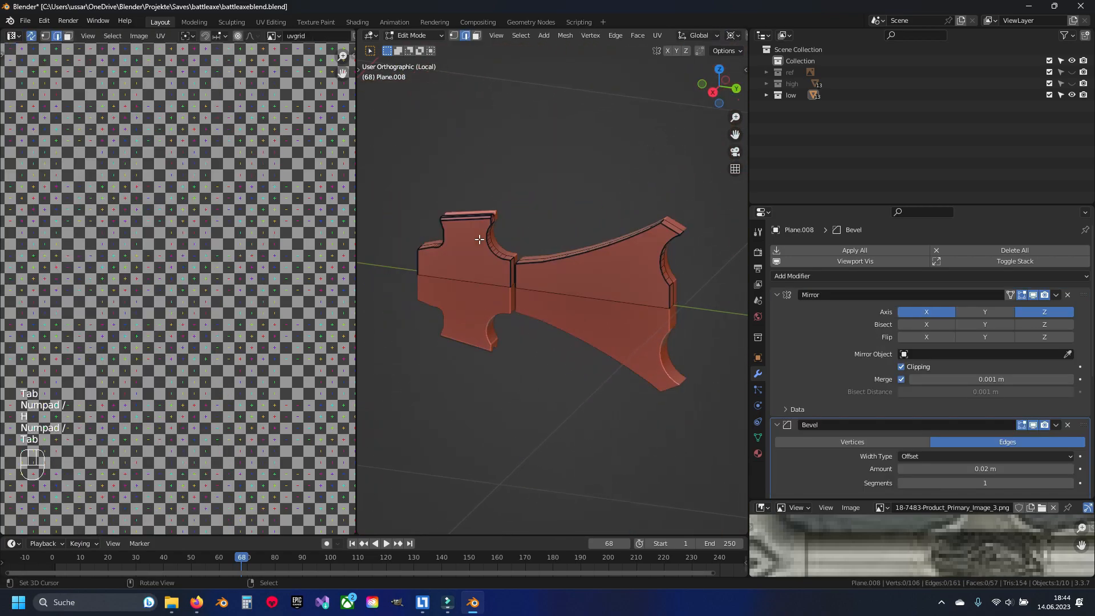
Save the file and apply the plate object's Mirror modifier
key("a")
key("a")
key("ctrl+s")
middle_click_drag(593, 342, 641, 302)
key("Tab")
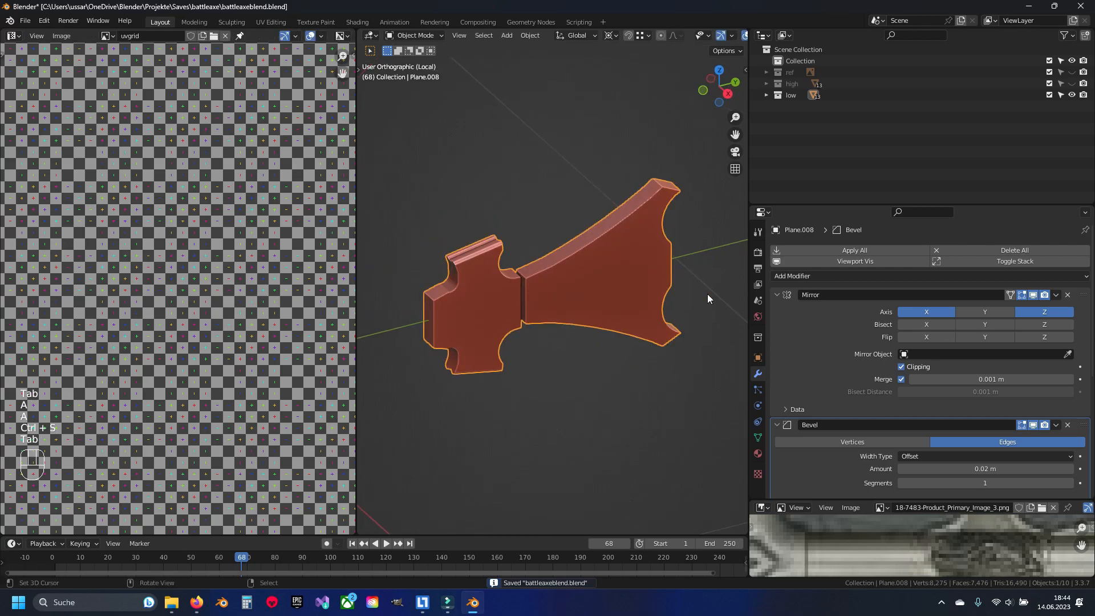
left_click(1024, 310)
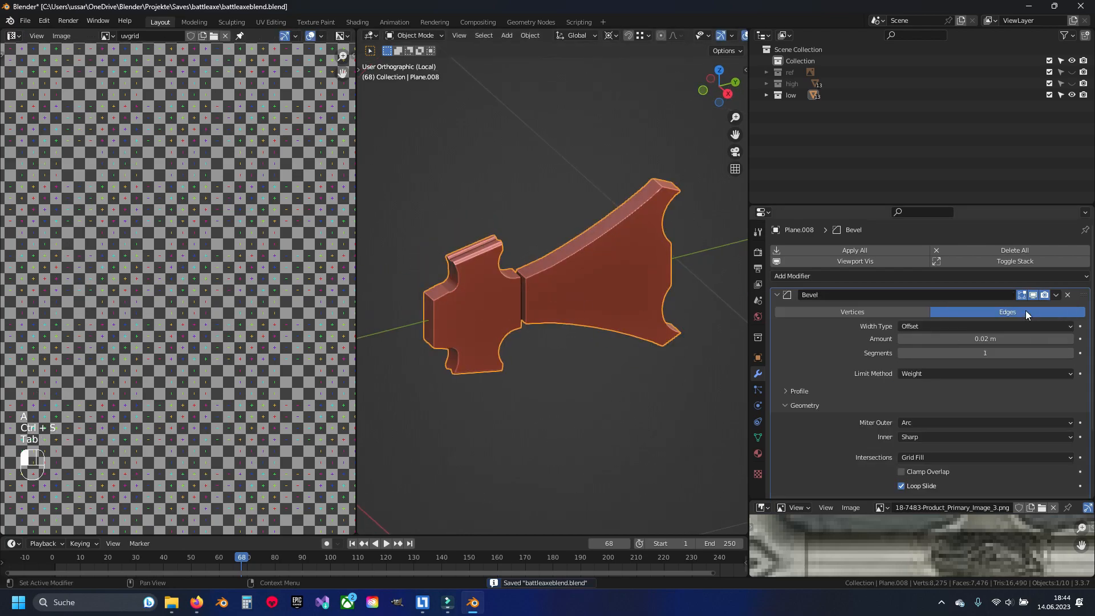
Dissolve the horizontal centre edges running across the cross-shaped and flared plates
key("Tab")
scroll(572, 311, "up", 4)
middle_click_drag(460, 325, 585, 328, "shift")
right_click(575, 328, "alt+shift")
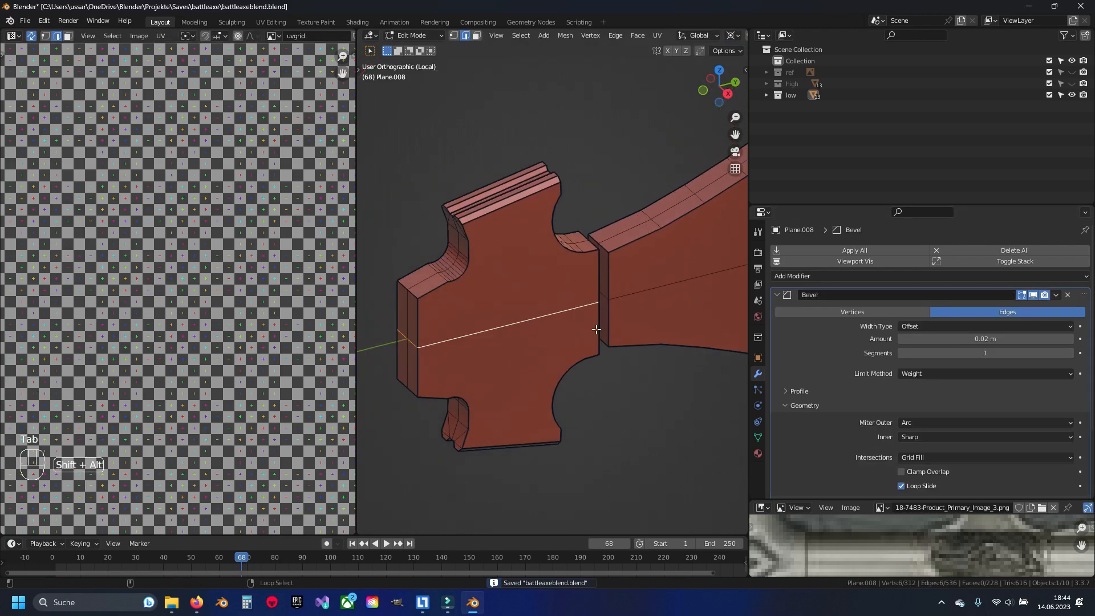
right_click(641, 308, "alt+shift")
key("x")
left_click(642, 309)
Dissolve the middle edge loop running around the cross-shaped plate's side walls
right_click(424, 282, "alt+shift")
middle_click_drag(647, 246, 678, 278)
key("x")
left_click(613, 288)
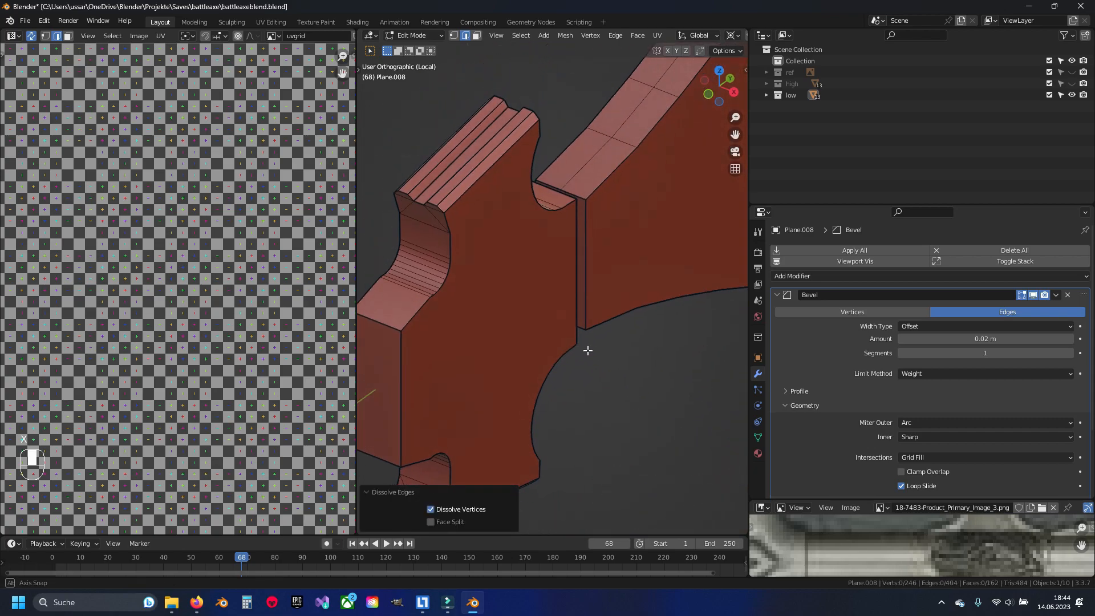
Dissolve the middle edge loop around the flared plate's side walls and save the file
right_click(555, 150, "alt")
key("x")
left_click(542, 261)
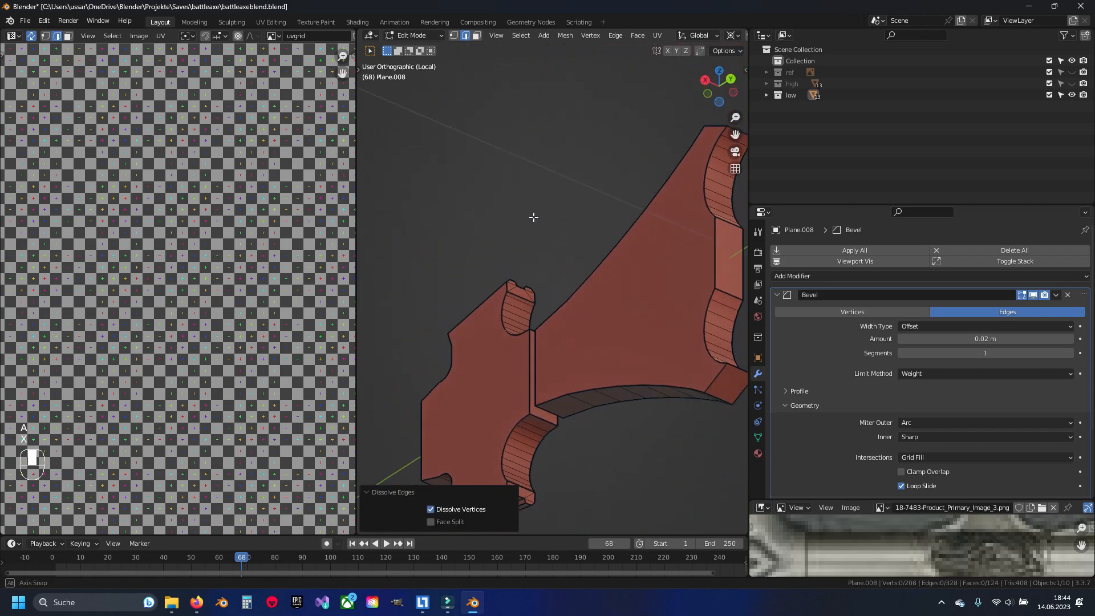
left_click(559, 268)
key("ctrl+s")
Mark the flared plate's front and back outlines plus one narrow-end corner edge as seams, leaving out the narrow end's vertical edges
left_click(679, 278, "alt")
middle_click_drag(452, 341, 408, 337)
right_click(441, 314, "shift")
scroll(545, 340, "down", 4)
right_click(557, 375, "alt+shift")
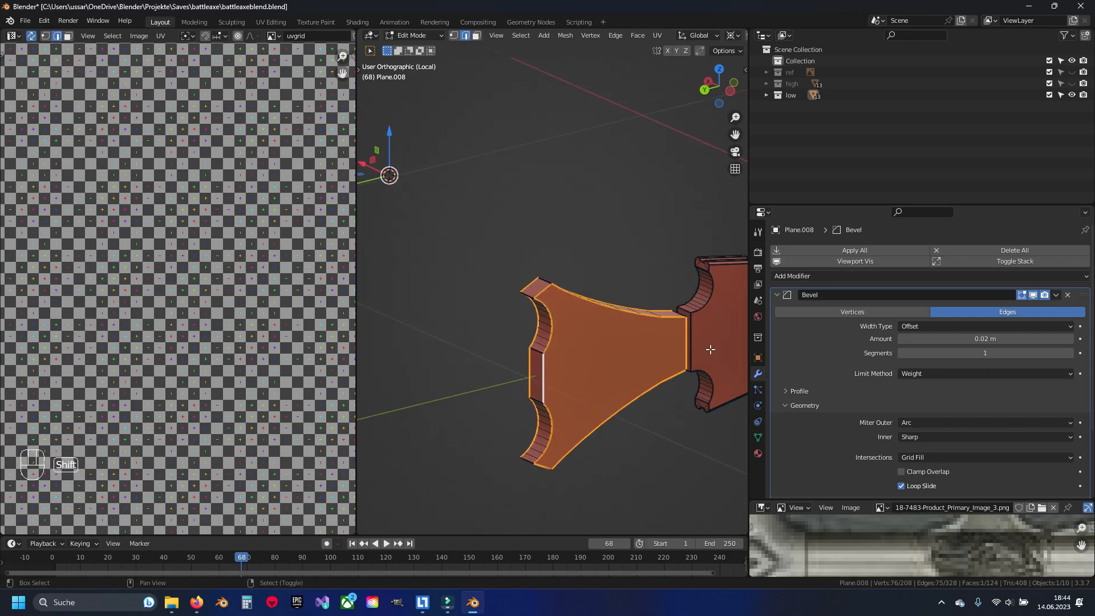
right_click(687, 342, "shift")
middle_click_drag(668, 347, 552, 392)
scroll(558, 347, "up", 5)
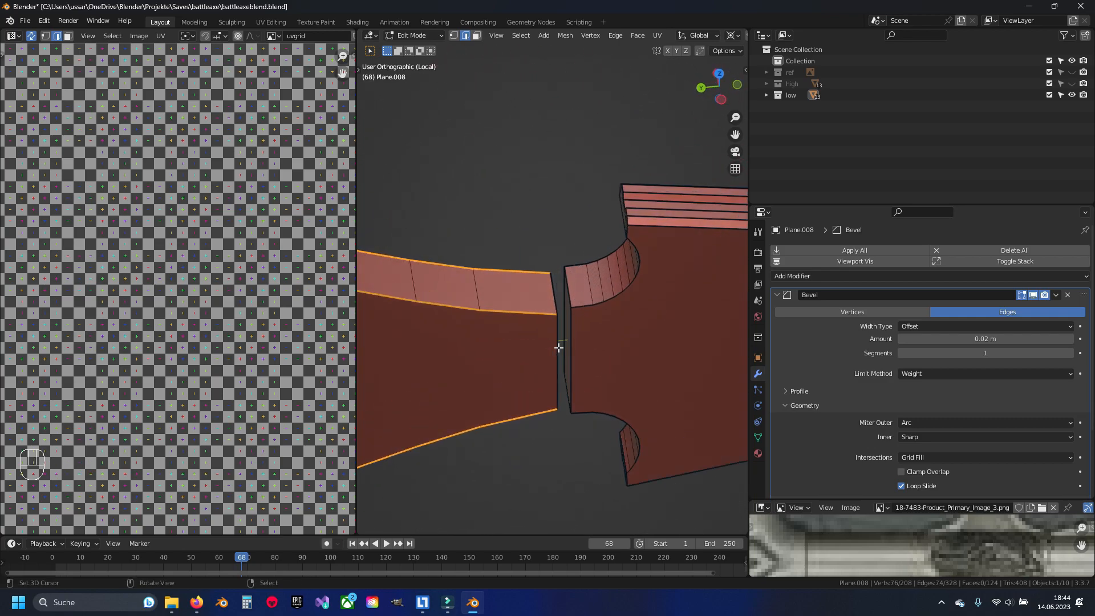
scroll(544, 296, "up", 1)
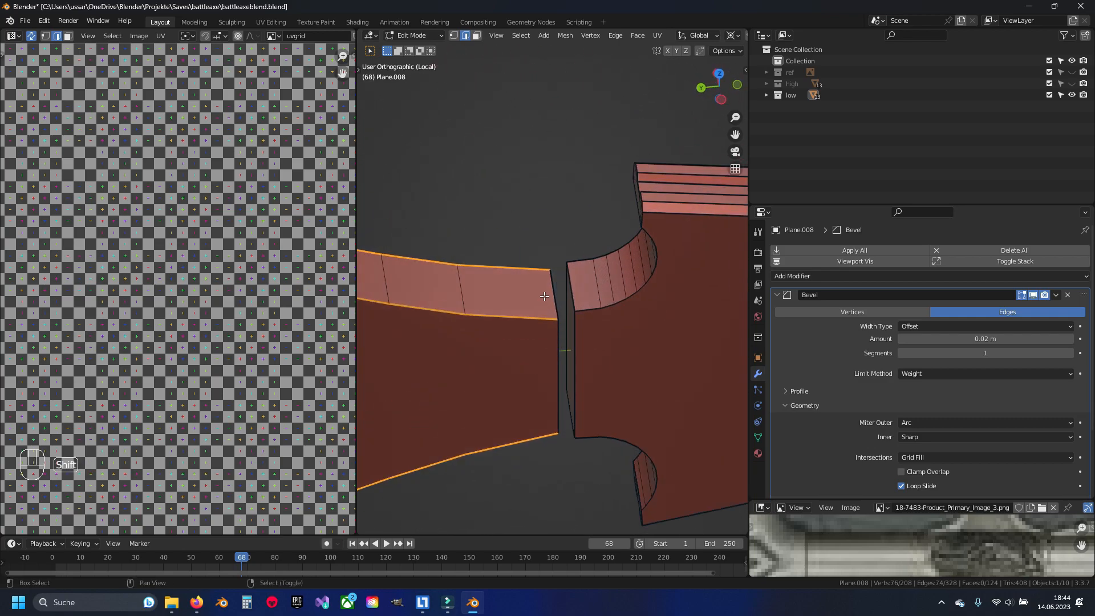
key("ctrl+e")
left_click(515, 361)
Unwrap the whole plate object and view the flared plate's faces and side strip in the UV layout
key("a")
key("a")
key("u")
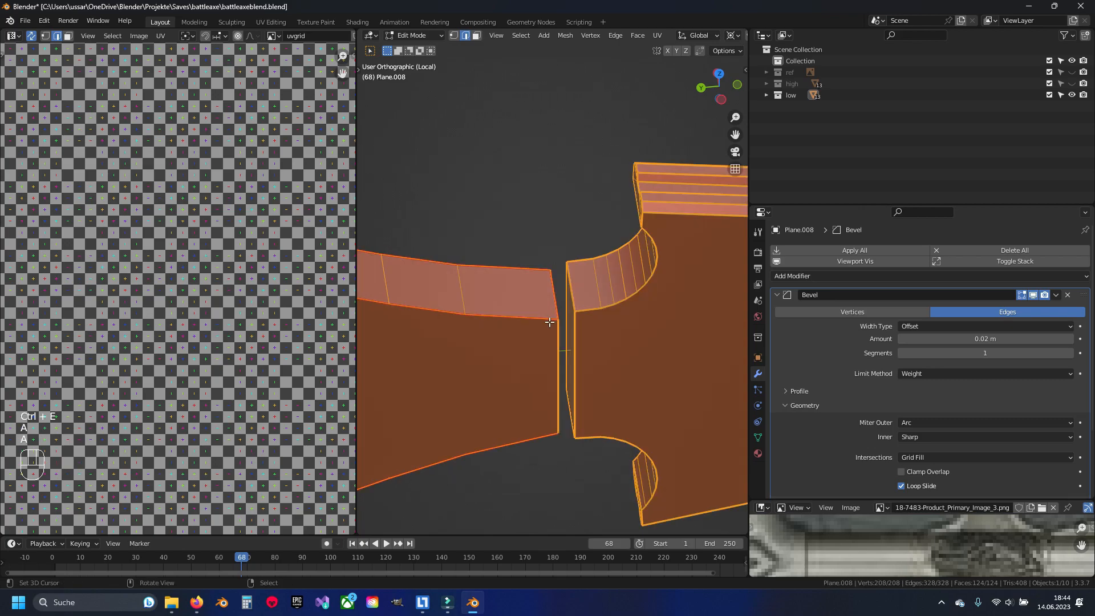
left_click(549, 322)
scroll(221, 290, "down", 5)
mouse_move(221, 290)
middle_mouse_down("shift")
mouse_move(229, 360)
mouse_move(219, 276)
middle_mouse_up("shift")
scroll(229, 360, "down", 2)
key("a")
key("3")
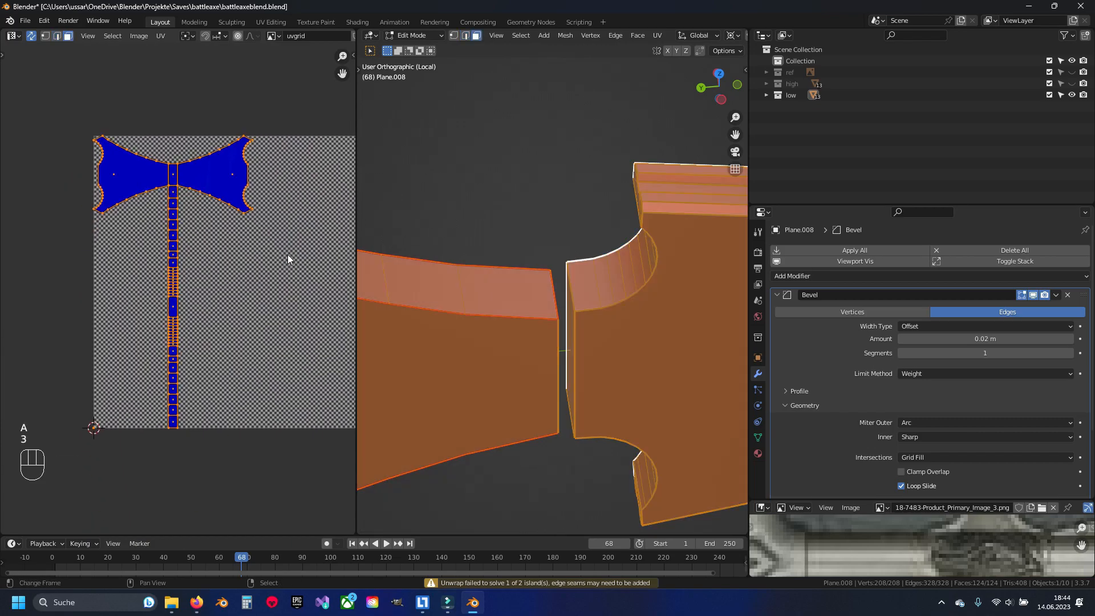
Select the flared plate with all its linked faces and hide it, leaving the cross-shaped plate
key("a")
scroll(615, 358, "down", 5)
middle_click_drag(455, 385, 505, 386)
scroll(240, 381, "down", 4)
middle_click_drag(235, 376, 211, 380, "shift")
scroll(211, 380, "up", 4)
left_click(473, 340, "ctrl")
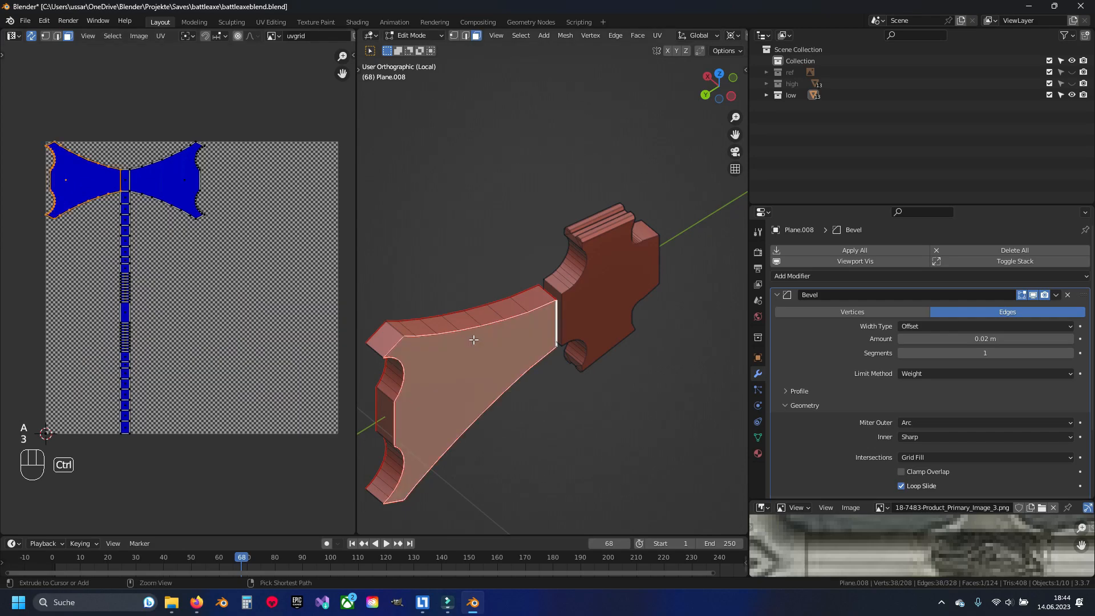
key("ctrl+l")
key("h")
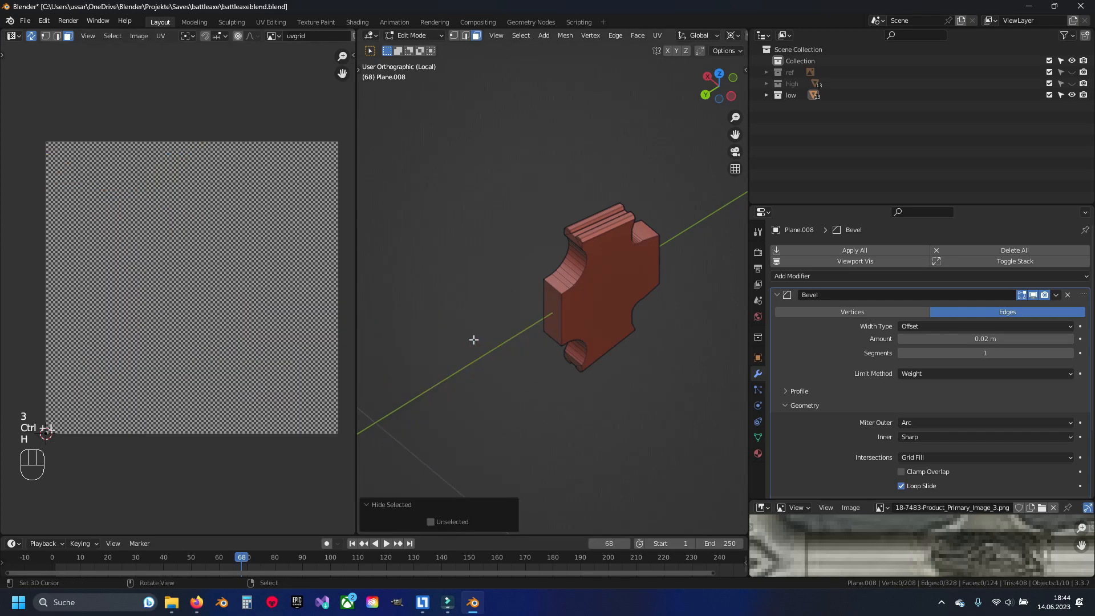
Select the side curves and the upper ridged edge outlining the first broad face of the cross-shaped plate
scroll(590, 284, "up", 3)
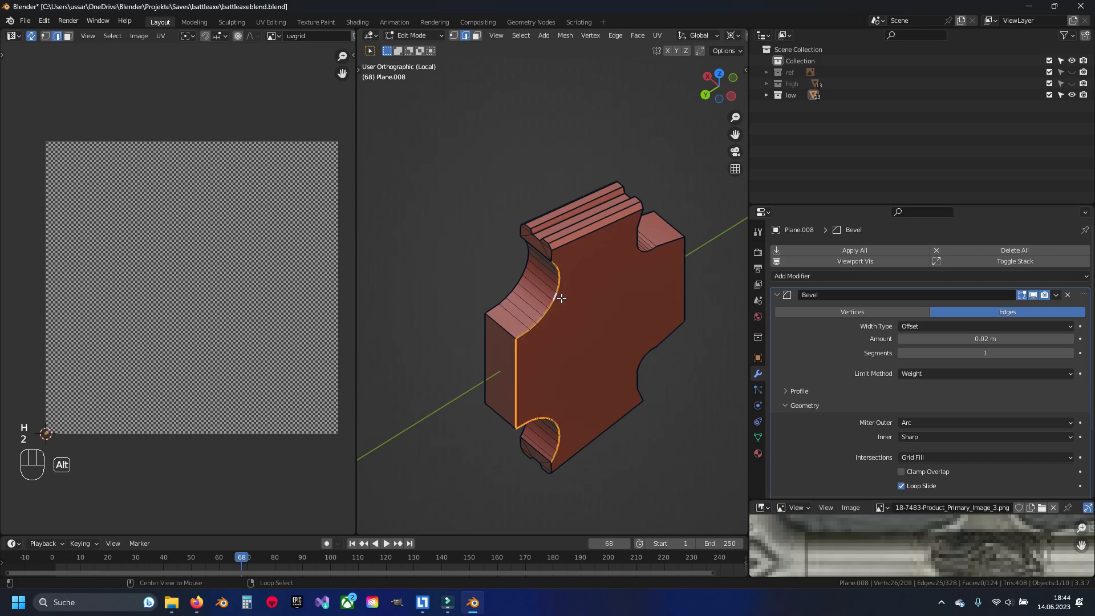
key("a")
scroll(541, 339, "up", 6)
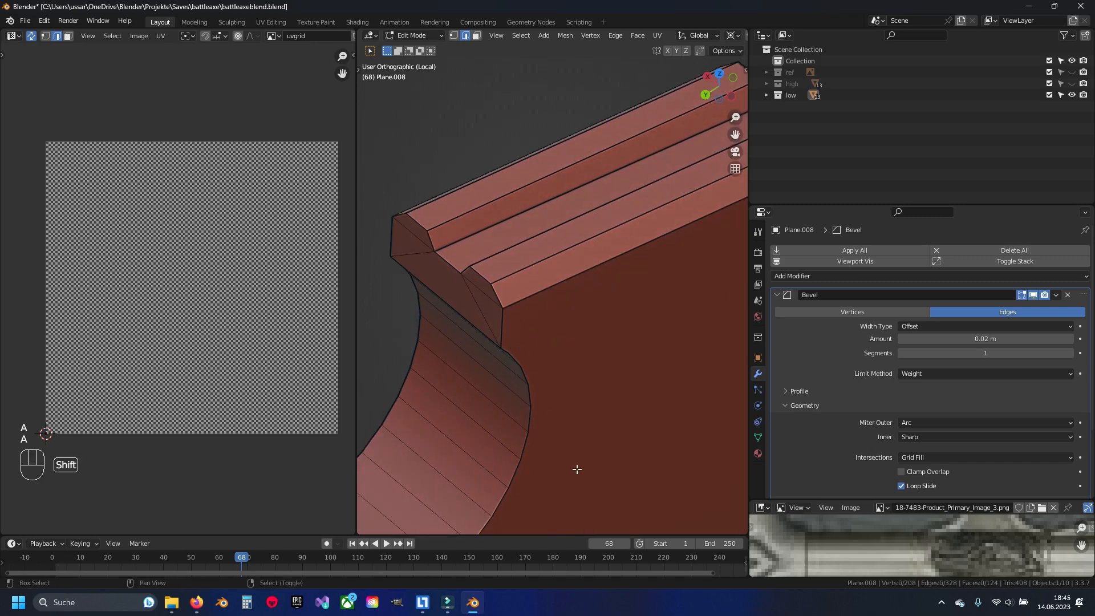
left_click(508, 316, "ctrl")
middle_click_drag(533, 319, 523, 338)
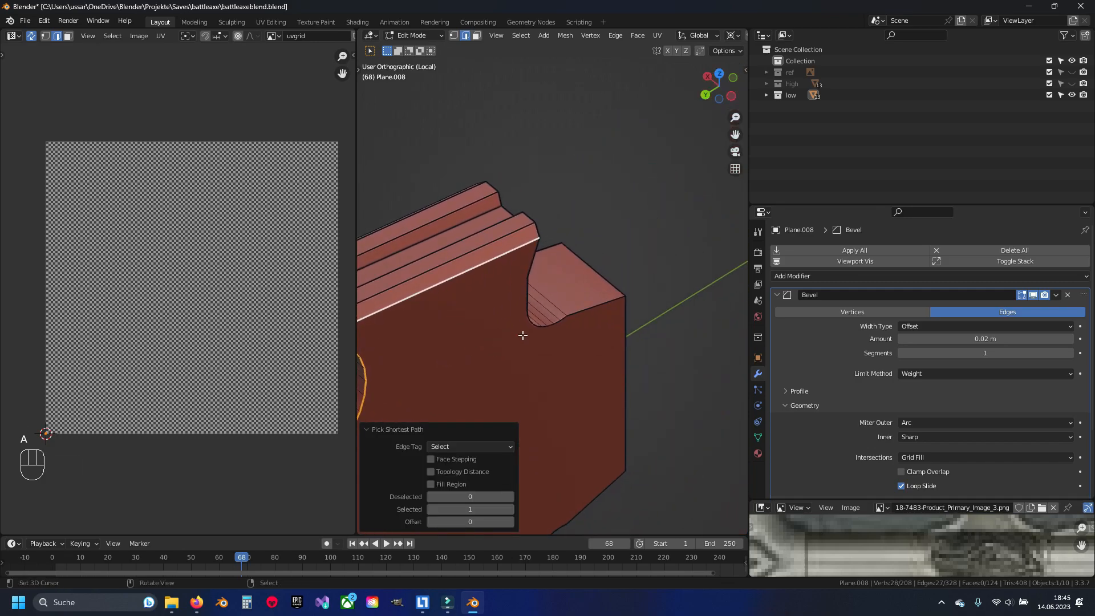
left_click(587, 316, "alt+shift")
middle_click_drag(526, 262, 389, 290)
scroll(623, 349, "up", 4)
left_click(673, 338, "shift")
scroll(604, 405, "down", 4)
Add the remaining lower and notch edges so the first broad face's outline is fully selected
middle_click_drag(570, 440, 606, 139)
scroll(590, 358, "up", 2)
left_click(591, 366, "shift")
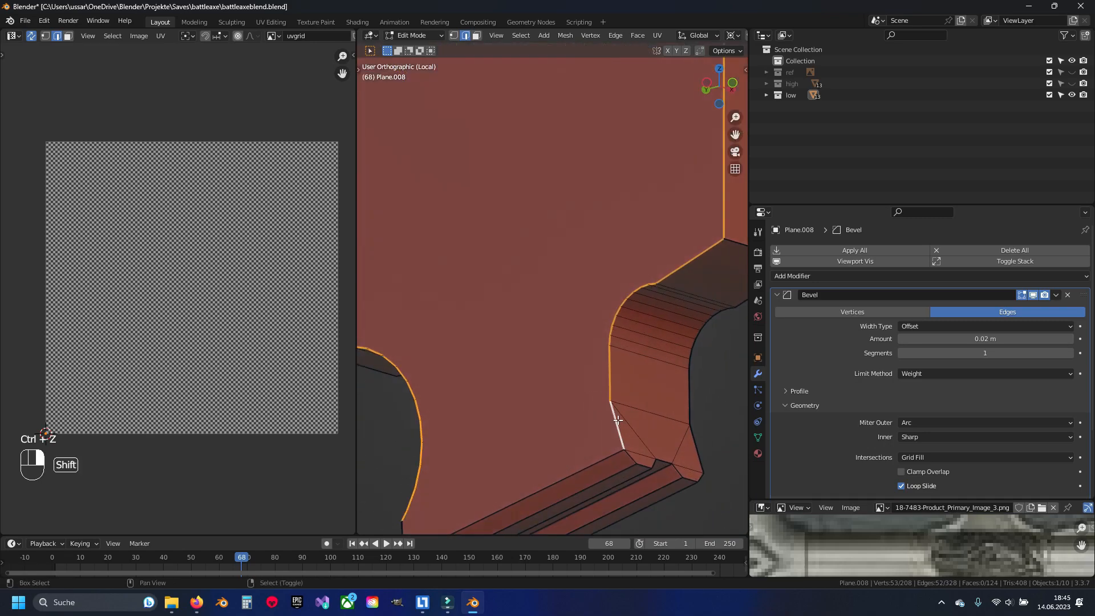
right_click(588, 463, "shift")
middle_click_drag(493, 486, 594, 384, "shift")
right_click(506, 436, "shift")
scroll(613, 310, "down", 3)
middle_click_drag(615, 308, 448, 469, "shift")
right_click(569, 301, "shift")
middle_click_drag(604, 298, 481, 317)
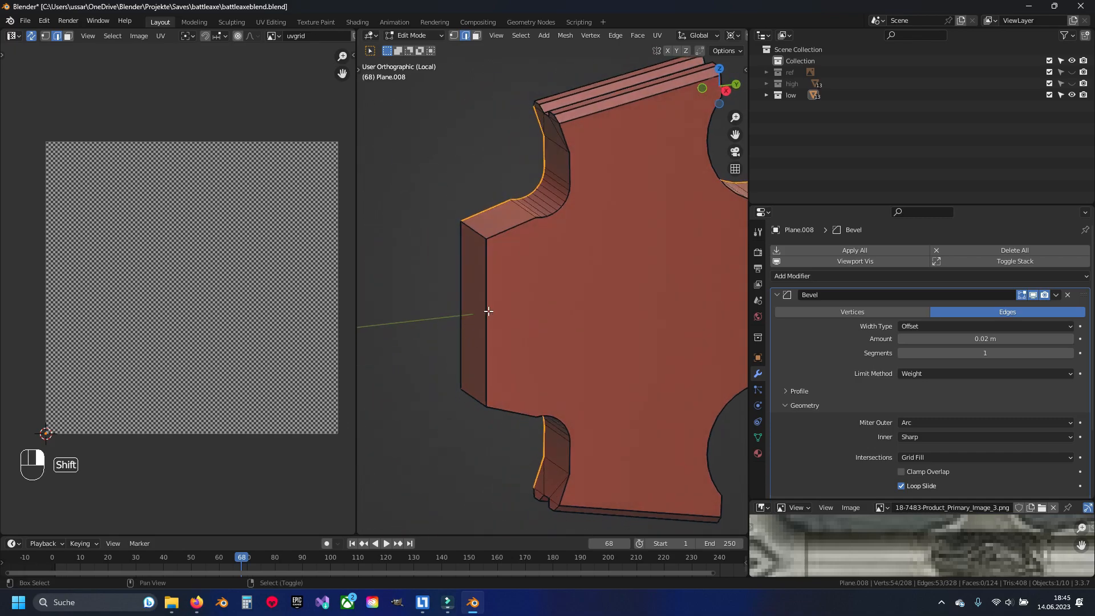
Add the upper ridge and side curve edges of the opposite broad face's outline to the selection
middle_click_drag(512, 234, 471, 315, "shift")
scroll(540, 286, "up", 3)
right_click(494, 153, "ctrl")
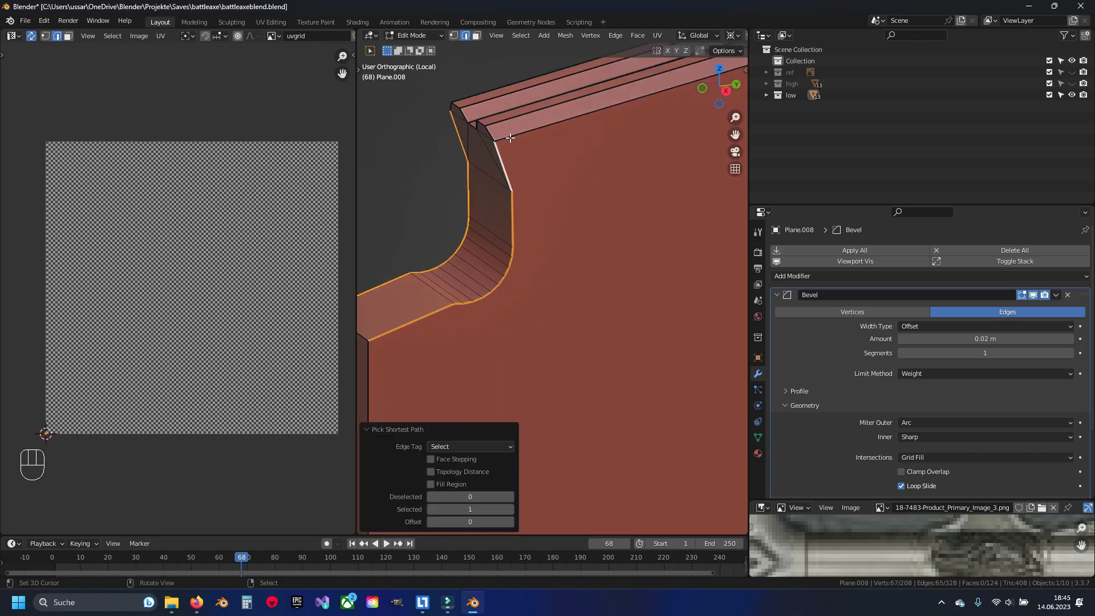
right_click(513, 139, "shift")
scroll(649, 181, "down", 2)
middle_click_drag(649, 181, 484, 260, "shift")
right_click(597, 361, "ctrl")
middle_click_drag(613, 314, 562, 130, "shift")
Complete the opposite face's outline selection and mark the outlines as seams, leaving out the flat end's vertical edges
right_click(550, 331, "shift")
middle_click_drag(523, 360, 608, 208, "shift")
right_click(556, 383, "ctrl")
right_click(497, 383, "shift")
middle_click_drag(430, 374, 527, 370, "shift")
right_click(495, 351, "shift")
right_click(450, 266, "ctrl")
middle_click_drag(429, 248, 467, 298, "shift")
right_click(458, 307, "shift")
key("ctrl+e")
left_click(523, 253)
key("a")
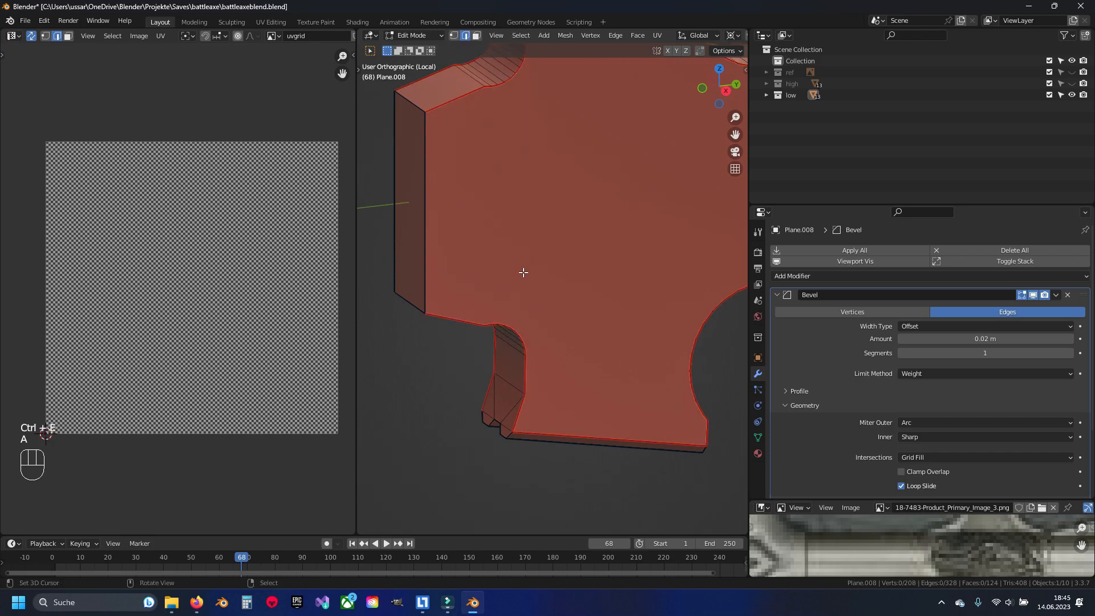
key("ctrl+e")
left_click(563, 297)
key("a")
scroll(555, 303, "down", 3)
middle_click_drag(560, 165, 554, 307, "shift")
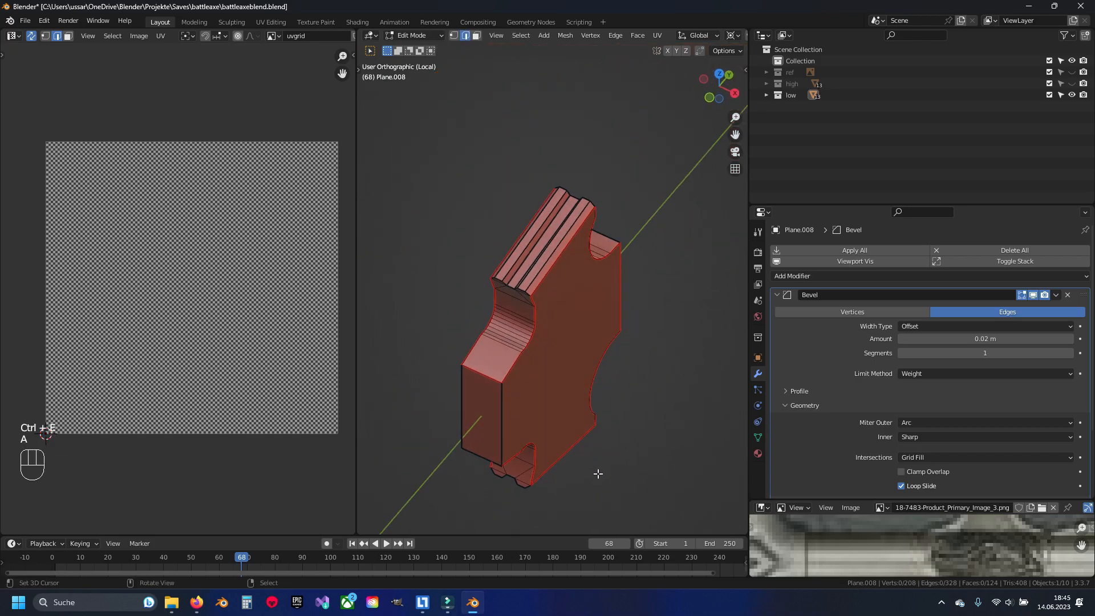
Unwrap the cross-shaped plate and examine its broad faces and side strip in the UV layout
key("a")
key("u")
left_click(536, 395)
scroll(279, 429, "up", 5)
middle_click_drag(279, 430, 268, 374, "shift")
scroll(191, 382, "up", 2)
scroll(152, 344, "down", 4)
middle_click_drag(35, 361, 204, 341, "shift")
scroll(220, 299, "up", 6)
scroll(175, 313, "down", 4)
key("a")
scroll(285, 360, "down", 3)
middle_click_drag(310, 368, 119, 350, "shift")
scroll(530, 356, "up", 1)
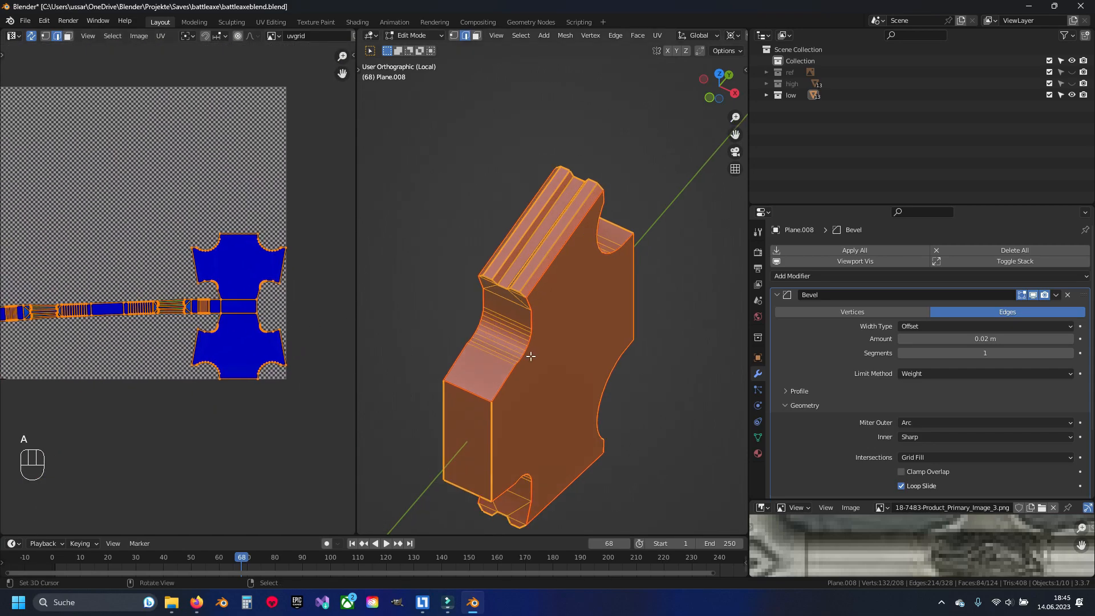
Select the notched profile edges across one end of the plate's upper ridges
key("a")
scroll(528, 355, "up", 6)
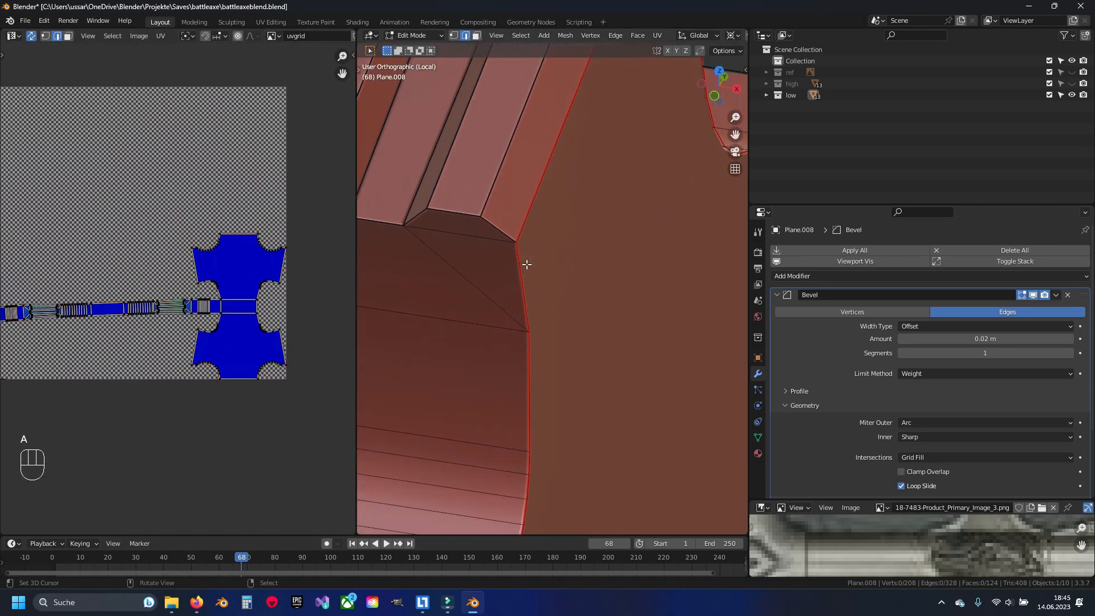
right_click(497, 230)
right_click(398, 220, "ctrl")
middle_click_drag(397, 220, 559, 304, "shift")
right_click(521, 300, "ctrl")
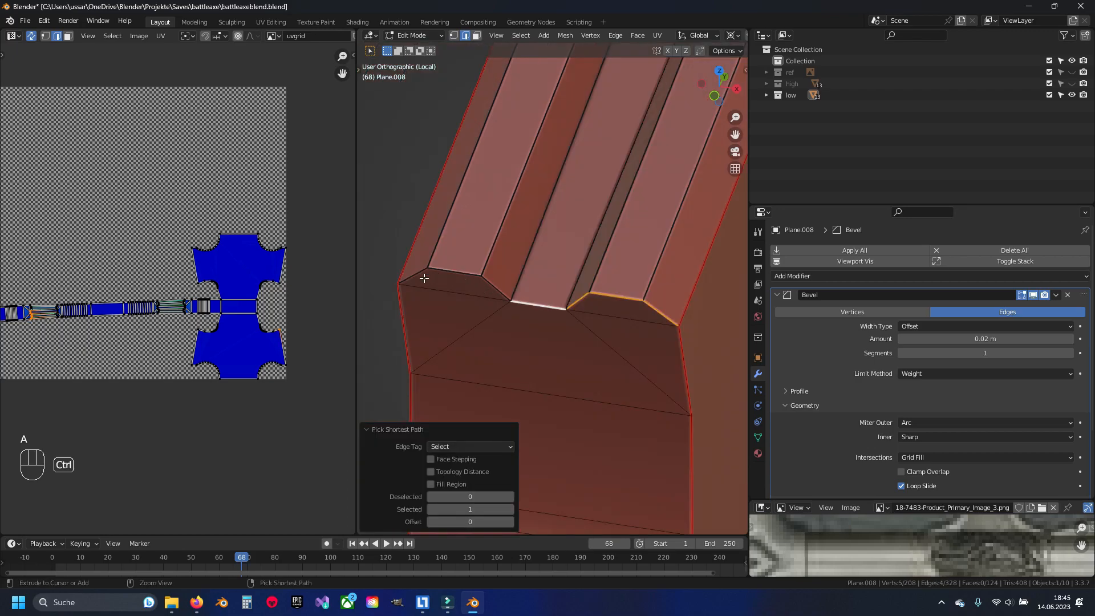
right_click(422, 276, "ctrl")
Mark the notched profiles at both ends of the upper ridges as seams and clear the seam on one adjoining long edge
scroll(451, 274, "down", 6)
middle_click_drag(645, 245, 472, 261)
scroll(616, 354, "up", 3)
right_click(593, 327, "shift")
right_click(658, 299, "ctrl")
key("ctrl+e")
left_click(559, 320)
key("a")
key("ctrl+z")
key("ctrl+z")
key("a")
key("ctrl+e")
left_click(533, 280)
key("a")
Unwrap the cross-shaped plate with the ridge seams and inspect the separated side strips in the UV layout
key("a")
key("u")
left_click(594, 347)
key("a")
middle_click_drag(203, 318, 235, 314, "shift")
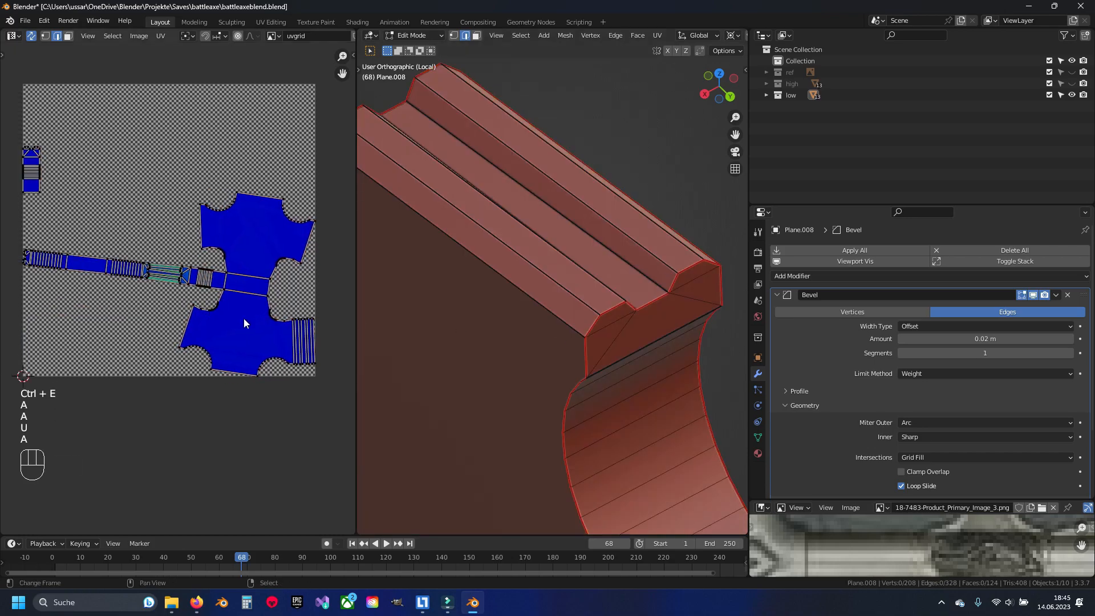
scroll(321, 349, "up", 1)
middle_click_drag(322, 350, 191, 287, "shift")
scroll(173, 277, "up", 3)
scroll(152, 255, "up", 3)
scroll(141, 218, "down", 6)
middle_click_drag(112, 260, 283, 317, "shift")
scroll(120, 219, "down", 3)
middle_click_drag(204, 258, 267, 286, "shift")
scroll(507, 386, "down", 4)
Clear the seam on the long edge between the lower ridges and the broad face, and unwrap the plate again
middle_click_drag(510, 388, 513, 225)
right_click(504, 403)
key("ctrl+e")
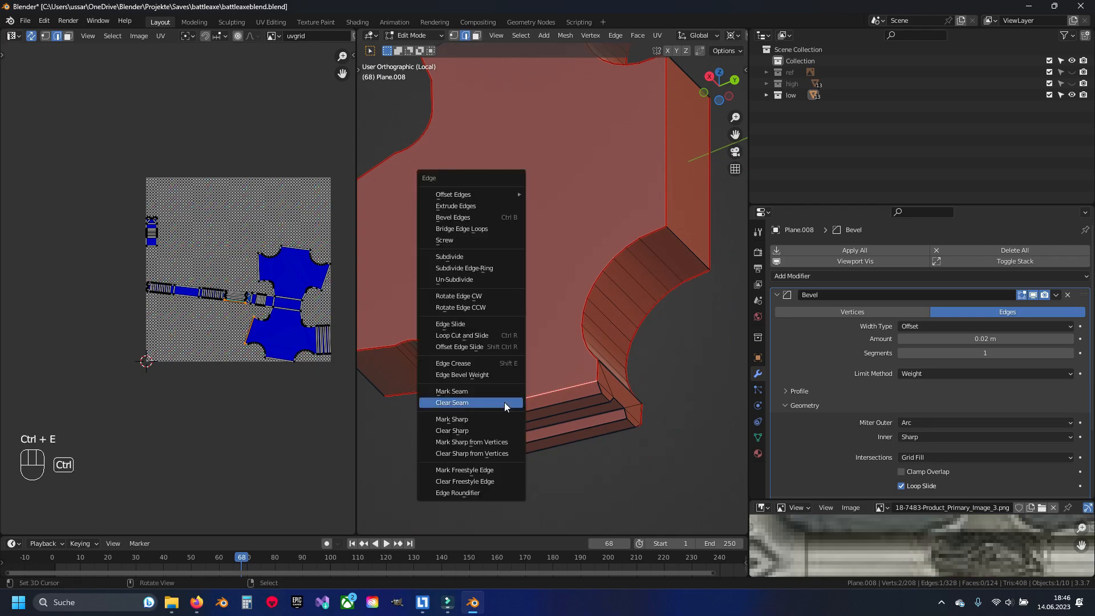
left_click(504, 402)
key("a")
key("a")
middle_click_drag(505, 402, 543, 285)
key("a")
key("u")
left_click(543, 284)
key("a")
scroll(287, 271, "up", 6)
middle_click_drag(287, 271, 129, 285, "shift")
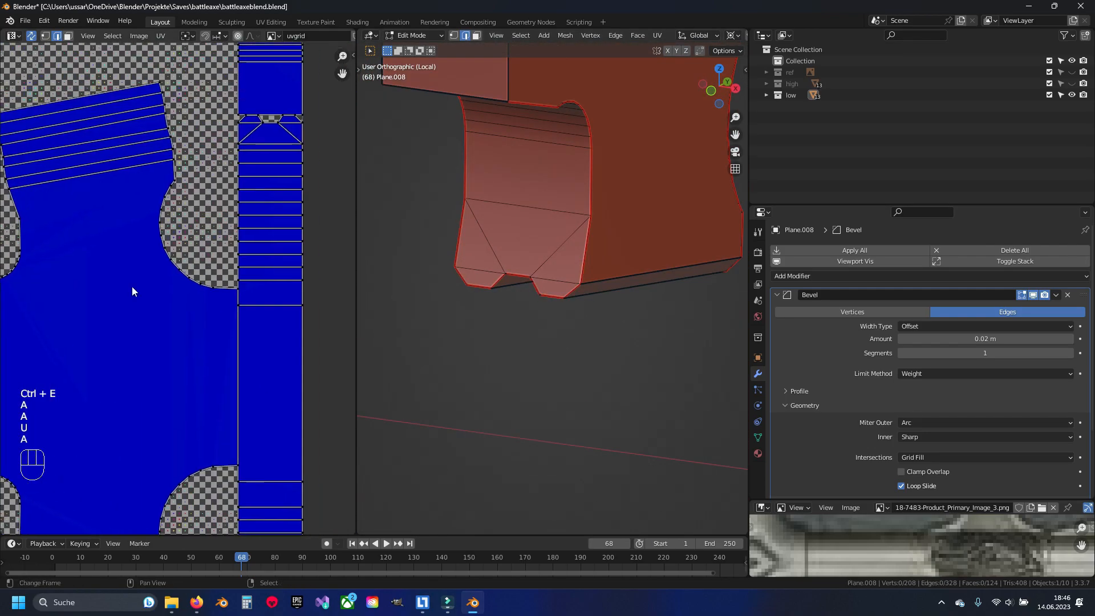
Reveal the hidden flared plate and unwrap all of the object's faces together
scroll(171, 297, "down", 5)
key("alt+h")
left_click(533, 290)
key("a")
key("u")
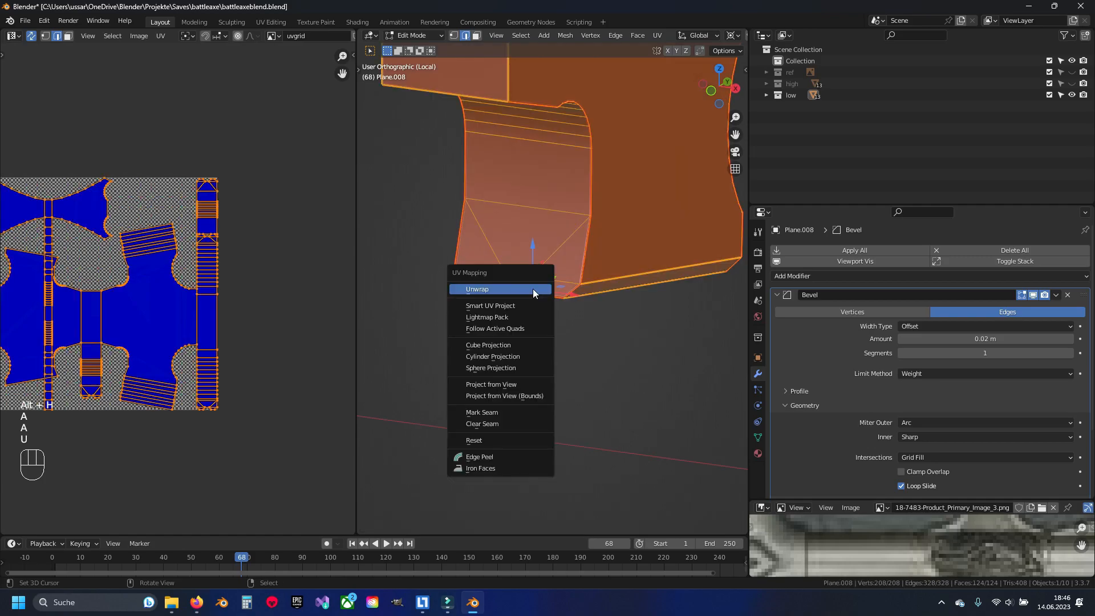
left_click(534, 290)
Finish editing the plate object, leave its isolated view, hide it and save the file
key("Tab")
key("KP_Divide")
key("h")
key("ctrl+s")
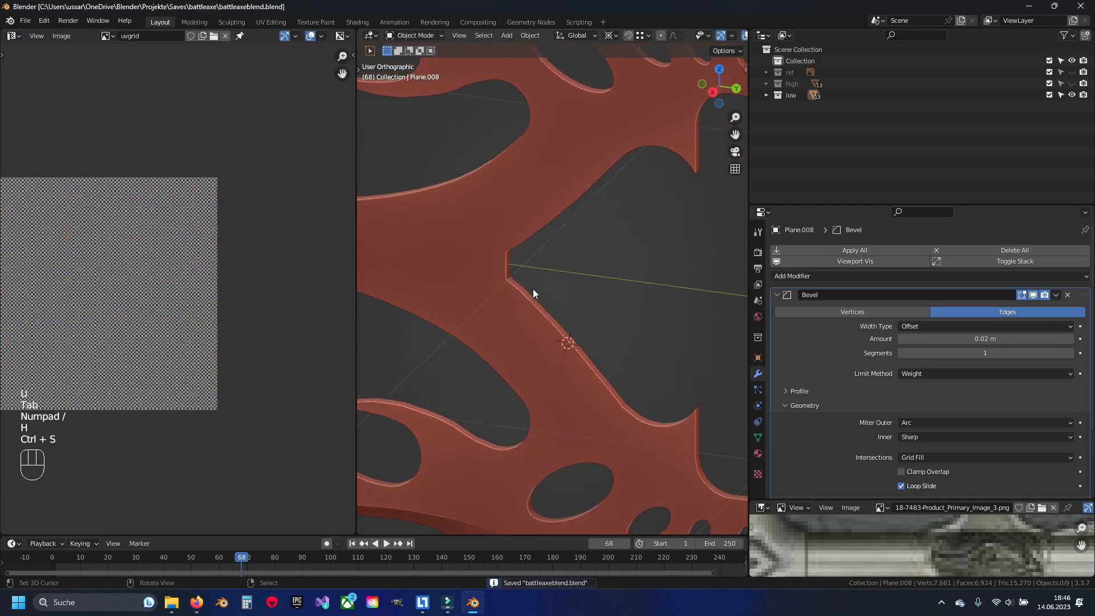
Isolate the flared cylindrical collar for editing and mark the outline of its round cap as a seam
scroll(542, 302, "down", 3)
left_click(480, 279)
key("KP_Divide")
key("Tab")
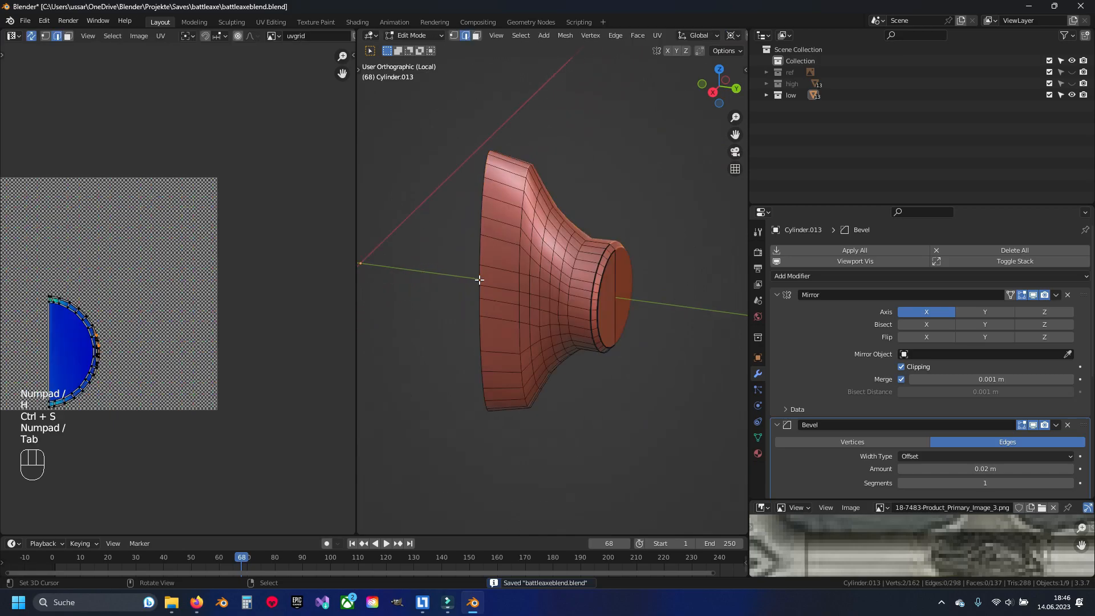
middle_click_drag(524, 289, 612, 315)
scroll(612, 315, "up", 3)
key("ctrl+z")
key("ctrl+z")
key("ctrl+e")
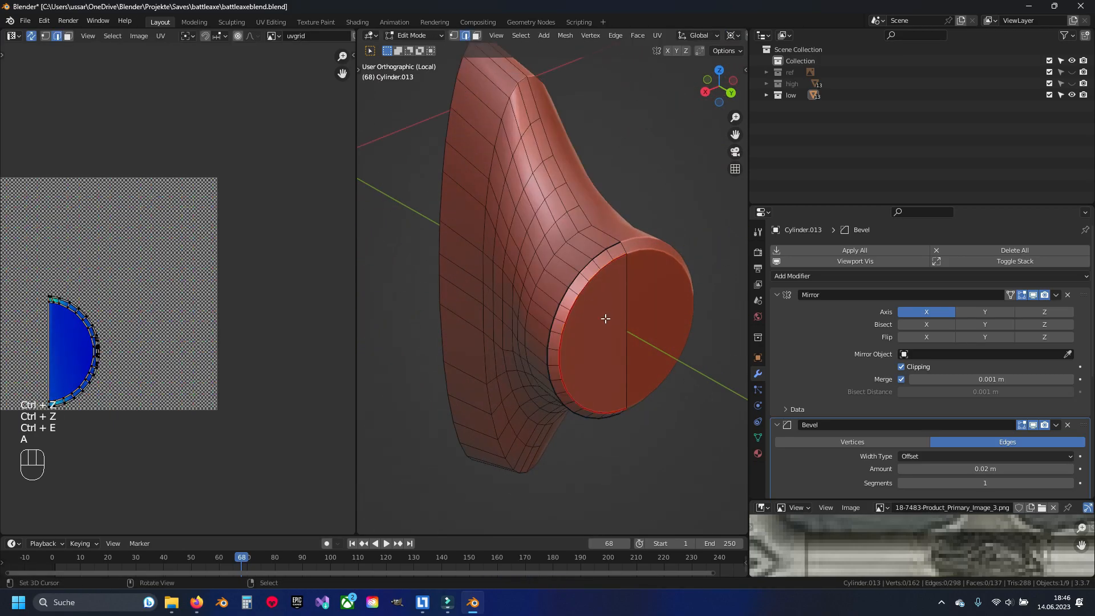
Unwrap the collar's mesh and apply its Mirror modifier
key("a")
key("u")
left_click(605, 318)
key("a")
middle_click_drag(174, 348, 218, 349, "shift")
key("Tab")
left_click(1055, 294)
left_click(1042, 308)
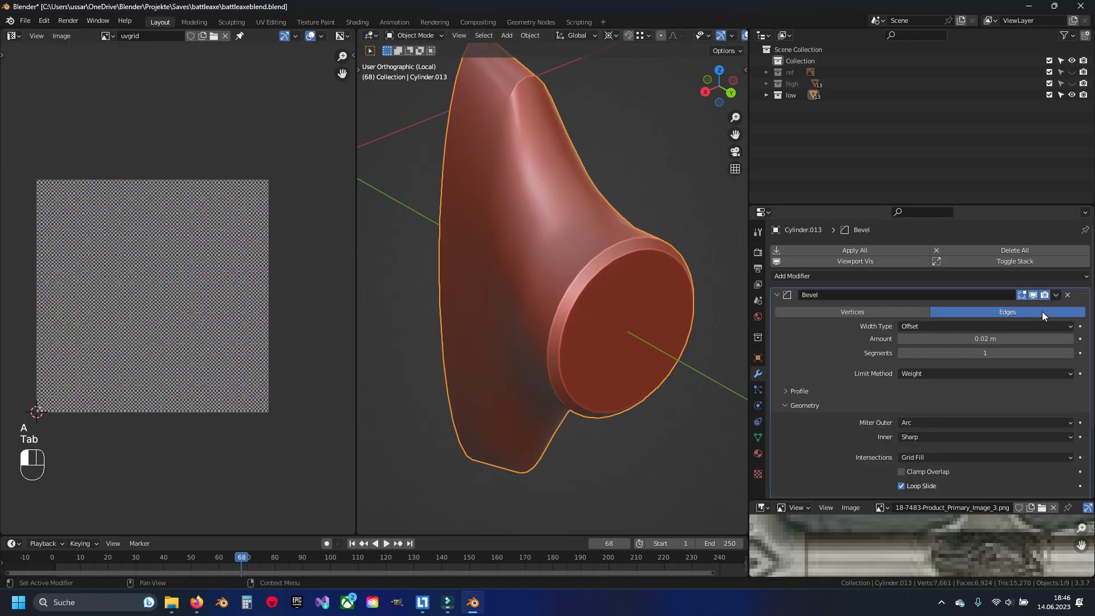
Dissolve the dividing edge across the collar's round cap and unwrap the collar into a full cap and two body halves
key("Tab")
left_click(588, 287, "shift")
key("x")
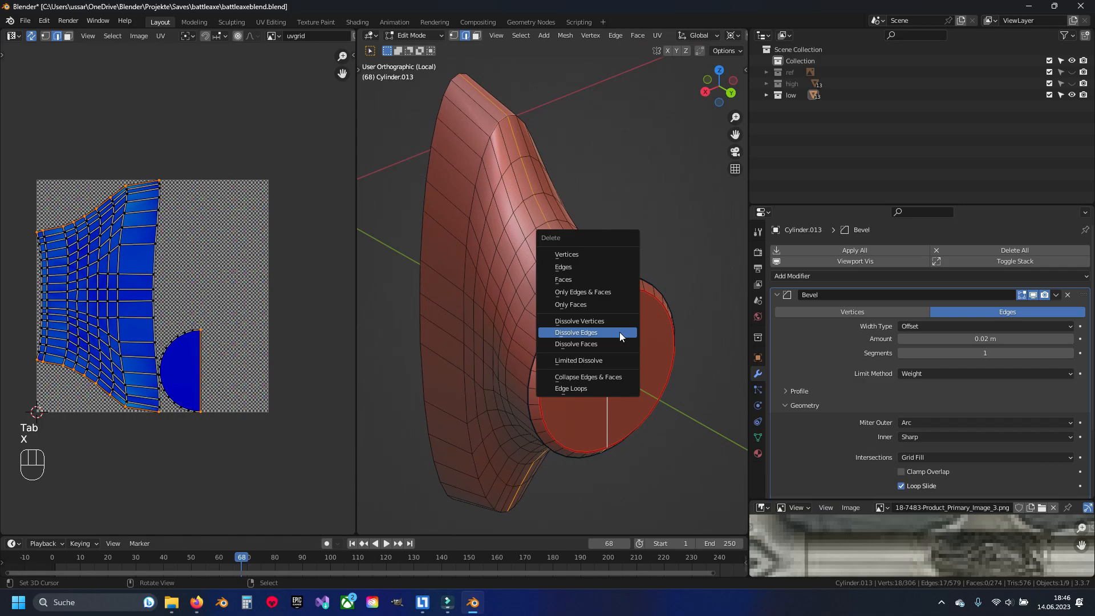
left_click(622, 335)
middle_click_drag(591, 318, 577, 344)
key("ctrl+z")
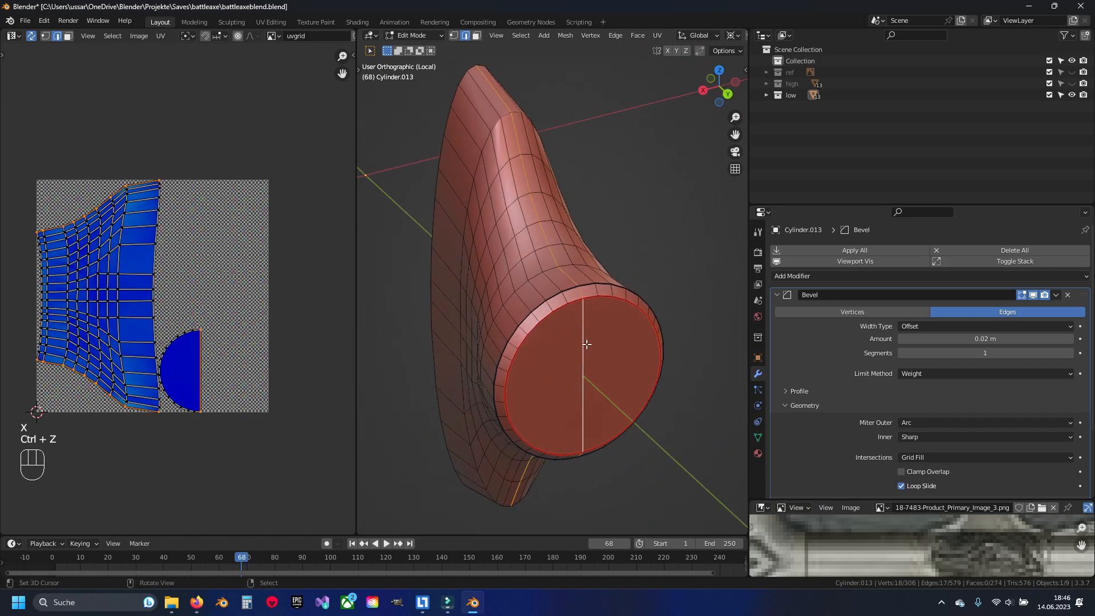
key("x")
left_click(587, 343)
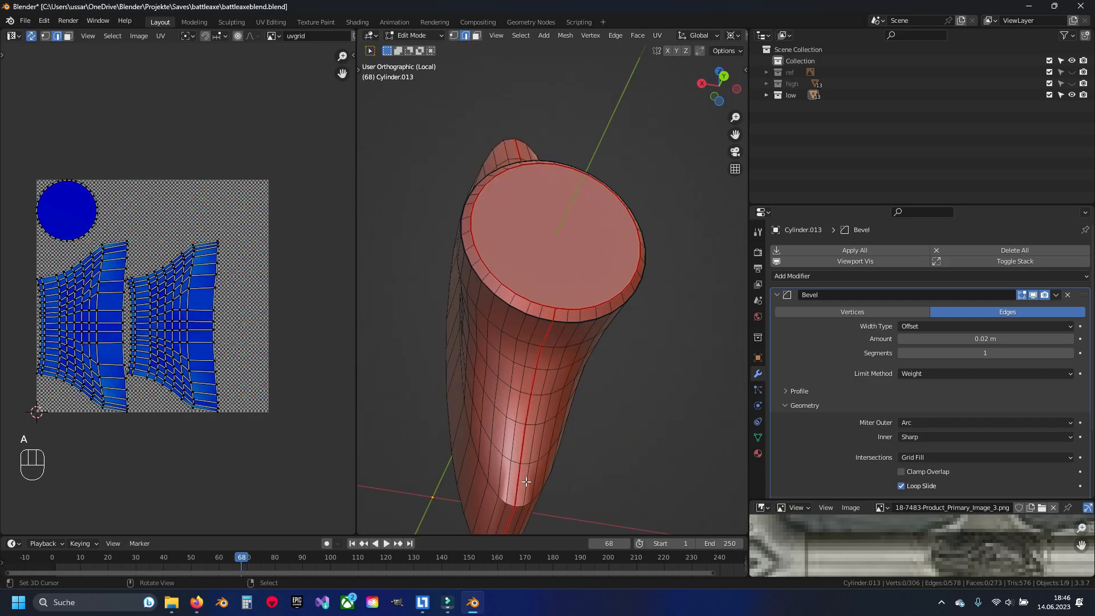
middle_click_drag(536, 263, 539, 390)
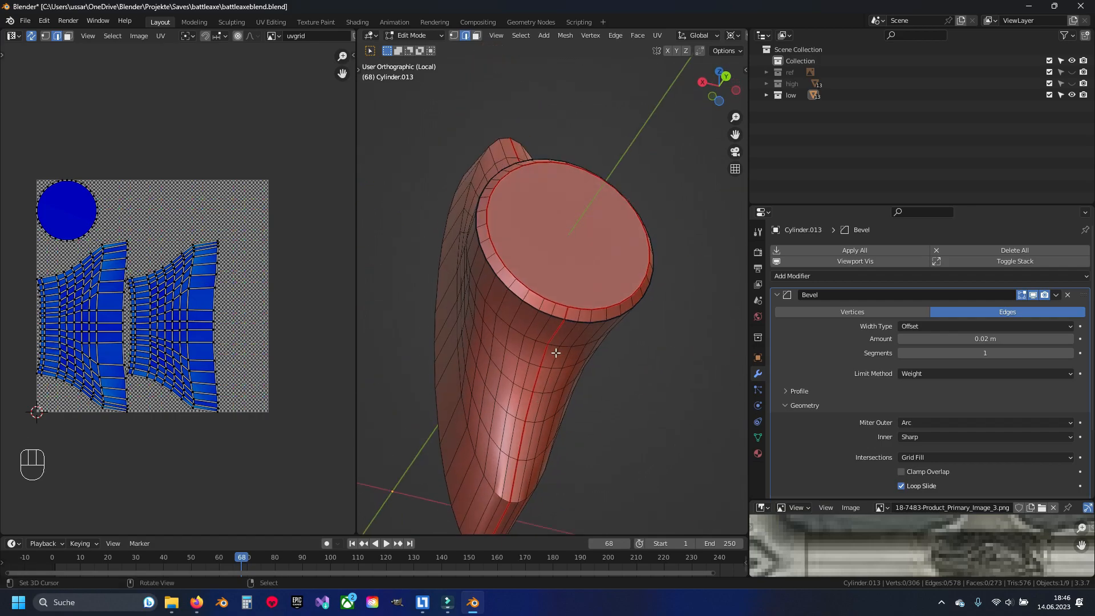
Finish editing the collar, return to the full axe, hide the collar and save the file
key("Tab")
key("KP_Divide")
key("h")
key("ctrl+s")
Isolate the axe blade for editing and mark the front rims of its oval holes as seams
left_click(560, 274)
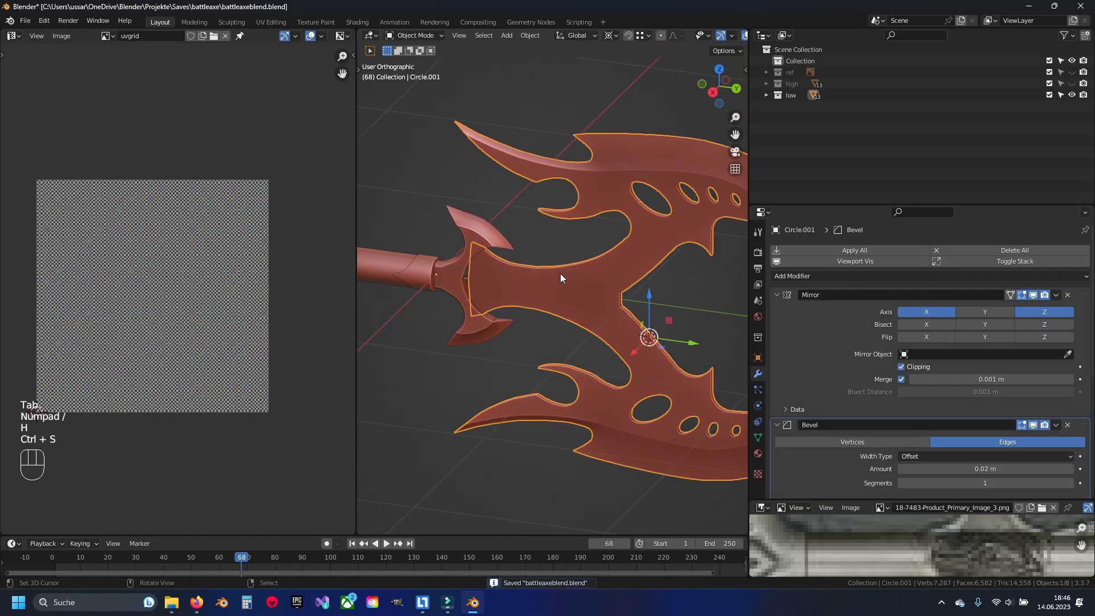
key("KP_Divide")
key("Tab")
scroll(560, 272, "up", 5)
middle_click_drag(560, 273, 543, 296)
scroll(547, 308, "up", 4)
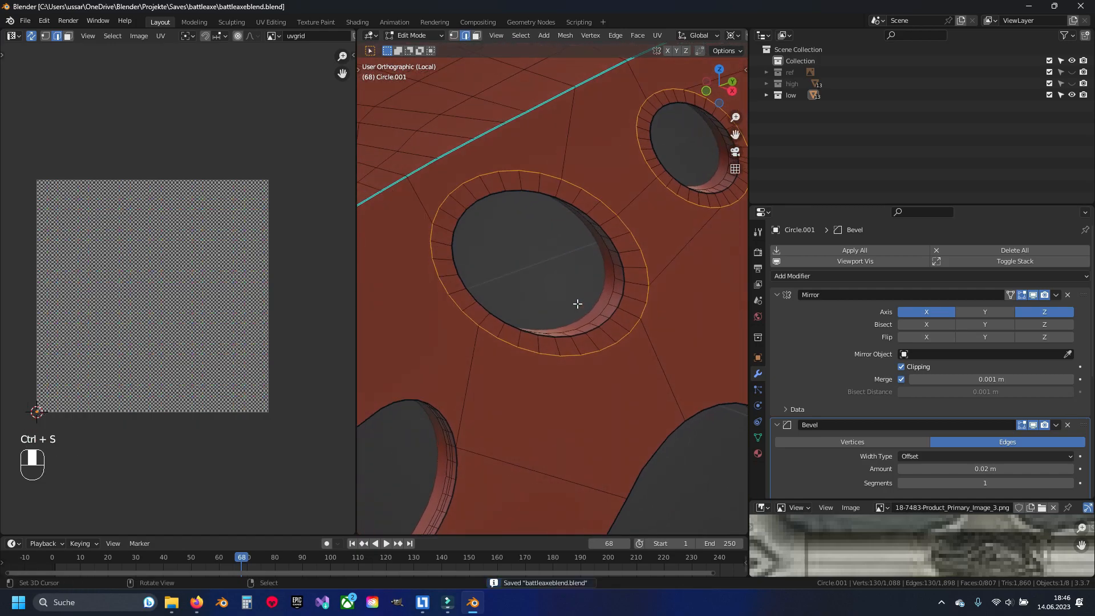
middle_click_drag(589, 239, 525, 272)
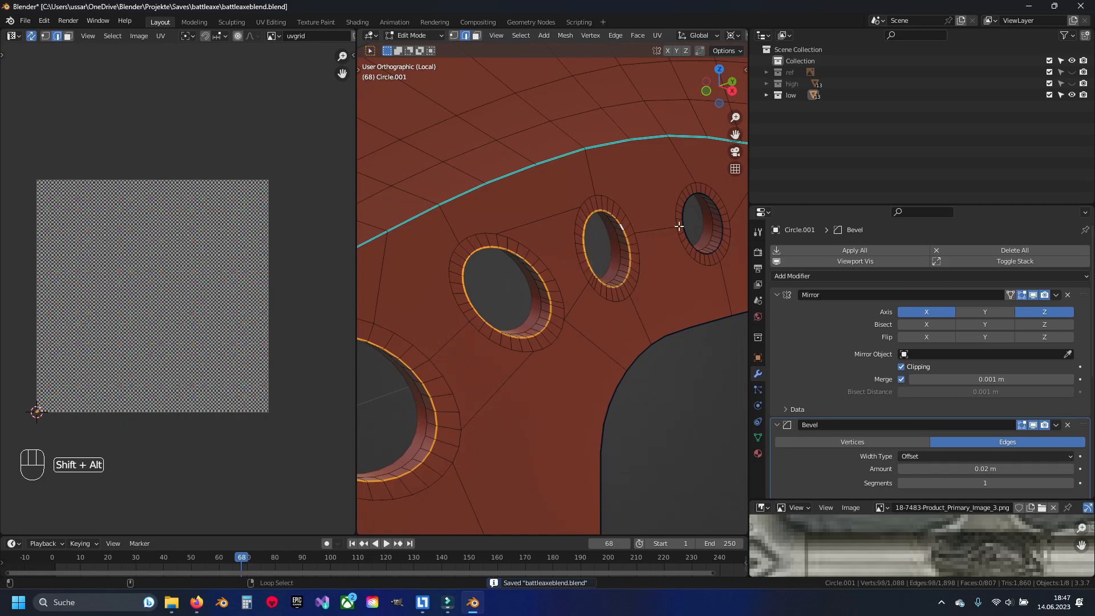
key("ctrl+e")
key("a")
Select the front outline edges along the blade's hooks, neck and end face, up to the pointed tip
middle_click_drag(574, 267, 568, 344)
middle_click_drag(659, 355, 538, 340)
scroll(536, 342, "down", 3)
middle_click_drag(505, 388, 653, 281, "shift")
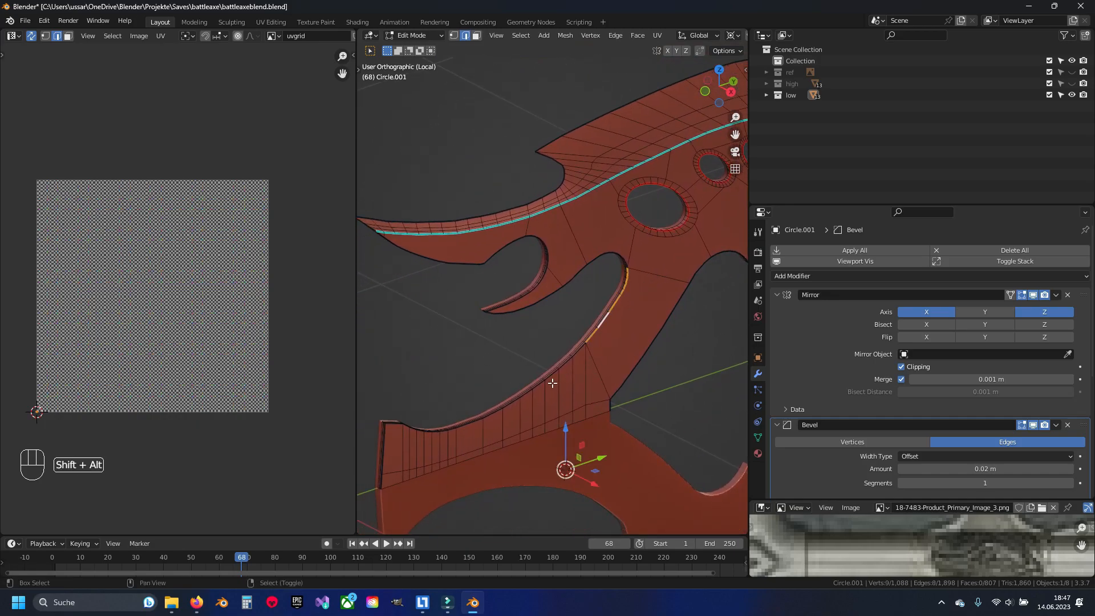
middle_click_drag(552, 385, 582, 346, "shift")
middle_click_drag(475, 385, 548, 355, "shift")
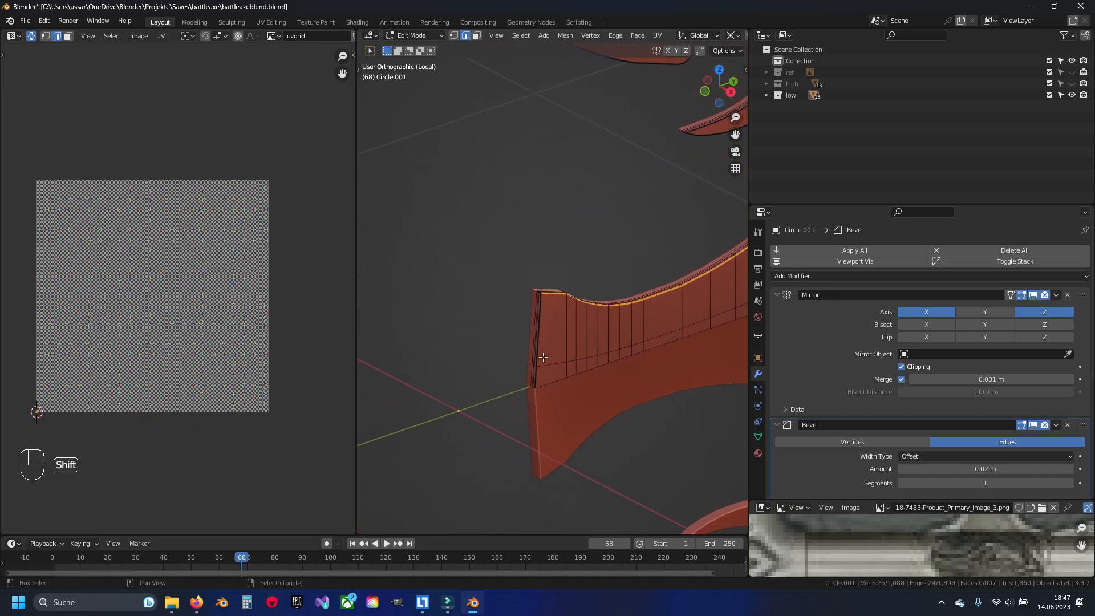
middle_click_drag(681, 253, 649, 274, "shift")
left_click(541, 293, "alt+shift")
left_click(437, 236, "alt+shift")
middle_click_drag(436, 232, 650, 286, "shift")
scroll(616, 268, "up", 4)
left_click(520, 227, "shift")
left_click(523, 226, "shift")
middle_click_drag(529, 229, 396, 342, "shift")
scroll(396, 342, "up", 5)
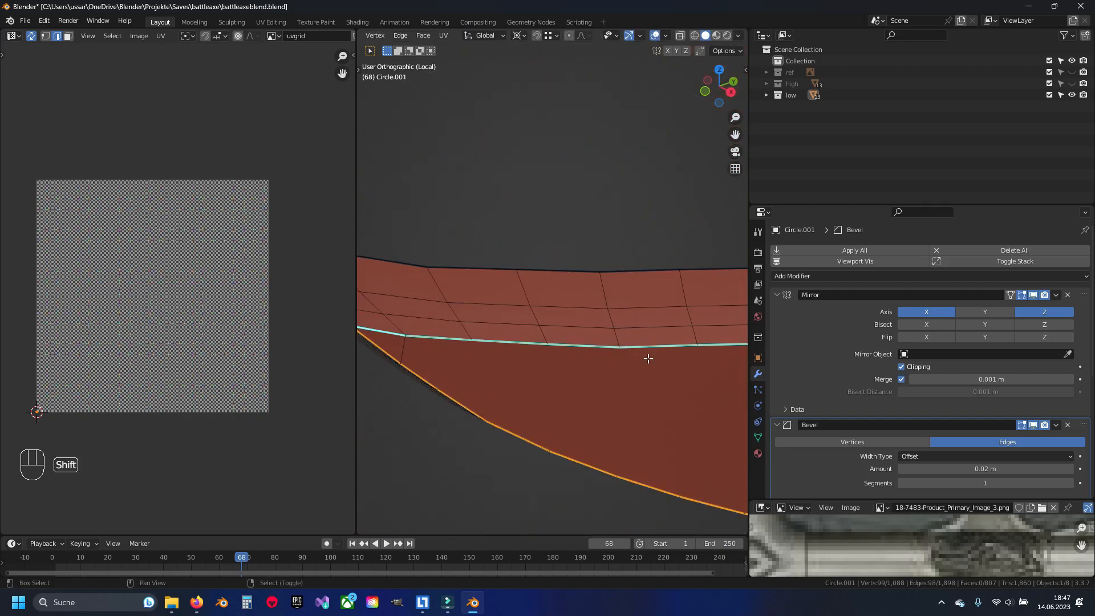
Hide the Sharp edge overlay and add the boundary line between the blade's flat body and cutting bevel to the selection
scroll(619, 324, "down", 2)
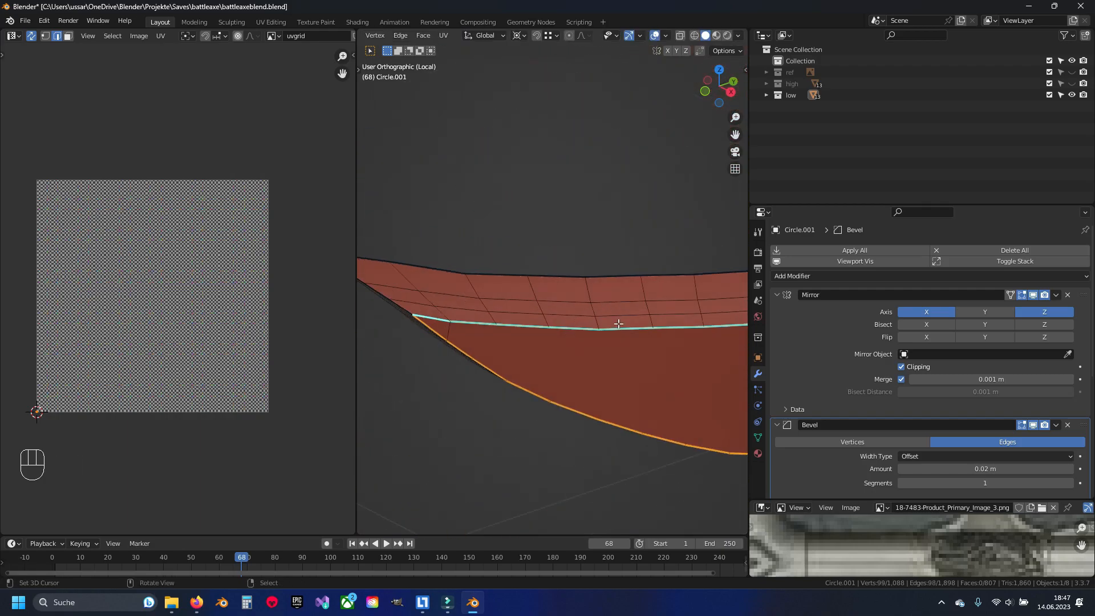
left_click(666, 35)
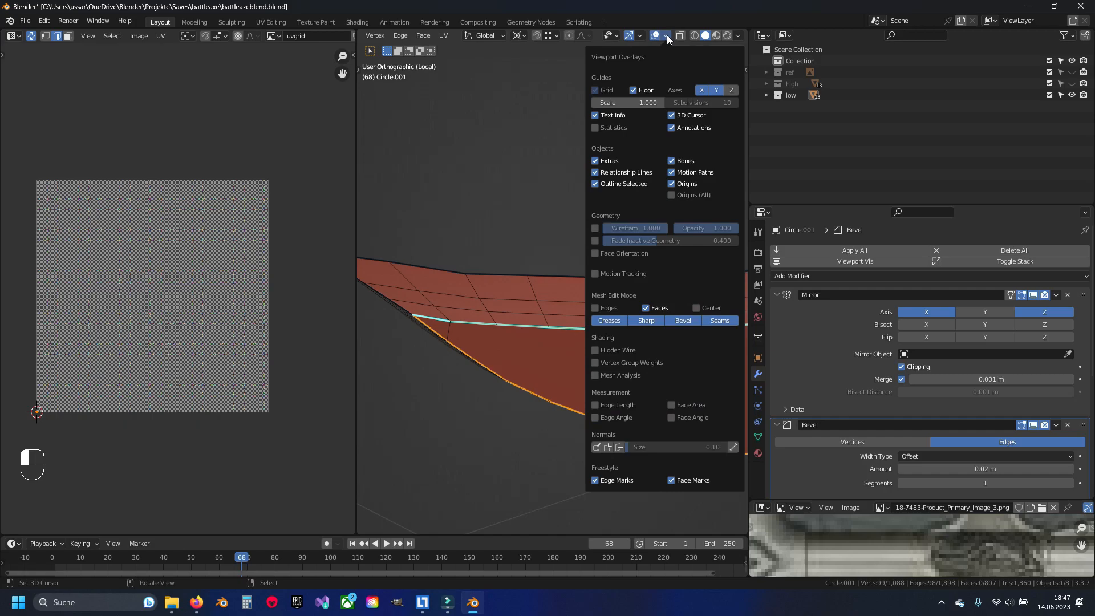
left_click(641, 320)
scroll(633, 315, "down", 4)
middle_click_drag(677, 318, 457, 362, "shift")
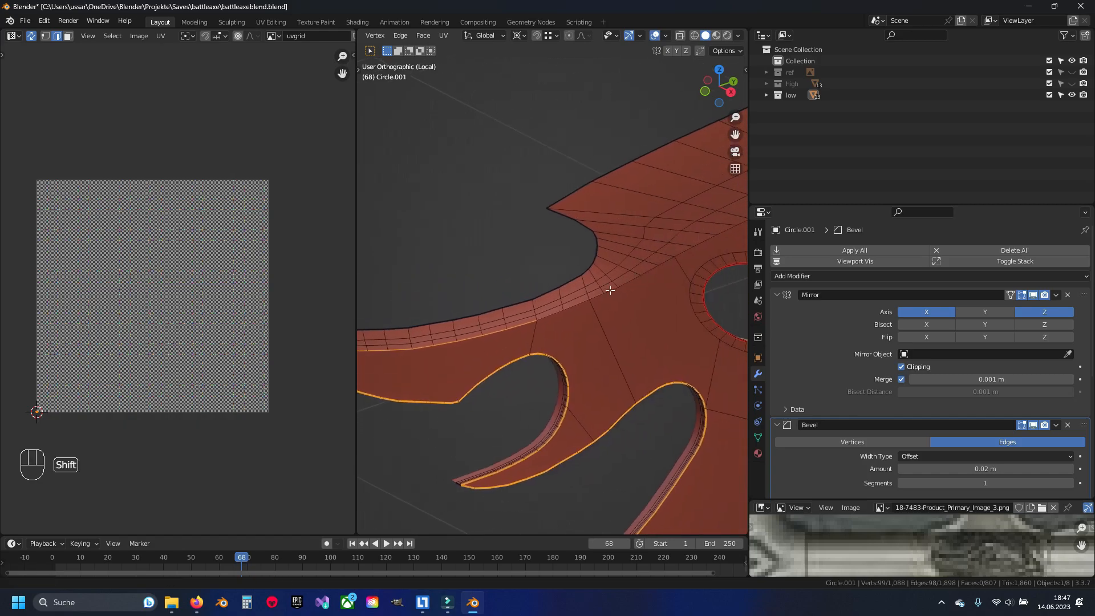
middle_click_drag(620, 281, 548, 342, "shift")
scroll(546, 364, "up", 2)
middle_click_drag(637, 297, 485, 360, "shift")
right_click(487, 368, "alt+shift")
middle_click_drag(710, 262, 514, 353, "shift")
right_click(506, 343, "alt+shift")
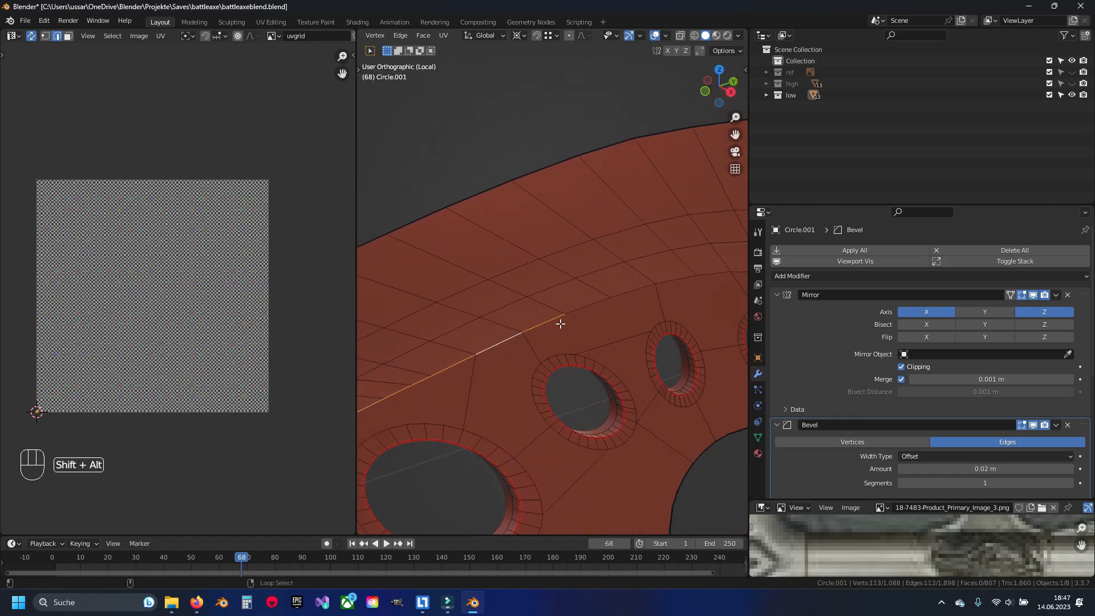
right_click(656, 294, "alt+shift")
Add the blade's curved back contour, from the cutting end past the small spike to the neck, to the edge selection
middle_click_drag(657, 294, 528, 290, "shift")
middle_click_drag(660, 379, 551, 266, "shift")
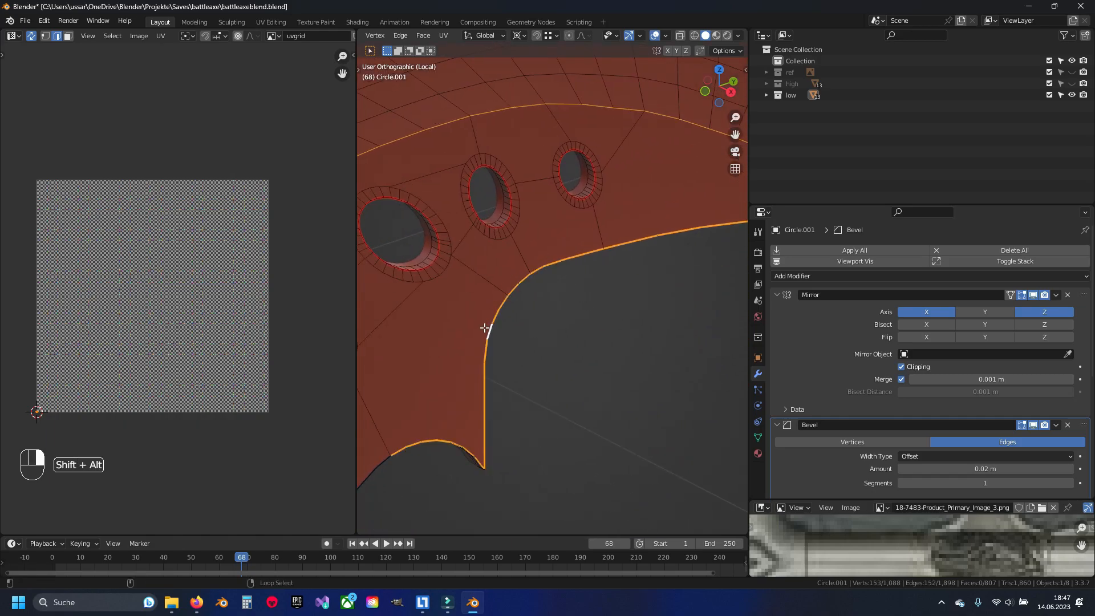
middle_click_drag(485, 329, 583, 293, "shift")
middle_click_drag(463, 402, 488, 375, "shift")
right_click(487, 374, "alt+shift")
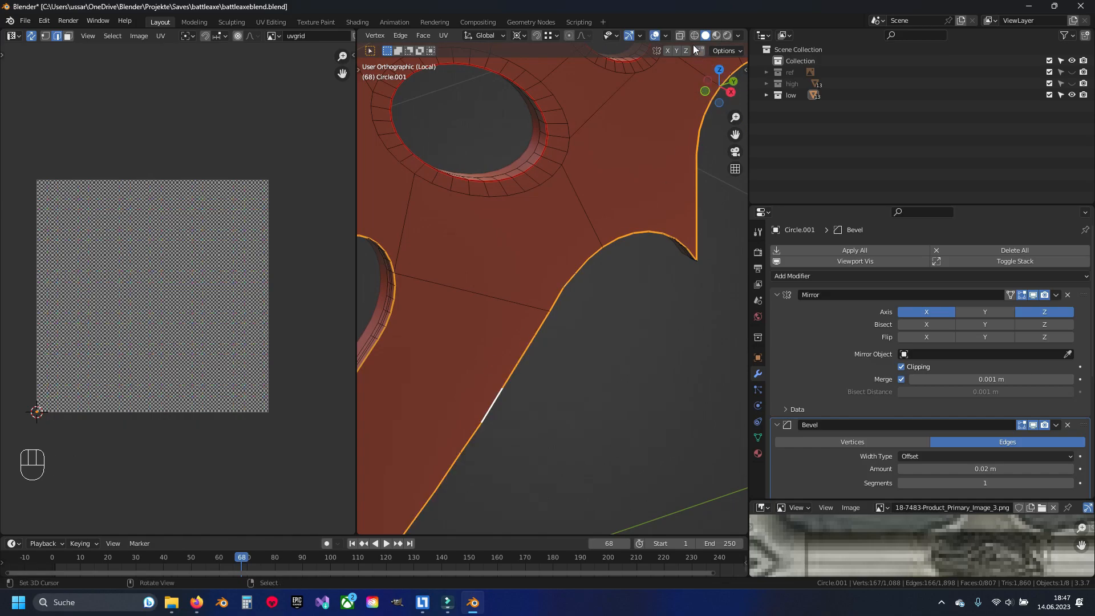
Show the Sharp edge overlay again, mark the selected outline edges as seams and unwrap the blade
left_click(670, 35)
left_click(643, 319)
middle_click_drag(513, 179, 601, 254, "shift")
middle_click_drag(537, 215, 574, 242, "shift")
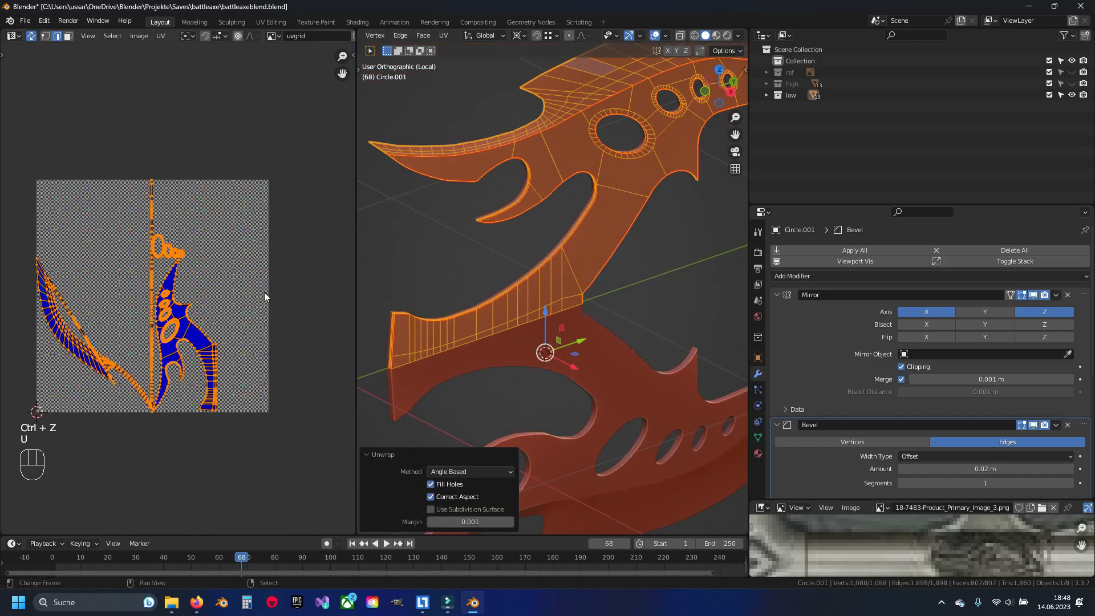
Examine the blade's UV islands for stretching, including the body, cutting bevel, hole rings and long rim strip
scroll(251, 297, "up", 5)
middle_click_drag(182, 296, 345, 100, "shift")
scroll(569, 271, "down", 2)
key("a")
middle_click_drag(223, 207, 188, 286, "shift")
scroll(199, 244, "down", 2)
key("a")
middle_click_drag(280, 170, 272, 235, "shift")
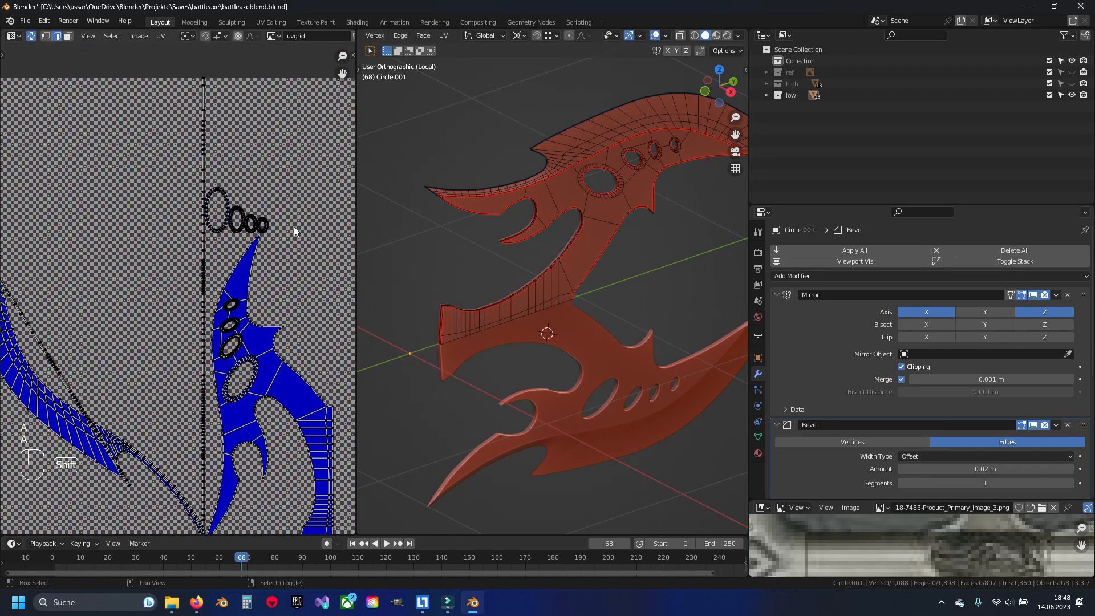
Apply the blade's Mirror modifier and return to editing its mesh
key("Tab")
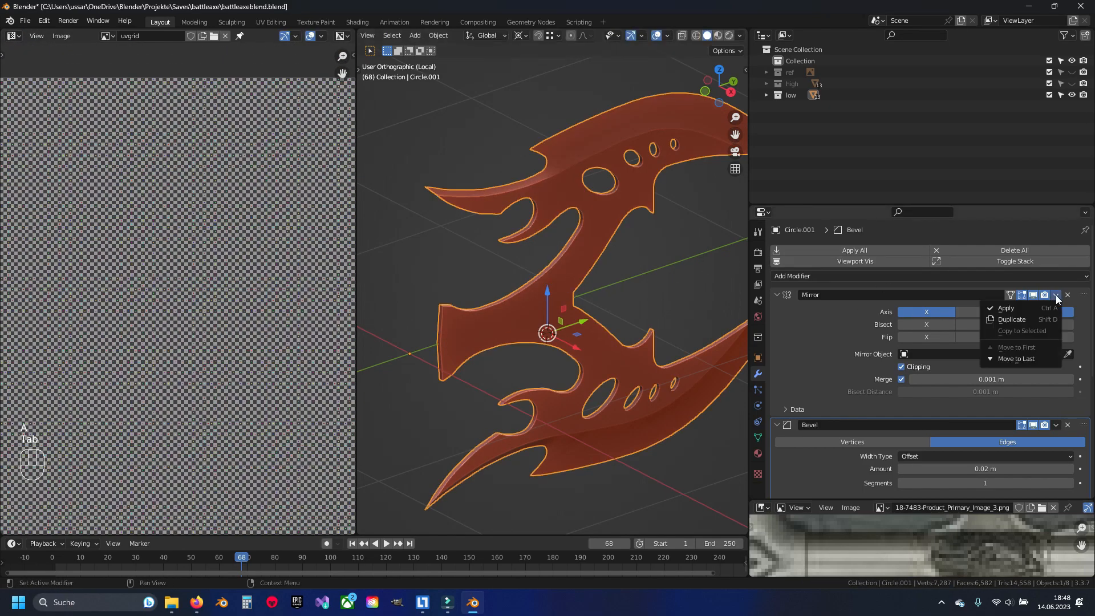
left_click(1008, 308)
key("Tab")
Dissolve the mirror centre edge loop across the blade's neck and the middle edge loop along its outer rim
scroll(599, 299, "up", 5)
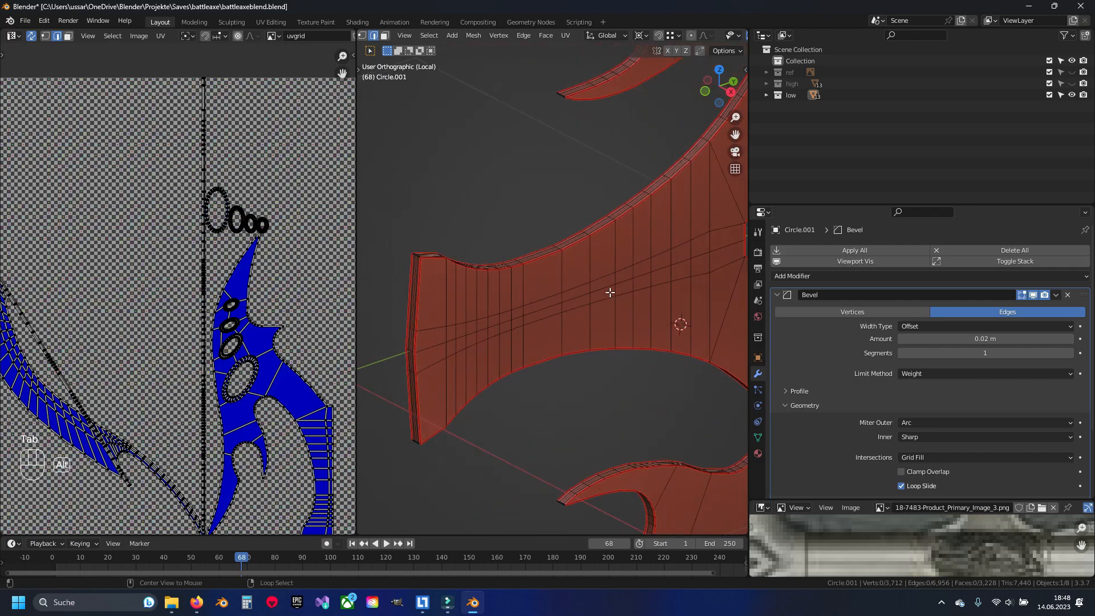
key("x")
left_click(608, 288)
scroll(540, 310, "up", 4)
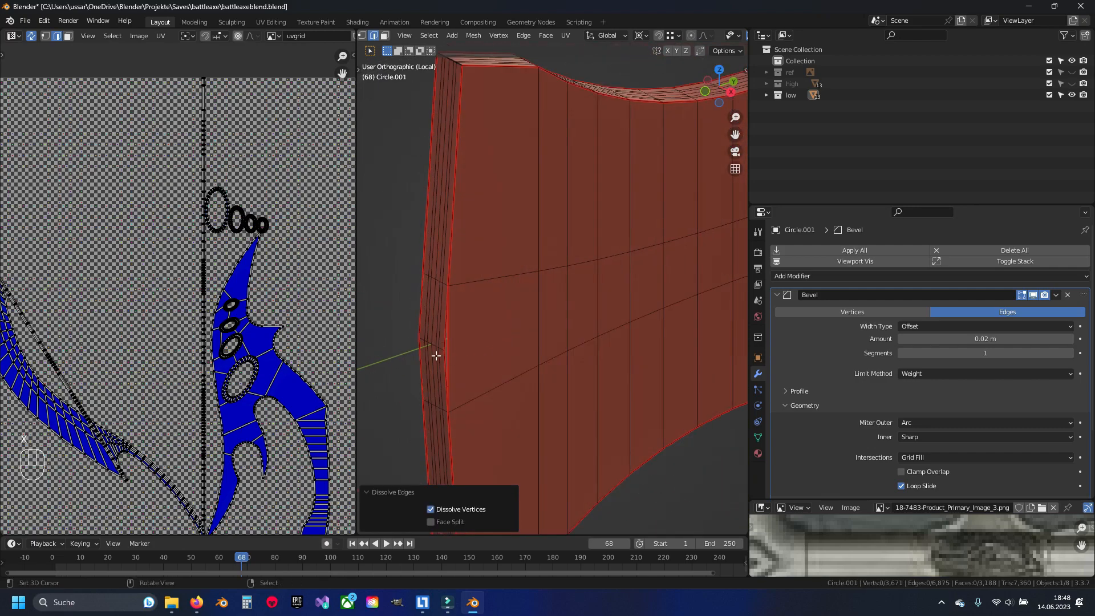
left_click(431, 344, "alt")
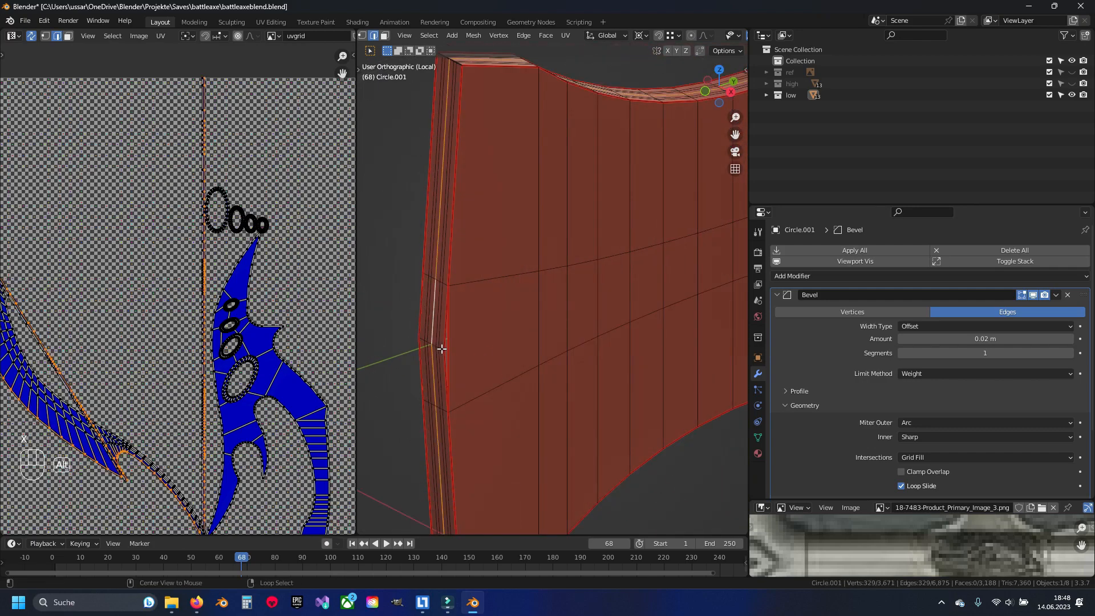
key("x")
left_click(445, 349)
middle_click_drag(490, 328, 564, 333)
middle_click_drag(565, 334, 588, 340)
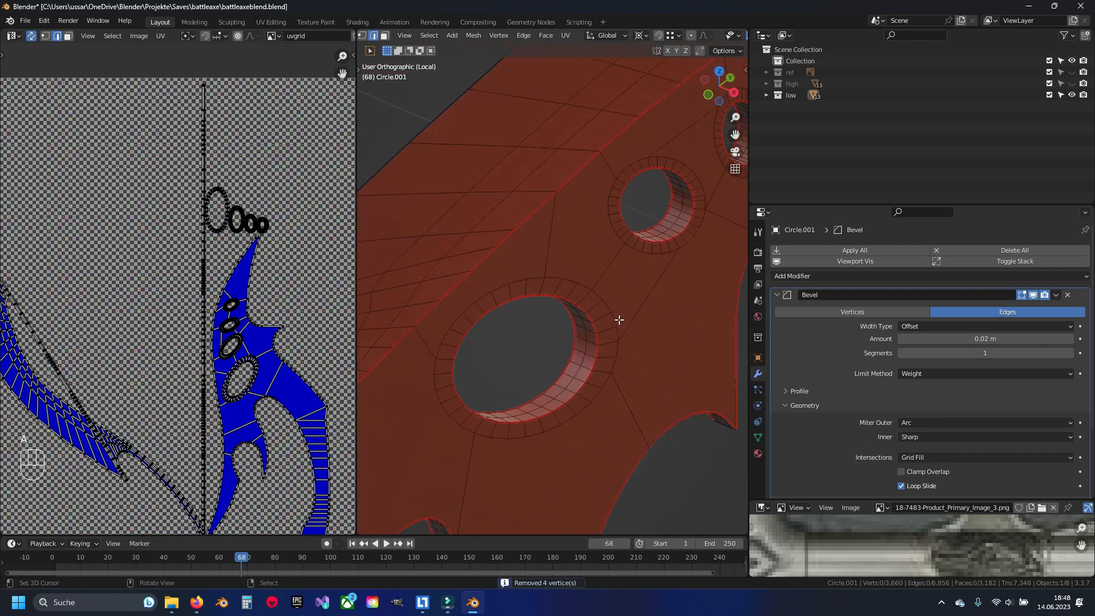
Dissolve the middle edge loops inside the upper half's oval holes and unwrap the full blade again
scroll(582, 342, "up", 3)
left_click(573, 356, "alt")
middle_click_drag(619, 249, 513, 396, "shift")
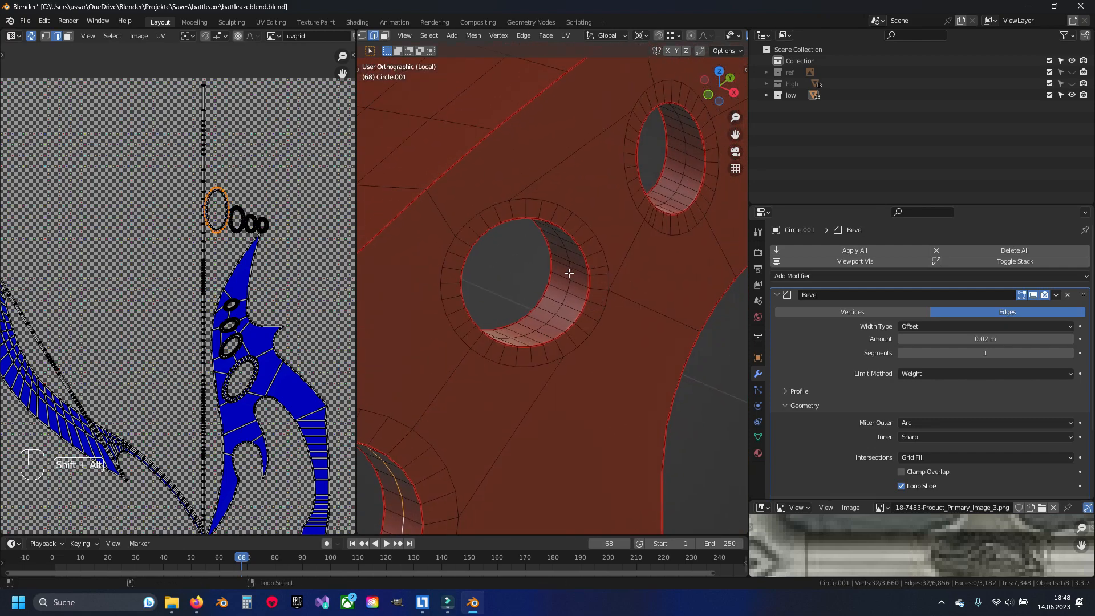
right_click(660, 279)
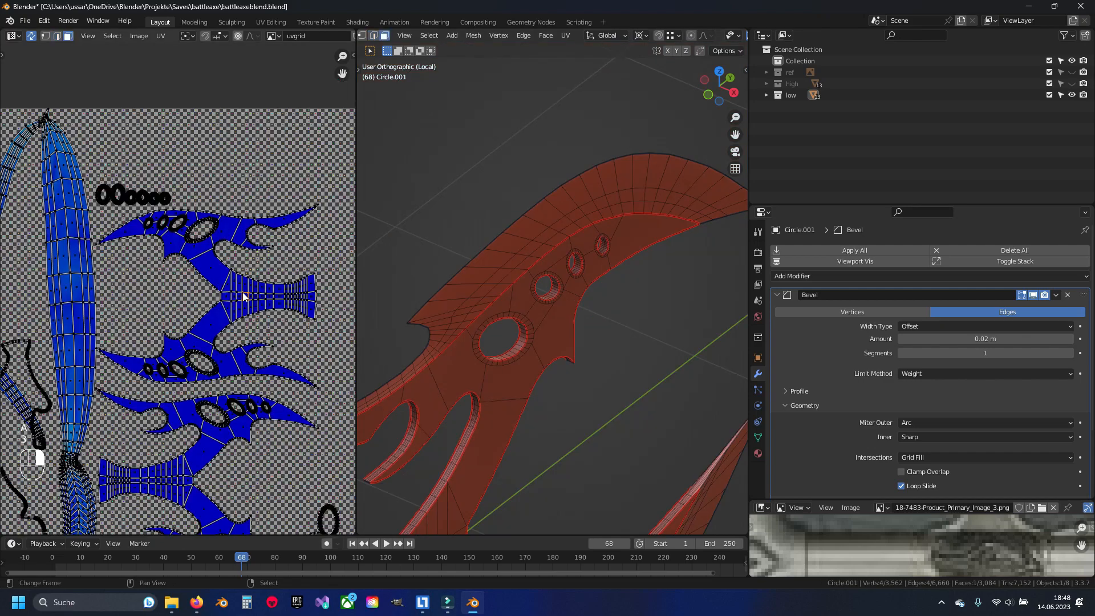
Select the blade's large flat body islands as linked faces and hide them
middle_click_drag(210, 427, 233, 385, "shift")
key("ctrl+l")
scroll(228, 388, "down", 2)
key("h")
middle_click_drag(547, 342, 591, 326, "shift")
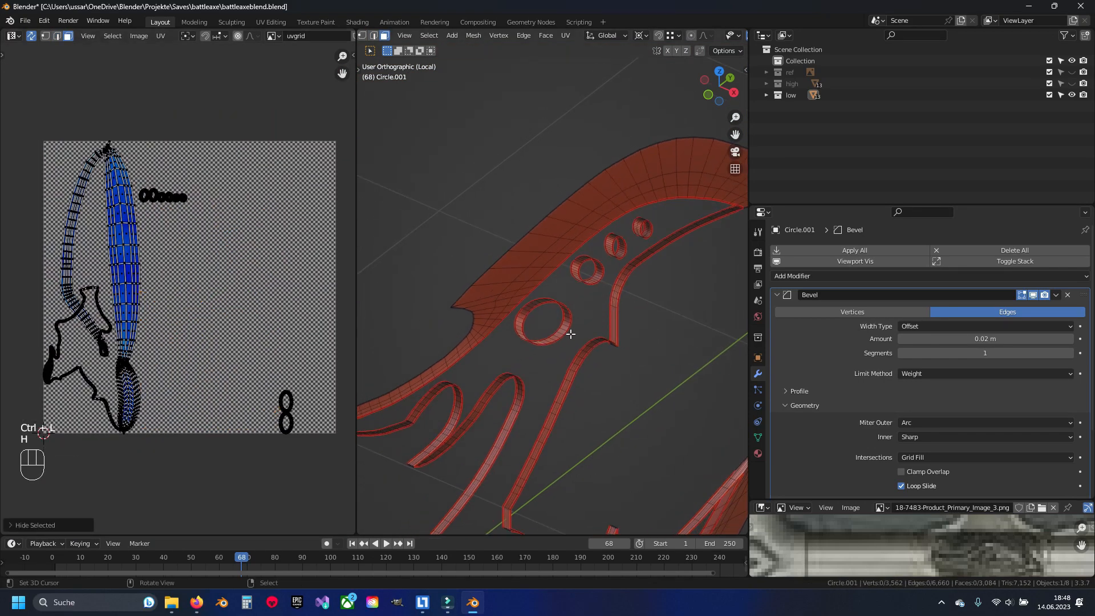
Mark one crosswise edge on each oval hole ring in the blade's upper half as a seam
key("2")
scroll(601, 418, "up", 6)
middle_click_drag(709, 248, 626, 312, "shift")
right_click(665, 344, "shift")
right_click(667, 303, "shift")
middle_click_drag(738, 226, 619, 288, "shift")
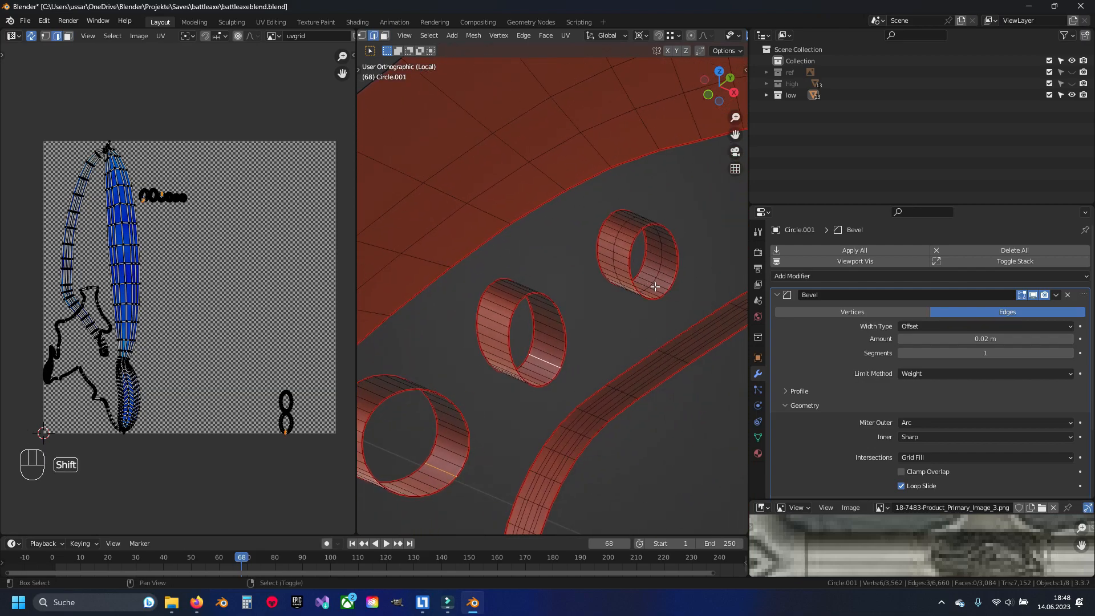
key("ctrl+e")
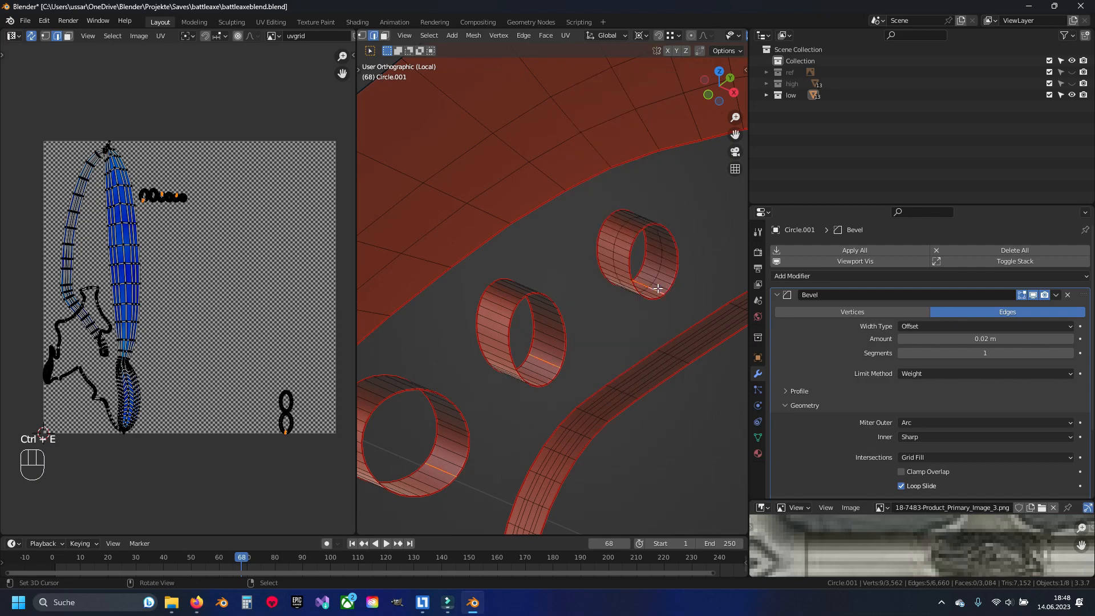
left_click(659, 289)
middle_click_drag(536, 399, 570, 358)
Unwrap the visible faces and hide the upper holes' straightened strip islands
key("a")
key("3")
scroll(178, 369, "up", 8)
middle_click_drag(109, 342, 334, 206)
right_click(183, 174, "shift")
key("ctrl+l")
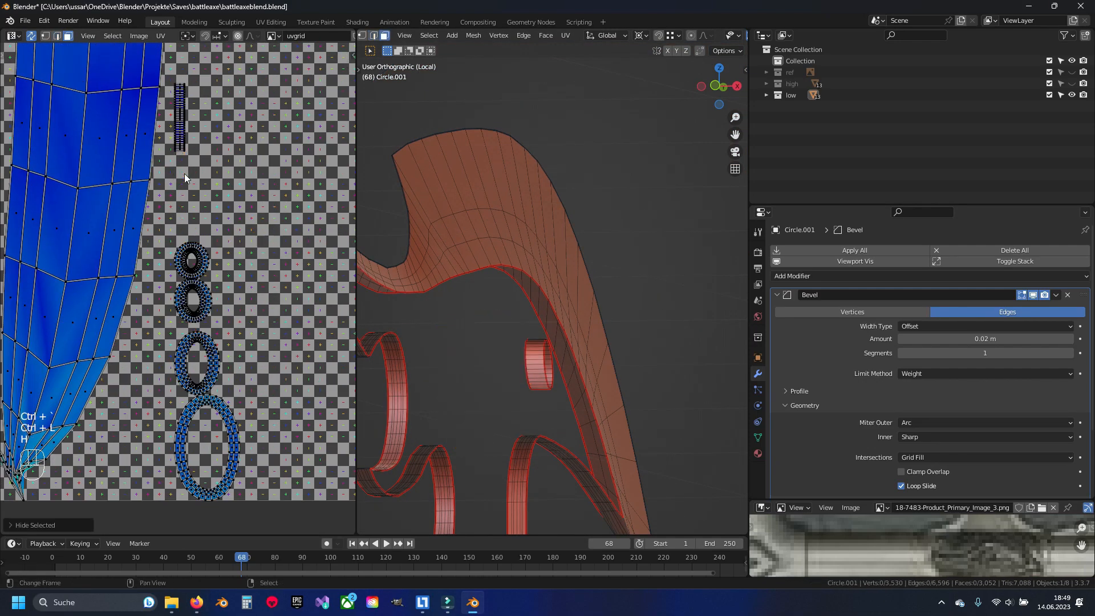
key("h")
Dissolve the middle edge loops inside the oval holes of the blade's lower half
scroll(598, 344, "down", 8)
middle_click_drag(598, 345, 547, 379)
middle_click_drag(551, 389, 562, 289, "shift")
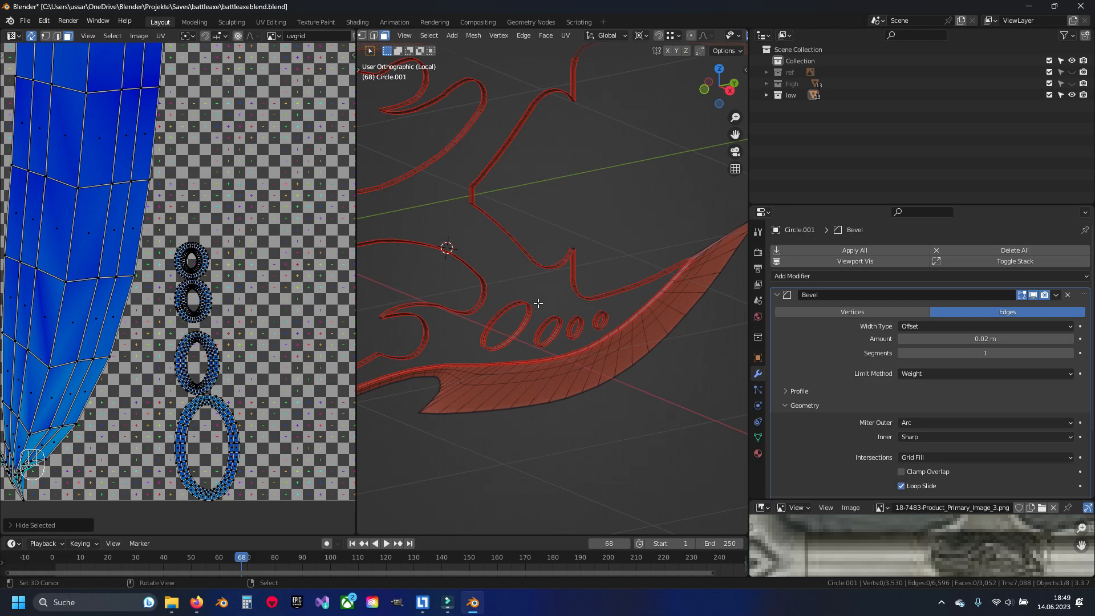
scroll(550, 326, "up", 8)
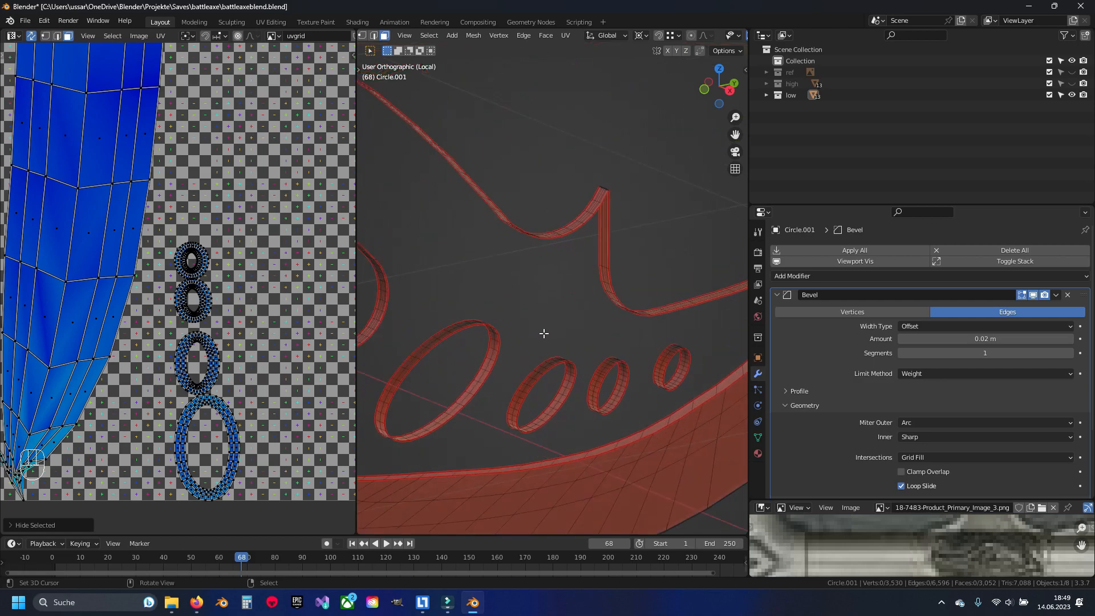
key("2")
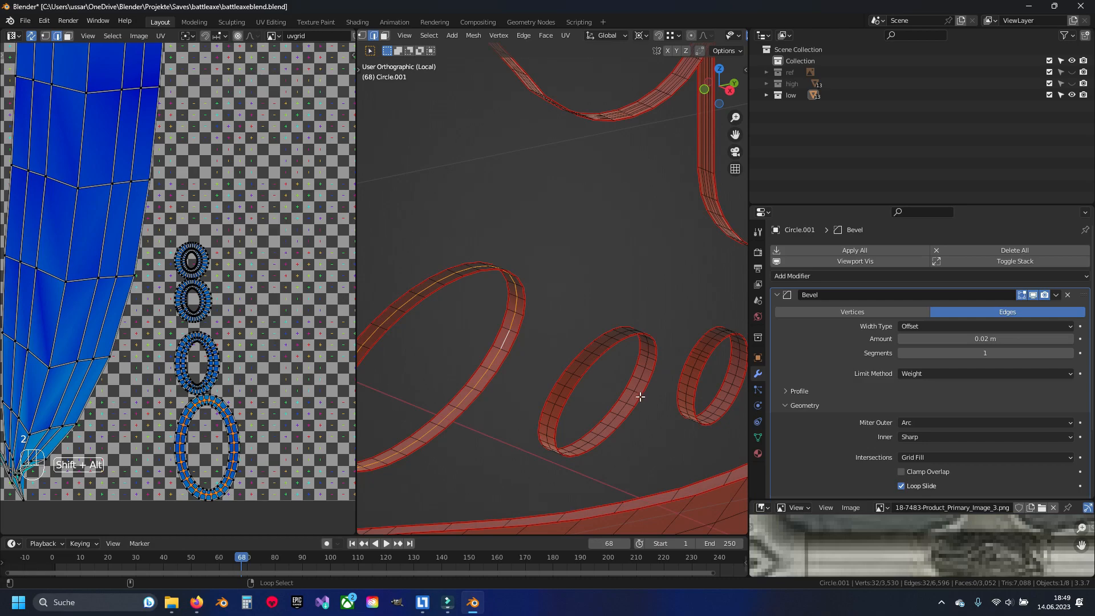
left_click(638, 388, "alt+shift")
middle_click_drag(728, 389, 594, 388, "shift")
left_click(594, 389, "alt+shift")
left_click(690, 364, "alt+shift")
key("ctrl+x")
Mark one crosswise edge on each lower hole ring as a seam and unwrap the visible faces
key("alt+a")
left_click(691, 367)
left_click(591, 392, "shift")
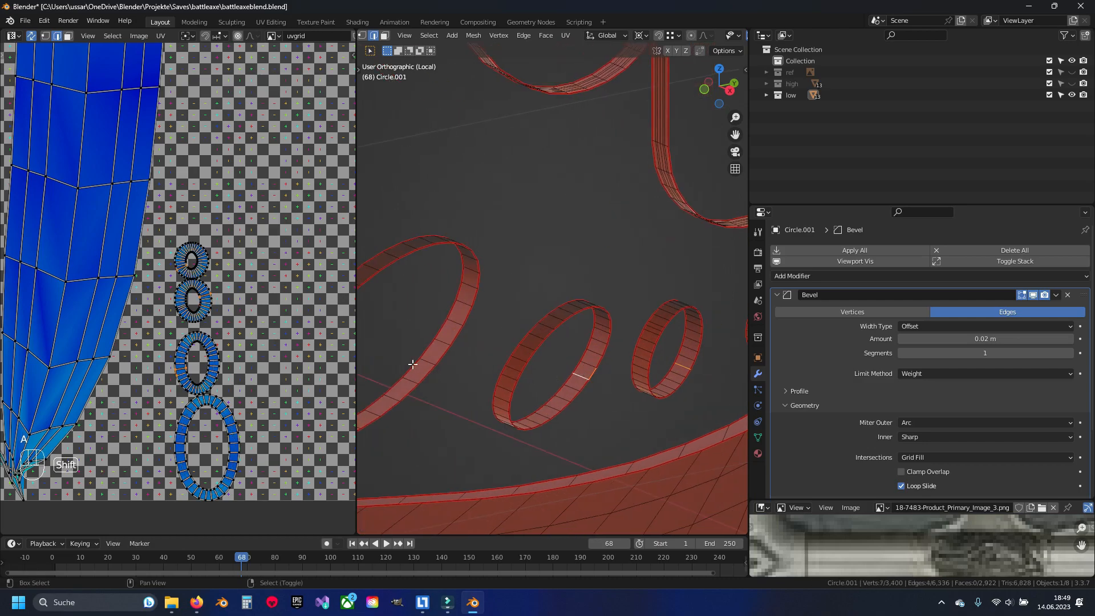
left_click(413, 363, "shift")
key("ctrl+e")
left_click(515, 348)
key("3")
key("a")
key("u")
left_click(549, 330)
Hide the lower holes' linked strip islands and save the file
scroll(216, 233, "down", 2)
key("ctrl+l")
key("h")
key("ctrl+l")
key("h")
scroll(552, 297, "down", 7)
key("2")
key("ctrl+s")
Mark the remaining edges on both sides of the narrow rim strip at one pointed blade tip as seams
scroll(206, 365, "down", 2)
middle_click_drag(194, 308, 228, 260, "shift")
scroll(531, 410, "down", 2)
middle_click_drag(487, 396, 483, 409, "shift")
scroll(178, 219, "up", 4)
middle_click_drag(177, 217, 285, 385, "shift")
middle_click_drag(479, 319, 562, 267)
scroll(563, 272, "up", 8)
middle_click_drag(540, 214, 422, 336, "shift")
middle_click_drag(456, 204, 526, 394, "shift")
scroll(507, 300, "up", 1)
scroll(503, 291, "up", 3)
middle_click_drag(442, 209, 553, 345, "shift")
scroll(502, 256, "up", 4)
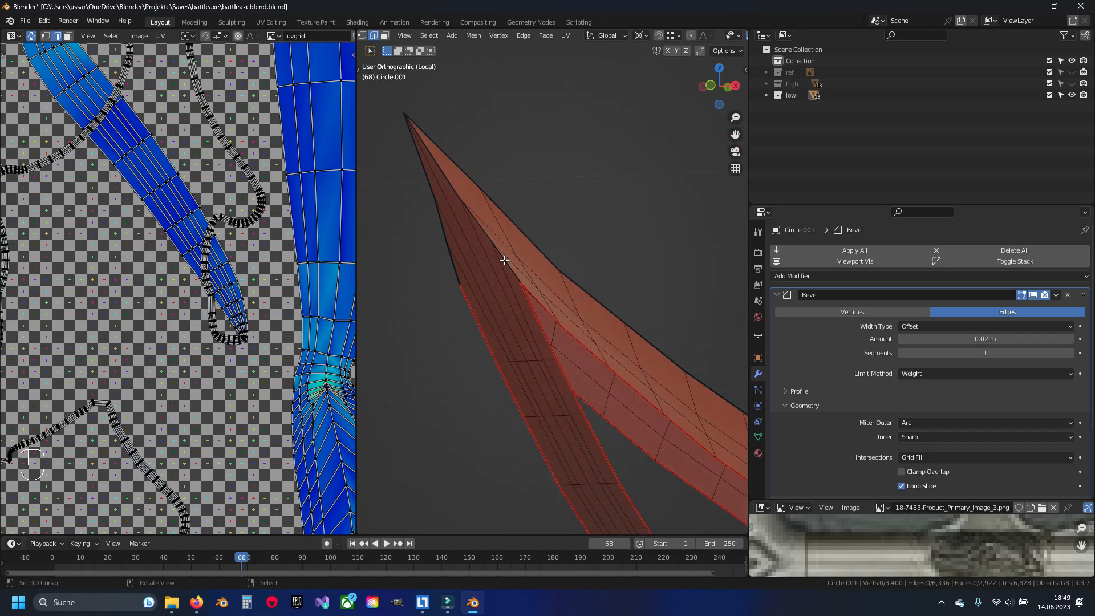
left_click(423, 141, "ctrl")
left_click(419, 163, "shift")
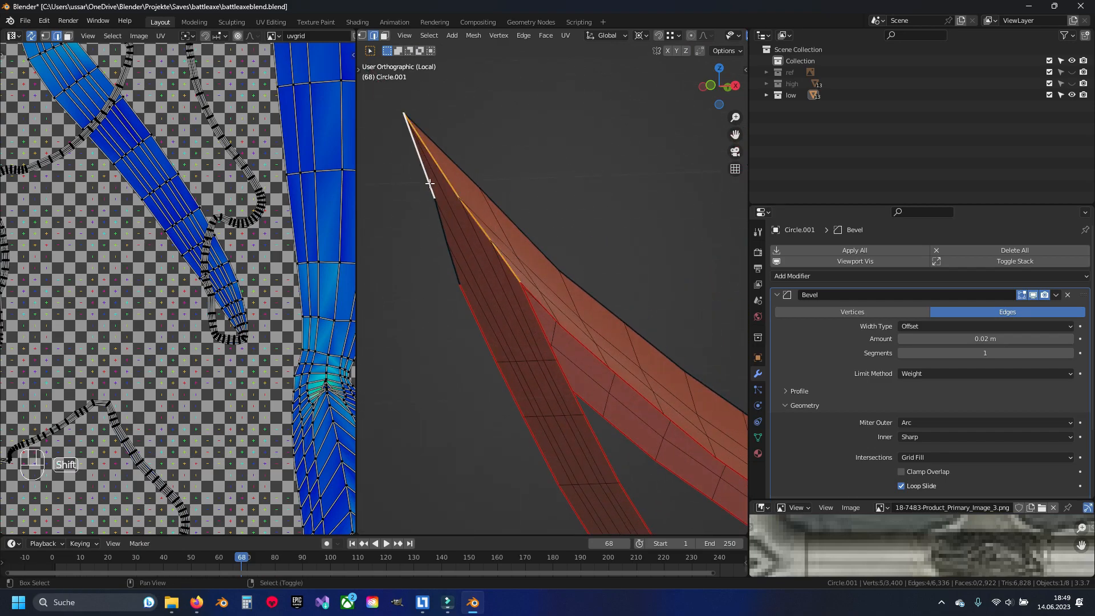
key("ctrl+e")
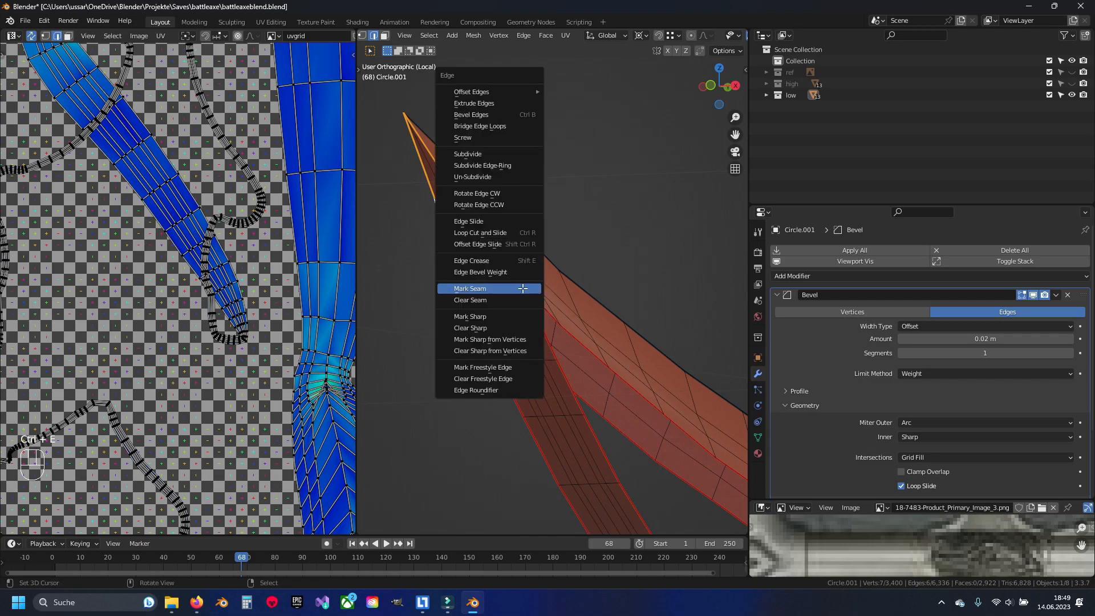
left_click(517, 287)
Mark the matching rim edges at the opposite blade tip as seams and unwrap the visible faces
key("alt+a")
scroll(514, 320, "down", 6)
scroll(512, 340, "up", 4)
middle_click_drag(479, 379, 688, 324, "shift")
scroll(523, 303, "up", 7)
scroll(594, 277, "up", 2)
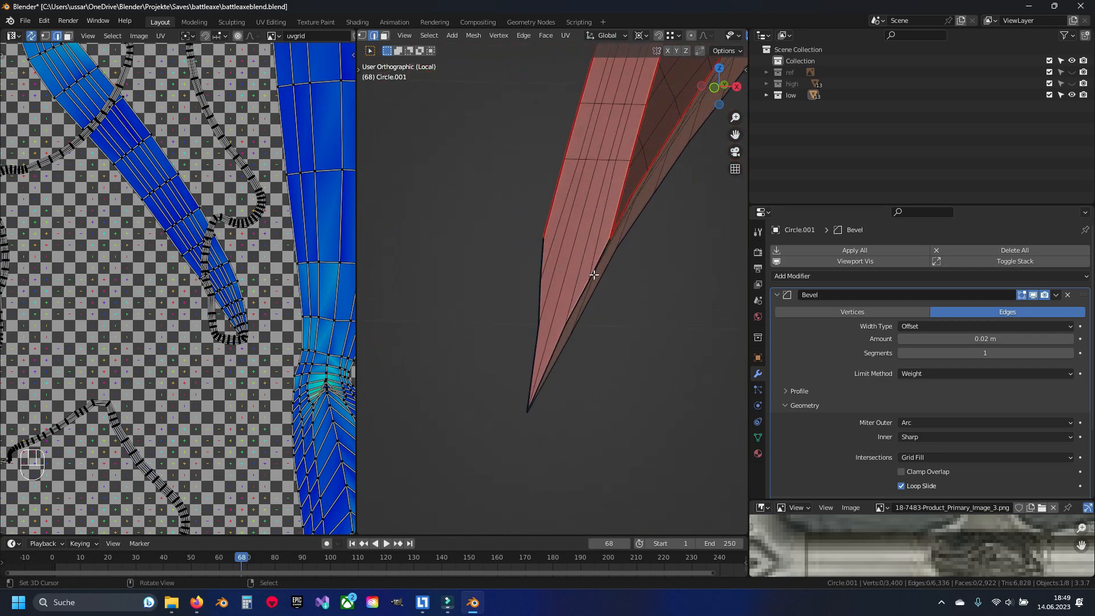
right_click(538, 367, "ctrl")
right_click(544, 260, "ctrl")
key("ctrl+e")
key("a")
key("a")
key("u")
key("a")
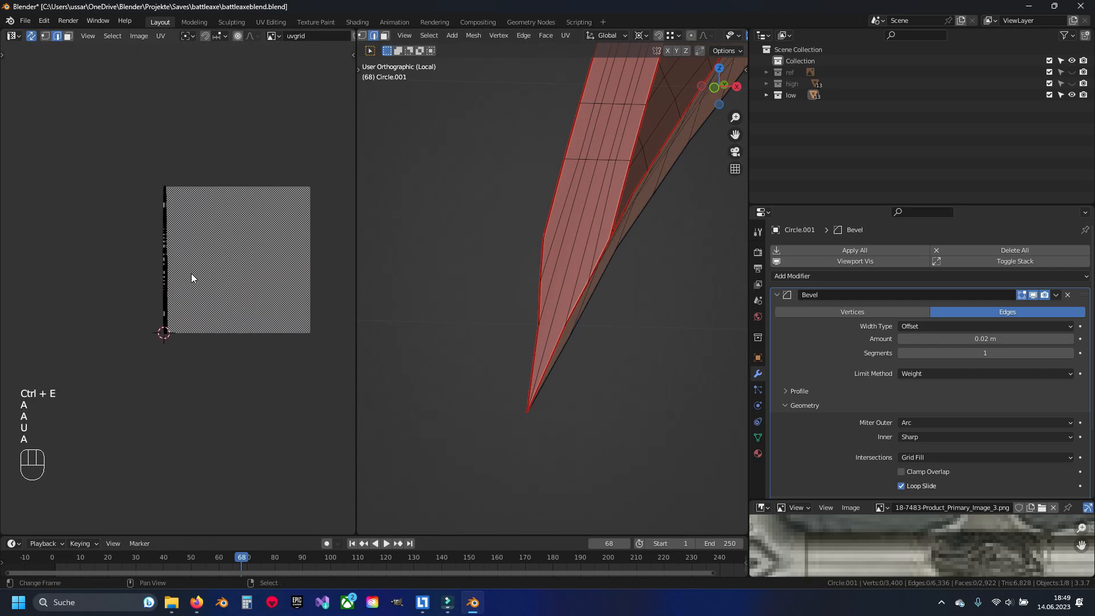
Select the unwrapped side strips of the axe head by linked faces within seams and hide them
key("3")
right_click(553, 238)
key("ctrl+l")
scroll(210, 268, "up", 6)
scroll(250, 316, "down", 3)
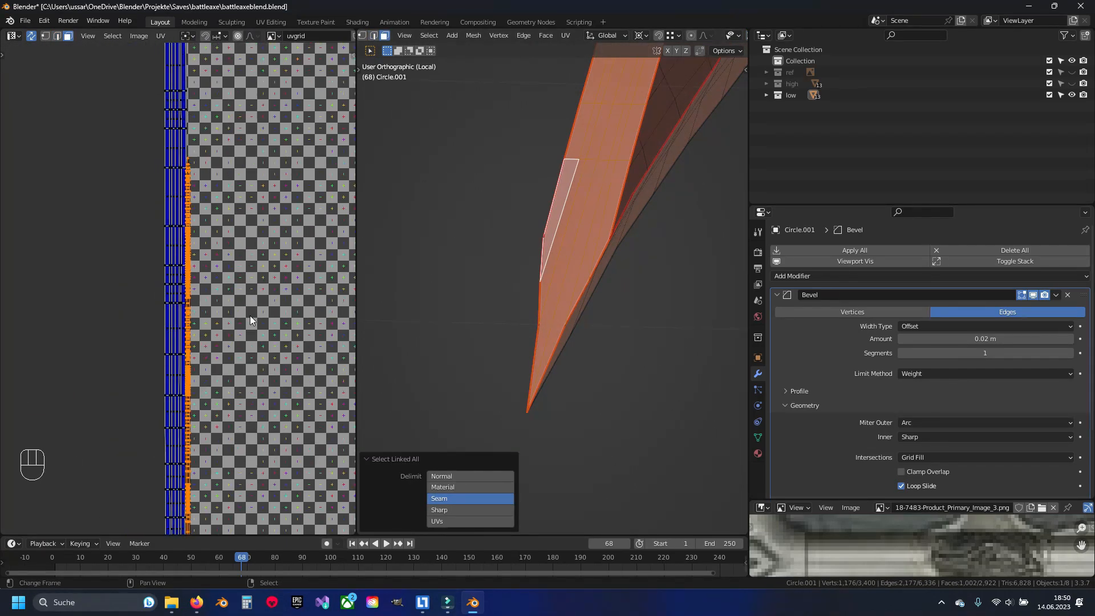
key("h")
scroll(490, 296, "down", 7)
key("2")
scroll(262, 242, "down", 5)
middle_click_drag(252, 227, 231, 394, "shift")
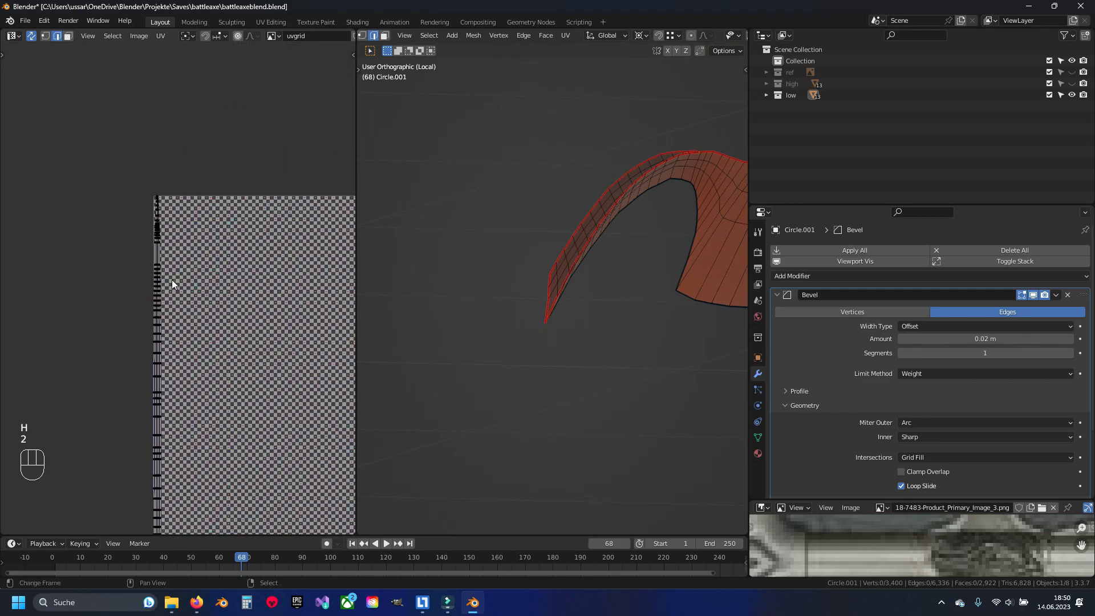
scroll(175, 285, "up", 7)
scroll(636, 261, "down", 3)
middle_click_drag(596, 286, 586, 288)
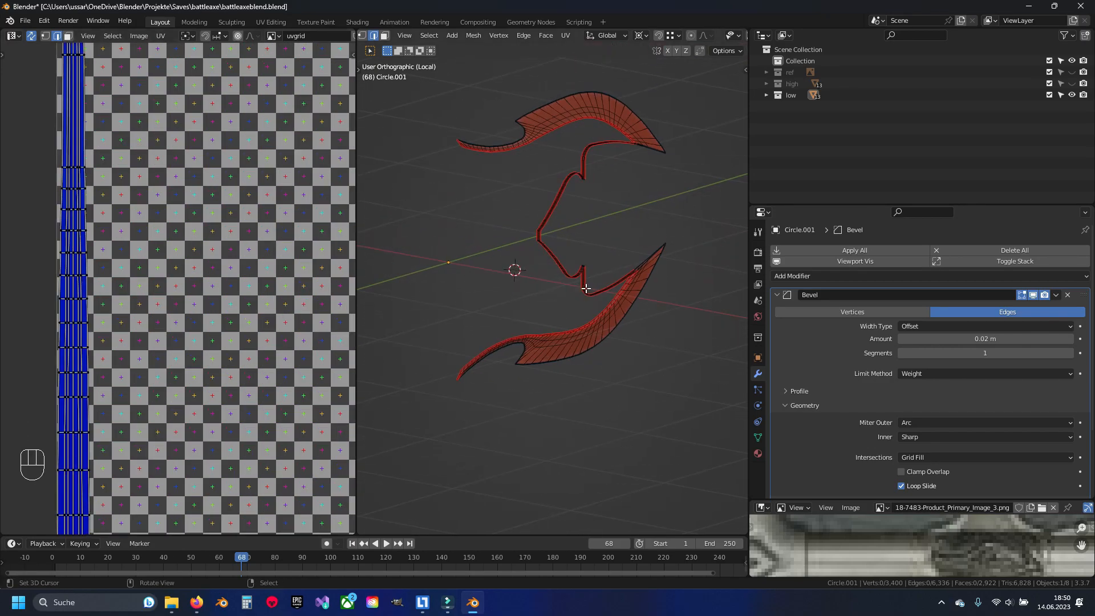
Enlarge the reference image area and examine the axe's blade edge in the picture
scroll(910, 530, "down", 3)
left_click_drag(910, 501, 903, 307)
scroll(900, 479, "down", 6)
middle_click_drag(962, 409, 933, 451)
scroll(934, 450, "up", 6)
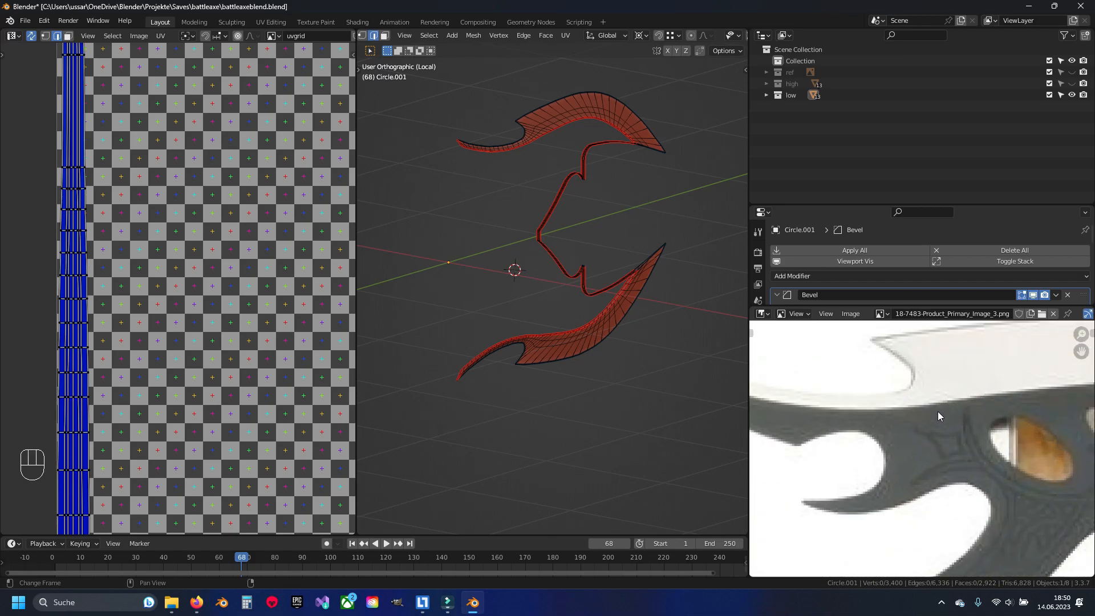
scroll(576, 162, "up", 1)
Mark the edge path along the inner side of the lower blade's thin strip as a seam
middle_click_drag(574, 159, 561, 220)
middle_click_drag(561, 219, 368, 260)
scroll(545, 191, "up", 2)
key("2")
scroll(548, 204, "up", 5)
right_click(597, 229, "ctrl")
key("ctrl+z")
right_click(581, 290, "ctrl")
middle_click_drag(567, 238, 615, 151)
right_click(562, 258, "ctrl")
key("ctrl+e")
key("a")
key("ctrl+z")
key("w")
key("ctrl+e")
left_click(548, 279)
key("a")
middle_click_drag(554, 275, 633, 200)
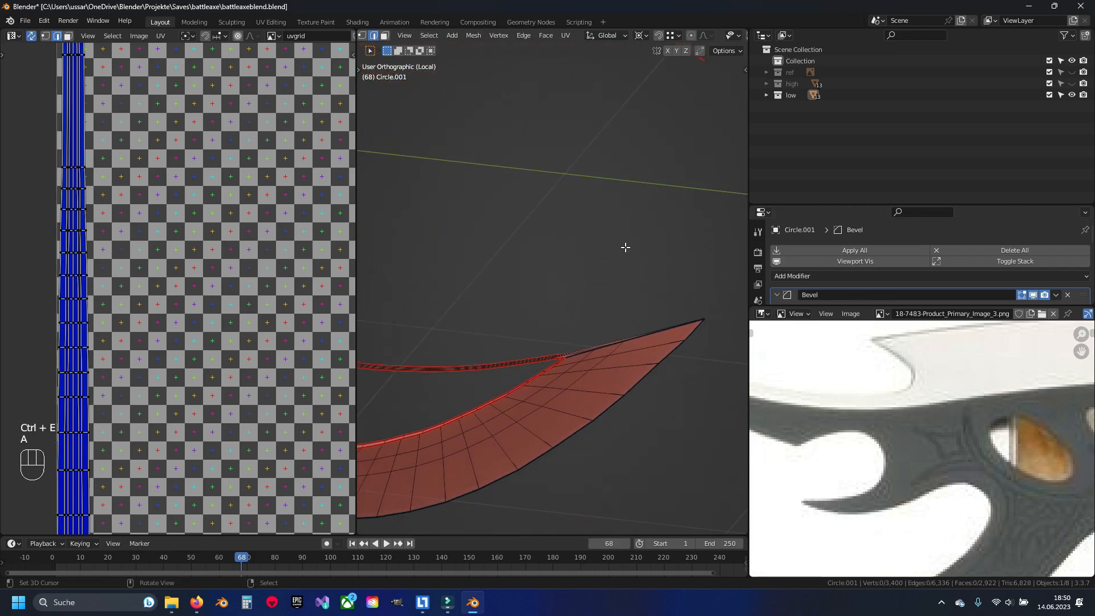
Mark the remaining edge path along the thin strip as a seam and unwrap all visible faces
right_click(436, 272)
middle_click_drag(527, 312, 608, 385, "shift")
scroll(502, 319, "up", 2)
right_click(495, 320, "ctrl")
key("ctrl+e")
left_click(545, 273)
key("a")
key("a")
key("u")
left_click(556, 270)
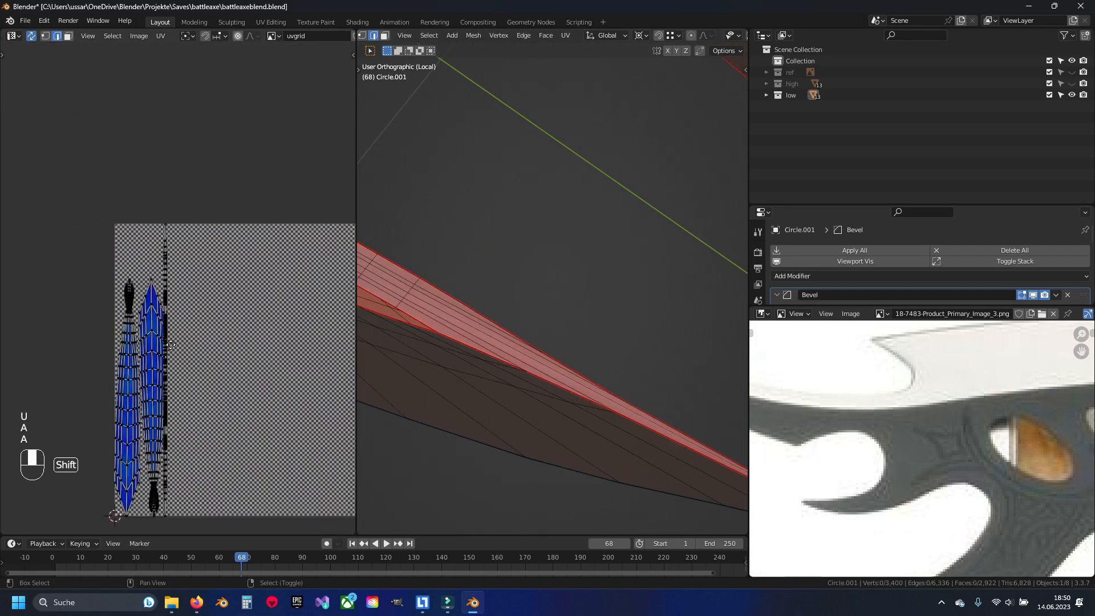
Select the thin inner strips by linked faces within seams and hide them, leaving only the two curved blades
scroll(457, 282, "down", 5)
key("ctrl+l")
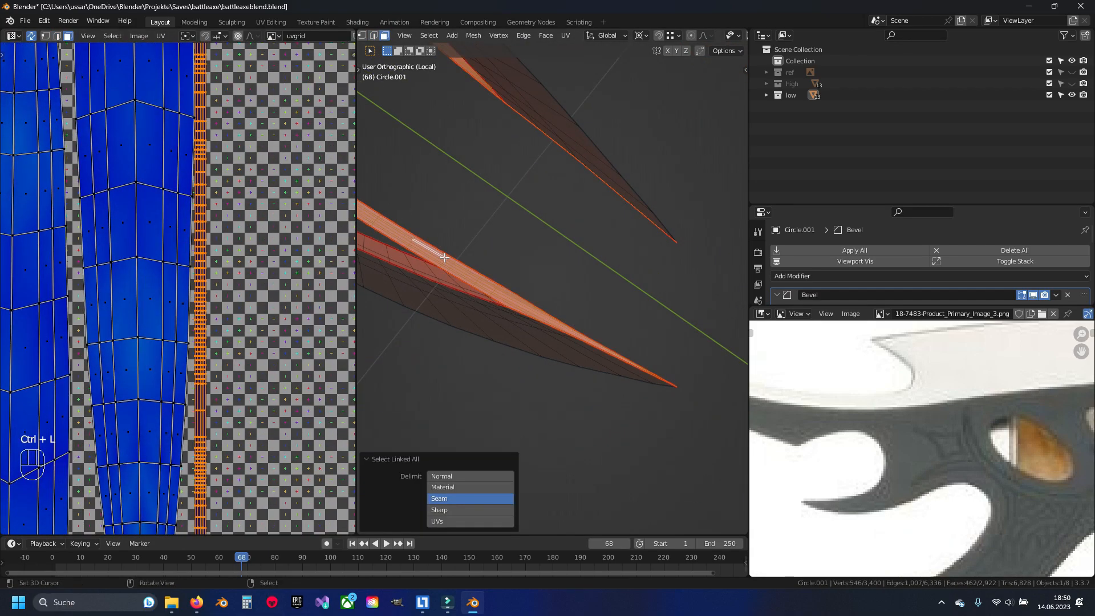
scroll(196, 212, "down", 5)
middle_click_drag(194, 210, 233, 266, "shift")
scroll(523, 317, "down", 5)
key("h")
middle_click_drag(450, 317, 449, 281)
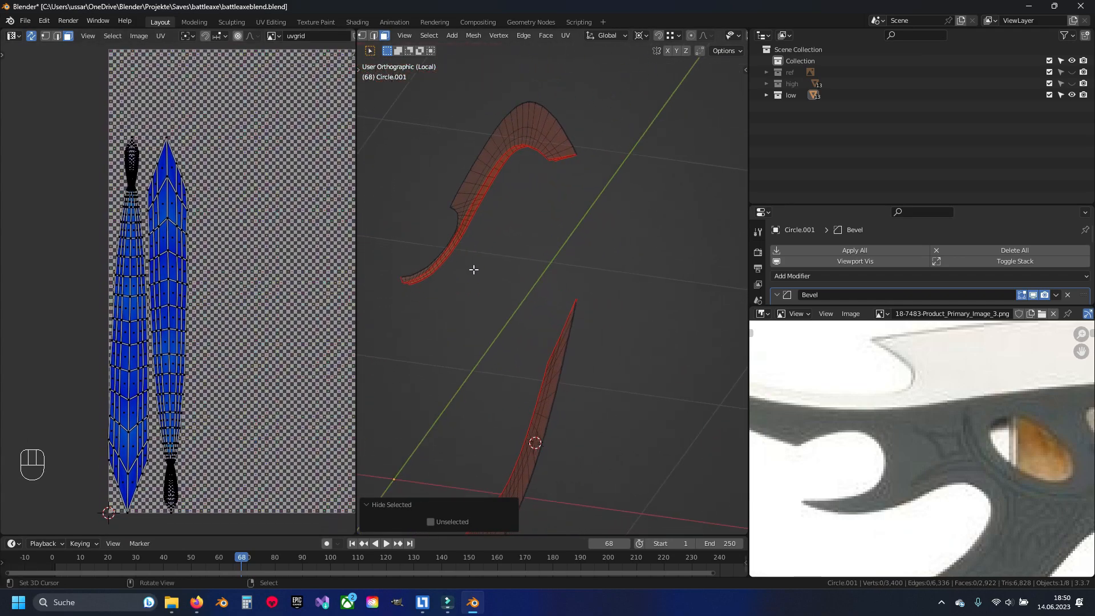
Mark the outer cutting edges of both curved blades as seams and unwrap the visible blade faces
middle_click_drag(515, 194, 495, 274, "shift")
middle_click_drag(478, 291, 559, 306)
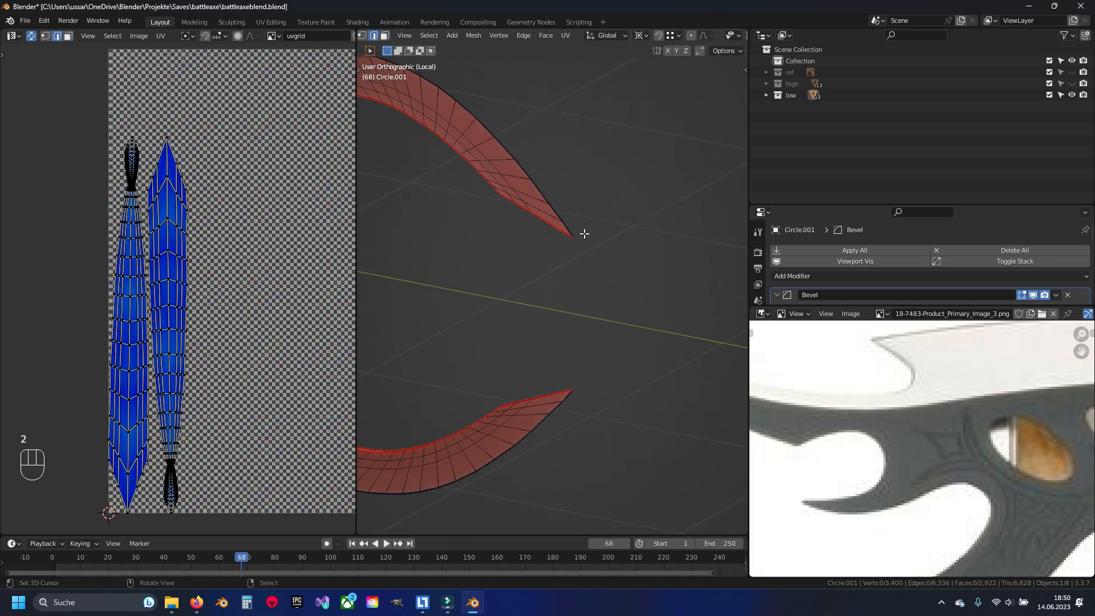
middle_click_drag(467, 138, 591, 325)
key("ctrl+e")
key("a")
key("a")
key("u")
key("a")
middle_click_drag(320, 334, 205, 303)
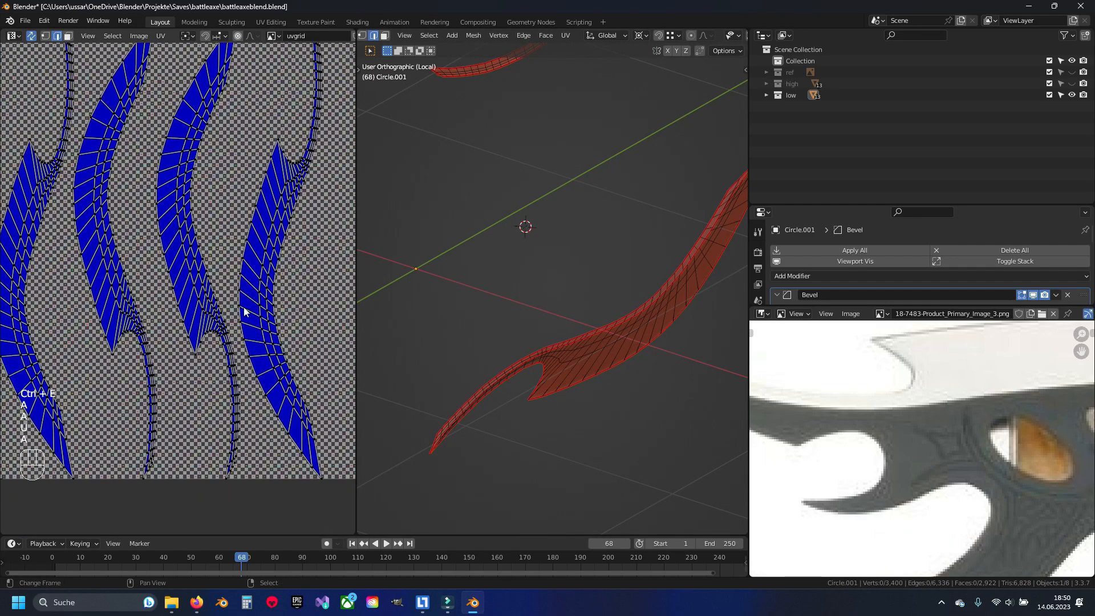
Reveal all hidden faces of the axe head and unwrap the whole mesh
key("alt+h")
key("a")
key("a")
key("u")
left_click(501, 310)
key("a")
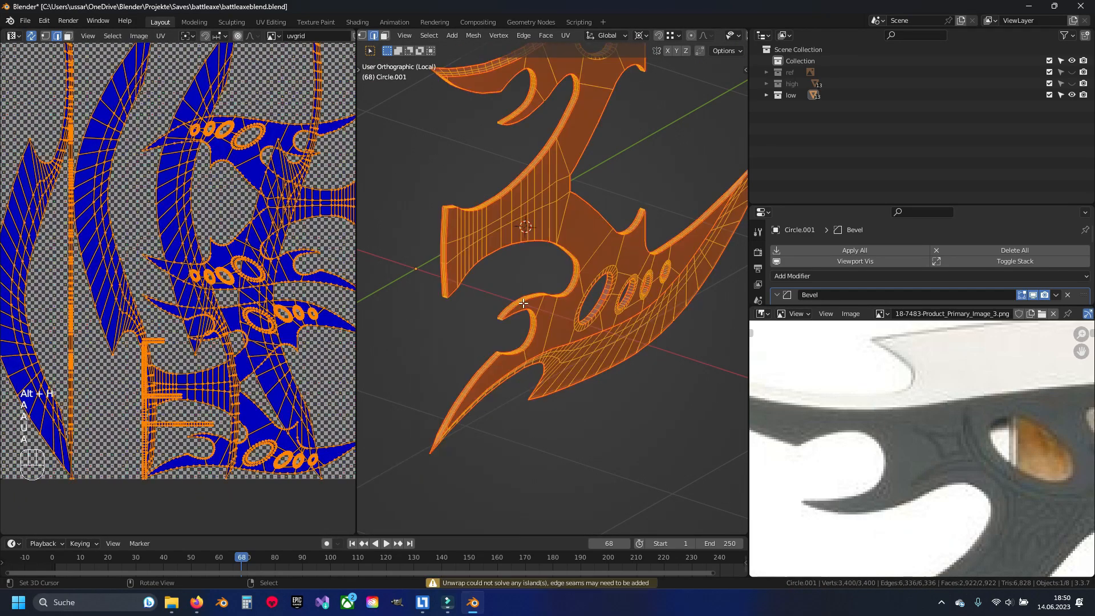
Hide the finished axe head, then isolate the small double-bladed end piece for mesh editing
key("Tab")
key("KP_Divide")
key("h")
left_click(503, 314)
key("Tab")
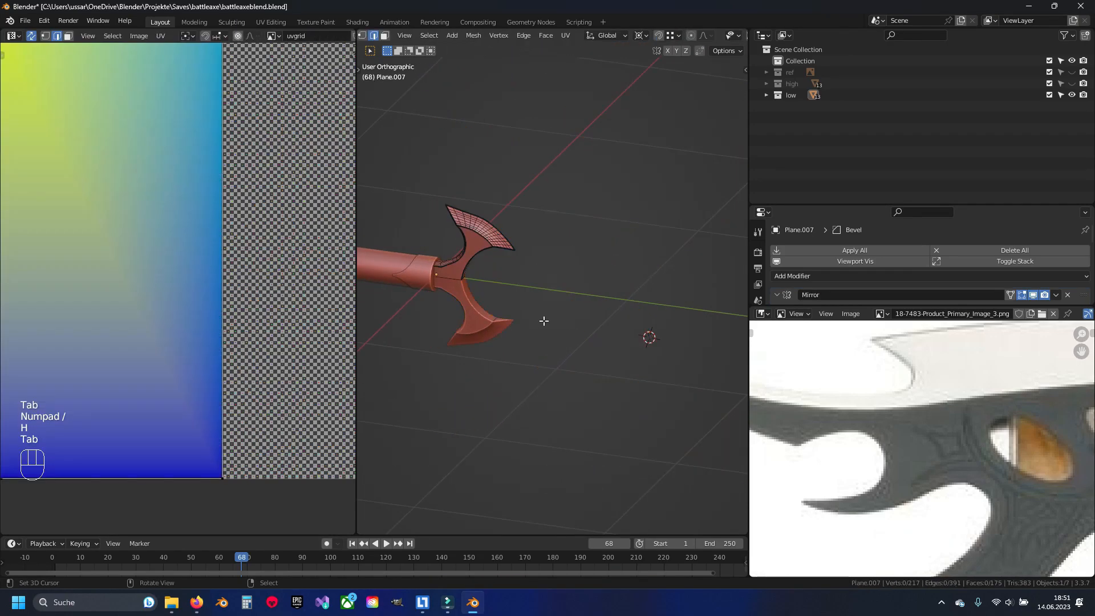
key("KP_Divide")
Mark the edge loops bordering the end piece's flat side faces as seams
scroll(541, 317, "up", 6)
left_click(542, 244, "alt+shift")
middle_click_drag(563, 201, 549, 297, "shift")
left_click(567, 176, "alt+shift")
middle_click_drag(467, 367, 640, 293, "shift")
key("ctrl+e")
left_click(539, 340)
middle_click_drag(539, 340, 624, 330)
key("a")
Apply the Mirror modifier on the end piece and return to mesh editing
key("Tab")
left_click_drag(1055, 308, 1056, 420)
left_click(1042, 308)
key("Tab")
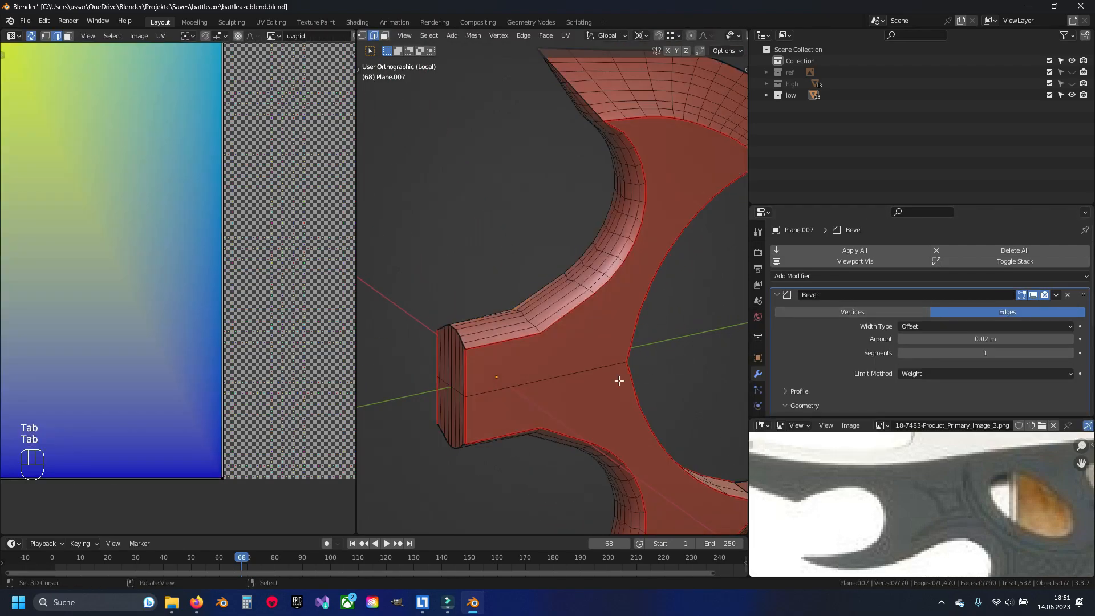
Try to dissolve the edge loop running across the middle of the end piece
middle_click_drag(580, 395, 481, 320)
left_click(479, 330, "alt")
key("x")
left_click(479, 324)
middle_click_drag(628, 281, 543, 276)
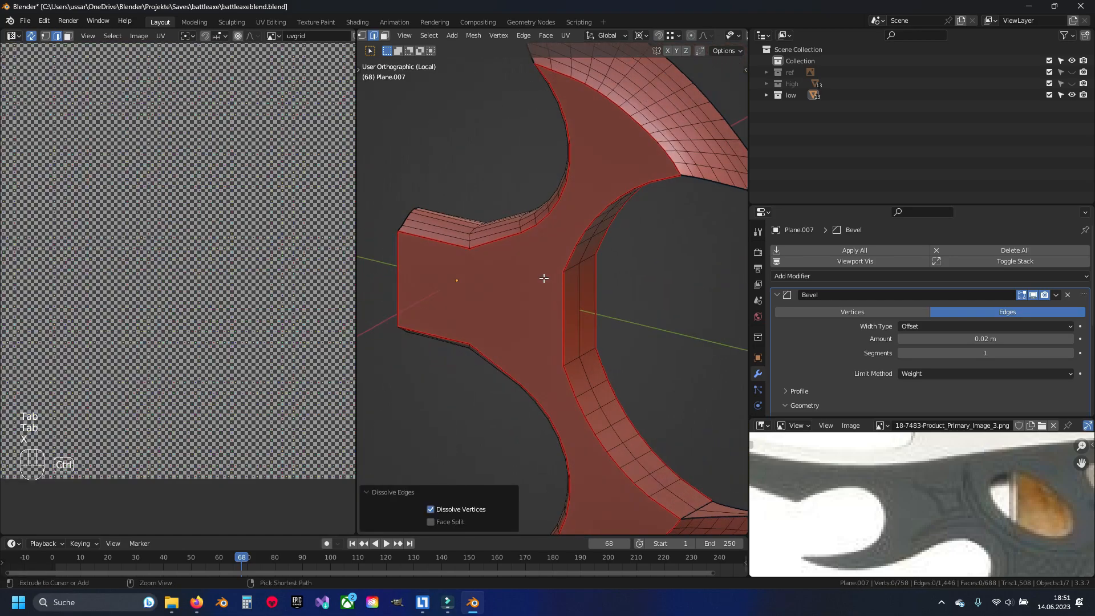
key("ctrl+z")
Dissolve the centre edges across the end piece's flat side faces
key("x")
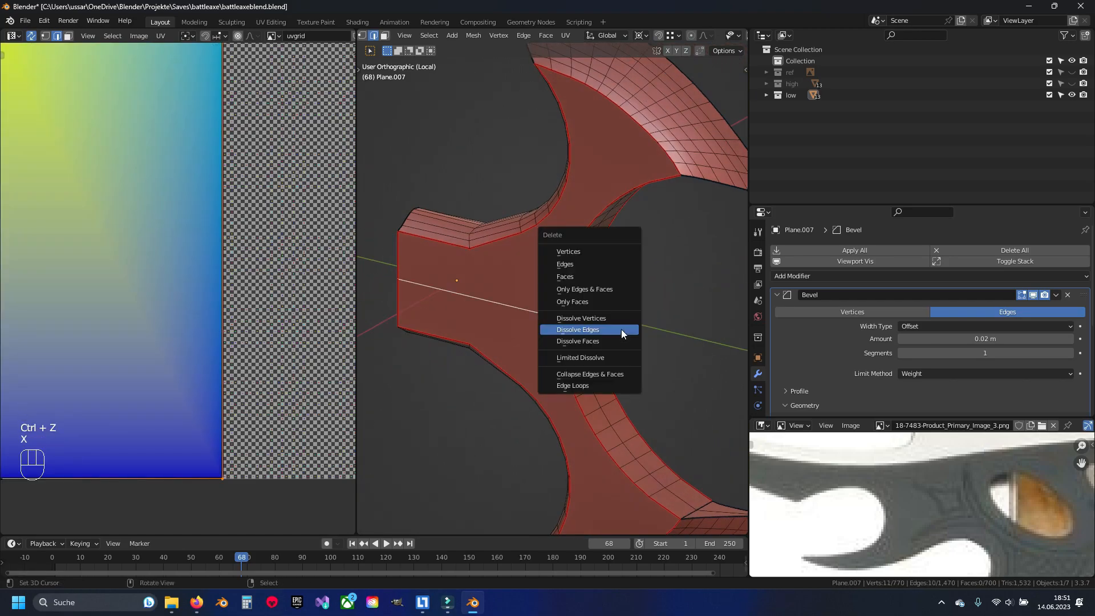
left_click(624, 331)
middle_click_drag(497, 327, 529, 309)
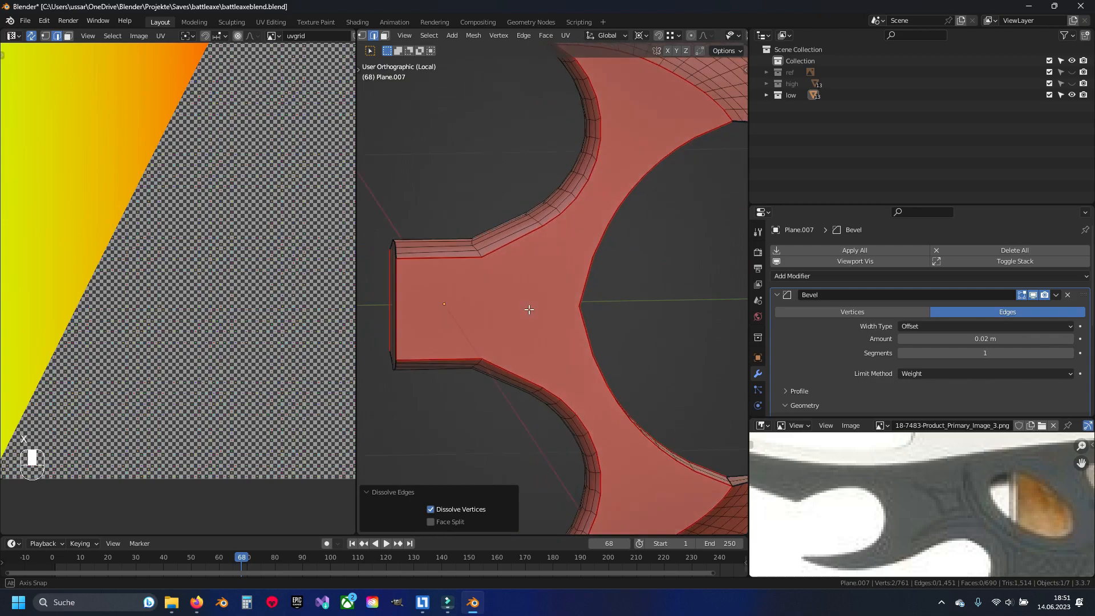
Unwrap all faces of the end piece and clear the selection
key("a")
key("u")
key("a")
key("u")
left_click(609, 300)
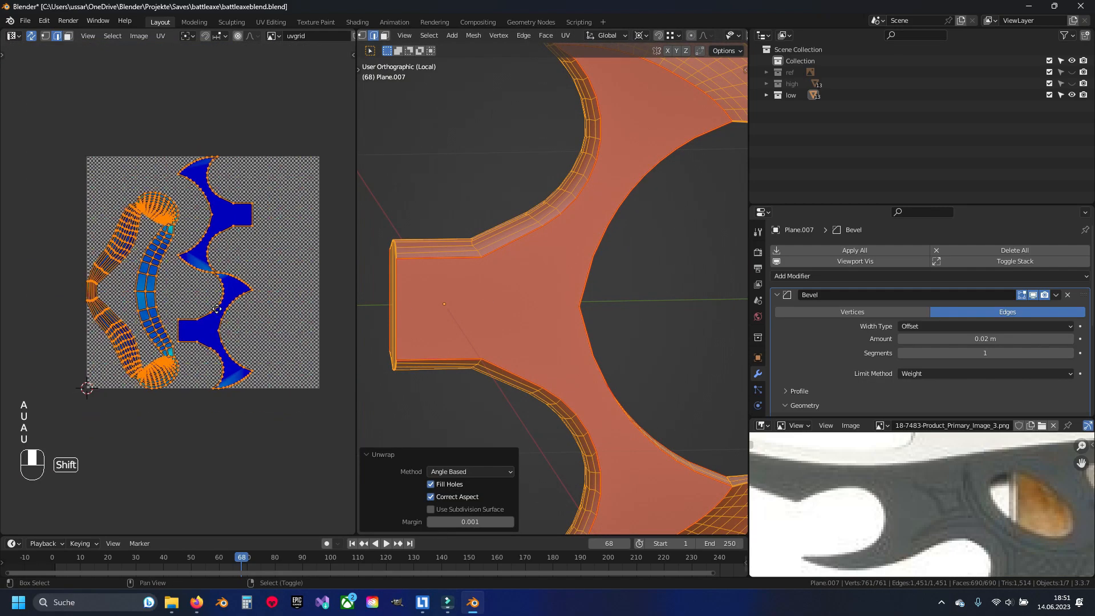
key("a")
middle_click_drag(592, 296, 570, 353, "shift")
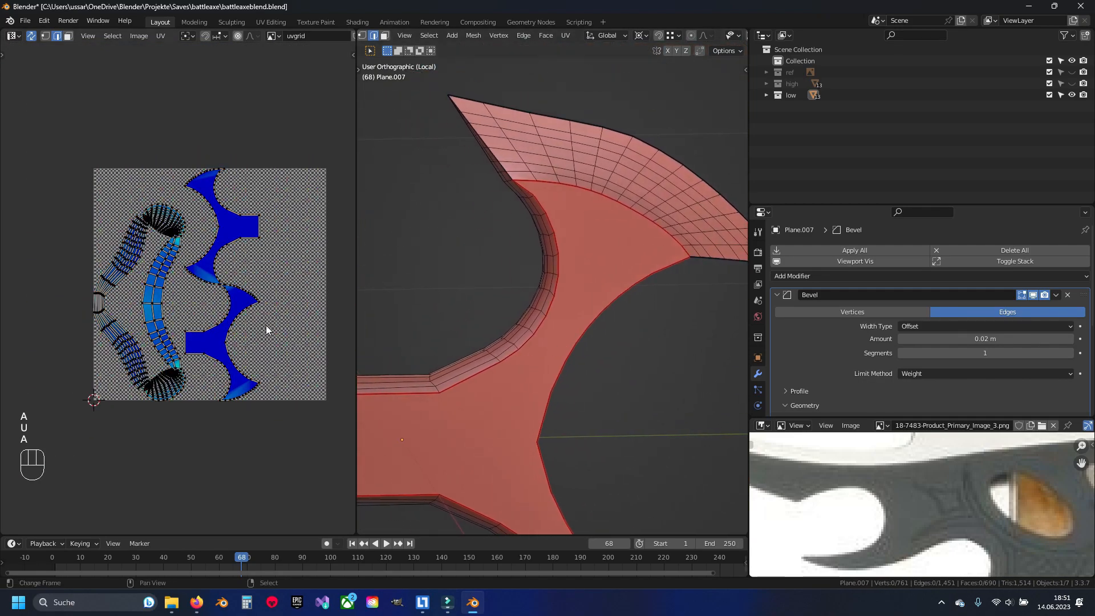
Select the end piece's two flat side faces and hide them
left_click(246, 229)
left_click(233, 335, "shift")
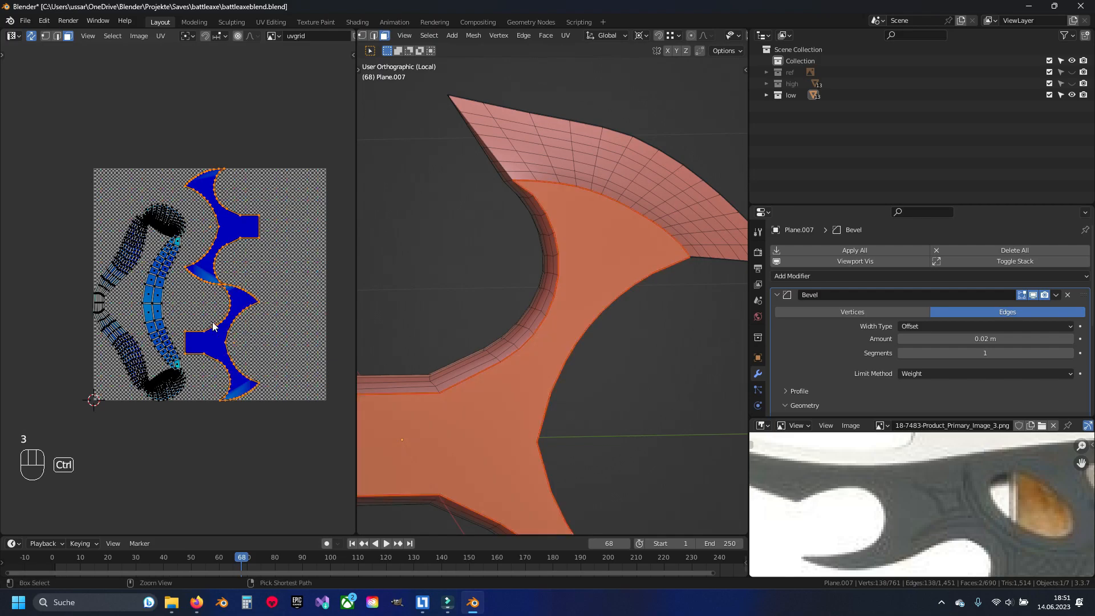
key("h")
Mark the edge paths from the flat face's corners to the upper blade's outer tip as seams
middle_click_drag(591, 285, 593, 318)
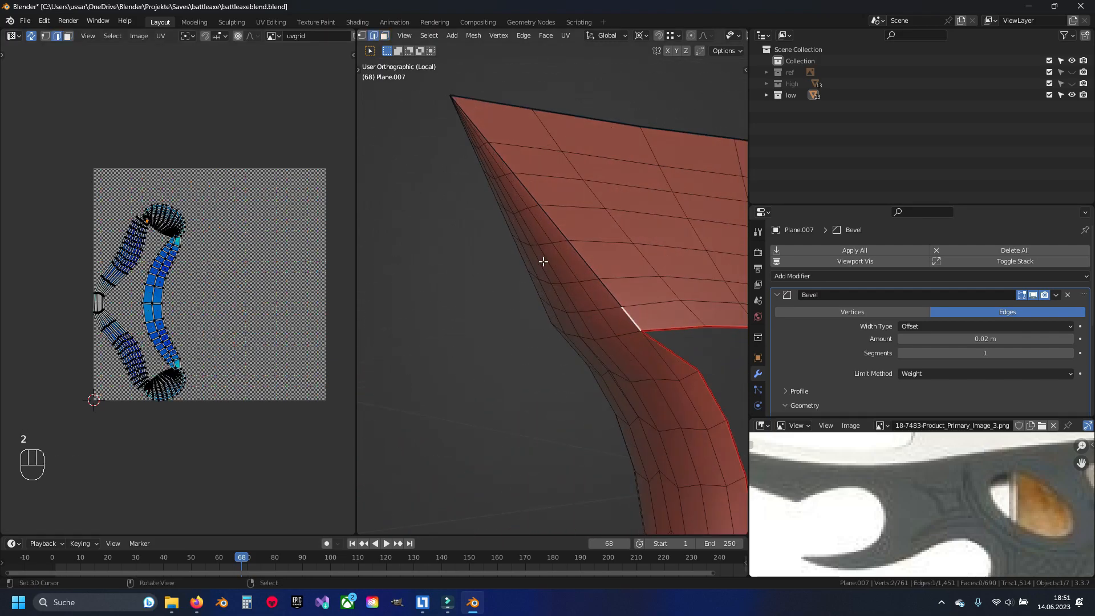
left_click(460, 123, "ctrl")
middle_click_drag(459, 178, 582, 176)
left_click(558, 303, "ctrl")
key("ctrl+e")
left_click(558, 303)
key("a")
Mark the edge paths from the inner curved strip to the upper blade's other tip as seams, and unwrap the visible faces
scroll(558, 303, "down", 4)
middle_click_drag(558, 303, 621, 268)
middle_click_drag(622, 268, 513, 189, "shift")
scroll(513, 188, "up", 3)
left_click(579, 205, "ctrl")
left_click(568, 247, "shift")
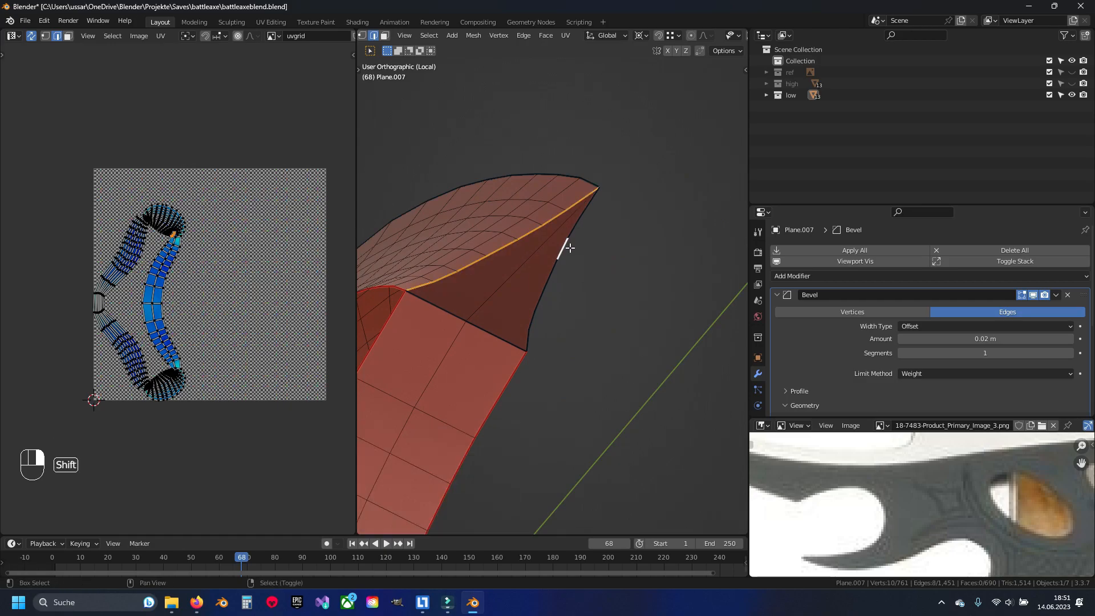
key("a")
key("u")
left_click(589, 318)
key("a")
Mark the matching edge paths between the inner curved strip and the lower blade's tip as seams
middle_click_drag(567, 322, 579, 254)
scroll(580, 255, "up", 4)
right_click(593, 396, "ctrl")
key("ctrl+e")
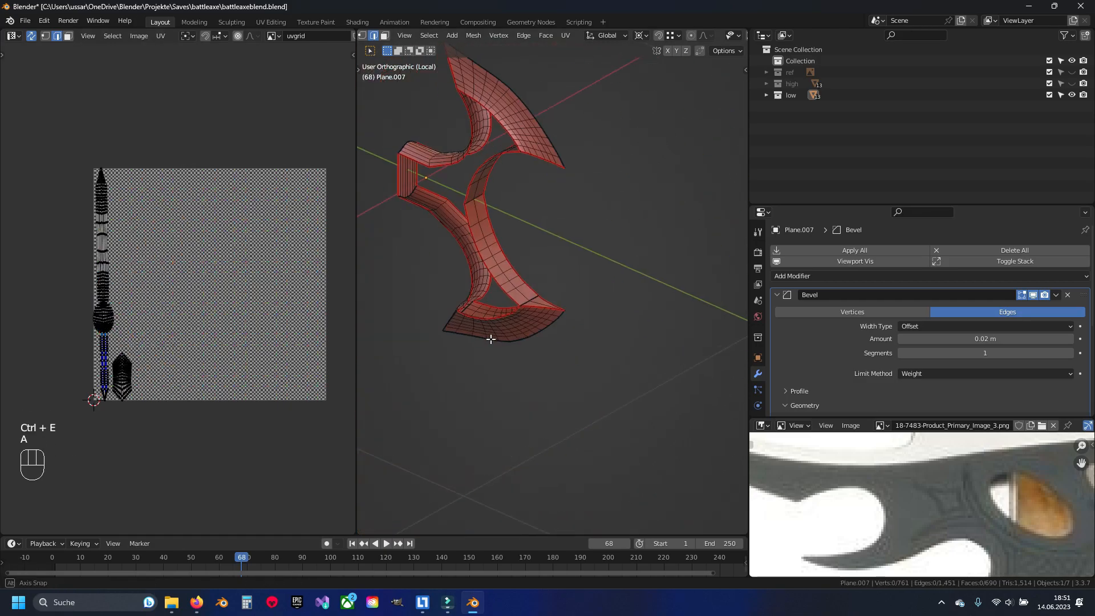
Mark the edge paths of the outer strip to the lower blade's tip as seams and unwrap the visible faces
scroll(479, 336, "up", 8)
right_click(557, 298)
middle_click_drag(519, 389, 549, 263, "shift")
right_click(556, 410, "ctrl")
key("ctrl+e")
key("a")
key("a")
key("u")
scroll(134, 385, "up", 8)
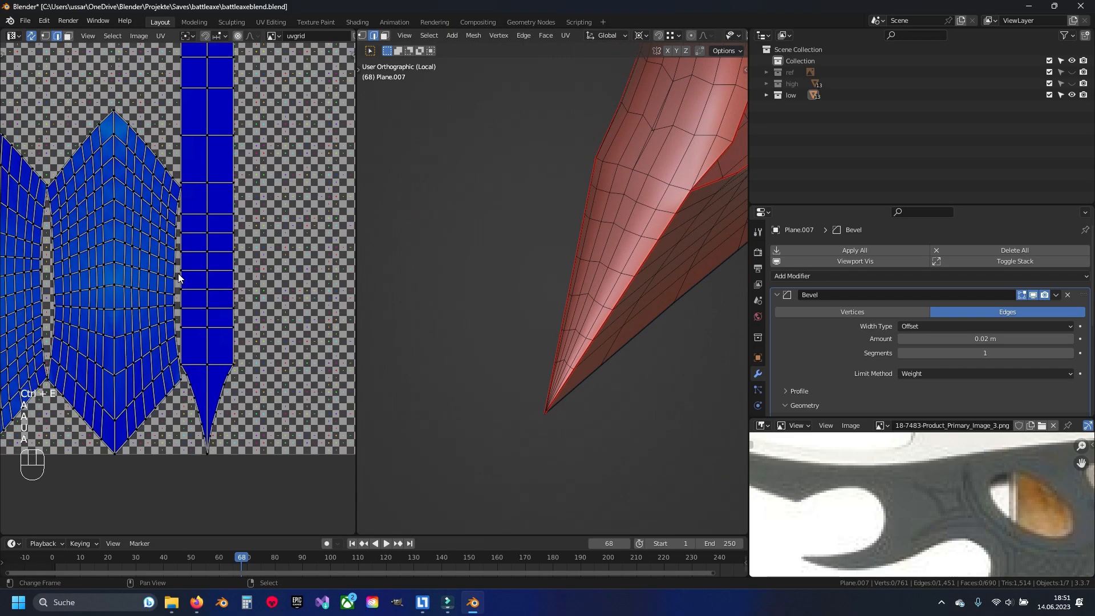
Examine how the outer strip's faces correspond to its UV island by selecting the linked strip and its middle faces
scroll(593, 194, "down", 6)
middle_click_drag(599, 176, 569, 351, "shift")
key("3")
scroll(175, 236, "down", 2)
middle_click_drag(175, 232, 195, 276, "shift")
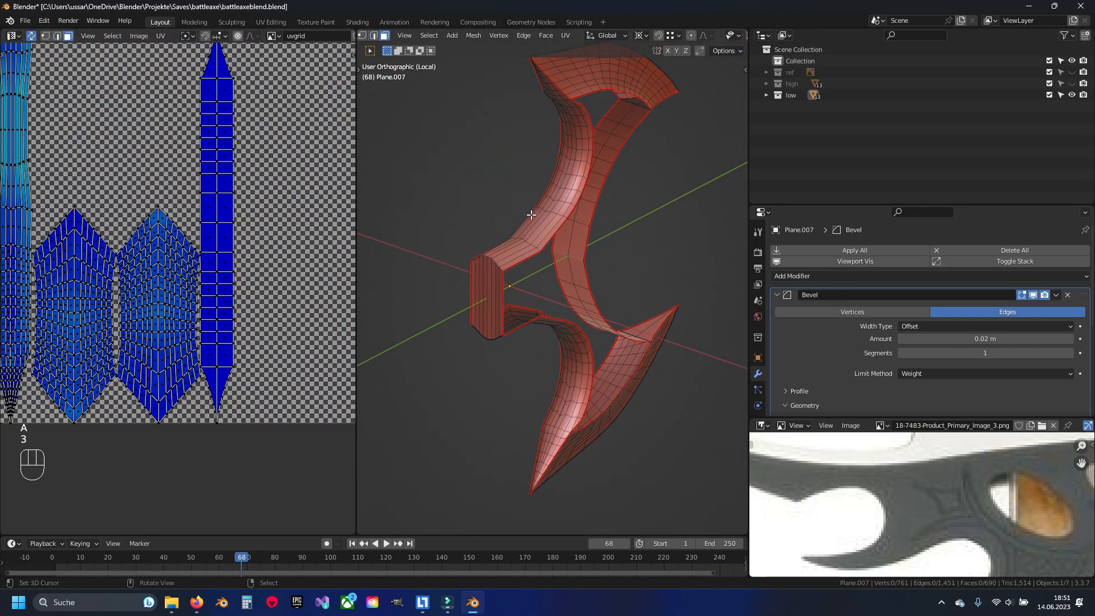
key("ctrl+l")
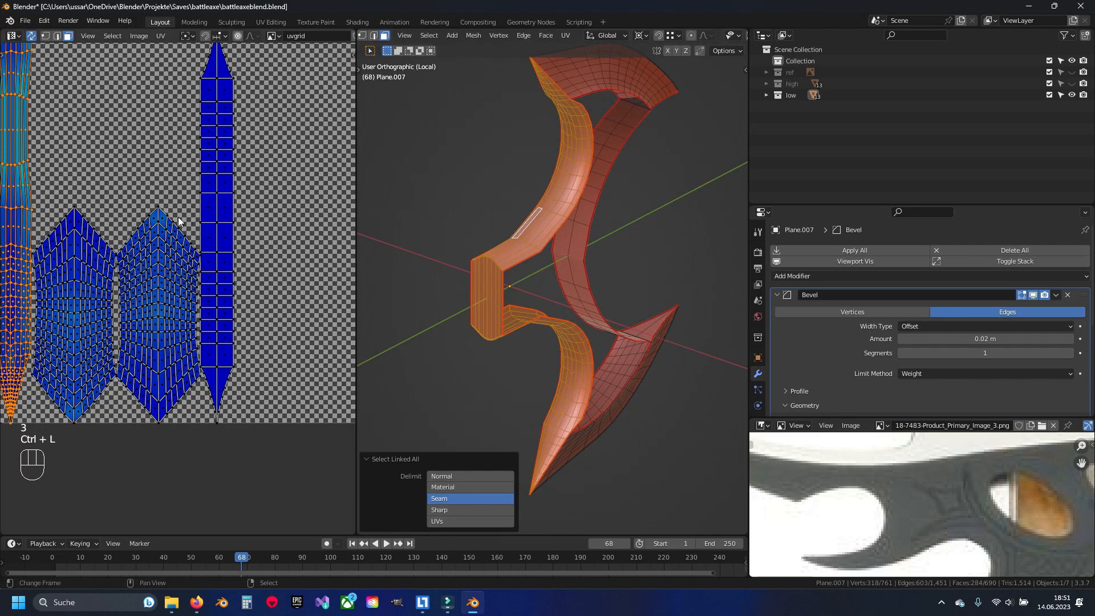
middle_click_drag(182, 221, 218, 283, "shift")
scroll(120, 219, "up", 3)
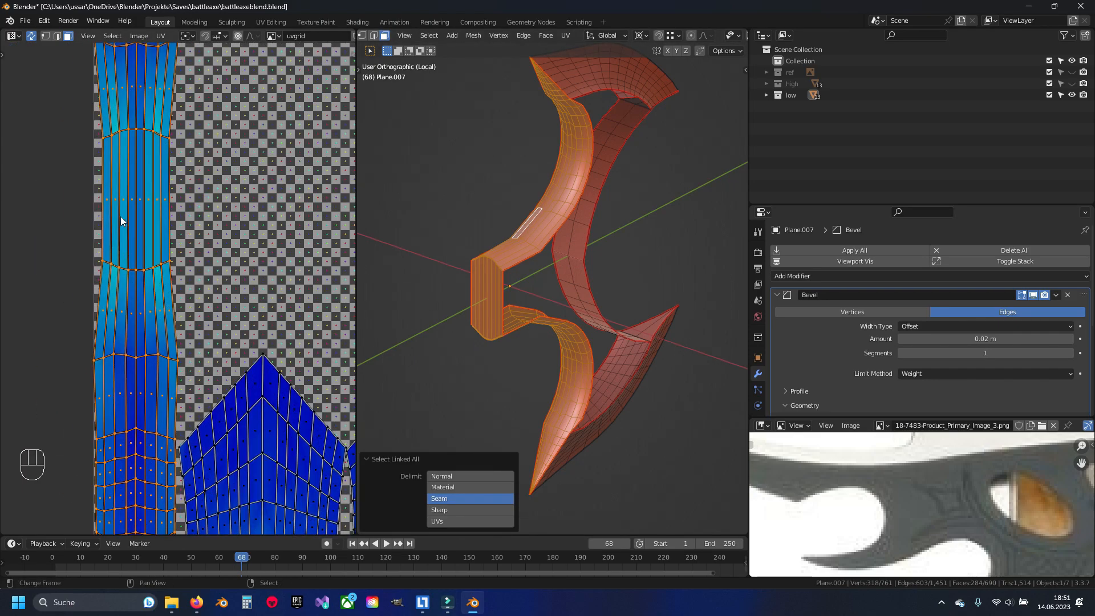
left_click(124, 202)
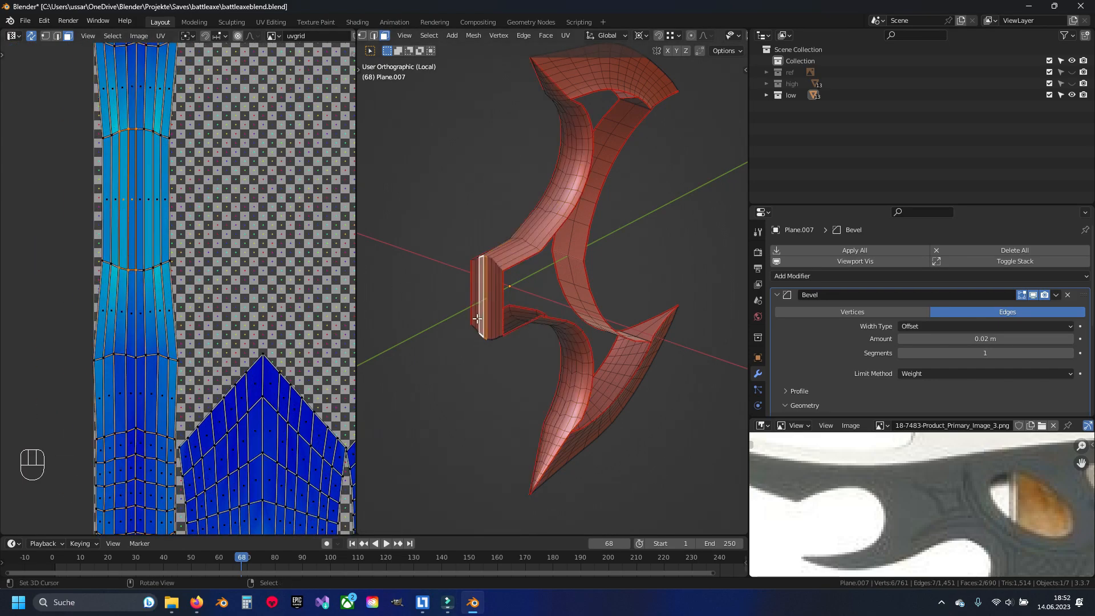
Mark the upper and lower edge loops of the upright rear section as seams and unwrap the whole axe head
scroll(505, 286, "up", 3)
scroll(446, 283, "up", 3)
key("2")
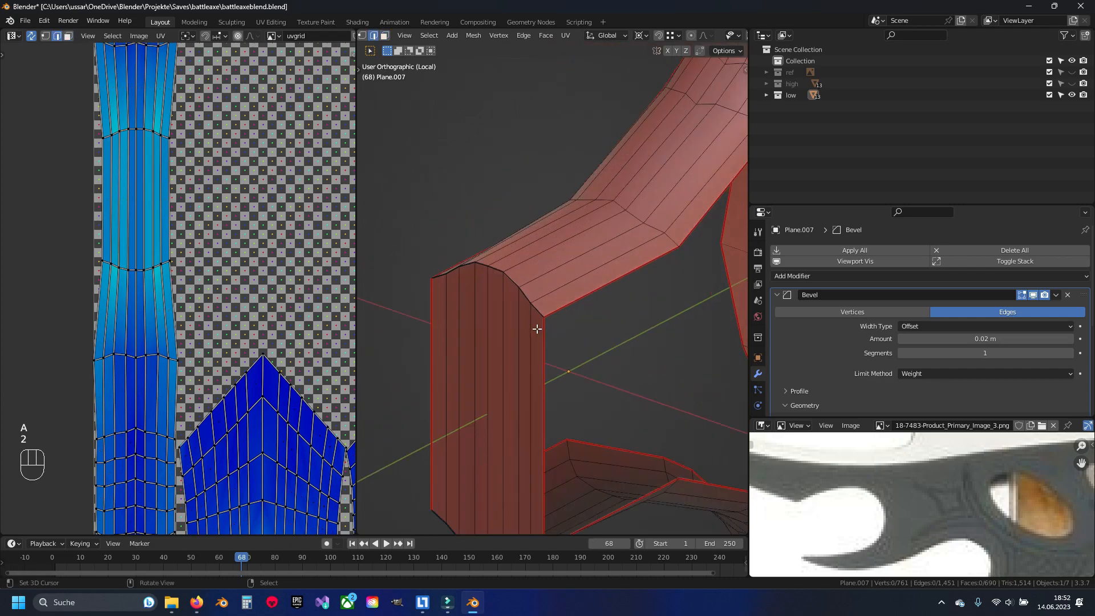
scroll(496, 399, "down", 5, "shift")
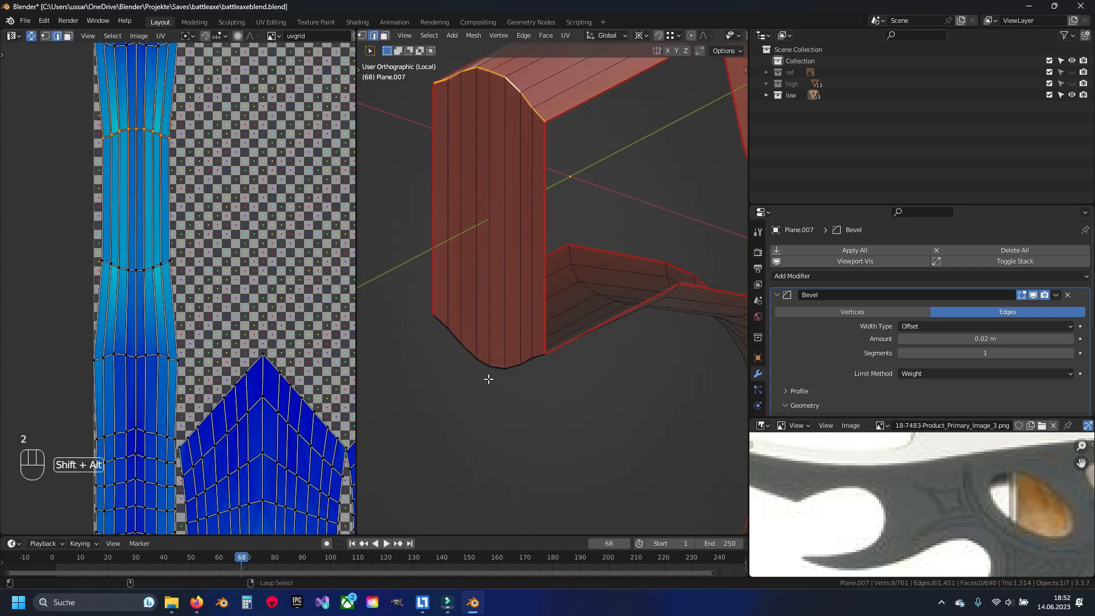
key("ctrl+e")
left_click(500, 363)
key("a")
key("a")
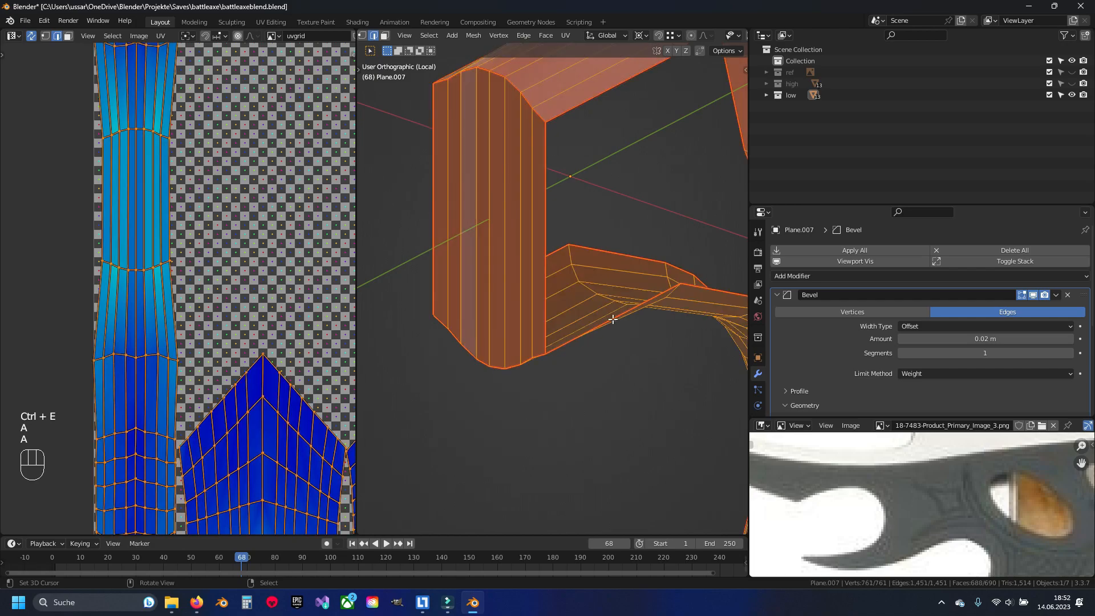
key("u")
left_click(611, 319)
scroll(244, 293, "down", 4)
scroll(239, 319, "up", 1)
Hide the linked faces of the upright rear section and the narrow strips, leaving only the blade faces
key("a")
key("a")
key("3")
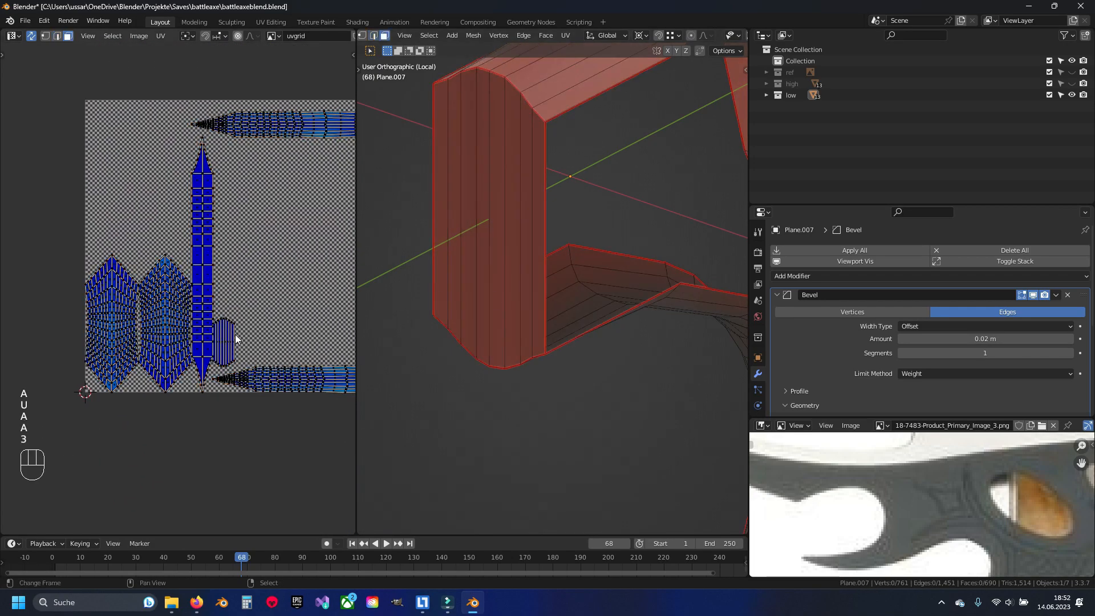
key("ctrl+l")
key("h")
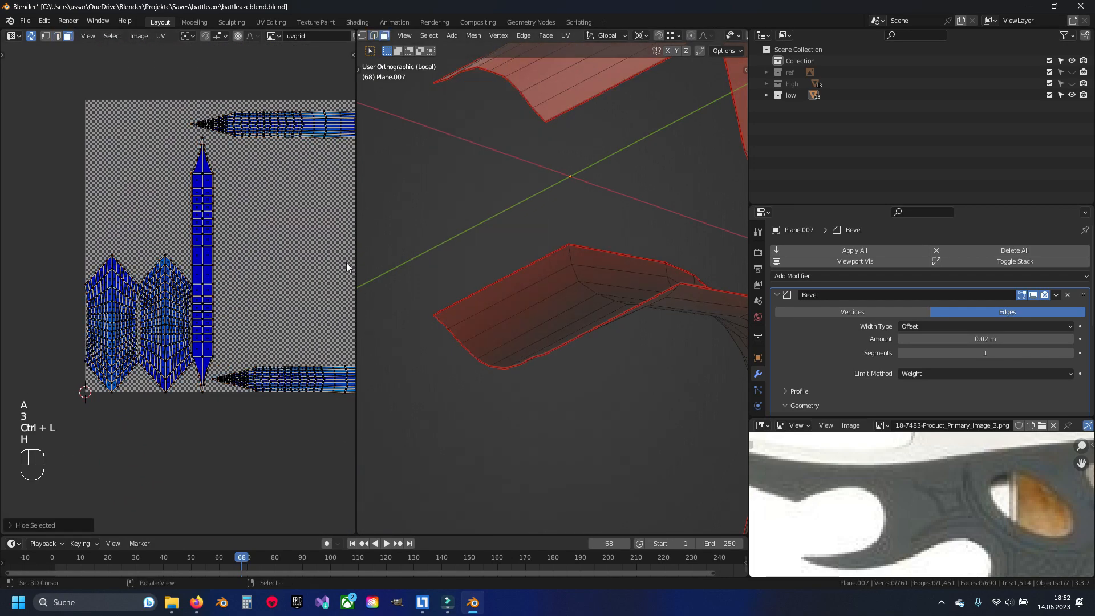
middle_click_drag(591, 200, 555, 243)
key("ctrl+l")
key("h")
middle_click_drag(564, 298, 516, 399)
key("ctrl+l")
key("h")
Mark the edge loops along the outer cutting edges of both blades as seams
key("2")
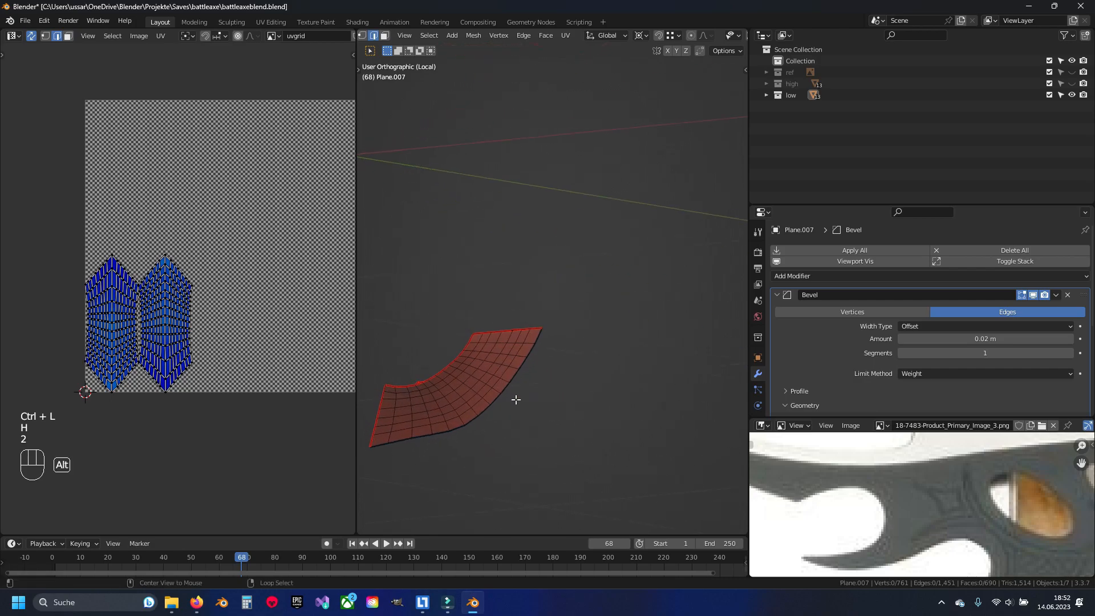
middle_click_drag(521, 217, 542, 208)
key("ctrl+e")
left_click(546, 208)
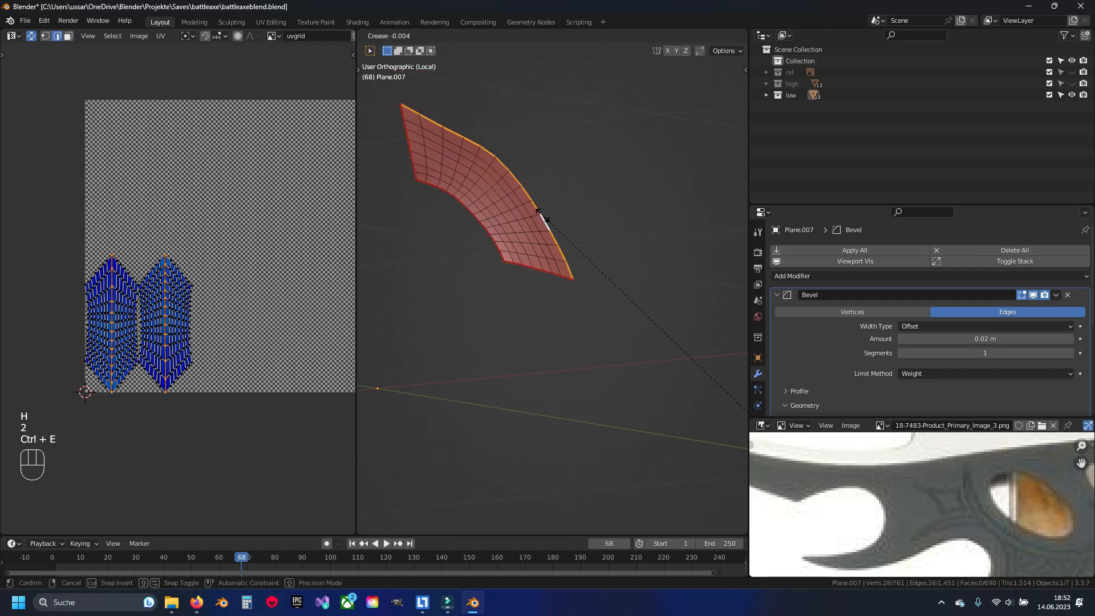
key("ctrl+e")
left_click(540, 242)
Unwrap the visible blade faces, and repeat the unwrap on the whole axe head after revealing its hidden faces
key("a")
key("a")
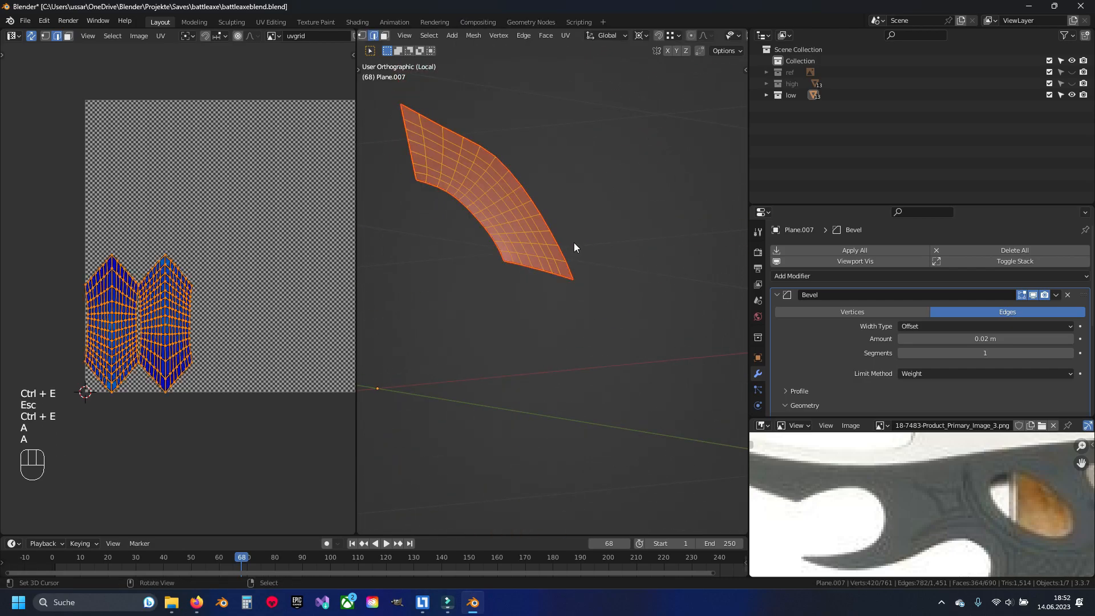
key("u")
left_click(574, 242)
key("a")
key("alt+h")
key("a")
key("a")
key("u")
left_click(563, 245)
key("a")
Return to the full model, hide the unwrapped axe head and save the file
key("Tab")
key("KP_Divide")
key("h")
key("ctrl+s")
Isolate the cylindrical collar with the pointed lip for editing and mark its outline edge loop as a seam
right_click(438, 277)
key("KP_Divide")
key("Tab")
scroll(469, 311, "up", 6)
right_click(518, 257, "alt")
key("ctrl+e")
key("a")
key("Escape")
key("ctrl+e")
left_click(518, 256)
key("a")
Mark the edge path along the collar's lip as a seam and unwrap the whole collar
middle_click_drag(559, 342, 546, 321)
right_click(547, 321)
left_click(539, 175, "ctrl")
key("a")
key("u")
key("a")
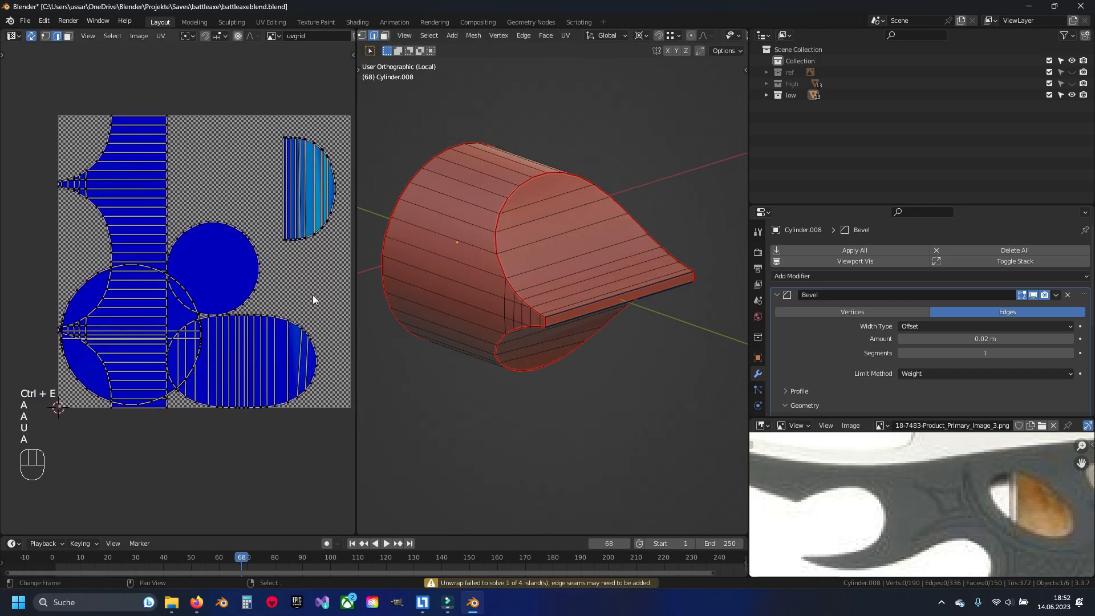
Mark further edges on another side of the collar as seams
scroll(535, 303, "down", 8)
middle_click_drag(594, 299, 430, 298)
scroll(530, 361, "up", 10)
key("ctrl+e")
key("a")
Select the remaining edge paths around the collar's curved outline and notches piece by piece and mark them as seams
middle_click_drag(530, 361, 548, 325)
key("KP_Decimal")
right_click(619, 390)
middle_click_drag(619, 390, 496, 394)
scroll(496, 393, "up", 3)
right_click(473, 463)
middle_click_drag(473, 463, 451, 365)
right_click(422, 273, "ctrl")
middle_click_drag(422, 274, 448, 319)
right_click(446, 393, "ctrl")
key("ctrl+z")
right_click(482, 336, "ctrl")
right_click(426, 210, "ctrl")
middle_click_drag(425, 210, 508, 251)
right_click(508, 260, "ctrl")
key("ctrl+z")
right_click(516, 236, "ctrl")
right_click(490, 354, "ctrl")
right_click(511, 391, "ctrl")
key("ctrl+z")
middle_click_drag(511, 390, 587, 196)
right_click(549, 277, "ctrl")
right_click(599, 368, "ctrl")
key("ctrl+e")
left_click(547, 281)
Unwrap all faces of the collar and hide it in the full model
key("a")
key("a")
key("u")
key("a")
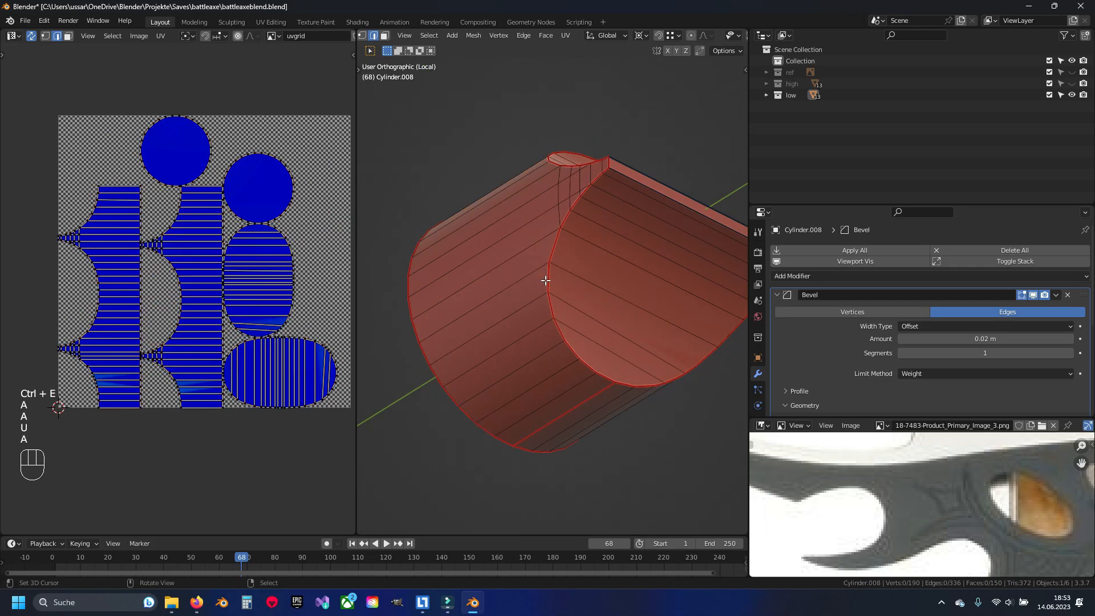
key("Tab")
key("KP_Divide")
key("h")
Isolate the long thin cylinder for editing and mark both end loops and one lengthwise edge as seams
left_click(394, 267)
key("Tab")
key("KP_Divide")
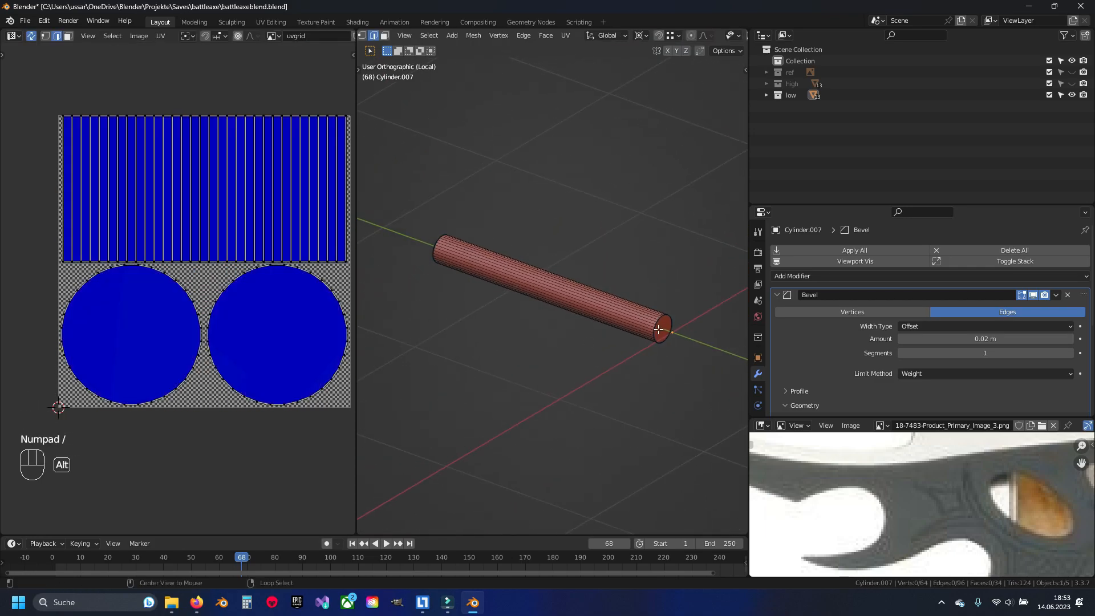
right_click(658, 329, "alt")
middle_click_drag(657, 329, 496, 265)
scroll(495, 265, "up", 10)
right_click(436, 235, "alt+shift")
key("a")
key("ctrl+z")
key("ctrl+z")
key("ctrl+e")
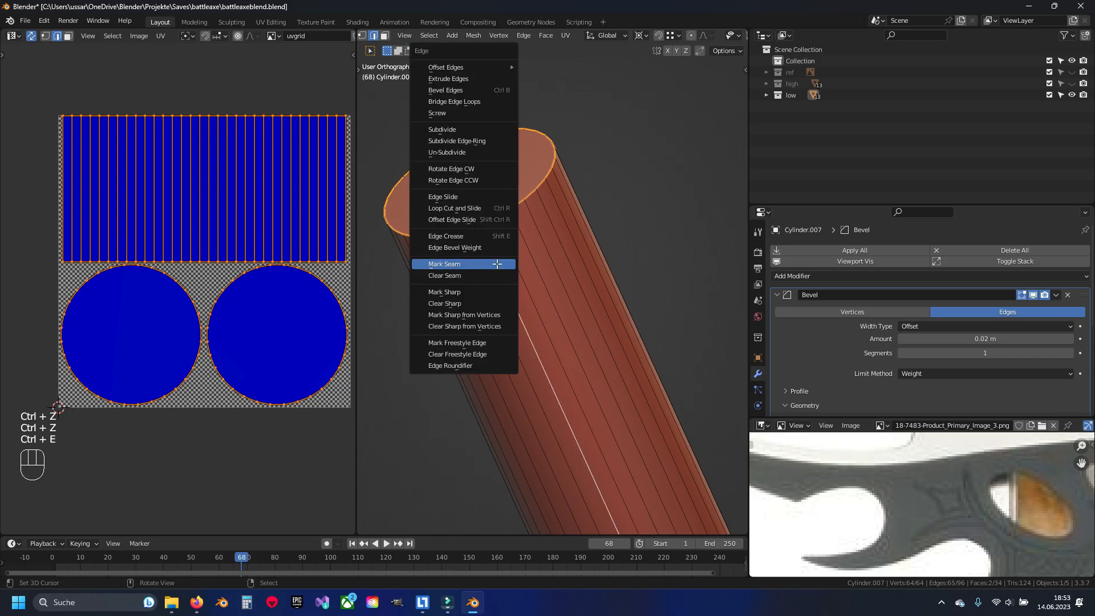
left_click(499, 264)
Unwrap all faces of the long thin cylinder and hide it in the full model
key("a")
key("a")
key("u")
left_click(515, 309)
key("a")
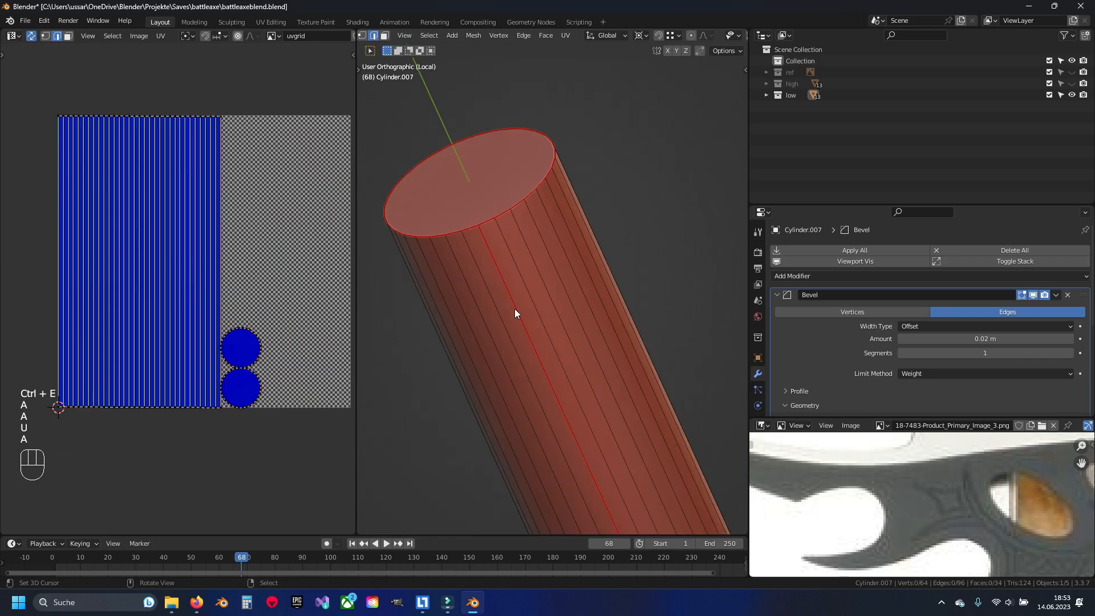
key("Tab")
key("KP_Divide")
key("h")
Isolate the tapered cylinder for editing and mark both end loops and one lengthwise edge as seams
key("KP_Divide")
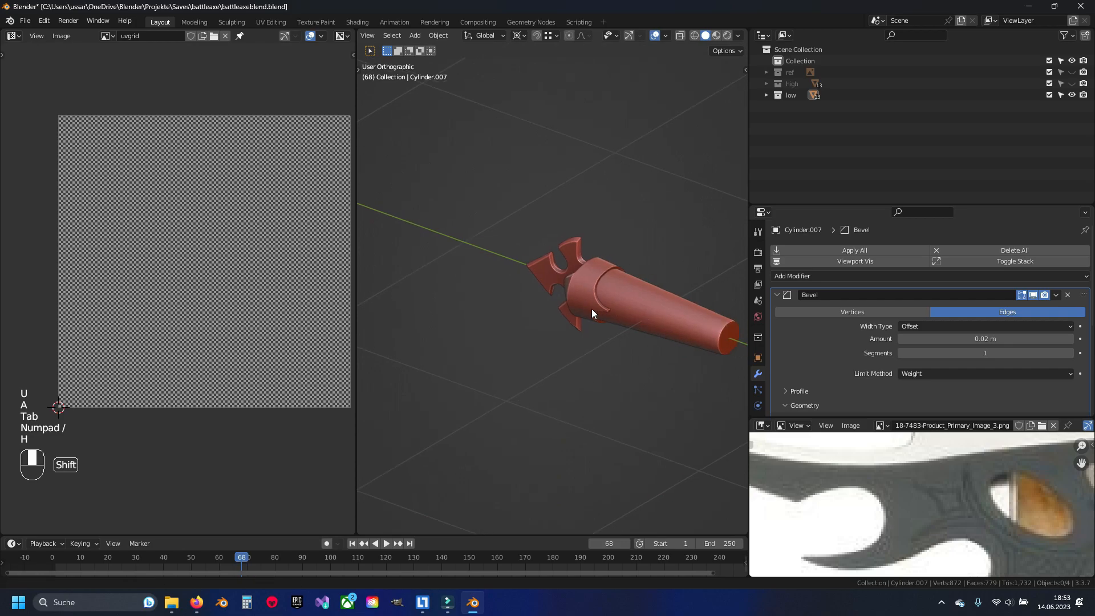
key("Tab")
key("alt+a")
left_click(664, 333, "alt")
middle_click_drag(663, 333, 587, 303)
left_click(473, 389, "alt+shift")
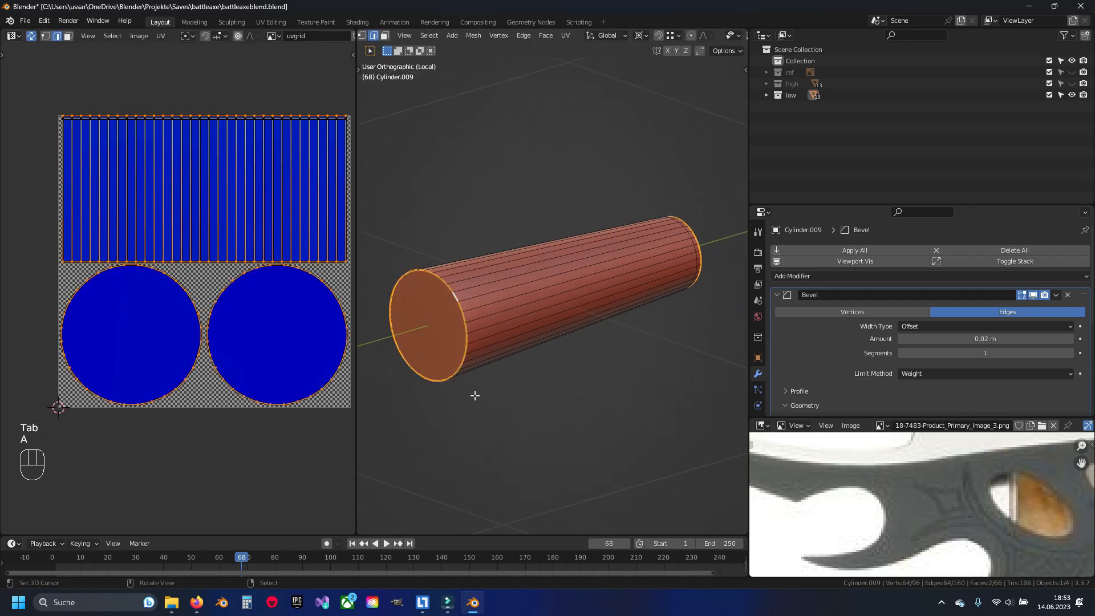
middle_click_drag(472, 389, 480, 291)
key("ctrl+e")
left_click(476, 303)
Unwrap all faces of the tapered cylinder
key("a")
key("a")
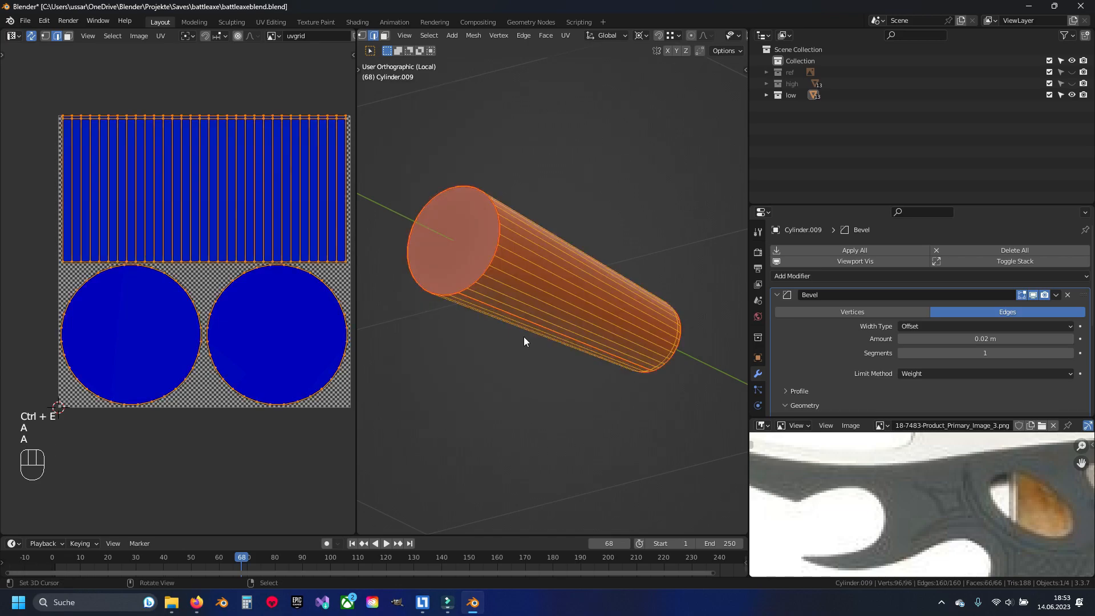
key("u")
left_click(524, 337)
key("a")
Extend the tapered cylinder's lengthwise seam across the narrow ring of faces at its end cap
middle_click_drag(523, 336, 399, 336)
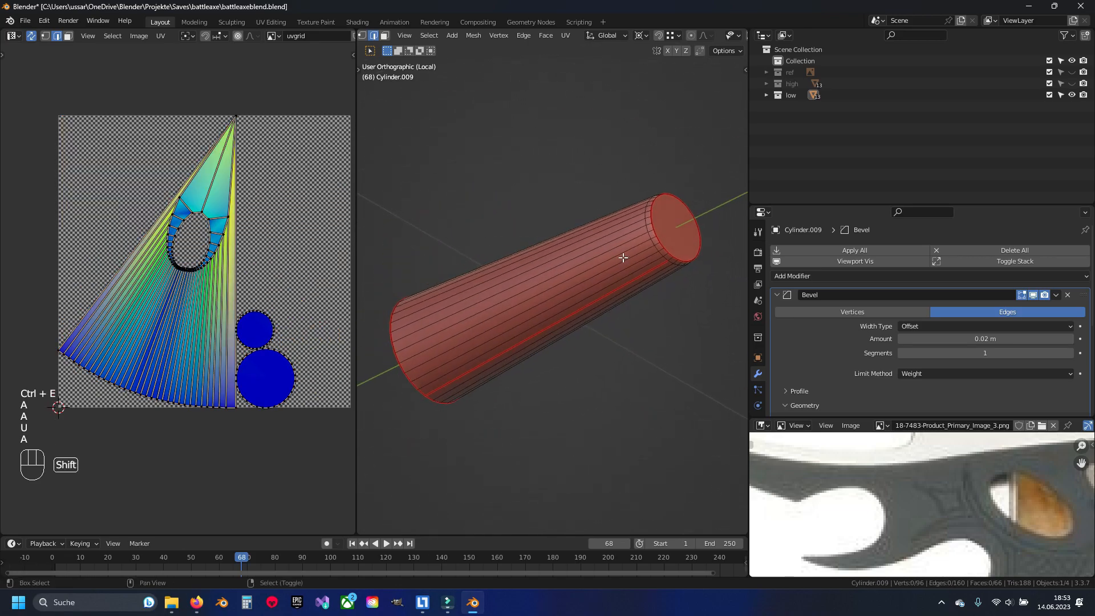
middle_click_drag(679, 273, 565, 349, "shift")
scroll(565, 349, "up", 6)
key("ctrl+e")
left_click(523, 318)
Unwrap the tapered cylinder again with the extended seam and hide it in the full model
key("a")
key("a")
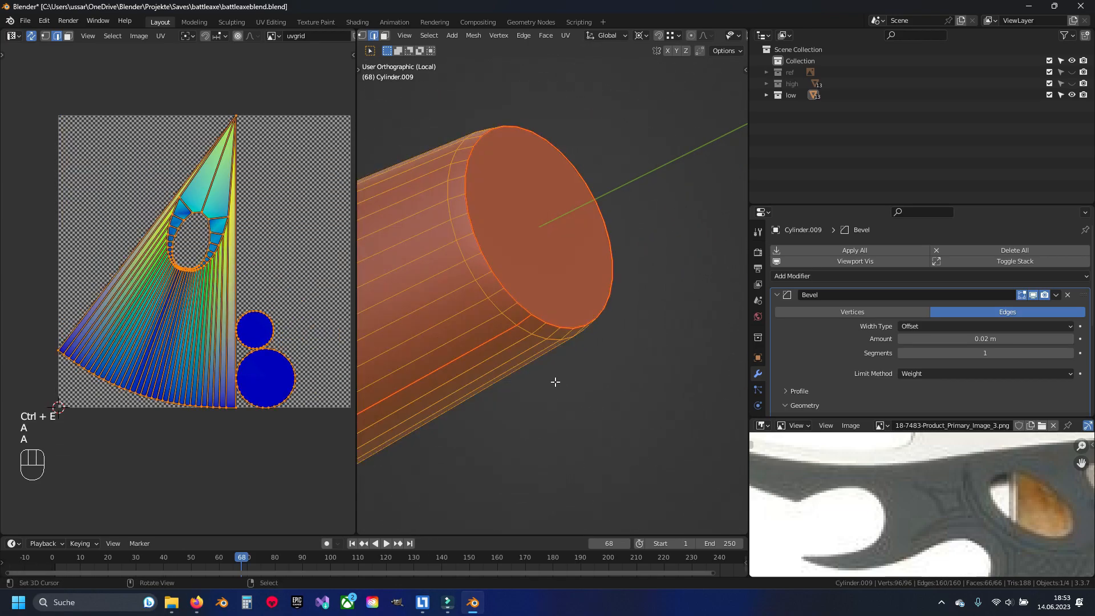
key("u")
left_click(555, 379)
key("a")
key("Tab")
key("KP_Divide")
key("h")
Isolate the contoured cylinder for editing and mark the wavy outline of its flanged end and one lengthwise edge as seams
left_click(519, 299)
key("KP_Divide")
key("Tab")
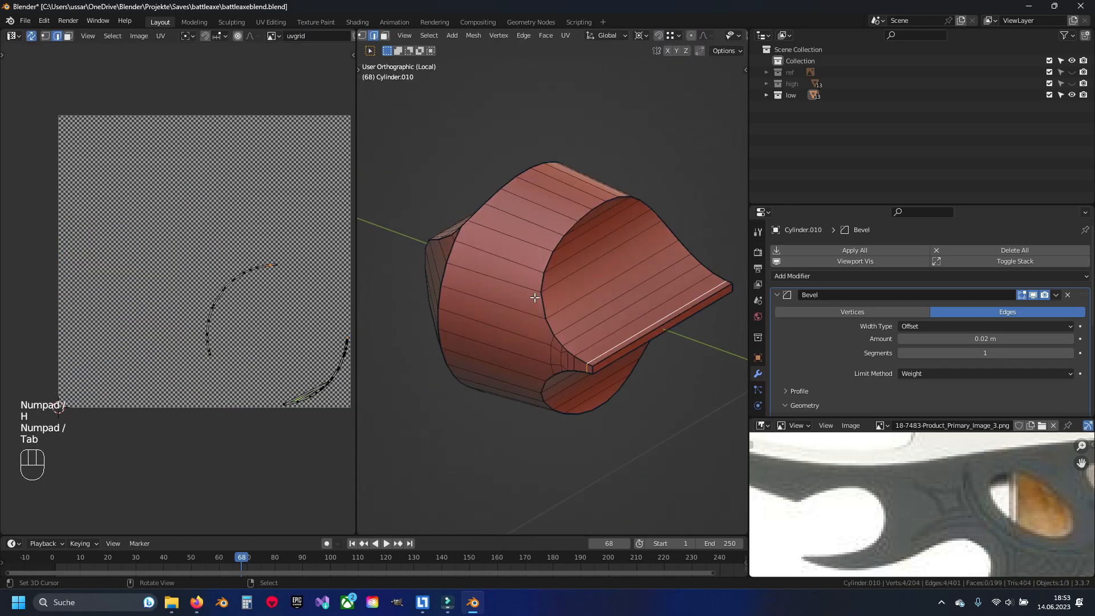
middle_click_drag(614, 355, 535, 337)
right_click(550, 312, "shift")
right_click(536, 336, "shift")
right_click(468, 248, "ctrl")
middle_click_drag(468, 248, 493, 278)
scroll(510, 320, "up", 2)
right_click(500, 267, "ctrl")
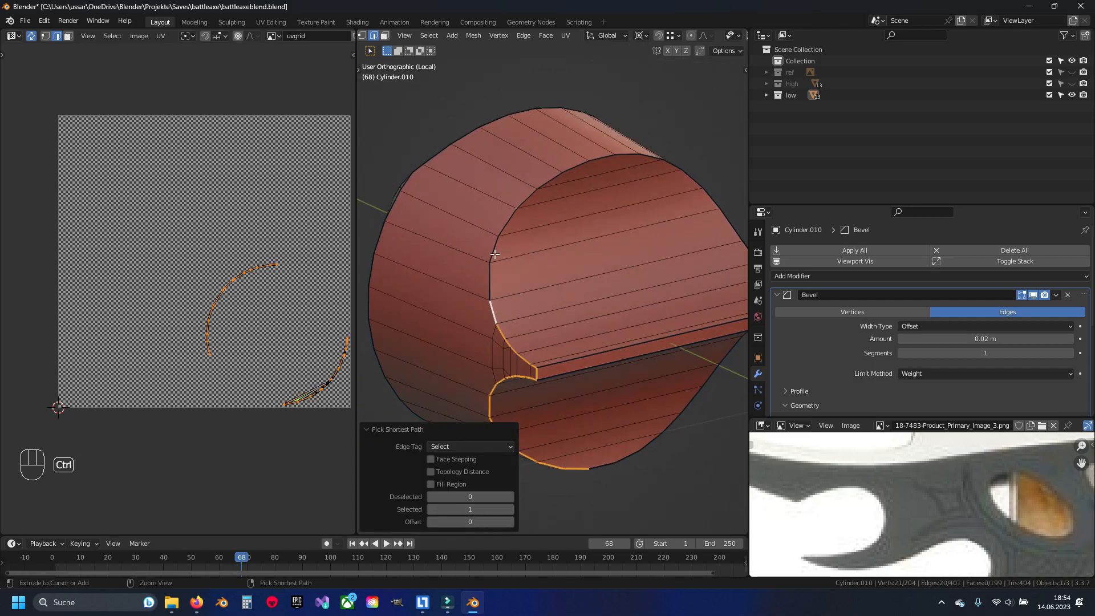
middle_click_drag(729, 239, 571, 279)
right_click(558, 308, "ctrl")
middle_click_drag(573, 393, 544, 287)
key("ctrl+e")
key("a")
Mark the full circular rim at the cylinder's recessed end as a seam
right_click(513, 340, "alt")
left_click(545, 196)
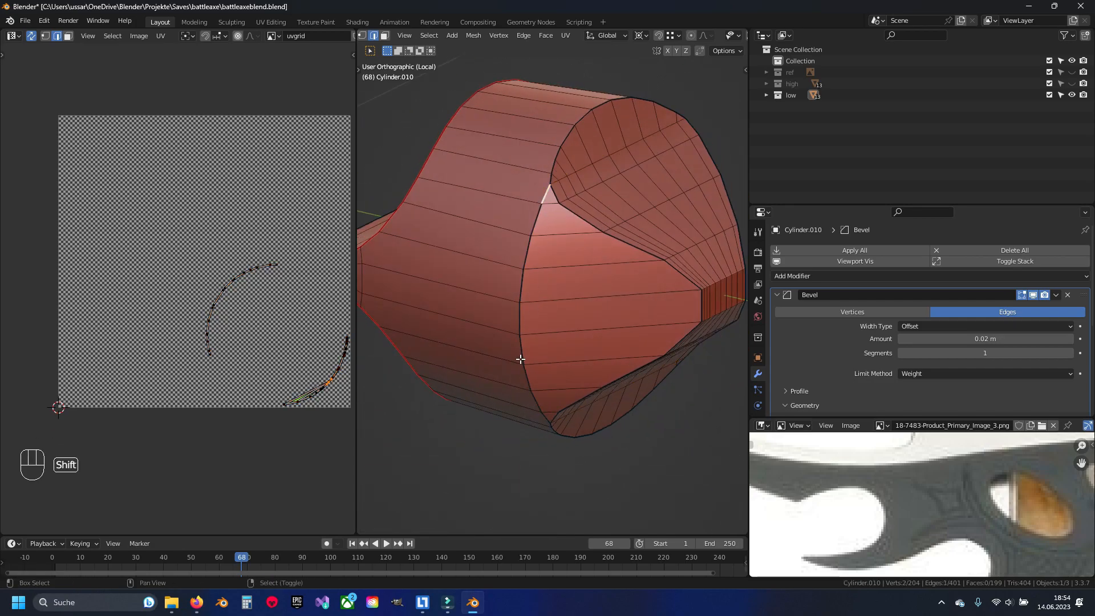
right_click(550, 409, "ctrl")
middle_click_drag(556, 422, 548, 359)
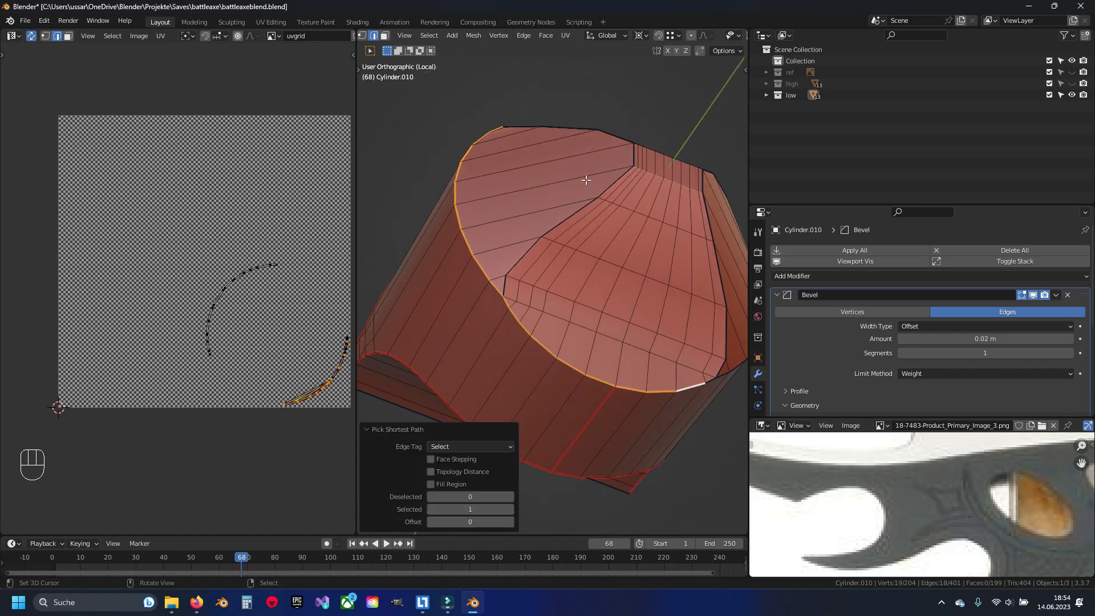
middle_click_drag(622, 172, 689, 317)
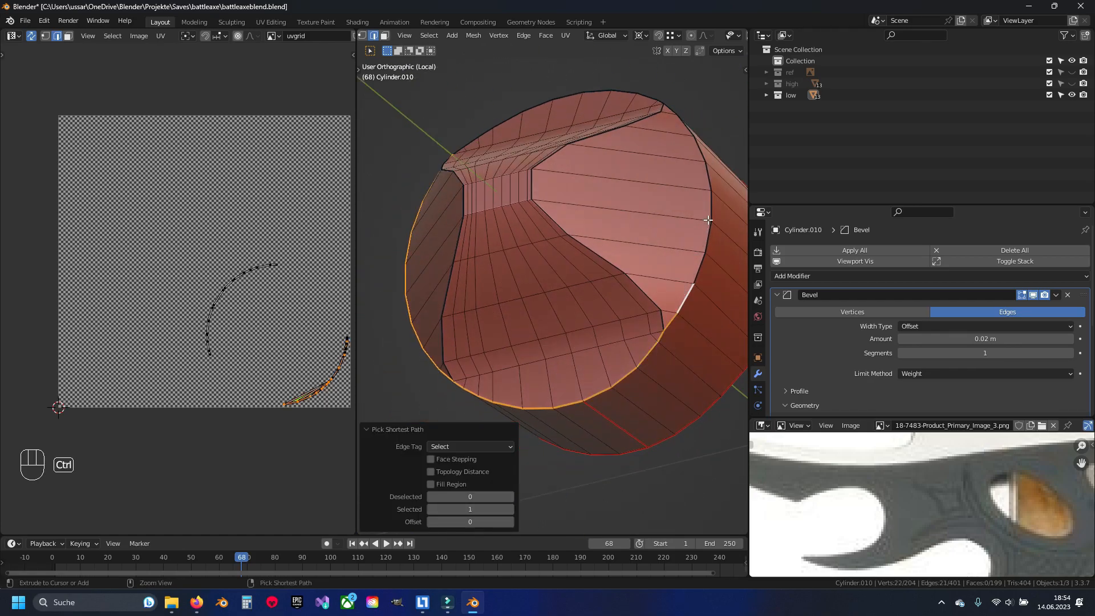
middle_click_drag(694, 150, 676, 209)
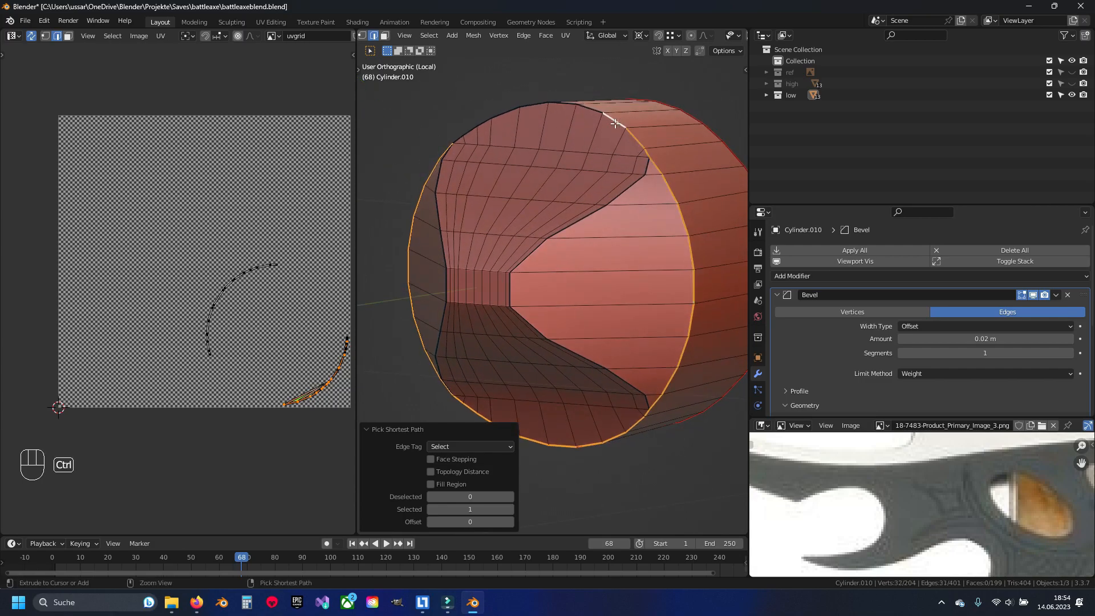
middle_click_drag(621, 123, 617, 175)
key("ctrl+e")
key("Escape")
key("ctrl+e")
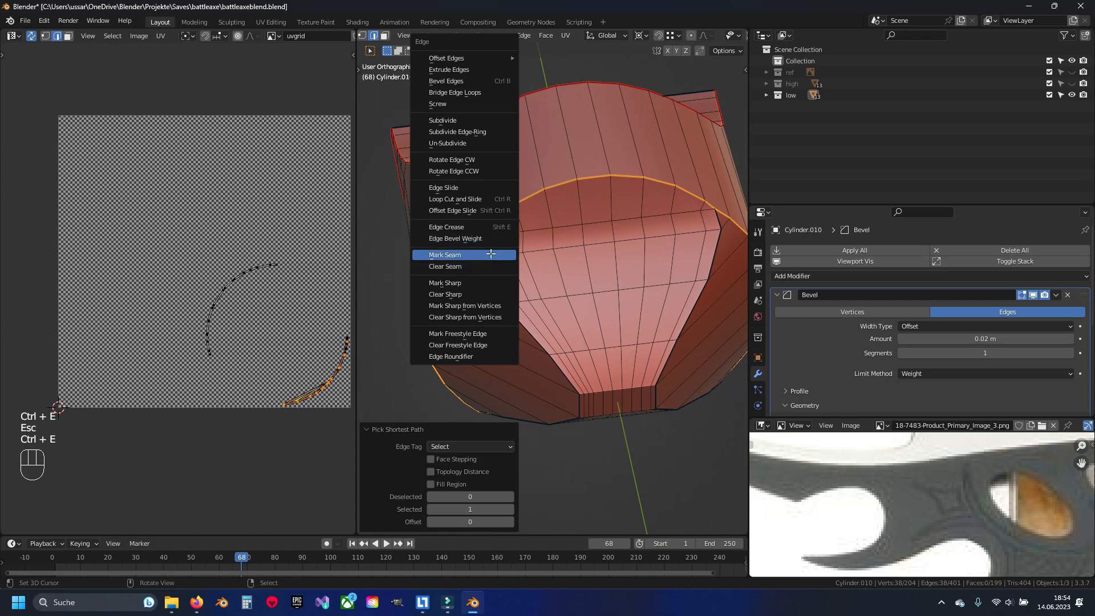
left_click(491, 254)
Unwrap all faces of the contoured cylinder and check the resulting UV islands for stretching
key("a")
key("a")
key("u")
left_click(614, 259)
key("a")
middle_click_drag(260, 294, 252, 268, "shift")
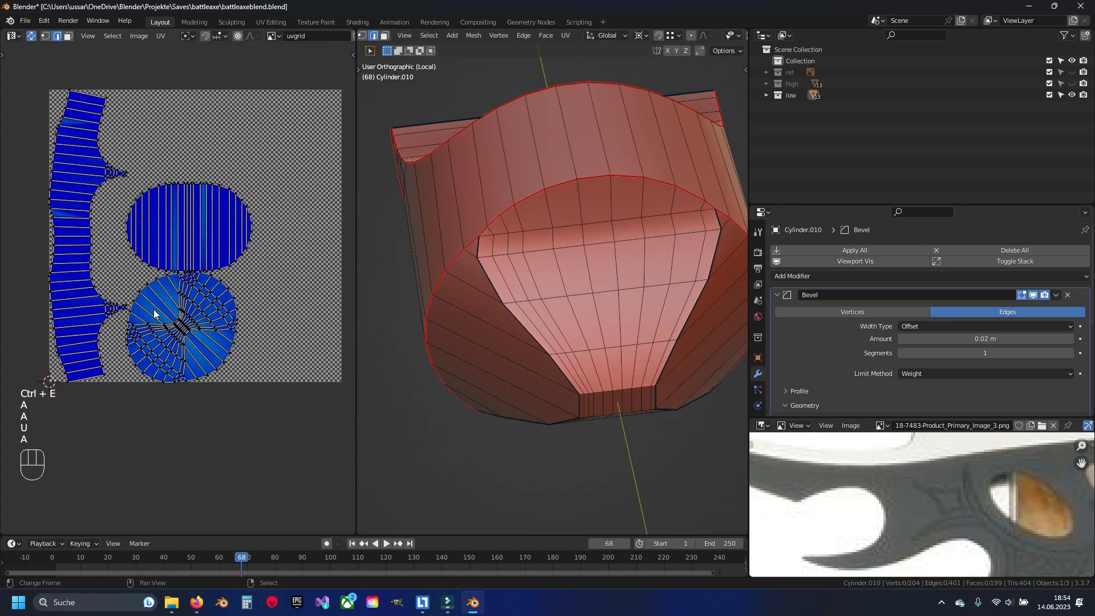
scroll(514, 256, "up", 4)
scroll(188, 321, "up", 5)
scroll(189, 321, "down", 4)
scroll(421, 214, "up", 1)
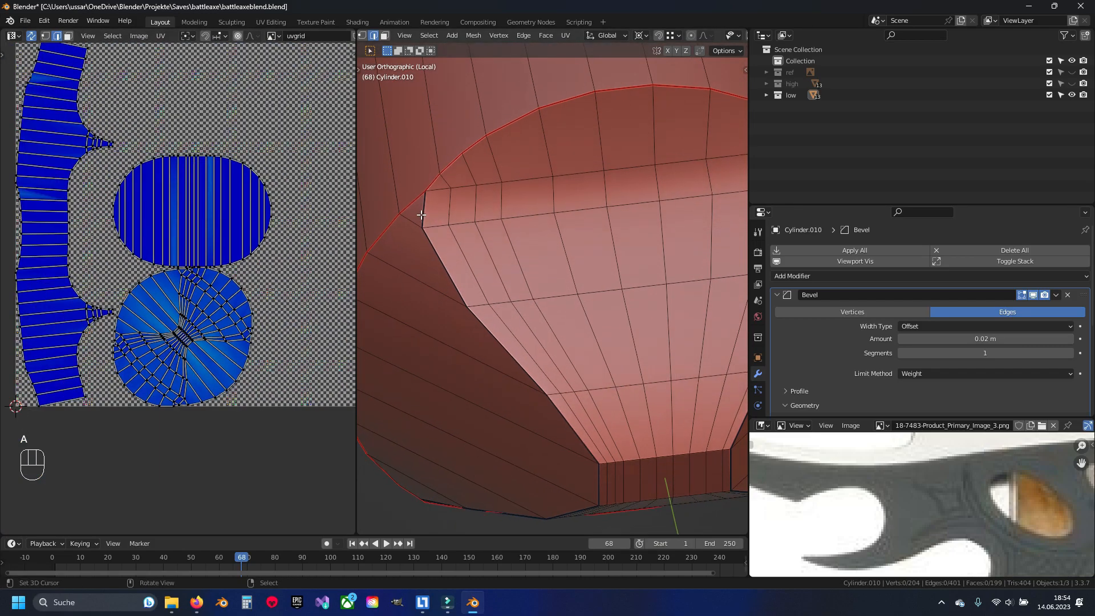
Mark the border between one side wedge and the central recess inside the round end as a seam
left_click(588, 443, "ctrl")
middle_click_drag(588, 443, 582, 196)
left_click(581, 196, "ctrl")
left_click(428, 390, "ctrl")
key("ctrl+e")
left_click(428, 389)
middle_click_drag(428, 389, 658, 491)
key("a")
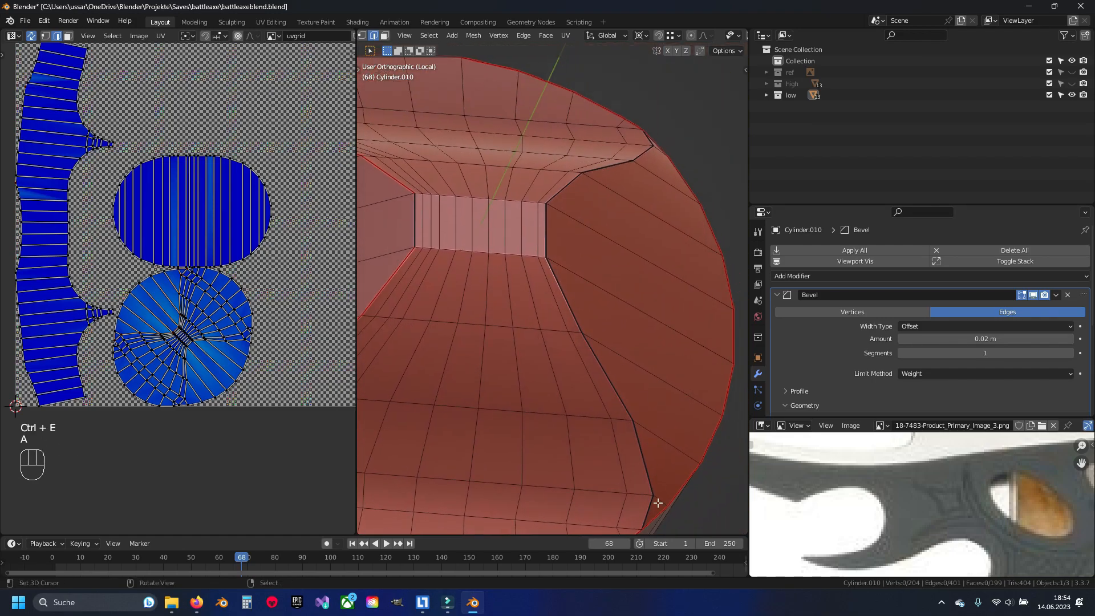
Mark the border of the opposite side wedge as a seam and unwrap the whole contoured cylinder again
right_click(554, 274, "ctrl")
middle_click_drag(674, 156, 576, 228)
key("ctrl+e")
key("a")
key("a")
key("u")
key("a")
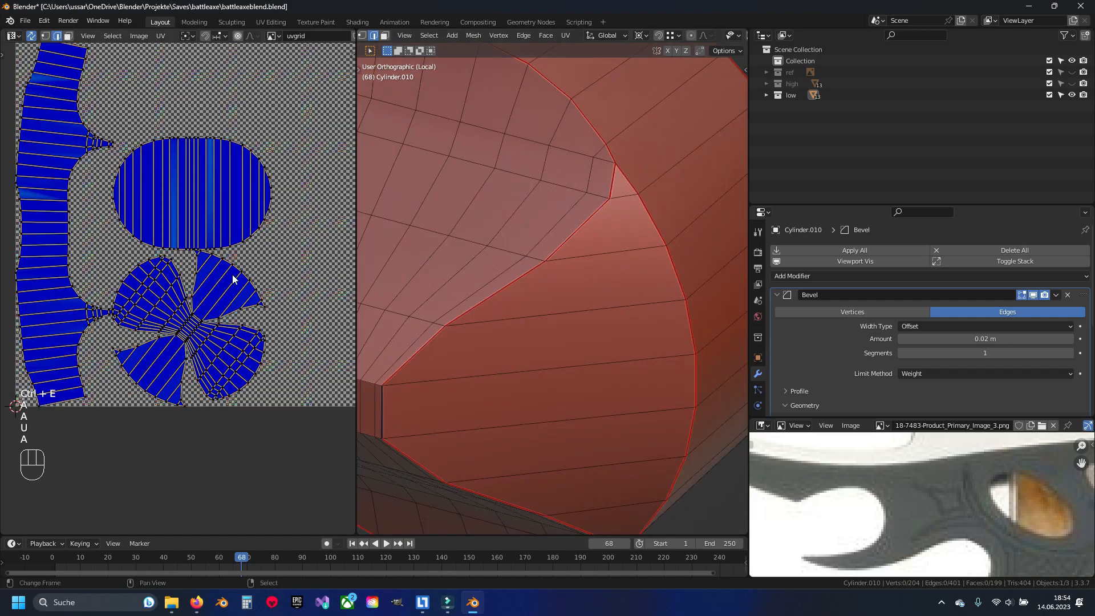
Return to the full low-poly model and hide the finished contoured cylinder
key("Tab")
scroll(627, 295, "down", 6)
key("KP_Divide")
key("h")
Apply the Mirror modifier on the spiked plate and open its mesh for editing
left_click(506, 281)
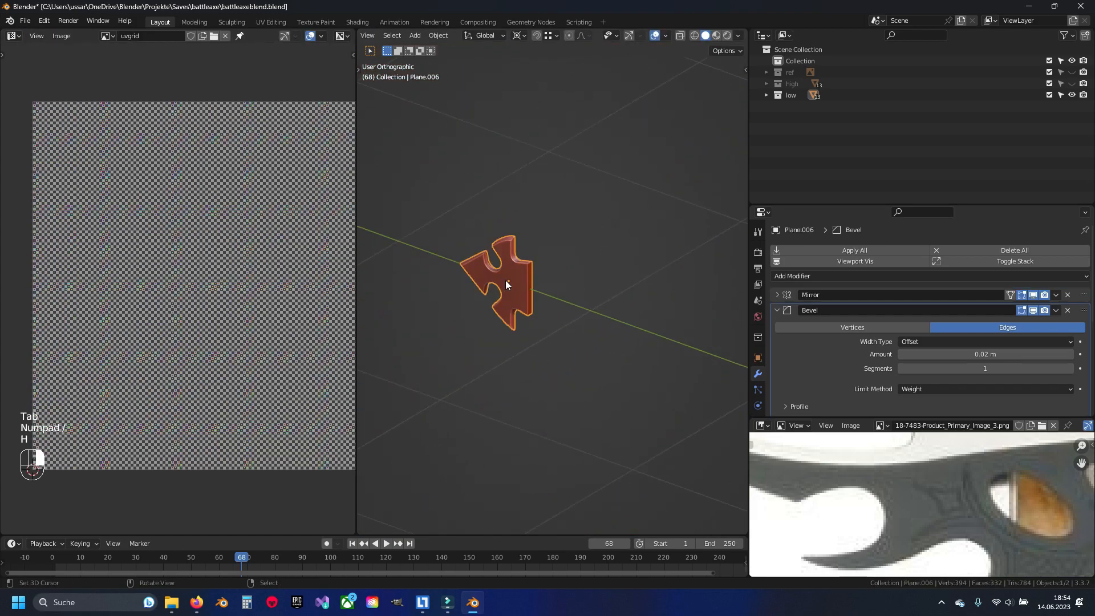
key("Tab")
scroll(519, 280, "up", 4)
scroll(518, 280, "up", 3)
middle_click_drag(518, 280, 705, 305, "shift")
key("Tab")
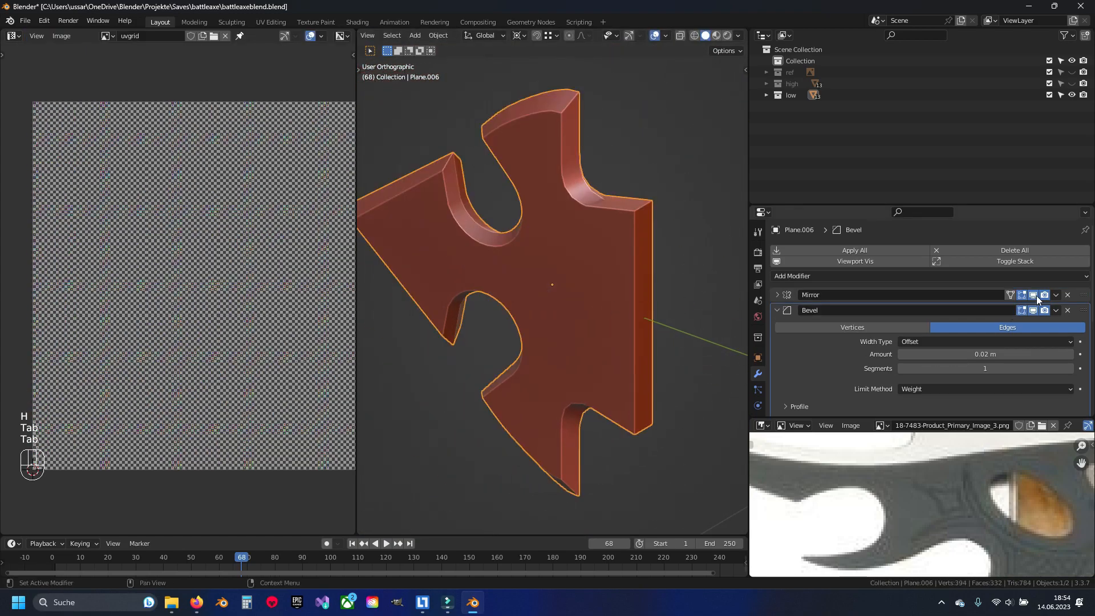
left_click(1056, 295)
left_click(1047, 317)
key("Tab")
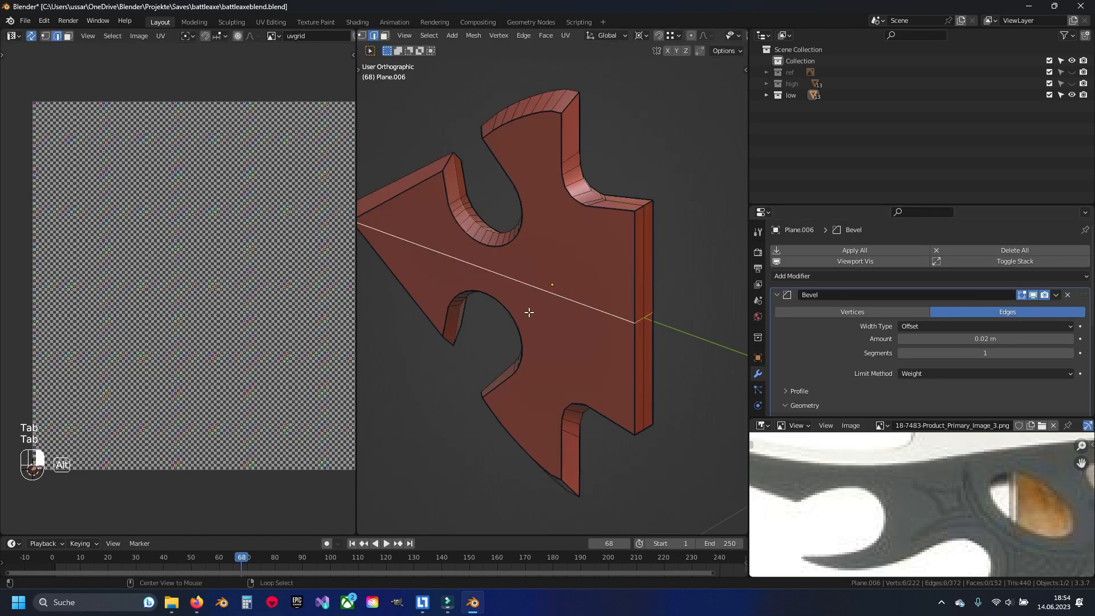
Dissolve the mirror centre-line edges across the spiked plate and save the file
middle_click_drag(548, 309, 614, 330, "alt")
key("KP_Decimal")
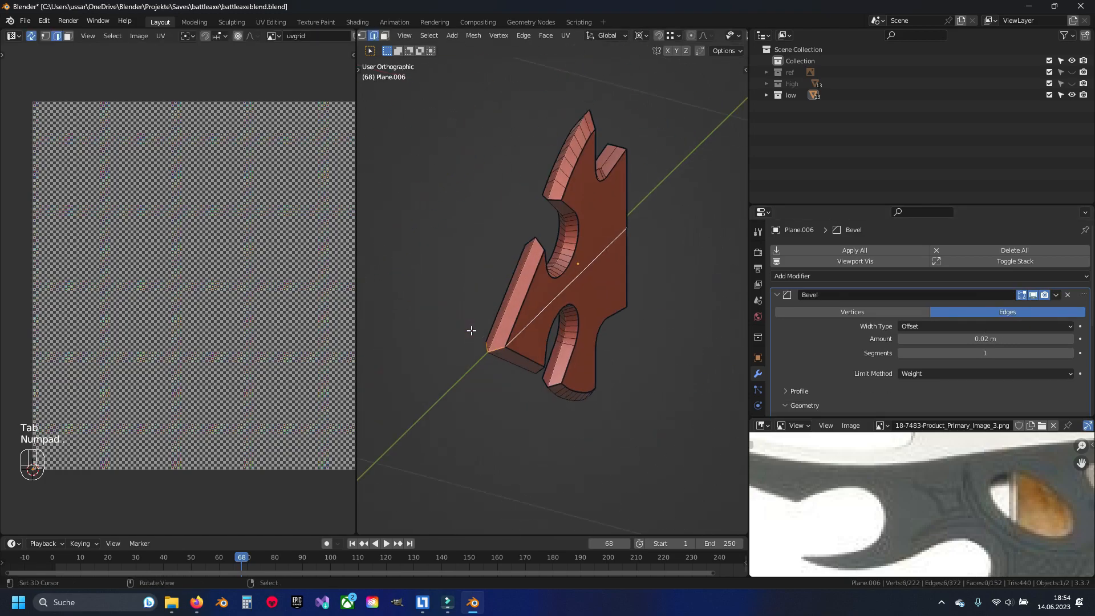
scroll(504, 354, "up", 4)
middle_click_drag(504, 353, 559, 376, "shift")
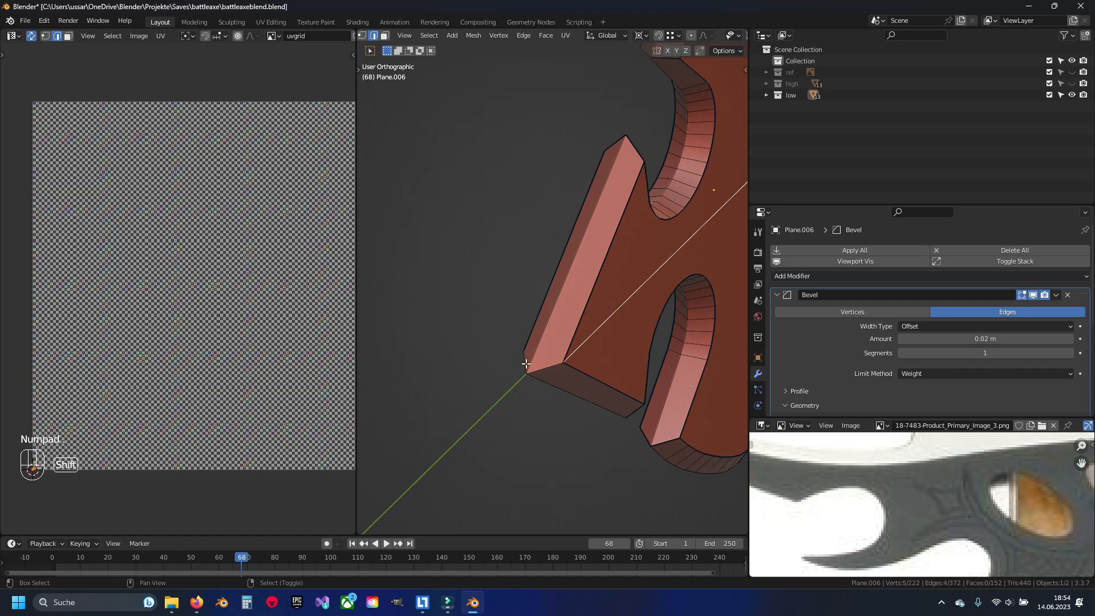
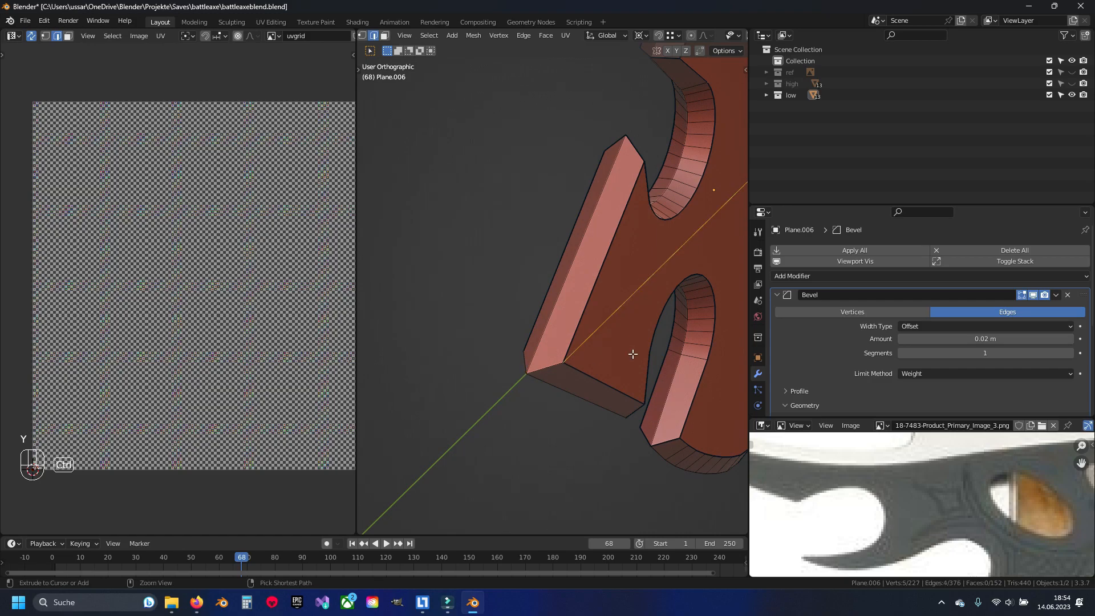
key("x")
left_click(574, 363)
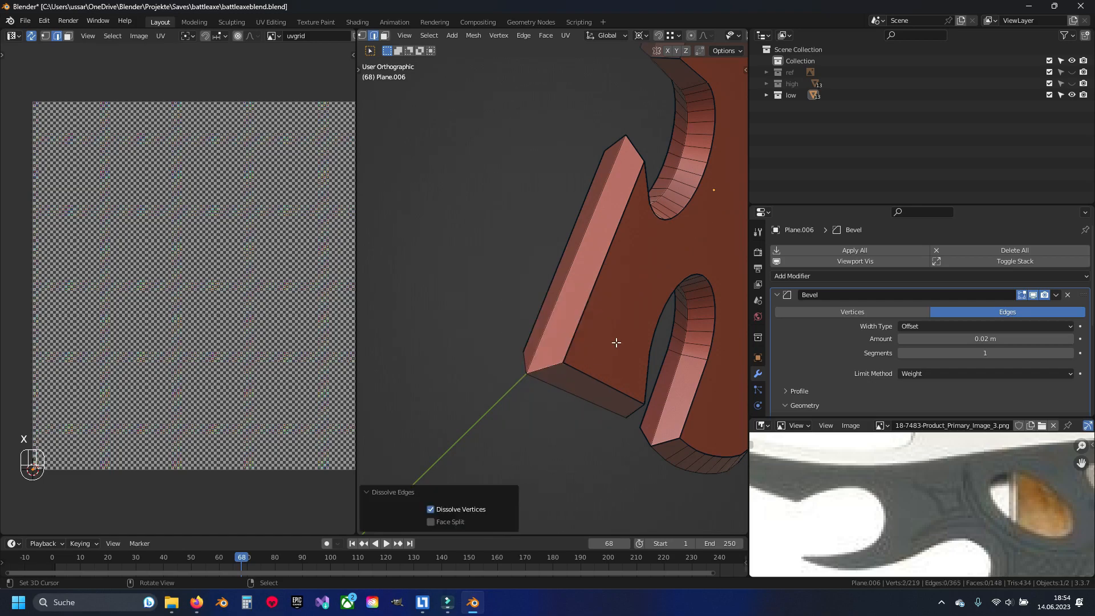
key("ctrl+s")
Mark the outline loops around the plate's two flat faces as seams
middle_click_drag(630, 364, 507, 459, "shift")
right_click(508, 337, "alt")
middle_click_drag(673, 291, 589, 327)
right_click(589, 323, "alt+shift")
key("ctrl+e")
left_click(596, 316)
key("a")
Unwrap all faces of the spiked plate
middle_click_drag(633, 297, 599, 301)
key("a")
key("u")
left_click(599, 301)
key("a")
middle_click_drag(282, 285, 205, 295, "shift")
Hide the plate's two flat faces so only the side wall remains, and save the file
key("3")
key("ctrl+l")
key("h")
key("2")
key("ctrl+s")
middle_click_drag(542, 285, 517, 272)
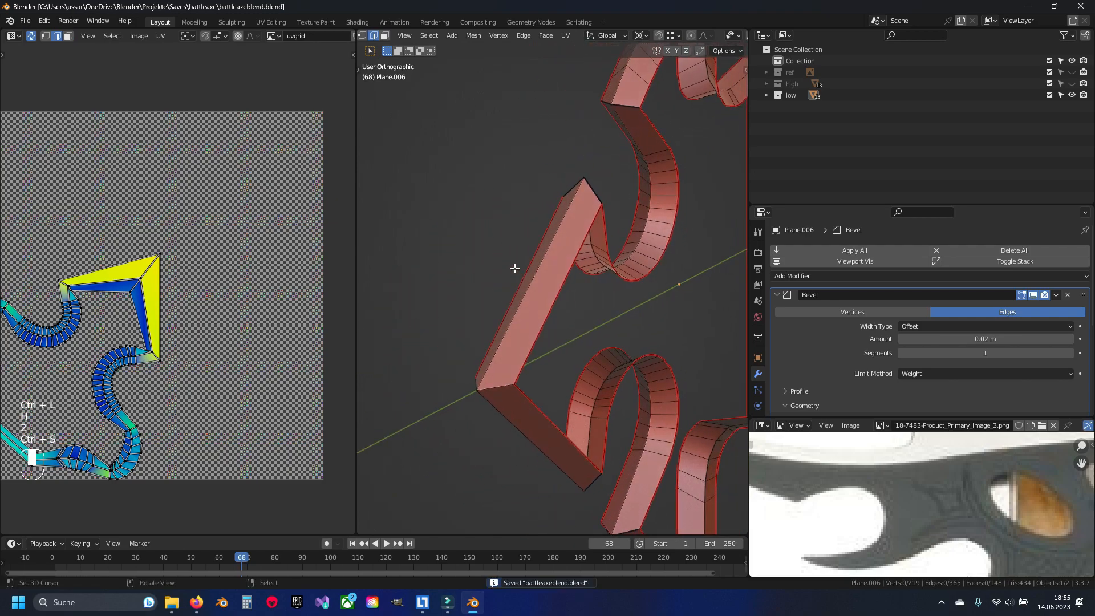
Mark the short edges across the side wall at the plate's straight-edge corner as a seam
middle_click_drag(594, 215, 569, 274)
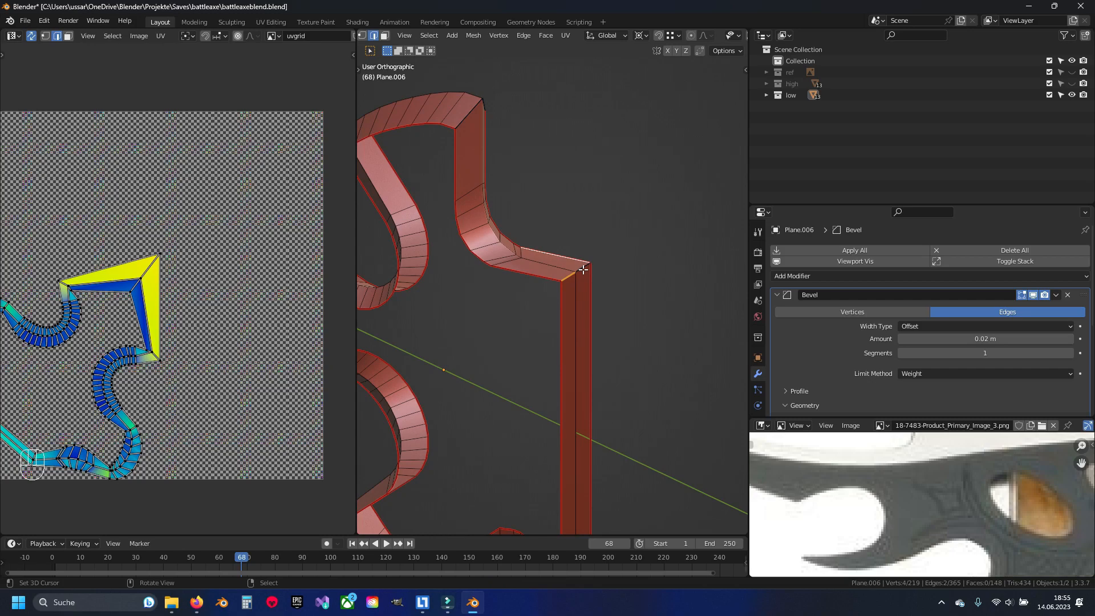
key("ctrl+e")
left_click(574, 315)
key("a")
Unwrap the plate's visible side wall using the new corner seam
key("a")
key("u")
left_click(579, 369)
key("a")
middle_click_drag(211, 341, 302, 228, "shift")
scroll(585, 257, "down", 3)
Mark the short edges across another corner of the plate's side wall as a seam
middle_click_drag(586, 268, 479, 319)
scroll(473, 321, "up", 3)
middle_click_drag(429, 279, 471, 348)
key("ctrl+e")
left_click(483, 337)
key("a")
Unwrap the side wall again and inspect the long UV strips for stretching
key("a")
key("u")
left_click(582, 318)
key("a")
middle_click_drag(251, 273, 242, 203, "shift")
scroll(160, 282, "up", 4)
middle_click_drag(108, 281, 255, 363, "shift")
scroll(609, 281, "down", 4)
Mark the short edges across the side wall at the pointed spike's tip as a seam
middle_click_drag(608, 281, 518, 310)
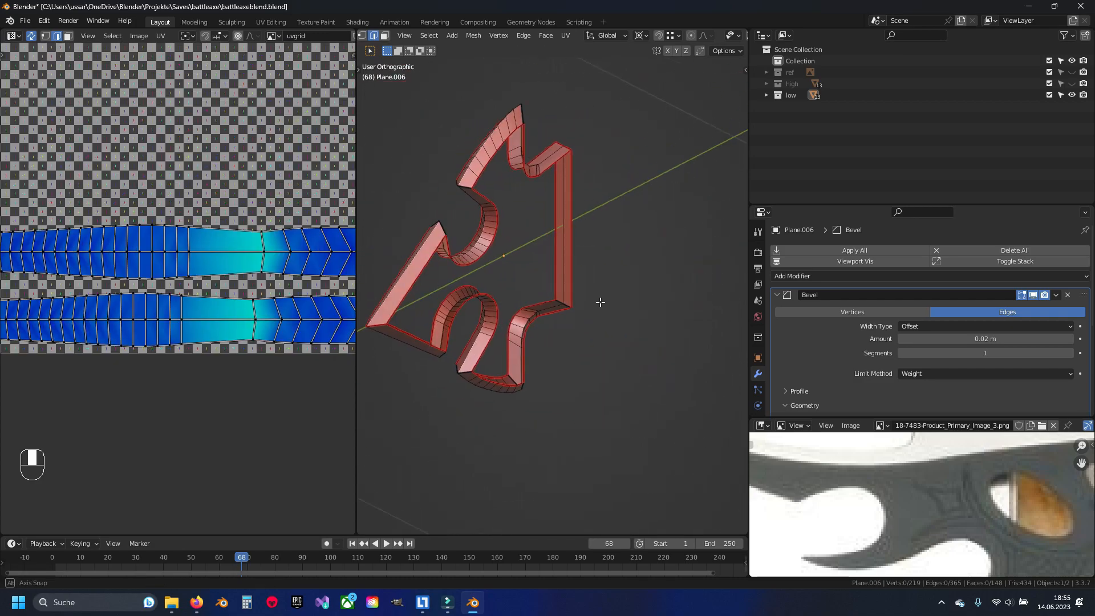
middle_click_drag(600, 302, 607, 301)
middle_click_drag(494, 263, 633, 306, "shift")
scroll(633, 306, "up", 6)
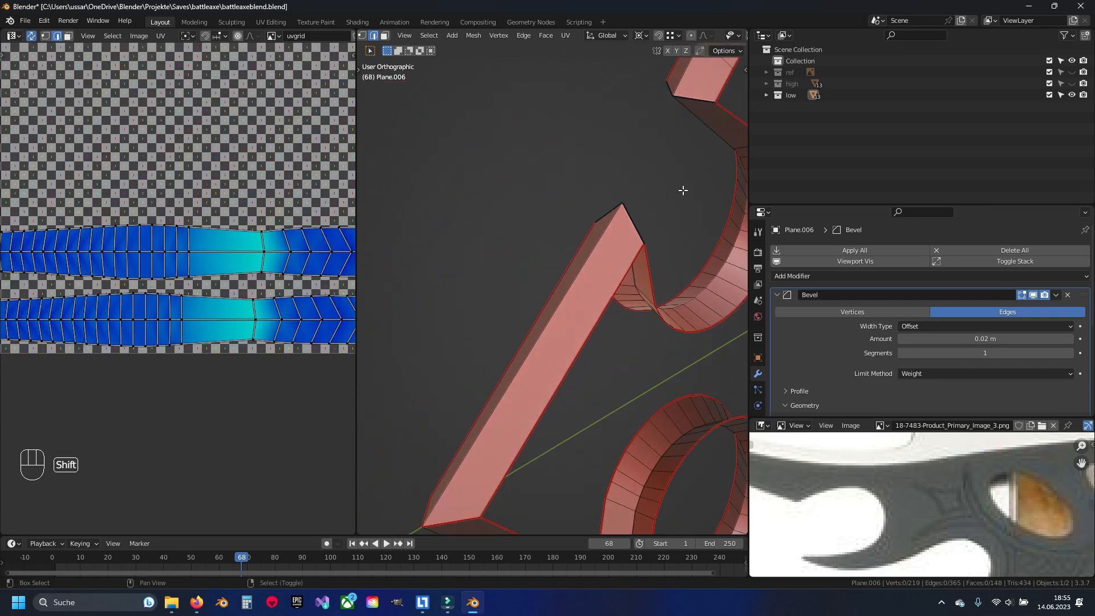
middle_click_drag(682, 191, 609, 306, "shift")
left_click(528, 334, "shift")
key("ctrl+e")
left_click(530, 333)
key("a")
Mark the short crosswise edges at the next spike tip of the side wall as a seam
scroll(533, 335, "down", 6)
middle_click_drag(533, 334, 572, 337)
scroll(572, 337, "up", 3)
left_click(550, 348)
middle_click_drag(581, 409, 551, 372, "shift")
key("ctrl+e")
left_click(539, 391)
key("a")
Mark the crosswise edges at a further sharp corner of the side wall as a seam
middle_click_drag(633, 387, 508, 213, "shift")
right_click(559, 388)
key("ctrl+e")
left_click(538, 402)
key("a")
Mark the two short edges across the curved spike's tip, on the side next to the straight edge, as a seam
middle_click_drag(582, 234, 497, 387)
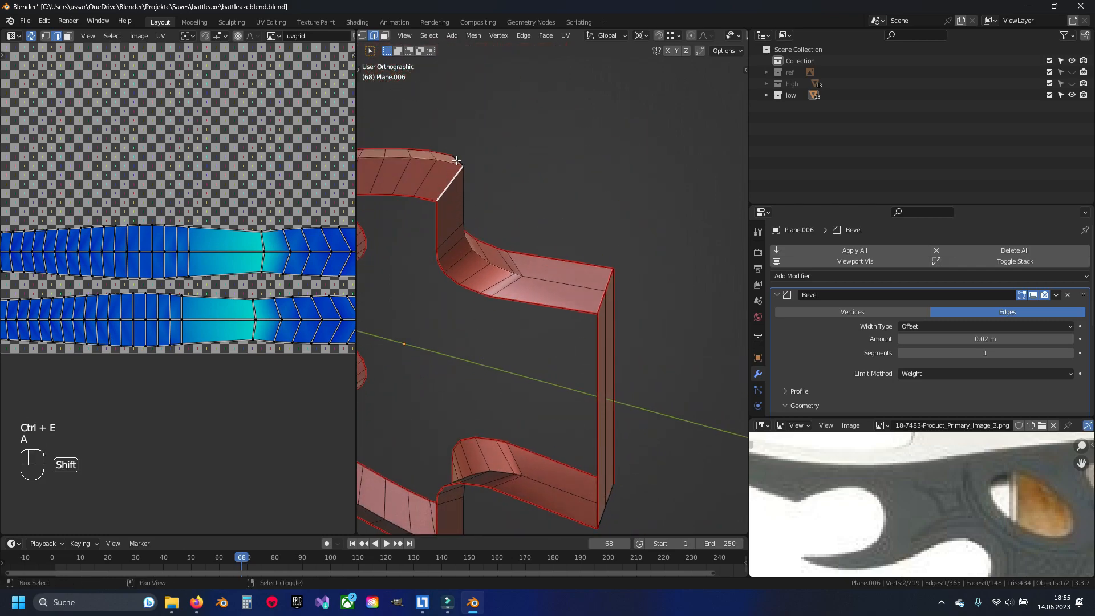
key("ctrl+e")
left_click(565, 198)
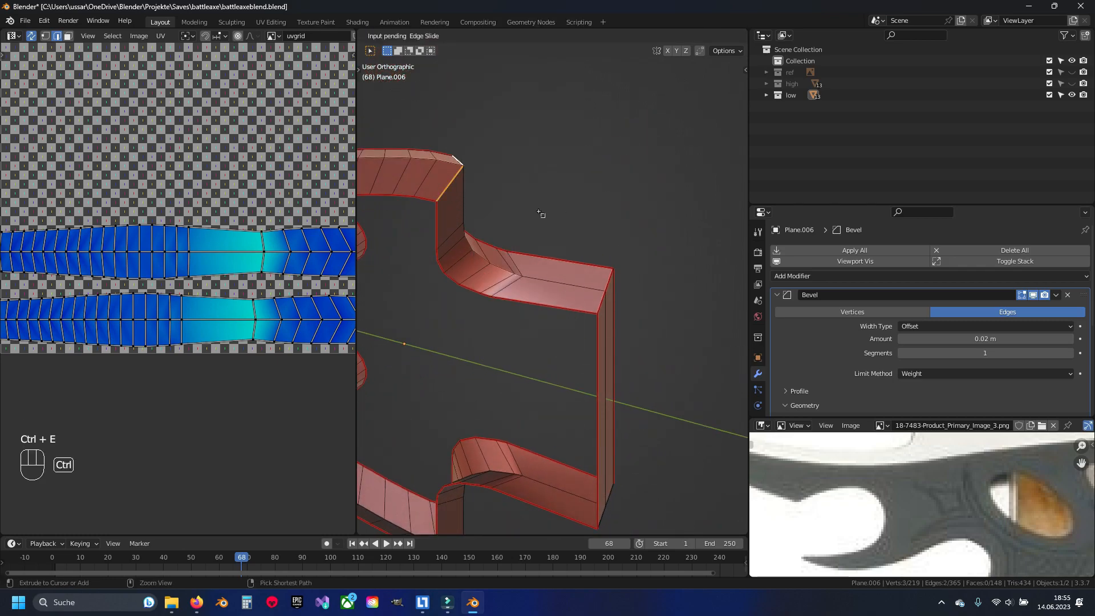
right_click(549, 204)
key("ctrl+e")
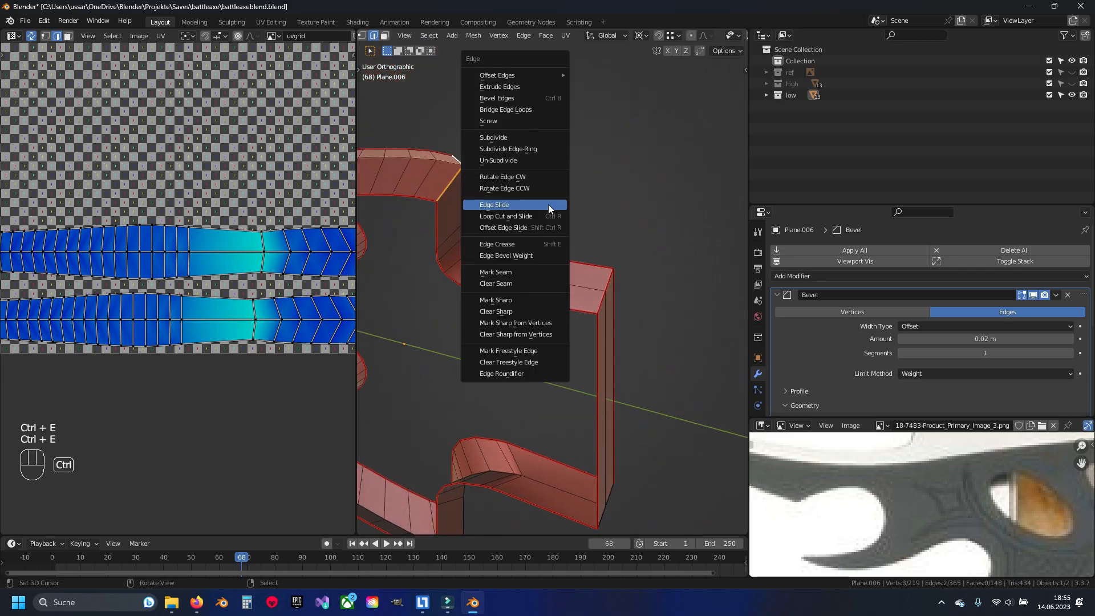
left_click(526, 283)
Unwrap all visible side-wall faces with the added tip seams and check the UV islands' layout
key("a")
key("u")
key("a")
key("u")
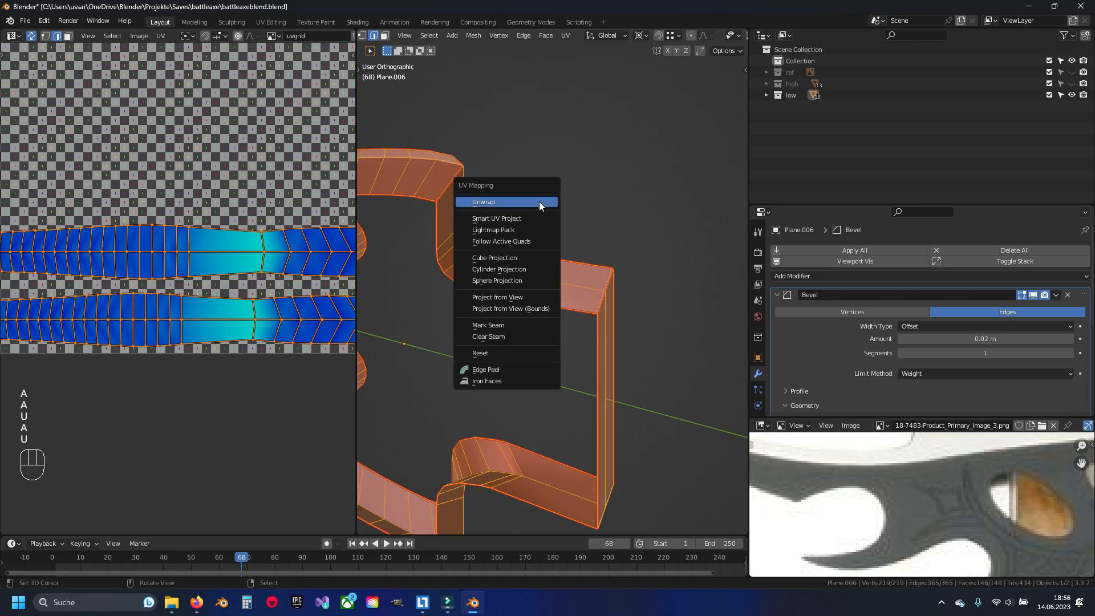
left_click(539, 200)
key("a")
scroll(285, 211, "down", 5)
middle_click_drag(255, 214, 235, 328, "shift")
scroll(235, 328, "down", 5)
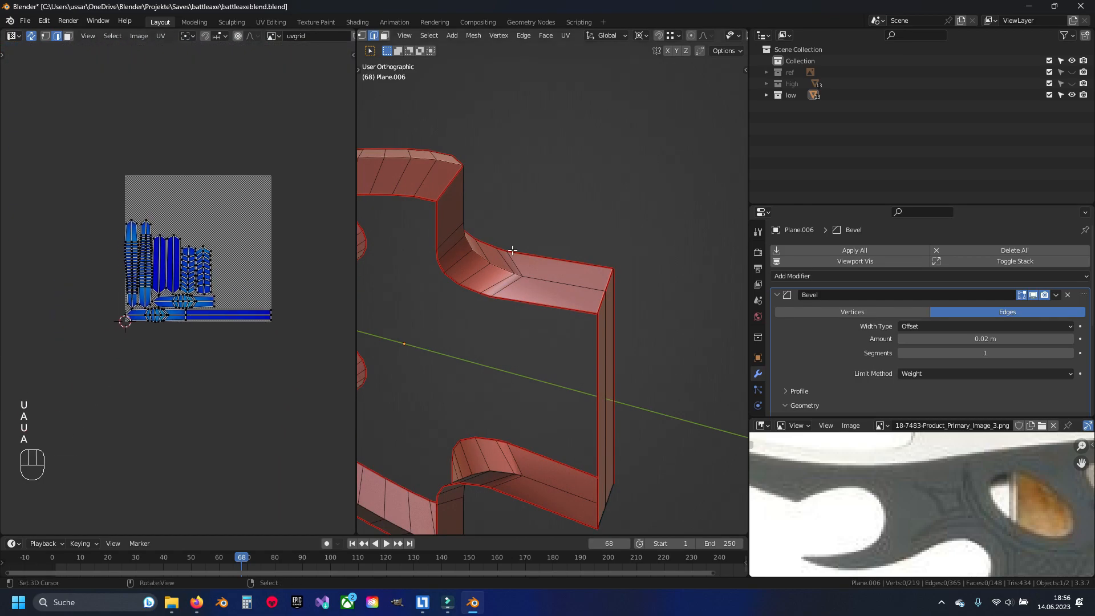
Reveal the plate's hidden faces and unwrap all of its faces together
key("alt+h")
key("a")
key("a")
key("a")
key("u")
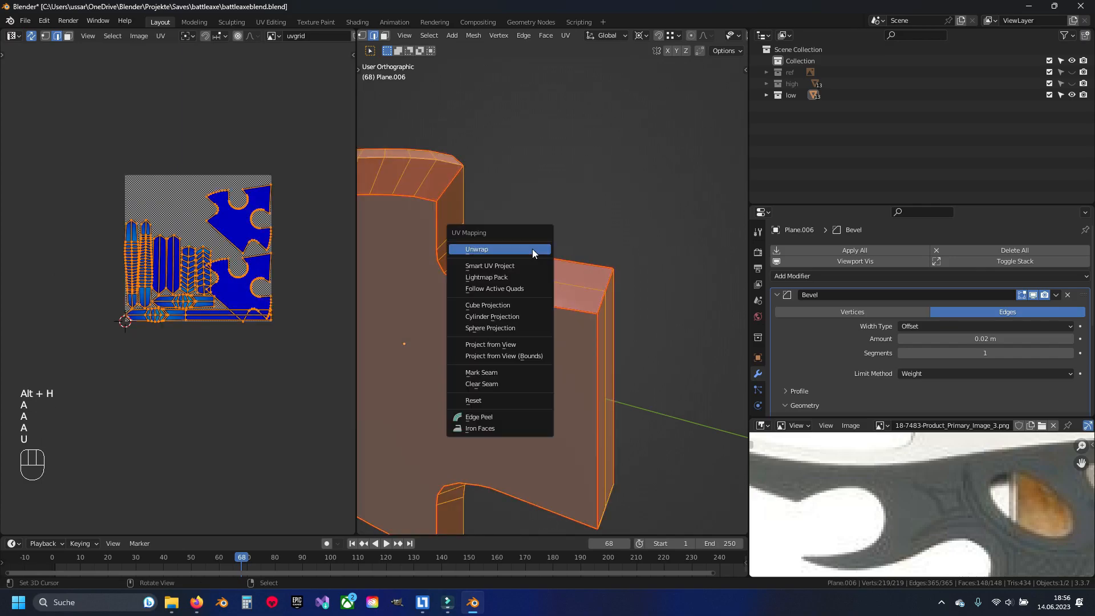
left_click(532, 249)
Leave mesh editing and the isolated view of the plate, bring back the whole axe, and save the file
key("a")
key("Tab")
key("KP_Divide")
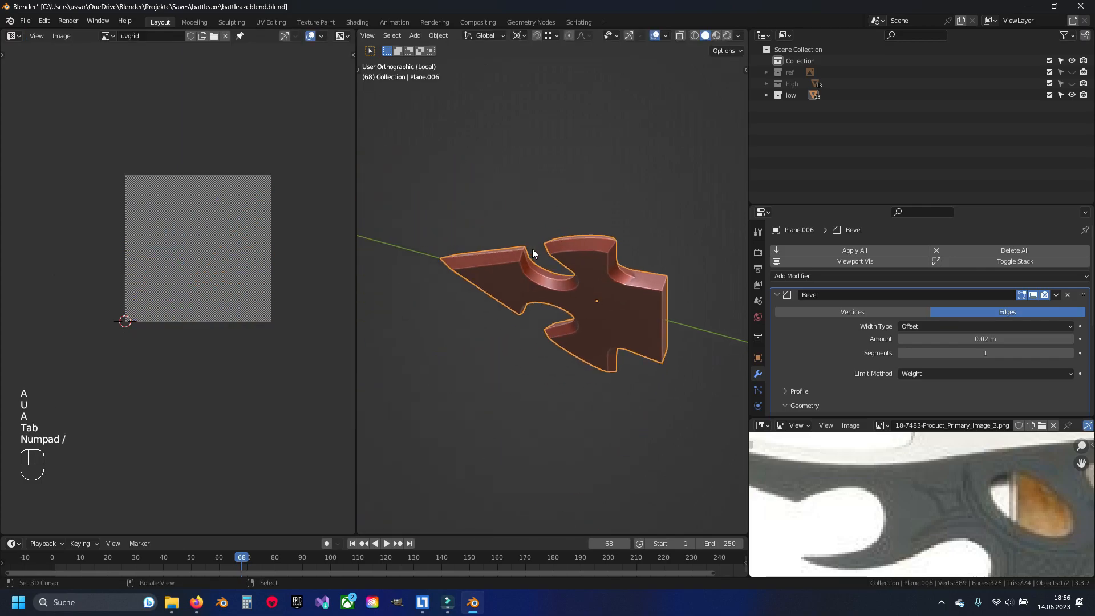
key("alt+h")
key("KP_Divide")
key("a")
scroll(542, 259, "up", 5)
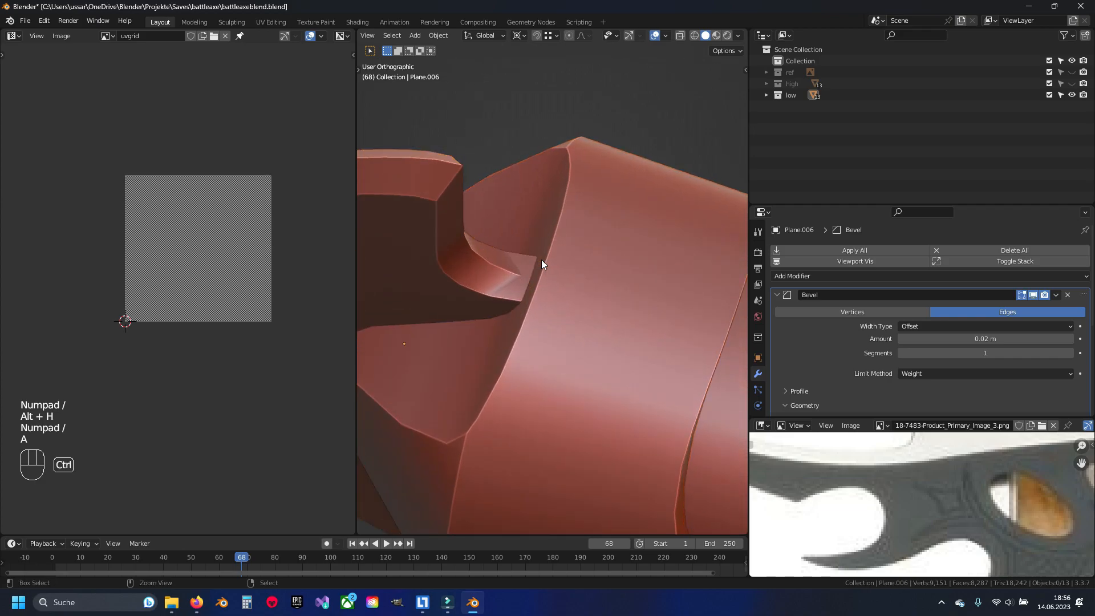
key("ctrl+s")
Select all low-poly axe objects and open them together in Edit Mode
scroll(555, 269, "down", 5)
left_click_drag(356, 193, 302, 198)
scroll(536, 267, "down", 6)
middle_click_drag(537, 268, 567, 275)
middle_click_drag(664, 265, 518, 283, "shift")
left_click(572, 308)
middle_click_drag(571, 330, 545, 300, "shift")
key("a")
scroll(507, 291, "up", 4)
key("Tab")
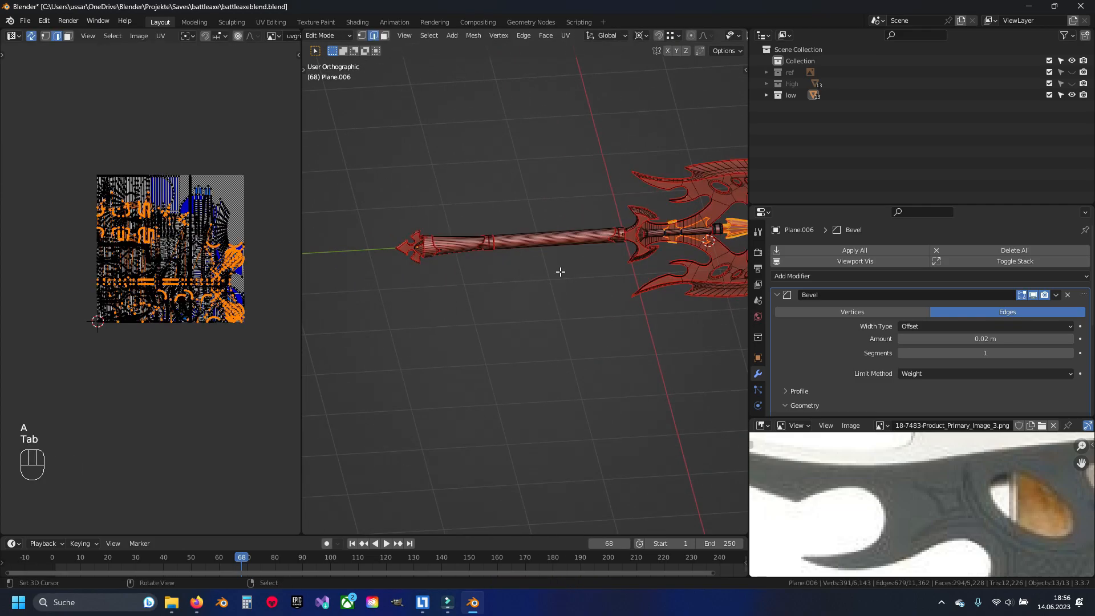
scroll(190, 277, "up", 2)
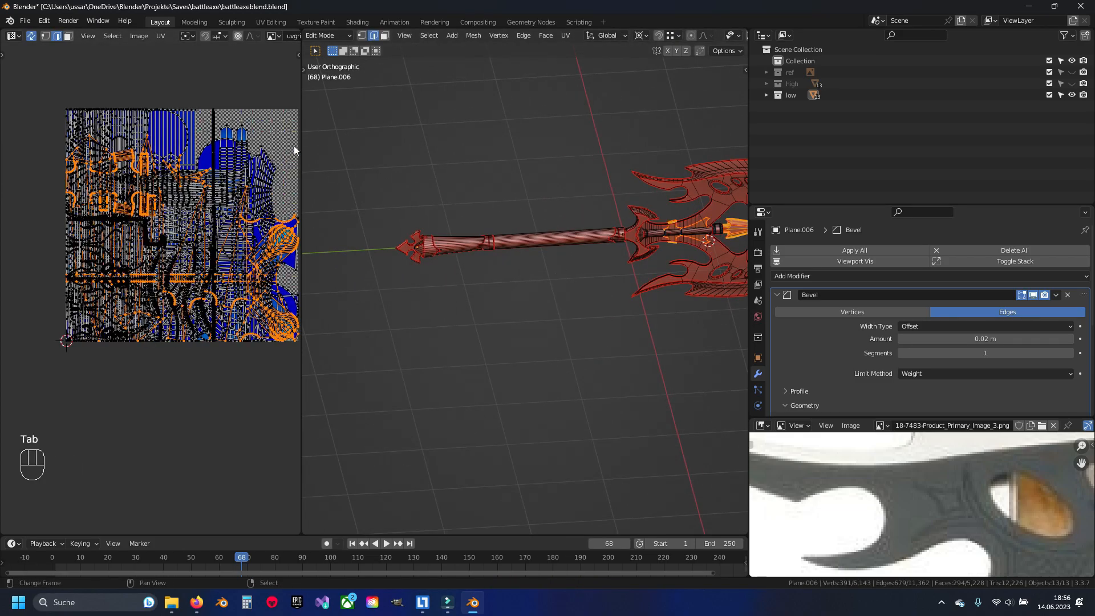
Unwrap every face of all axe parts together into one shared UV layout and examine the islands
left_click_drag(300, 143, 456, 142)
key("a")
key("a")
key("u")
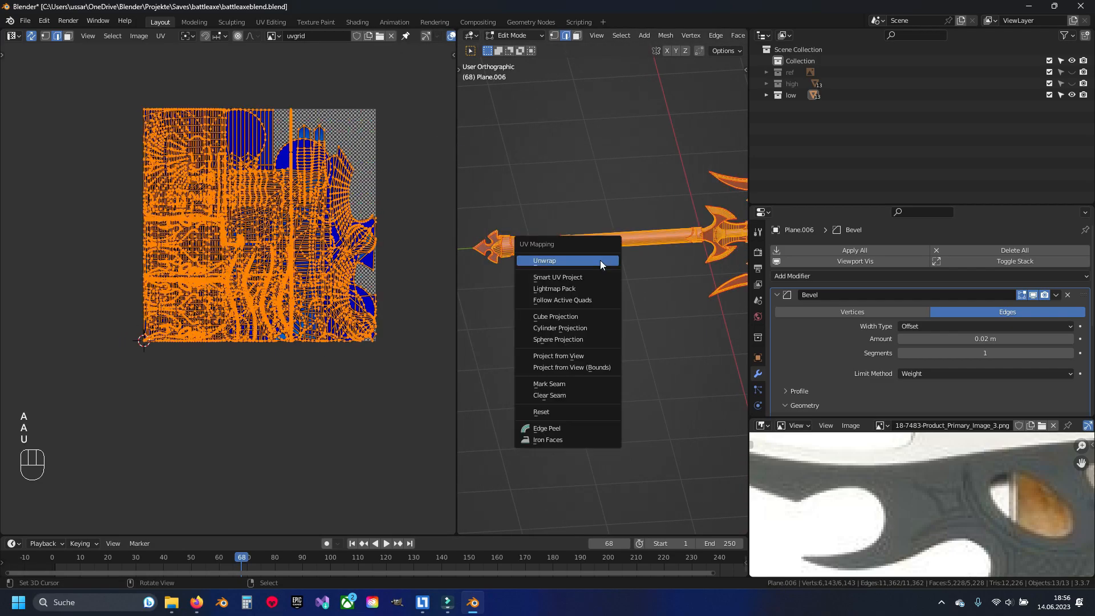
left_click(558, 261)
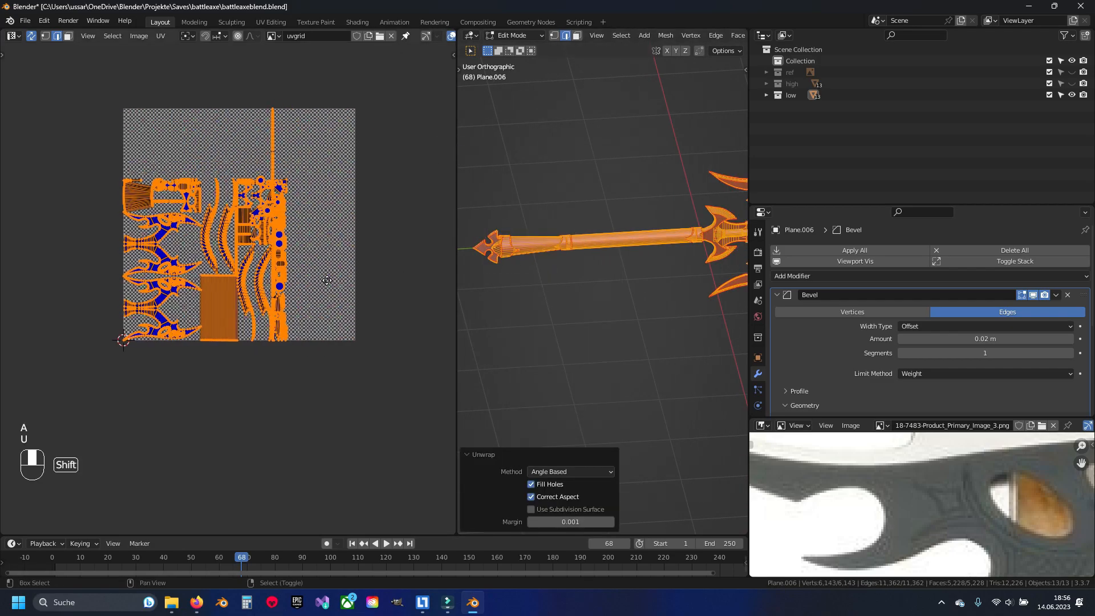
scroll(309, 288, "up", 4)
middle_click_drag(127, 309, 266, 373, "shift")
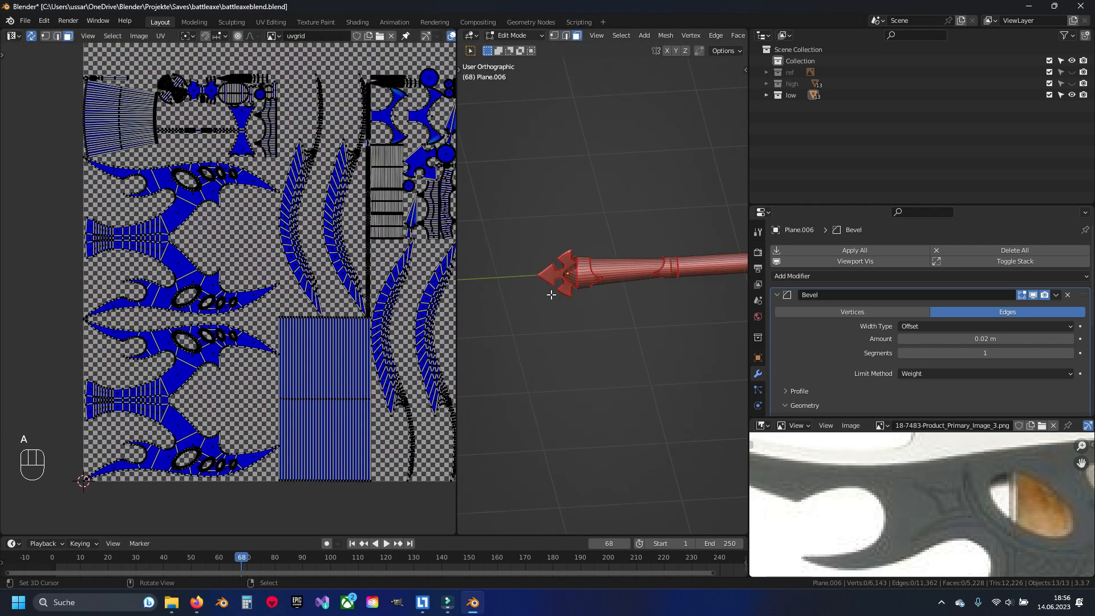
Select the seam-bounded faces of the two handle grip cylinders in side view, using Select Linked delimited by Seam
right_click(552, 275)
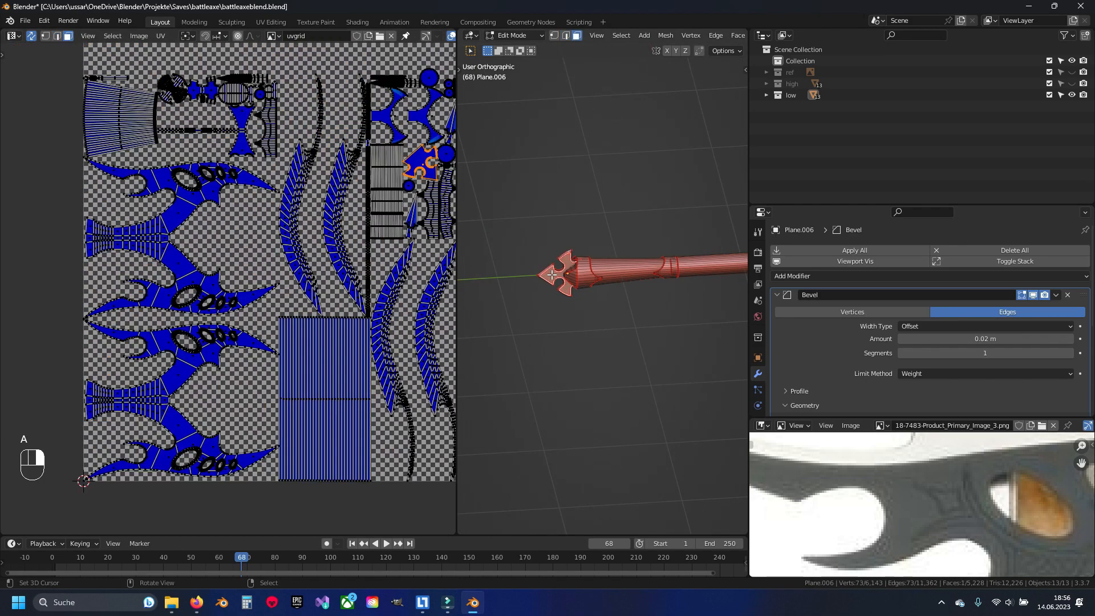
left_click_drag(457, 199, 321, 201)
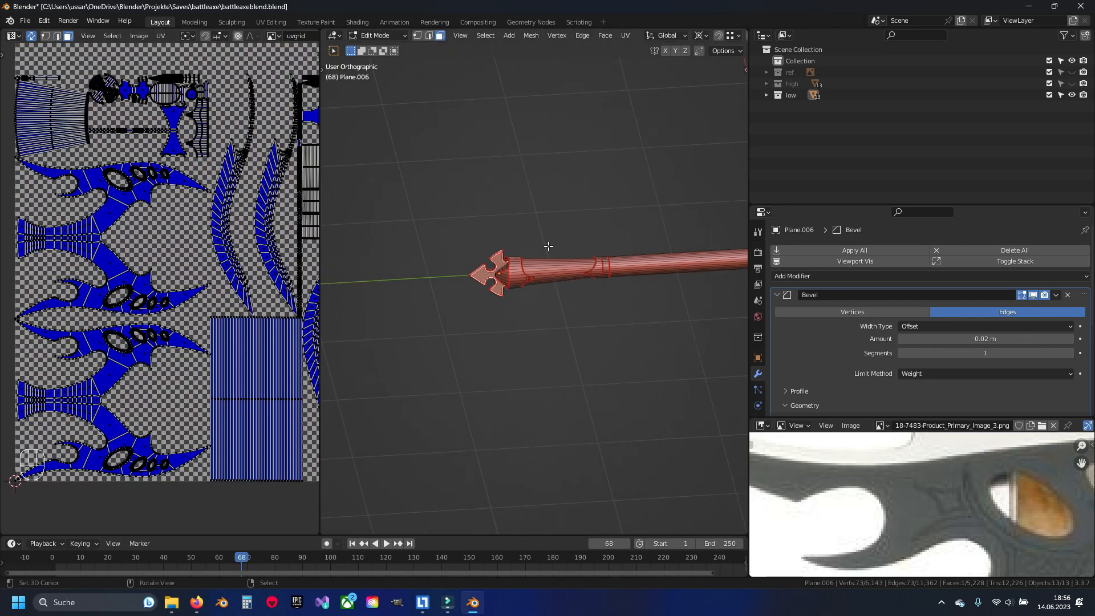
key("KP_3")
scroll(567, 296, "down", 3)
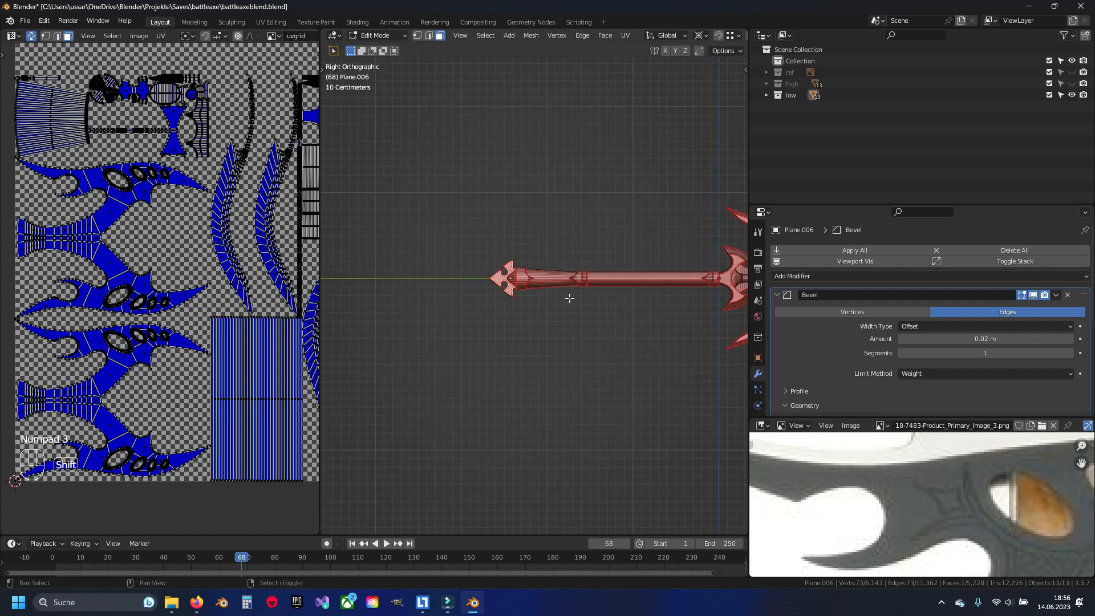
middle_click_drag(567, 296, 525, 301, "shift")
scroll(526, 301, "up", 4)
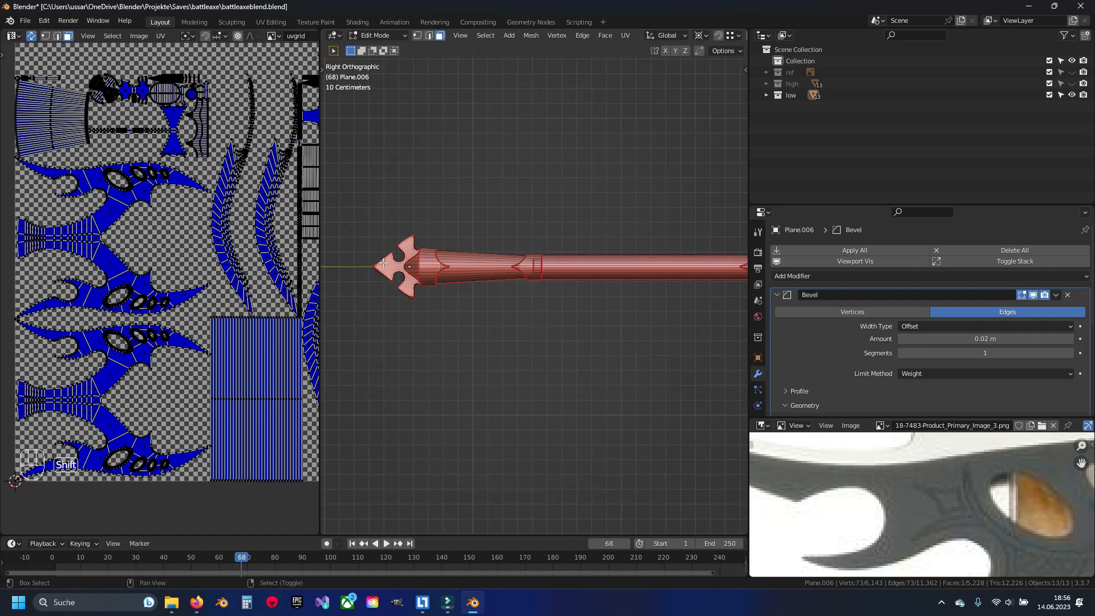
key("ctrl+l")
left_click(617, 270, "ctrl")
key("ctrl+l")
scroll(617, 270, "down", 3)
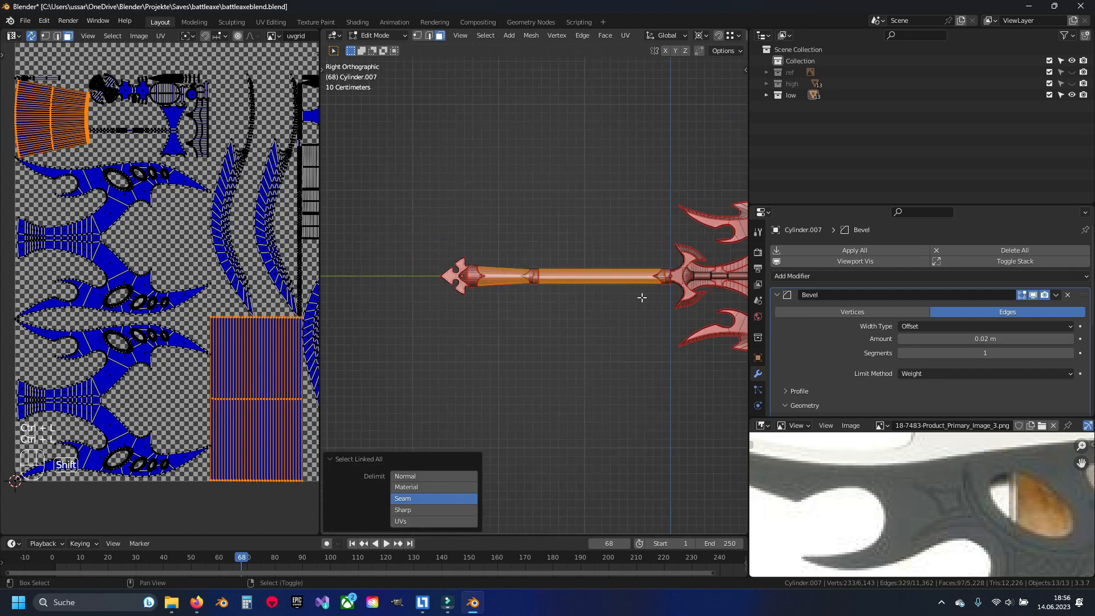
Add the broad blade face and the decorative plates along the shaft to the selection, extended to their seams
scroll(660, 301, "up", 4)
left_click(508, 215, "shift")
left_click(460, 255, "shift")
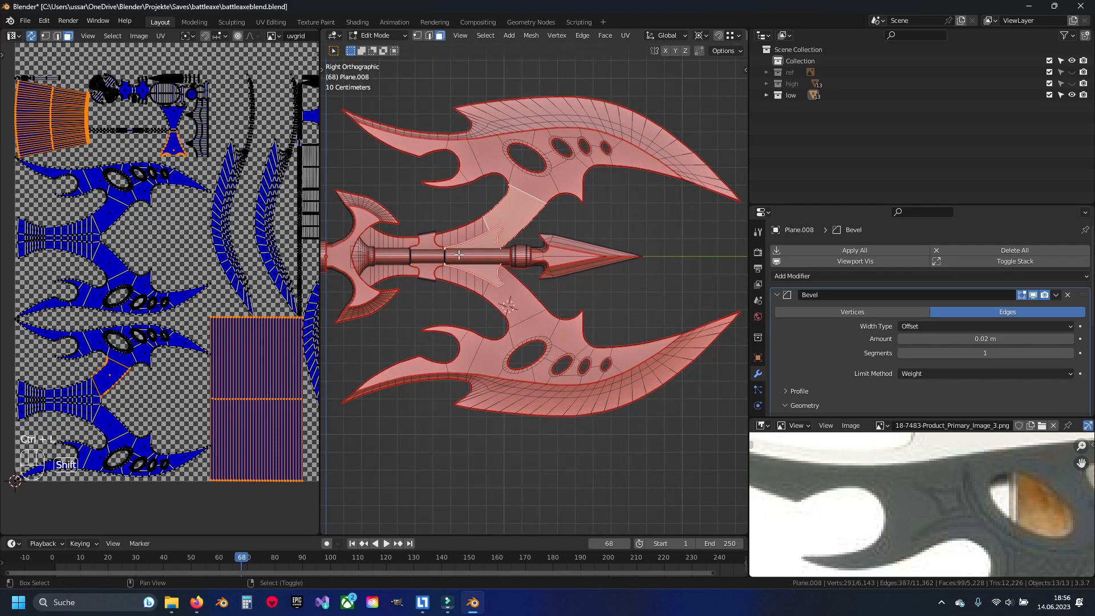
left_click(426, 249, "shift")
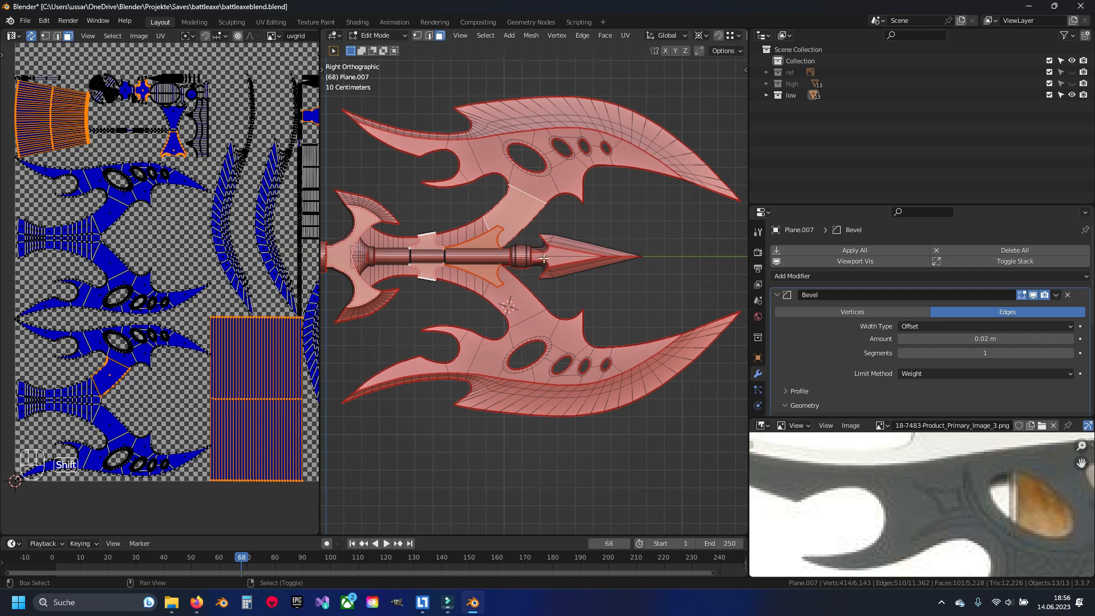
key("ctrl+l")
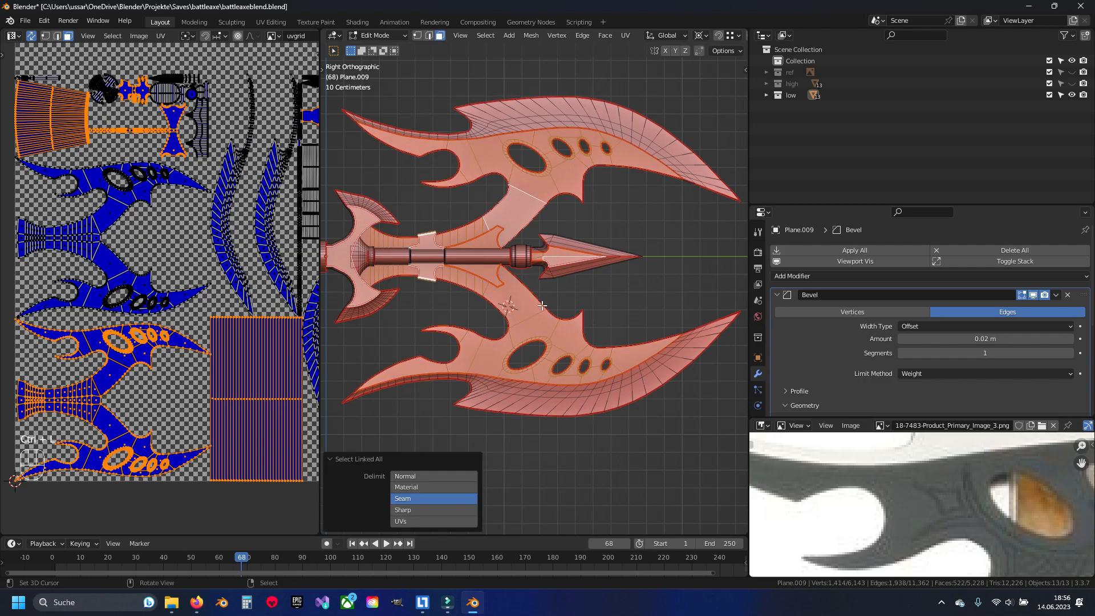
Add the spearhead face and the crescent guard face on the axe's opposite side to the selection, extended to their seams
middle_click_drag(533, 242, 658, 304, "shift")
scroll(687, 245, "down", 4)
scroll(447, 316, "up", 6)
left_click(472, 257, "shift")
middle_click_drag(589, 271, 506, 292, "shift")
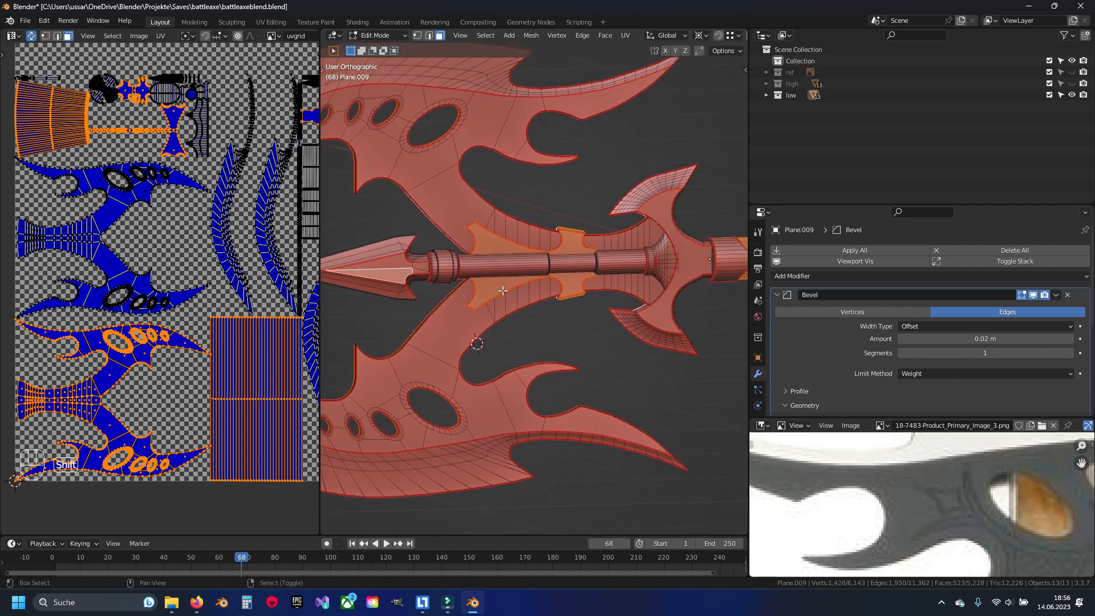
left_click(685, 260, "shift")
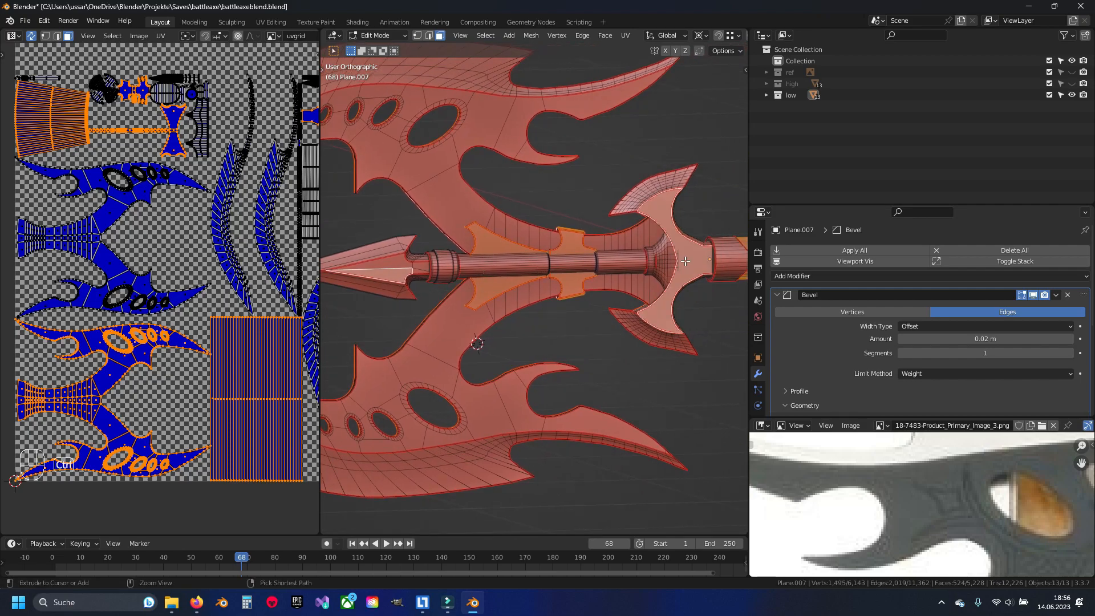
key("ctrl+l")
Add the opposite side's pommel plate face and broad blade face to the selection, extended to their seams
scroll(685, 262, "down", 3)
middle_click_drag(685, 262, 467, 272, "shift")
middle_click_drag(594, 306, 455, 332, "shift")
left_click(644, 297, "shift")
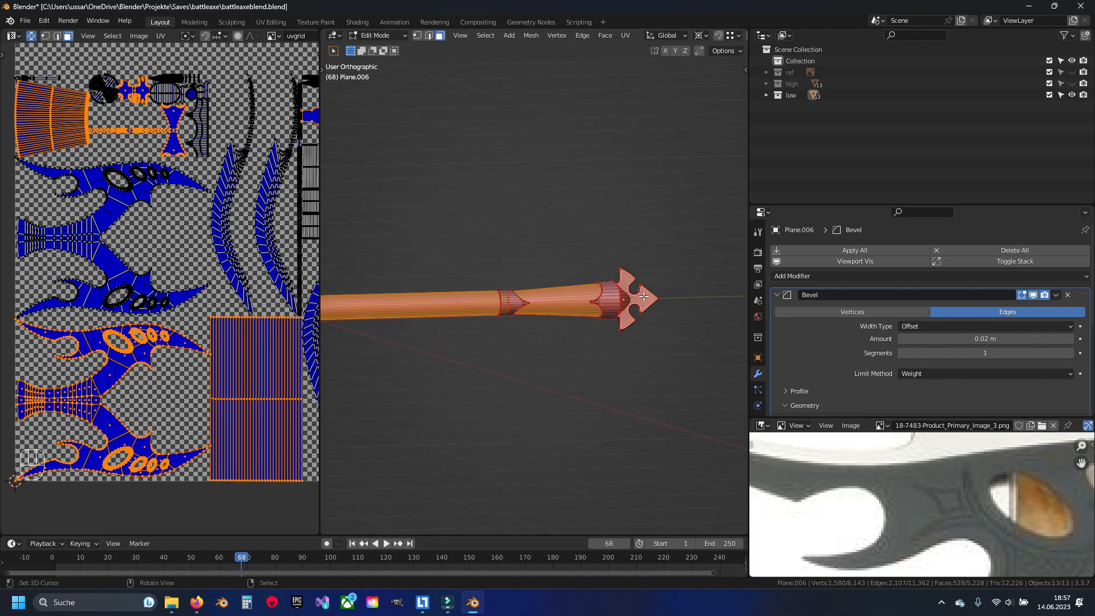
middle_click_drag(446, 405, 659, 361, "shift")
middle_click_drag(465, 349, 630, 330, "shift")
right_click(524, 327, "shift")
key("ctrl+l")
scroll(186, 247, "down", 5)
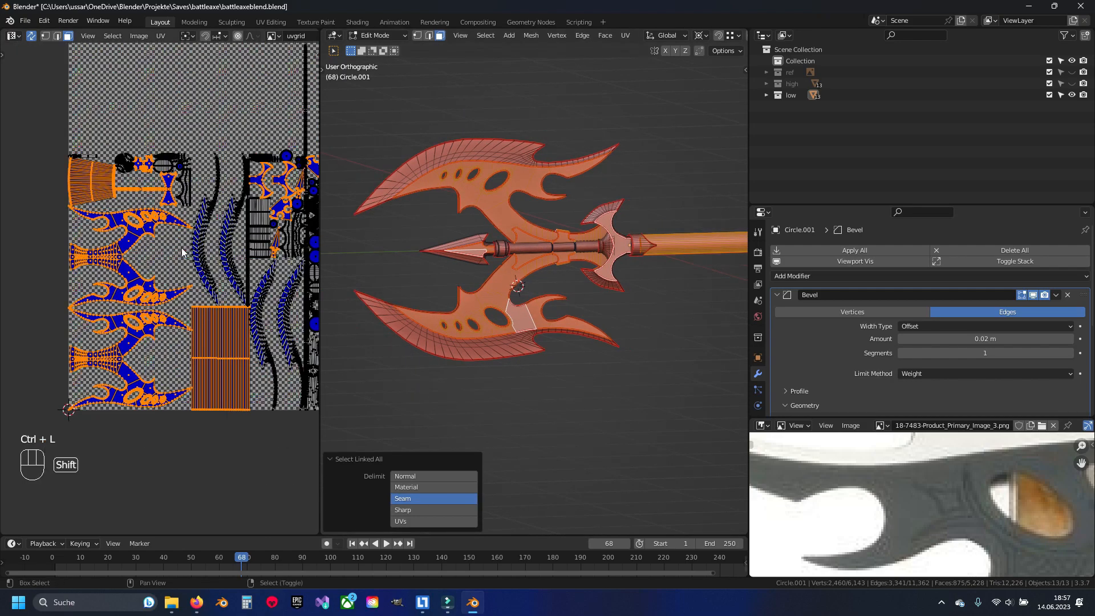
Unwrap the selected large faces together and move their islands above the UV square
left_click_drag(320, 215, 463, 212)
key("g")
key("Escape")
key("u")
left_click(255, 227)
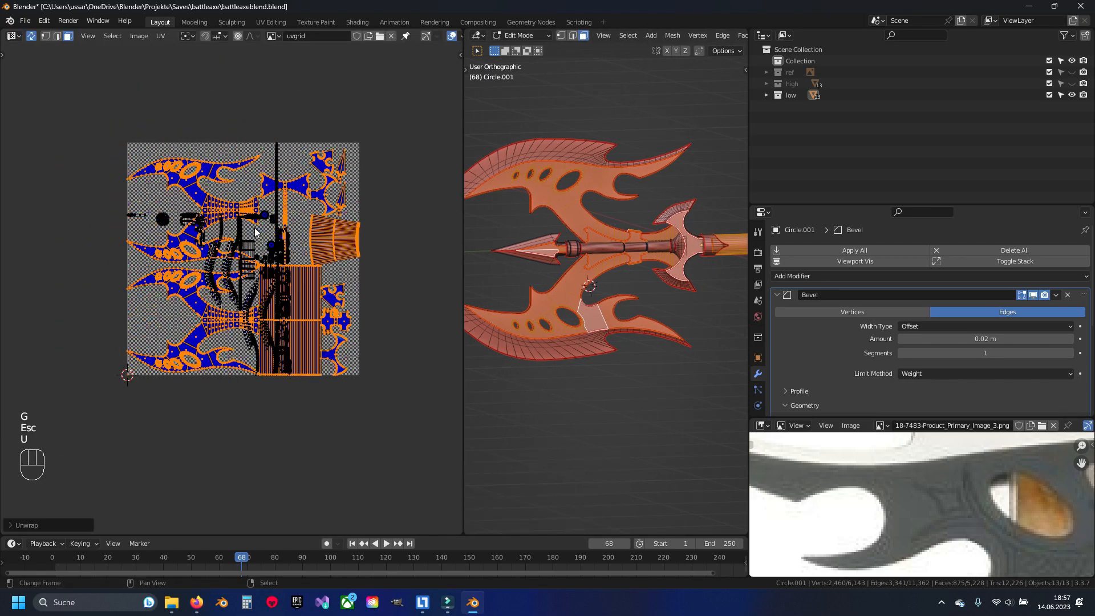
key("g")
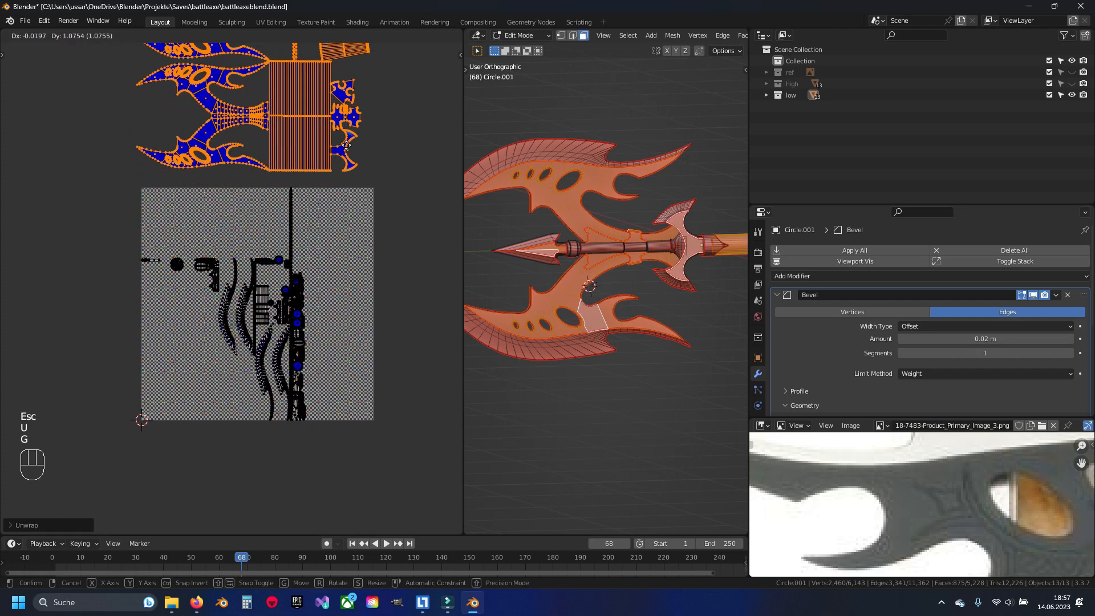
left_click(346, 135)
Select all remaining islands inside the UV square with their linked faces and unwrap them together
left_click_drag(137, 221, 327, 442)
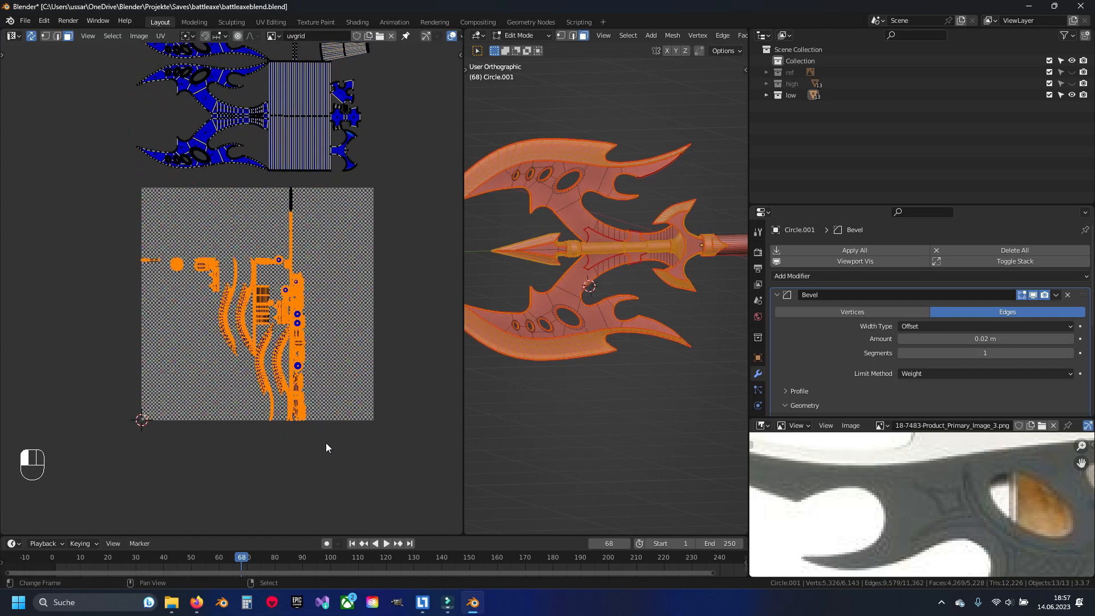
key("ctrl+l")
key("u")
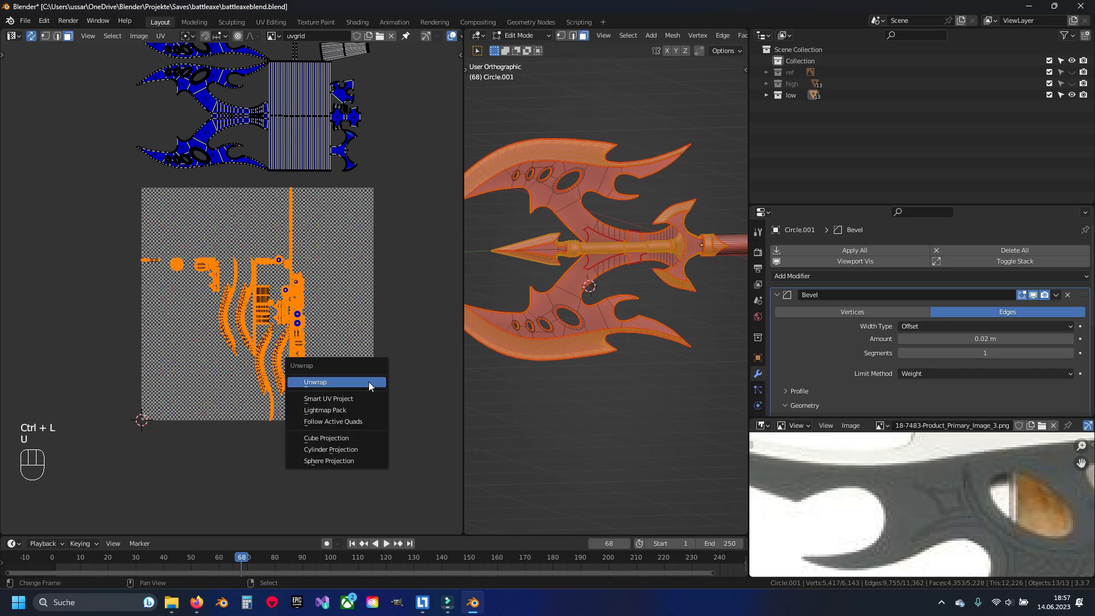
left_click(359, 382)
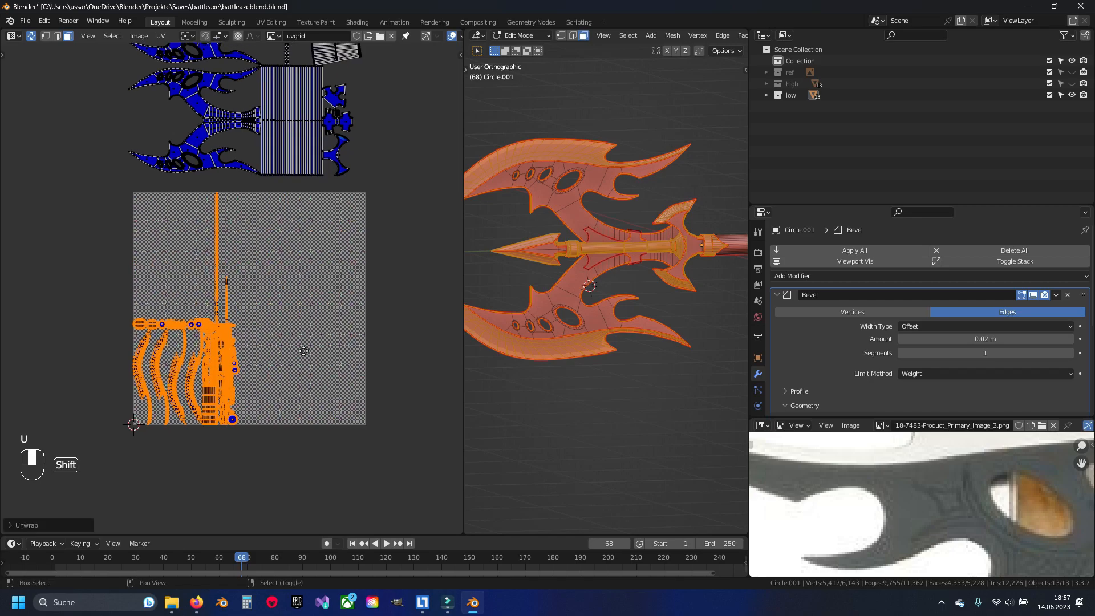
scroll(227, 333, "up", 4)
Mark a crosswise edge of the longest thin strip island as a seam to split it
left_click(231, 293)
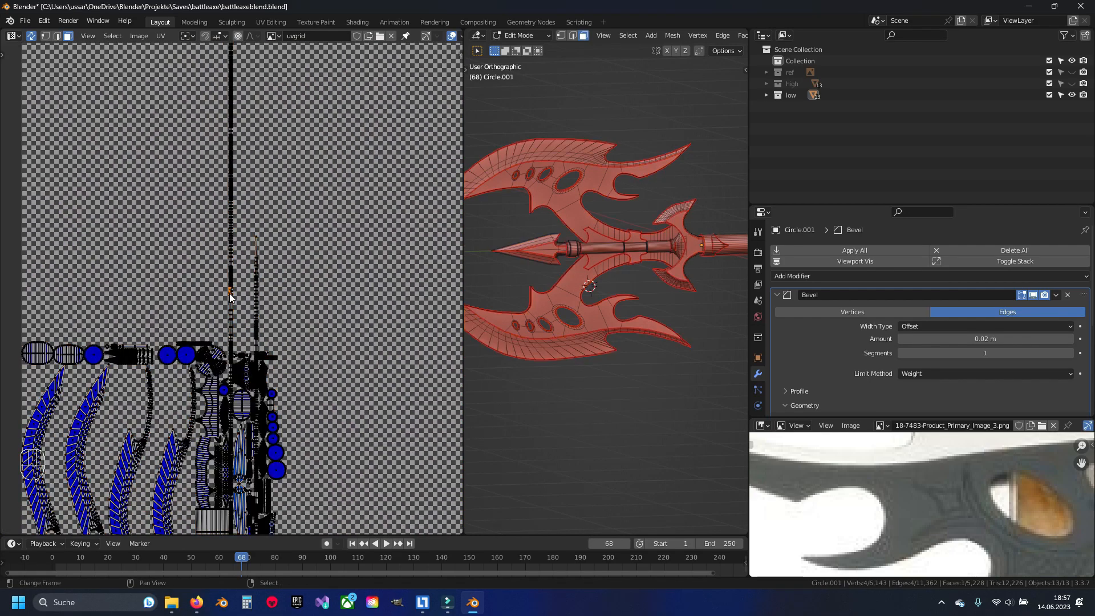
scroll(228, 319, "up", 6)
key("2")
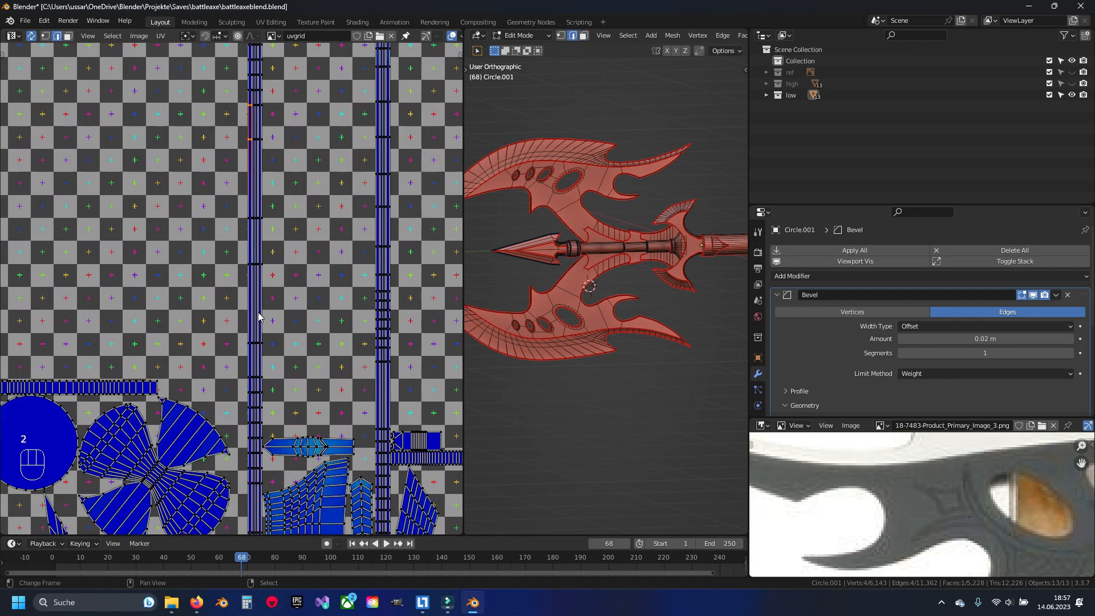
left_click(265, 376, "alt")
key("ctrl+e")
left_click(342, 352)
Reselect all small islands inside the UV square with their linked faces and unwrap them again with the new seam
scroll(293, 336, "down", 10)
left_click_drag(112, 219, 301, 392)
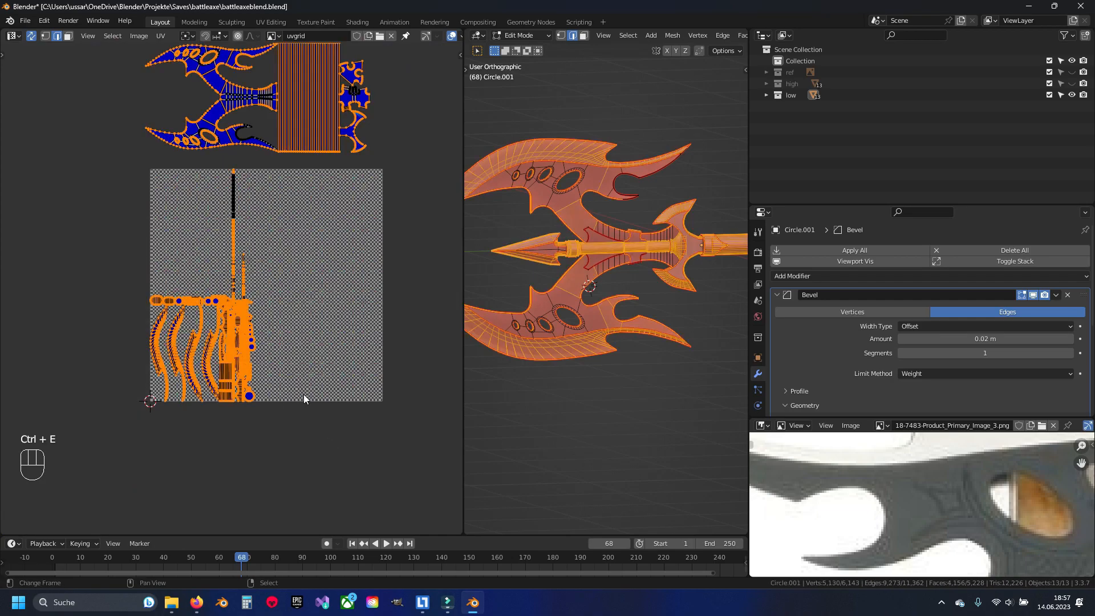
key("3")
key("ctrl+l")
key("u")
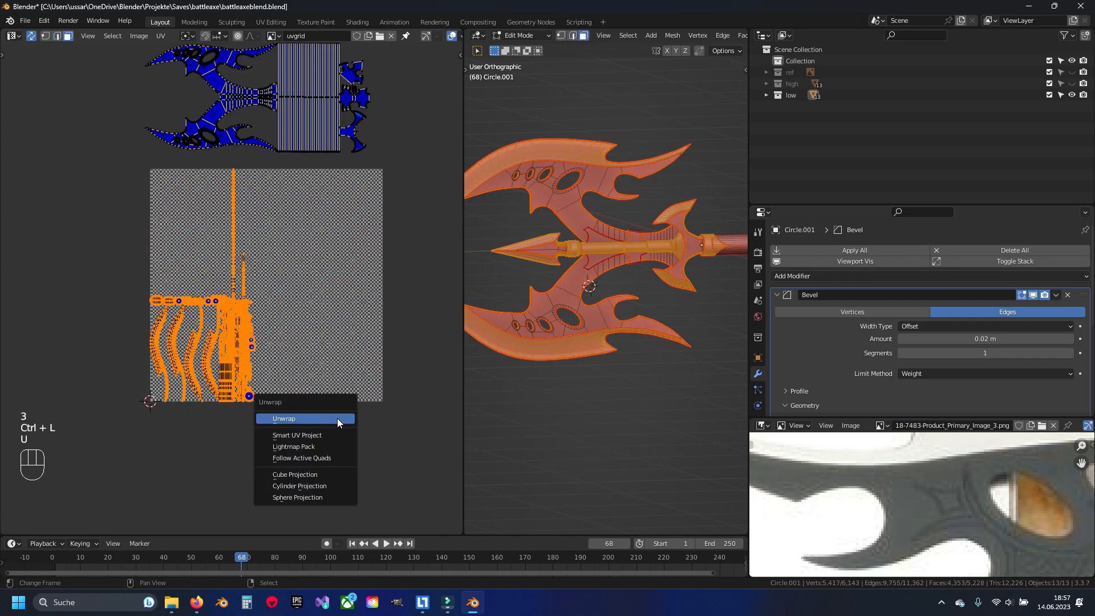
left_click(338, 419)
scroll(298, 388, "up", 1)
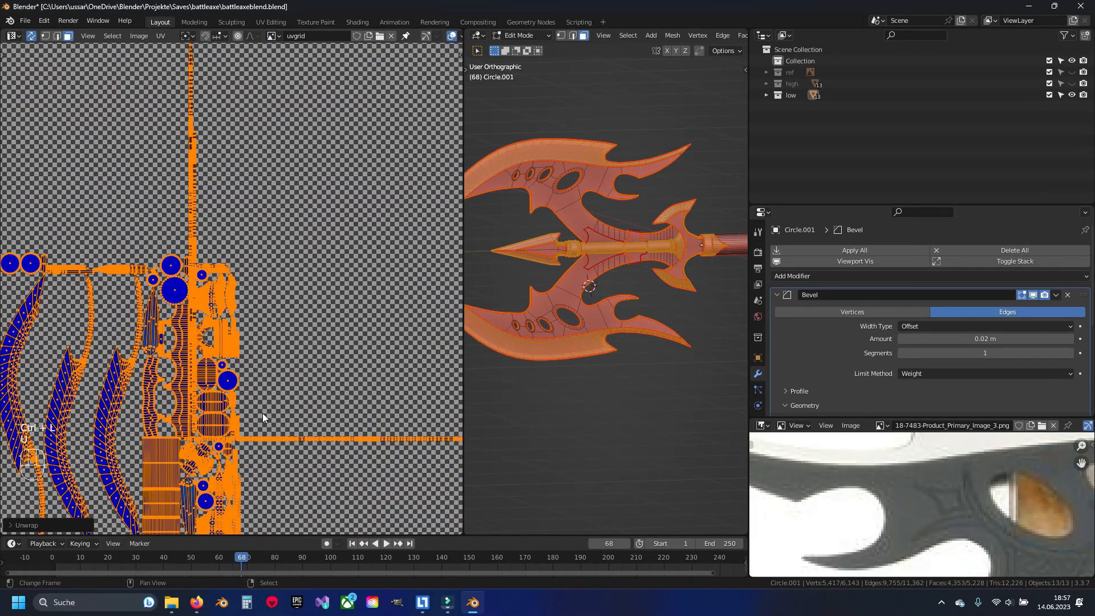
scroll(276, 423, "up", 3)
scroll(293, 432, "down", 5)
Select the long vertical and horizontal strip islands completely in the UV layout
key("3")
right_click(293, 384)
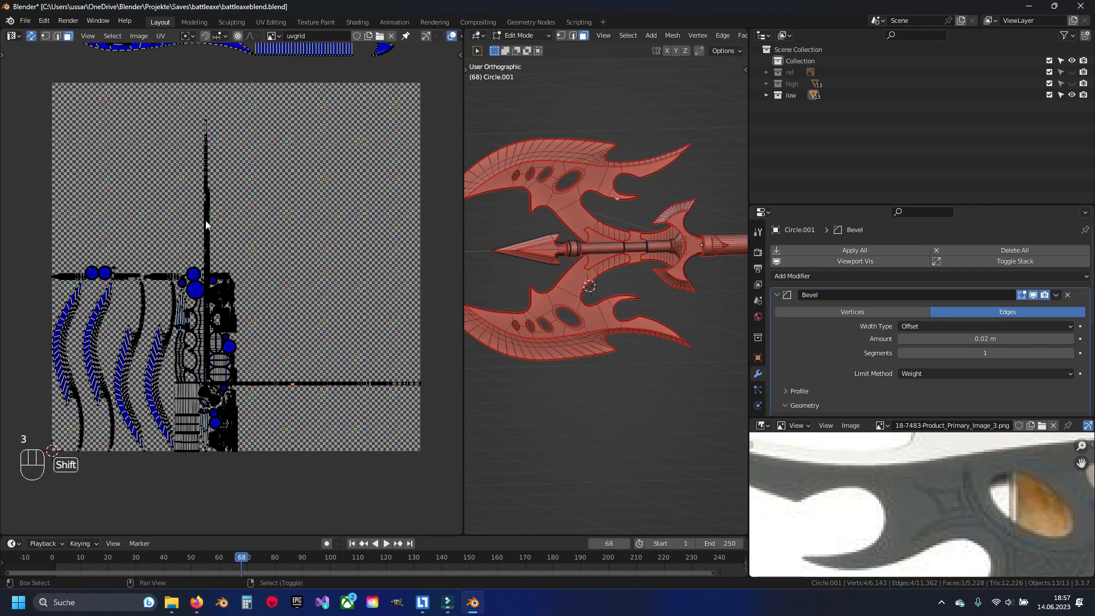
key("b")
left_click_drag(189, 203, 245, 237)
key("ctrl+l")
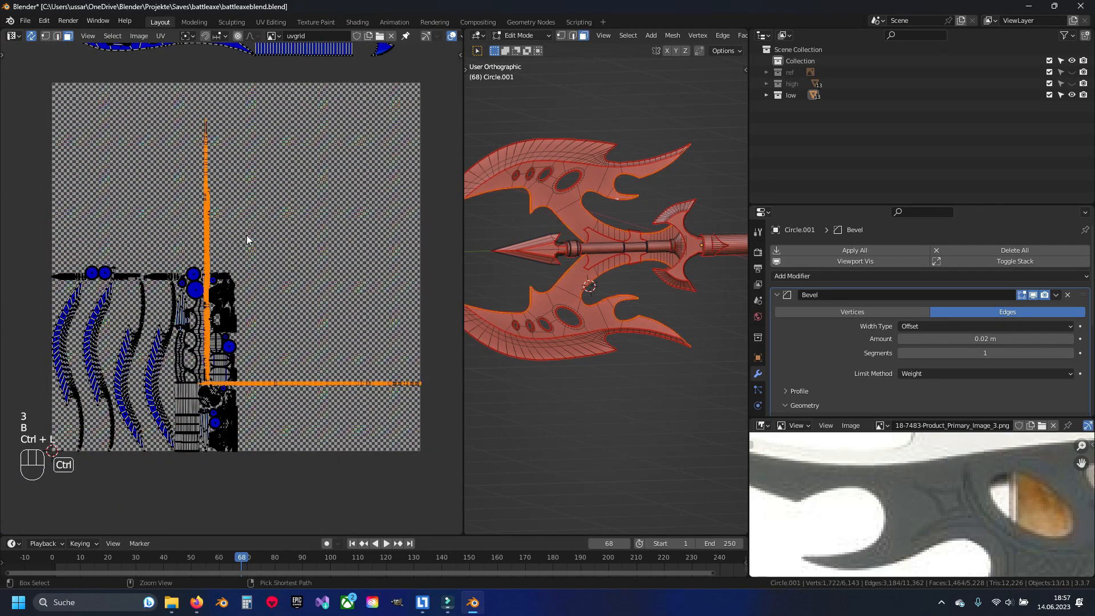
Check where the selected strips lie on the blades, move them off the UV square's left side, and deselect everything
scroll(248, 240, "down", 1)
middle_click_drag(575, 313, 553, 203)
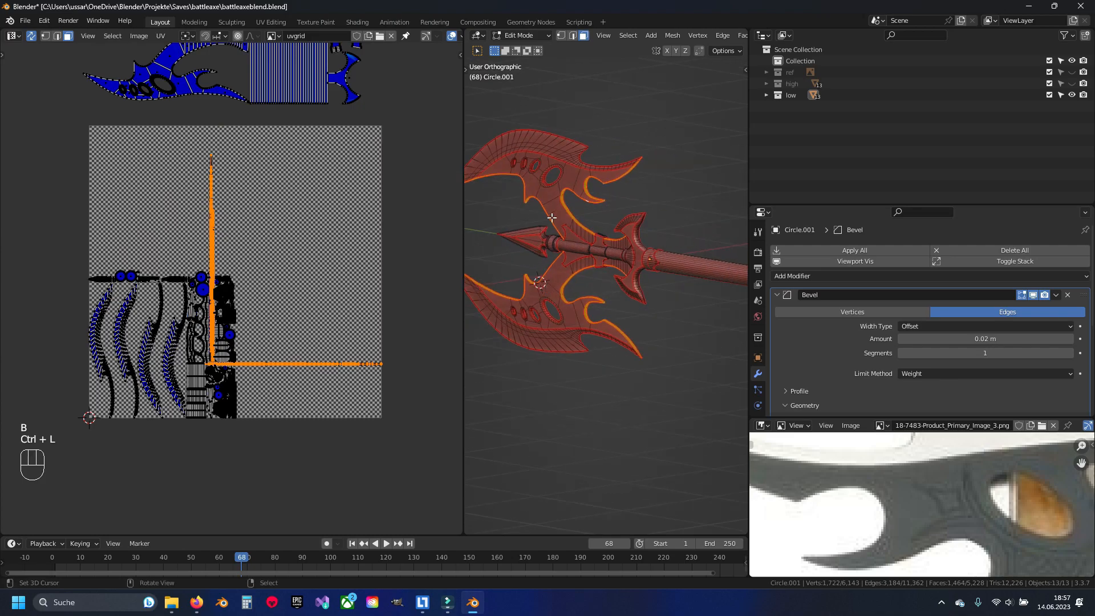
scroll(579, 260, "up", 5)
middle_click_drag(309, 413, 293, 294)
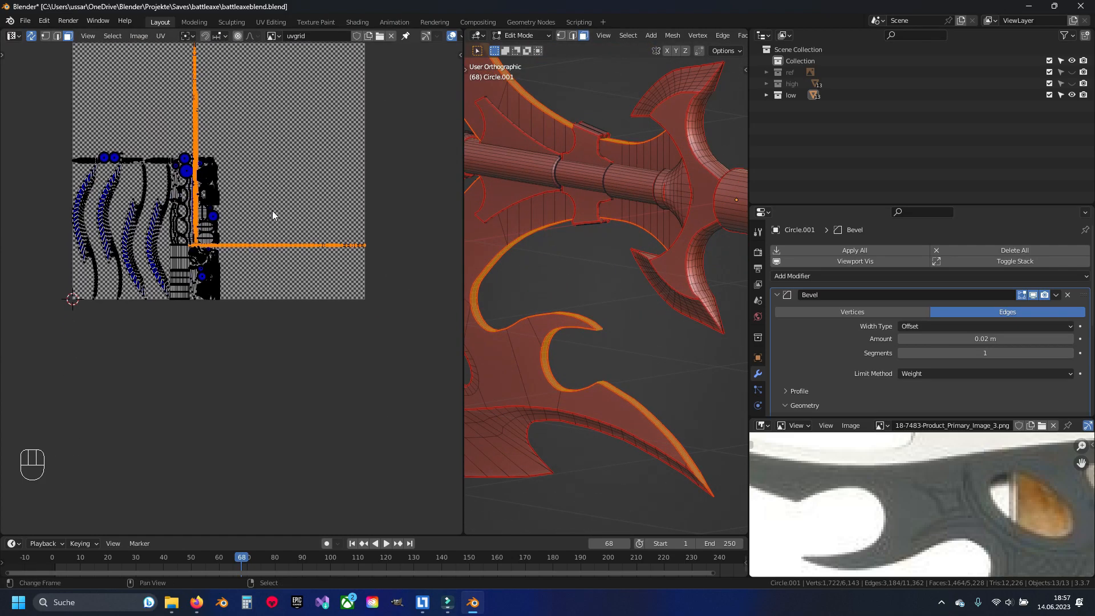
key("g")
key("a")
key("a")
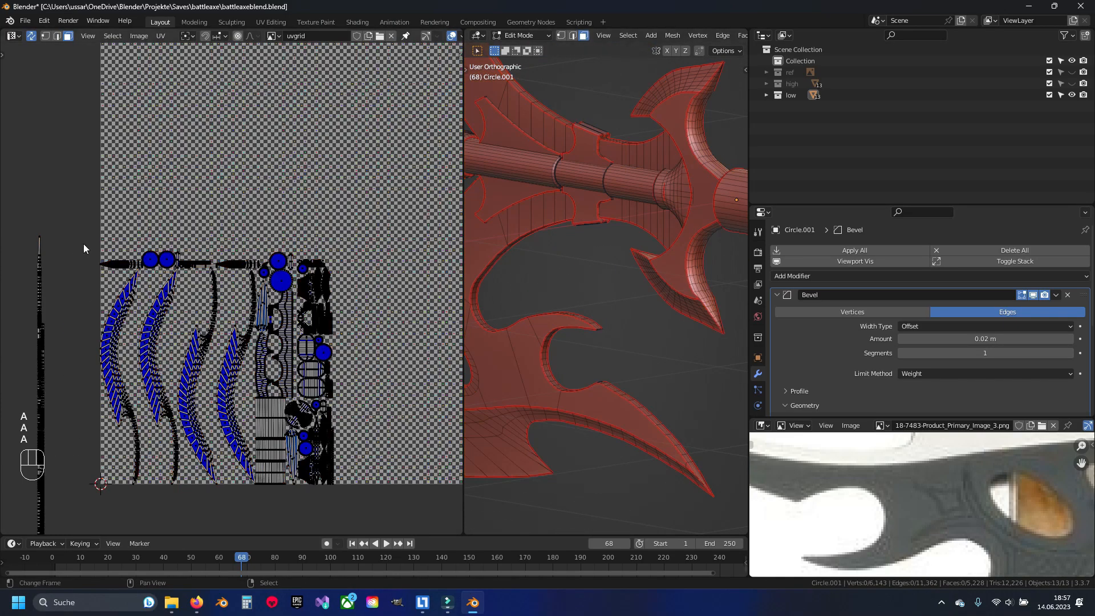
Select the four curved blade-edge islands inside the UV square completely, including their linked faces
left_click_drag(96, 236, 389, 483)
left_click_drag(107, 355, 243, 436)
key("ctrl+l")
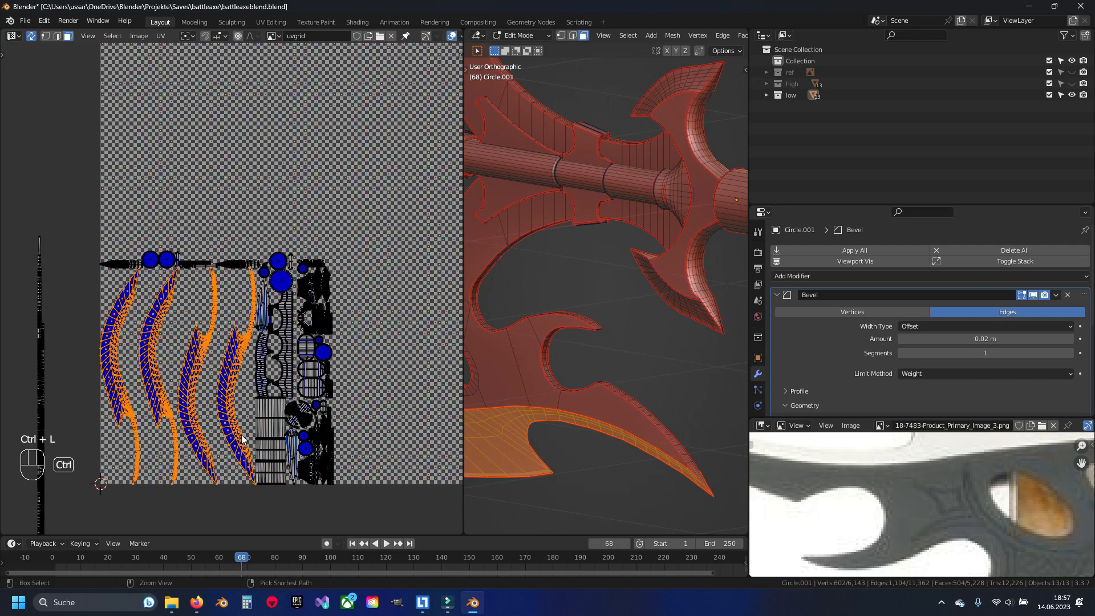
scroll(599, 297, "down", 4)
middle_click_drag(599, 296, 570, 342)
scroll(313, 347, "down", 3)
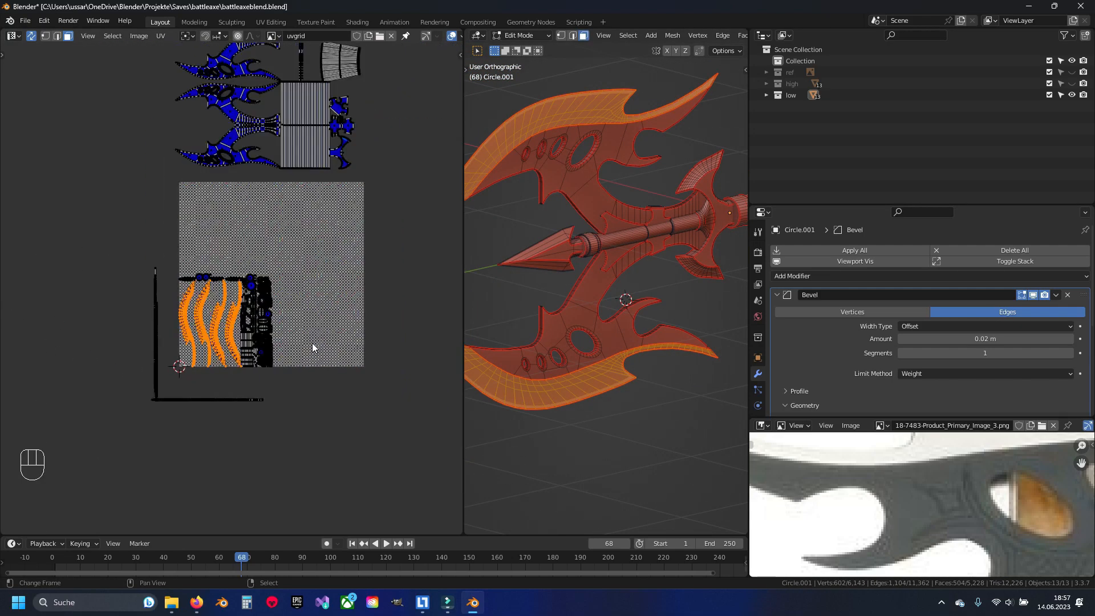
scroll(312, 344, "up", 2)
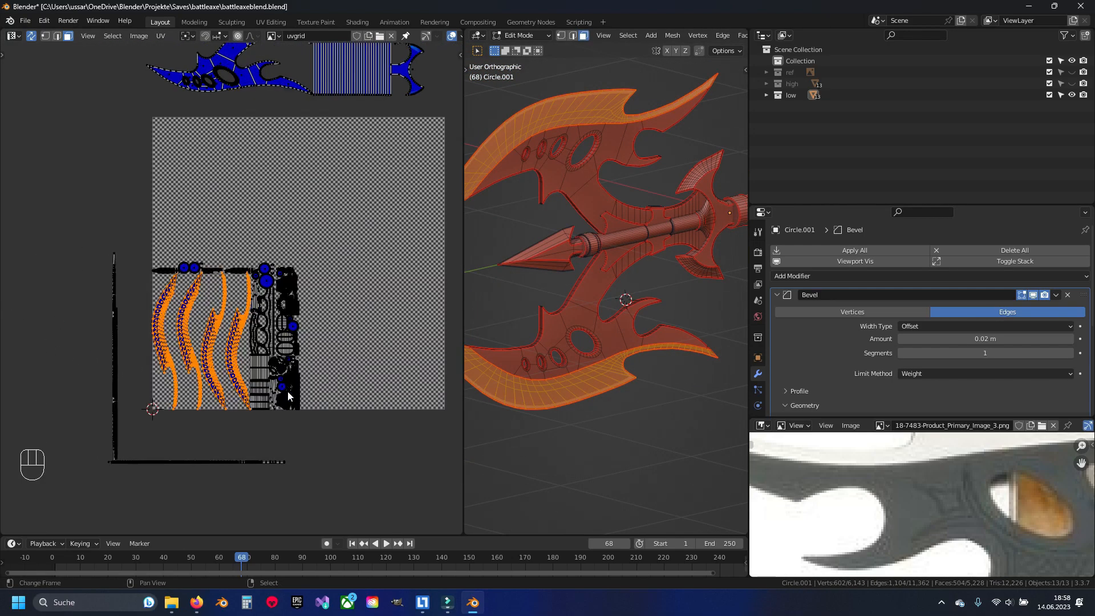
Unwrap the selected blade-edge islands again, scale them down and move them out of the UV square, beside its left edge
key("u")
left_click(340, 388)
middle_click_drag(340, 390, 351, 420)
key("s")
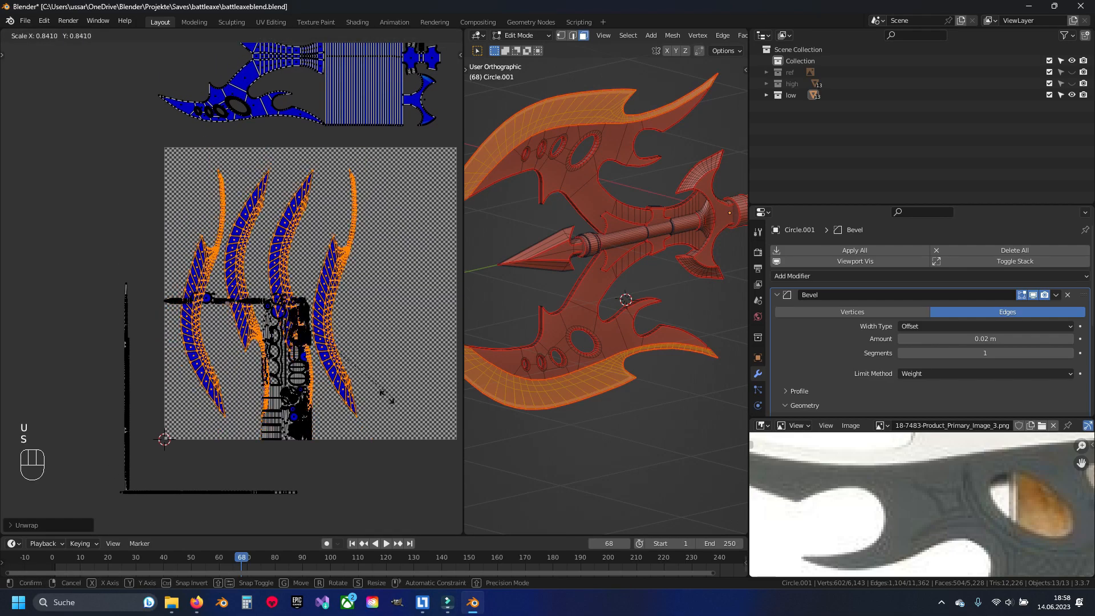
key("g")
left_click(149, 249)
Select all remaining islands inside the UV square, unwrap them again, and shrink them into the square's lower-left corner
left_click_drag(151, 252, 344, 451)
key("u")
left_click(331, 371)
middle_click_drag(357, 394, 308, 348)
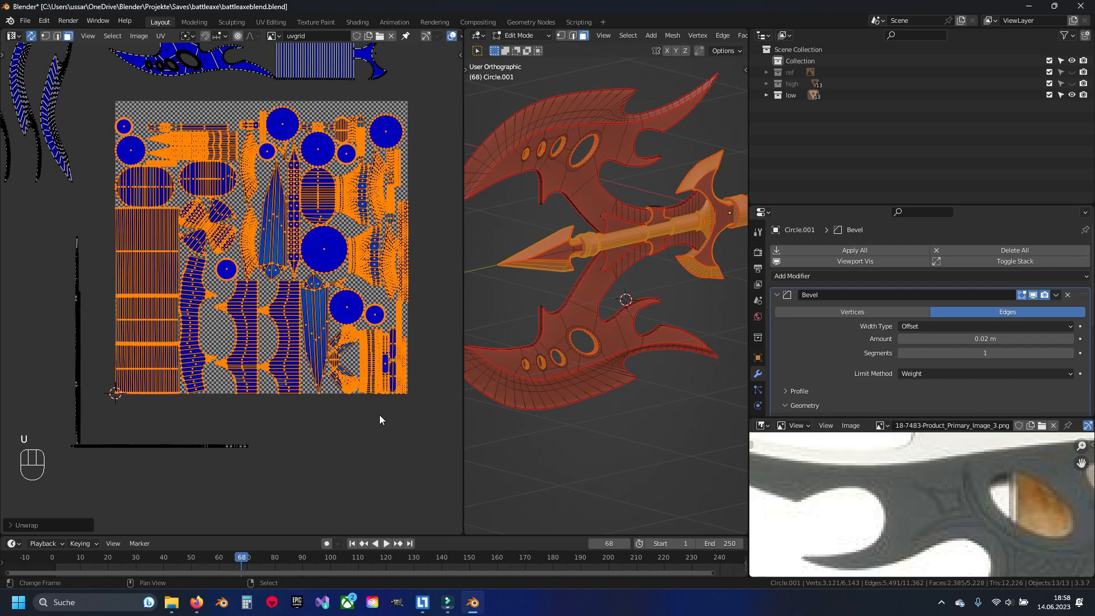
key("s")
left_click(308, 348)
key("g")
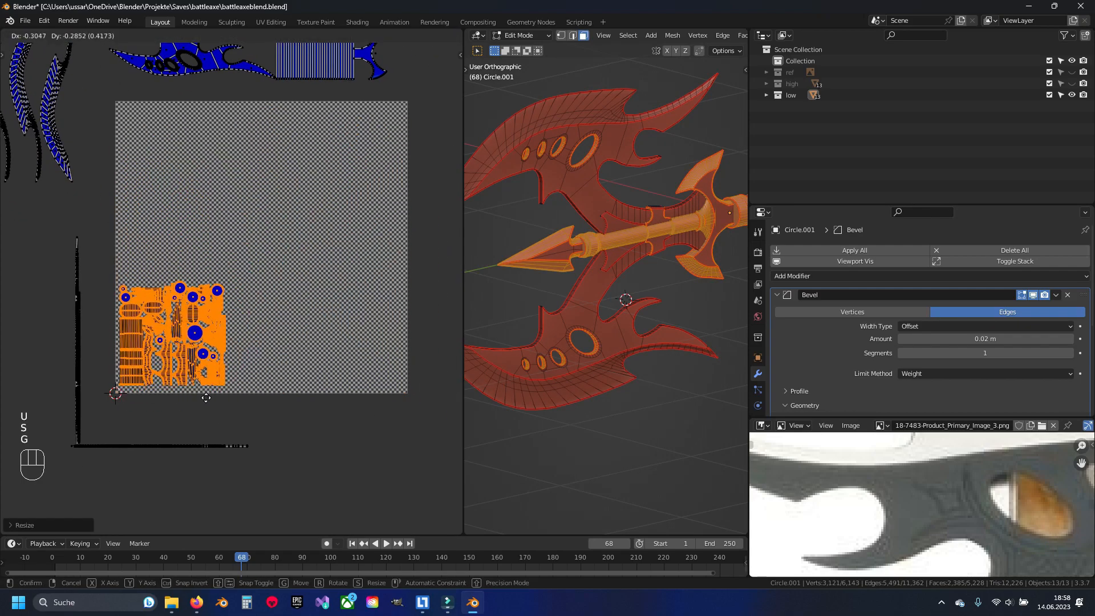
left_click(200, 231)
Select the large face islands above the UV square and scale them down
middle_click_drag(201, 232, 256, 386, "shift")
scroll(243, 288, "down", 2)
middle_click_drag(246, 285, 260, 317, "shift")
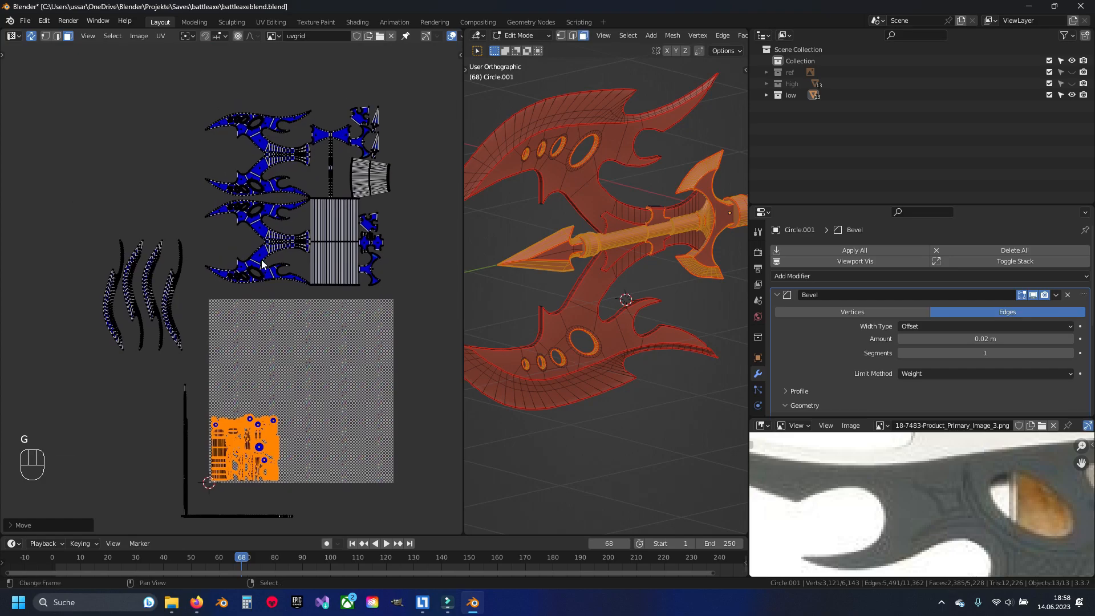
scroll(242, 228, "down", 1)
left_click_drag(190, 98, 366, 279)
scroll(367, 278, "up", 2)
key("s")
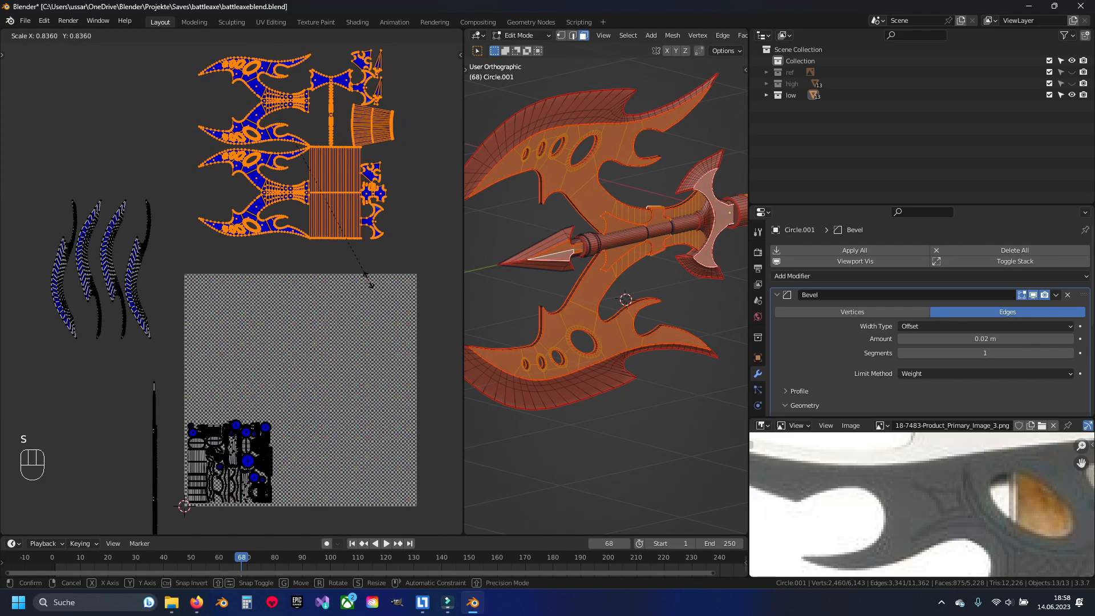
left_click(374, 284)
Select the four curved blade-edge islands beside the UV square, scale them down and reposition them
middle_click_drag(128, 246, 151, 236)
left_click_drag(53, 177, 173, 334)
key("s")
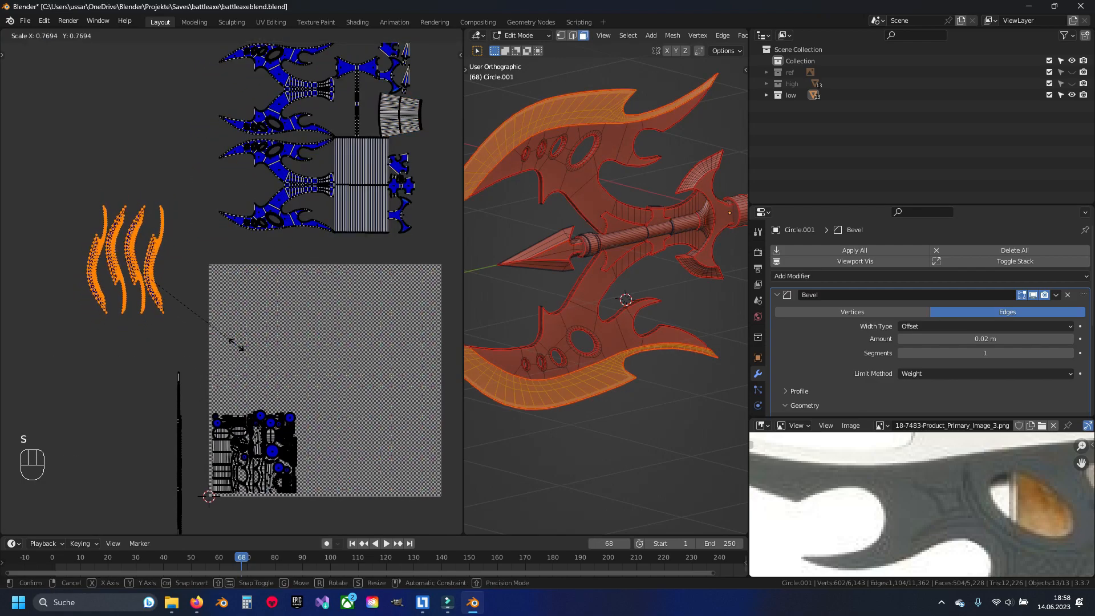
key("g")
left_click(231, 249)
Select the long vertical and horizontal strip islands with their linked faces and scale them down
middle_click_drag(233, 329, 209, 193, "shift")
left_click(121, 233)
left_click_drag(177, 261, 277, 354)
left_click(179, 396)
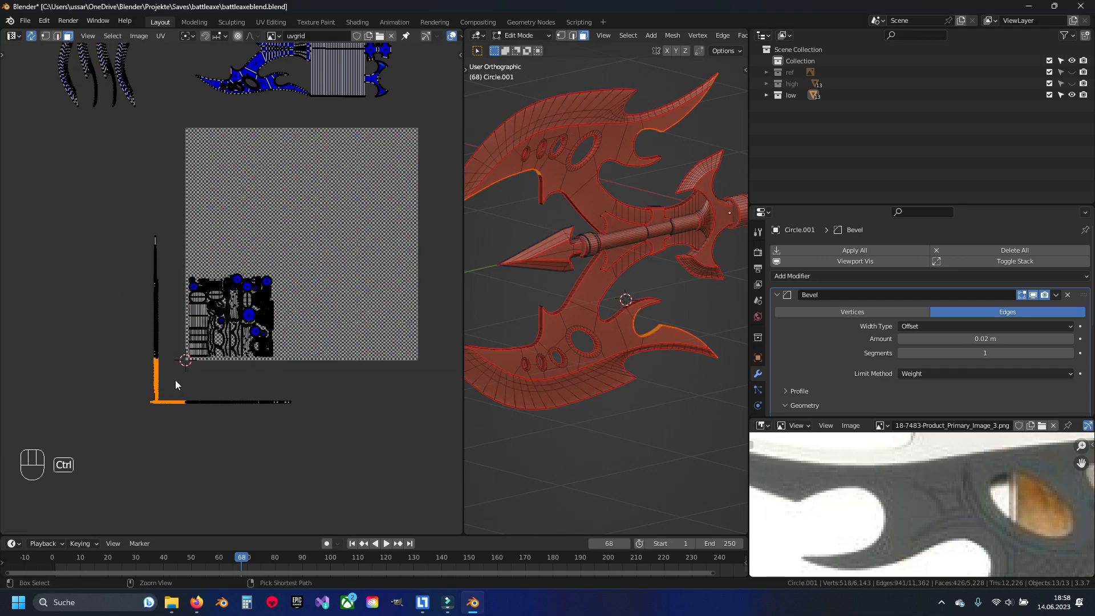
key("ctrl+l")
Select all UV islands of the axe and save the Blender file
key("a")
key("a")
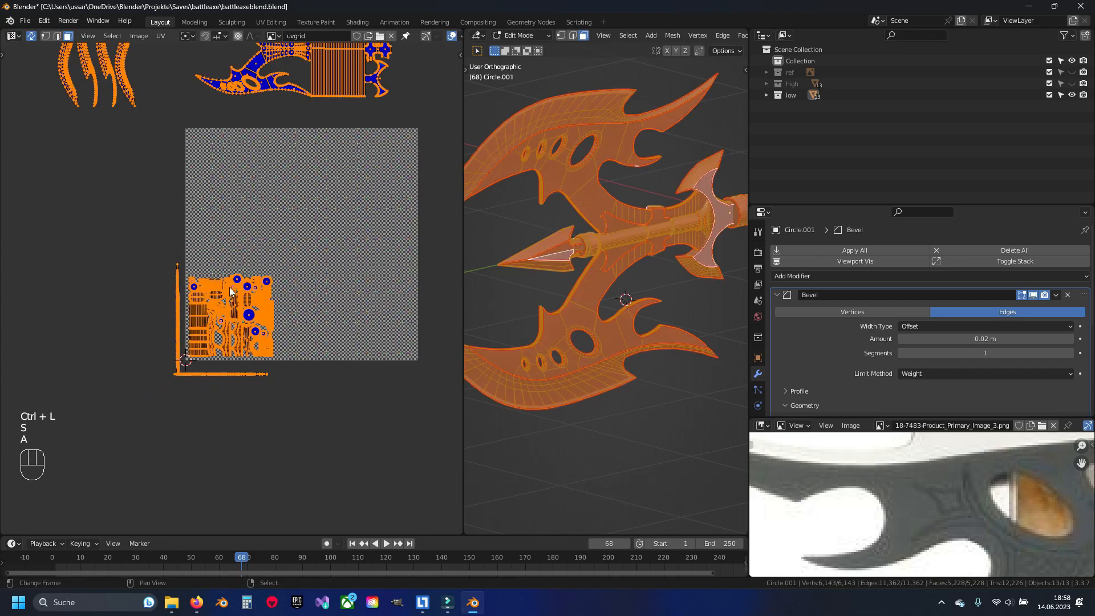
key("ctrl+s")
Widen the UV editor and show the UVPackmaster3 packing options beside the layout
key("n")
left_click_drag(464, 230, 555, 233)
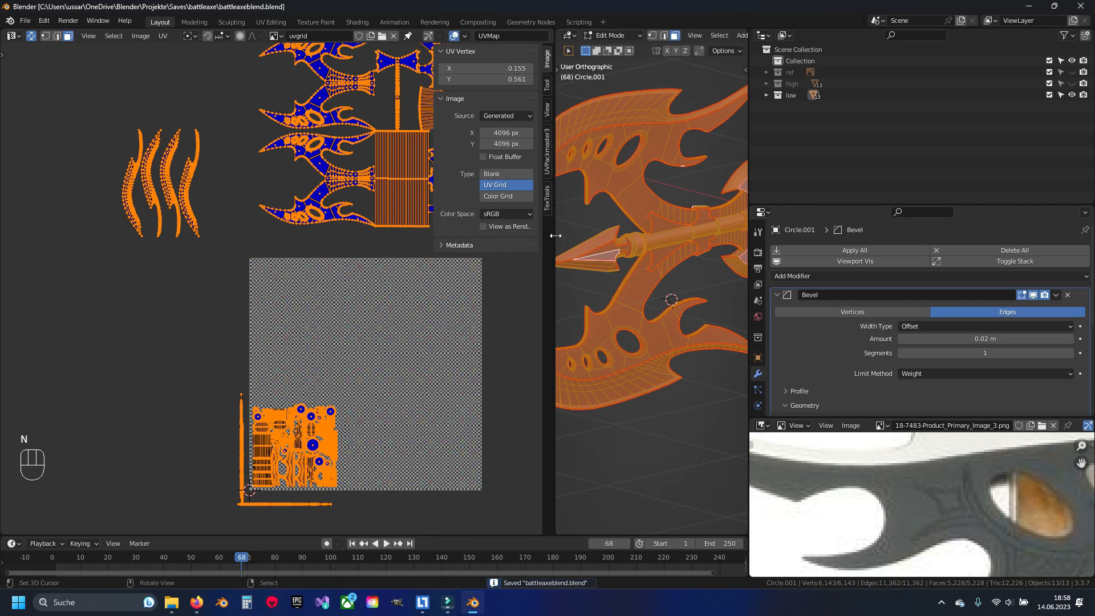
left_click(548, 150)
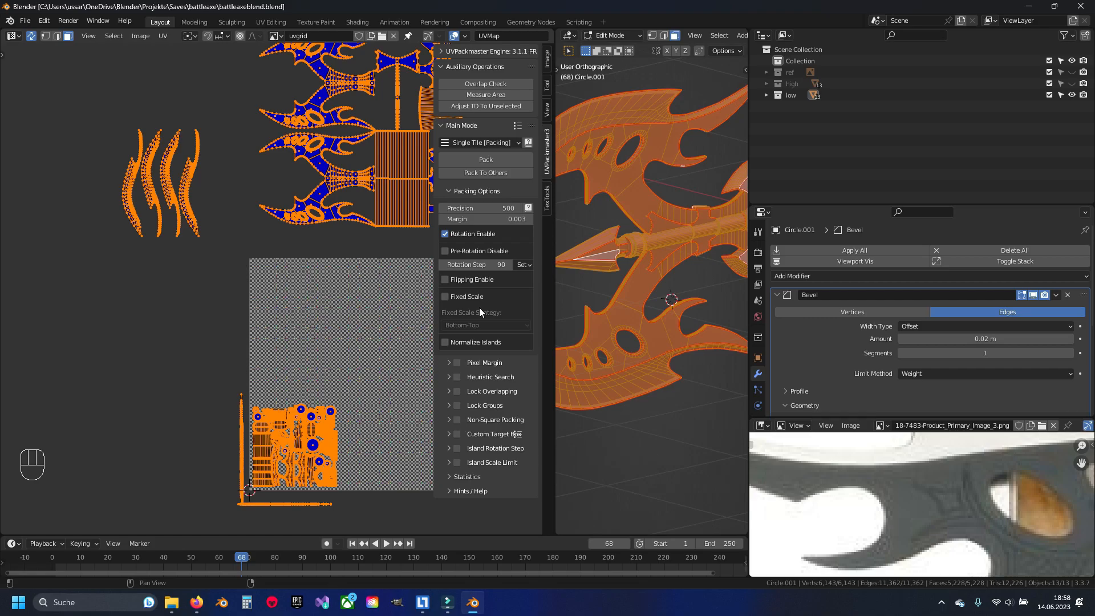
scroll(262, 351, "down", 1)
middle_click_drag(385, 373, 314, 356, "shift")
scroll(274, 336, "down", 1)
scroll(322, 353, "up", 2)
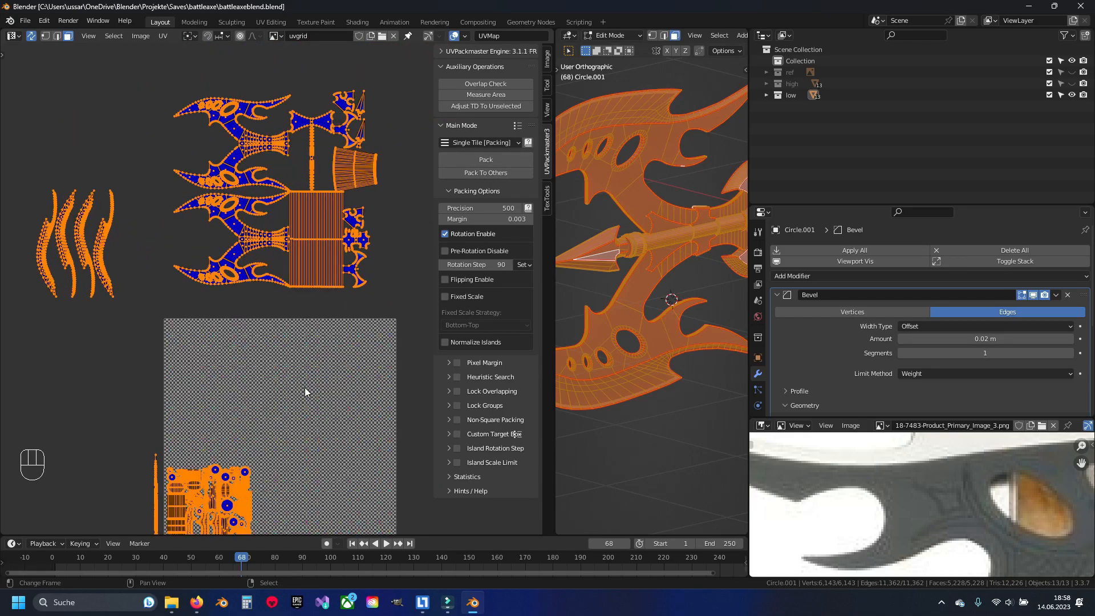
middle_click_drag(337, 276, 345, 224, "shift")
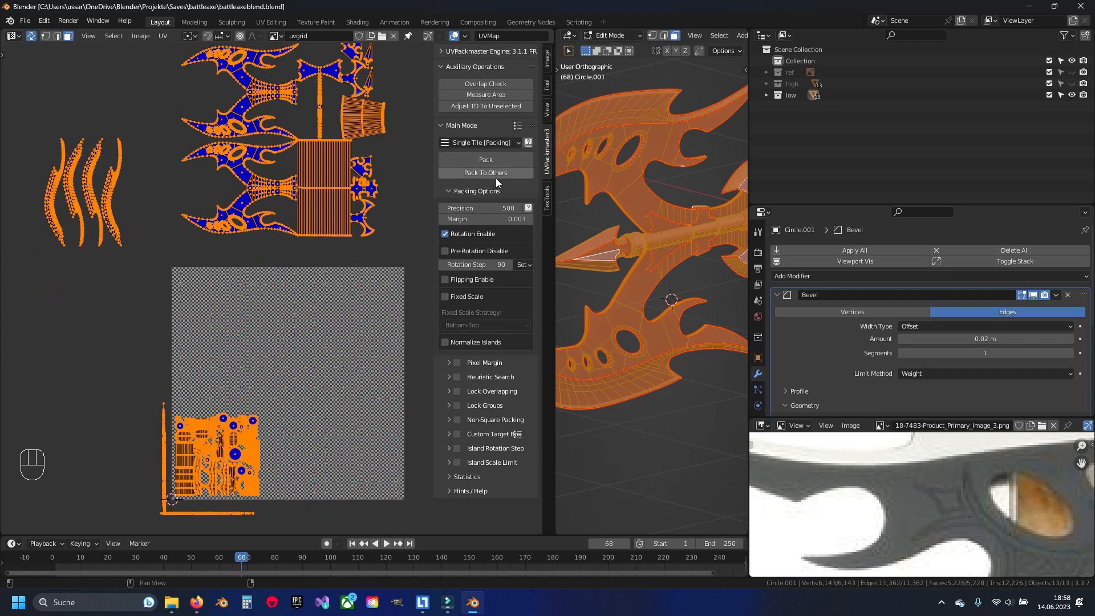
Enable Fixed Scale and pack all selected islands into the UV square
left_click(448, 297)
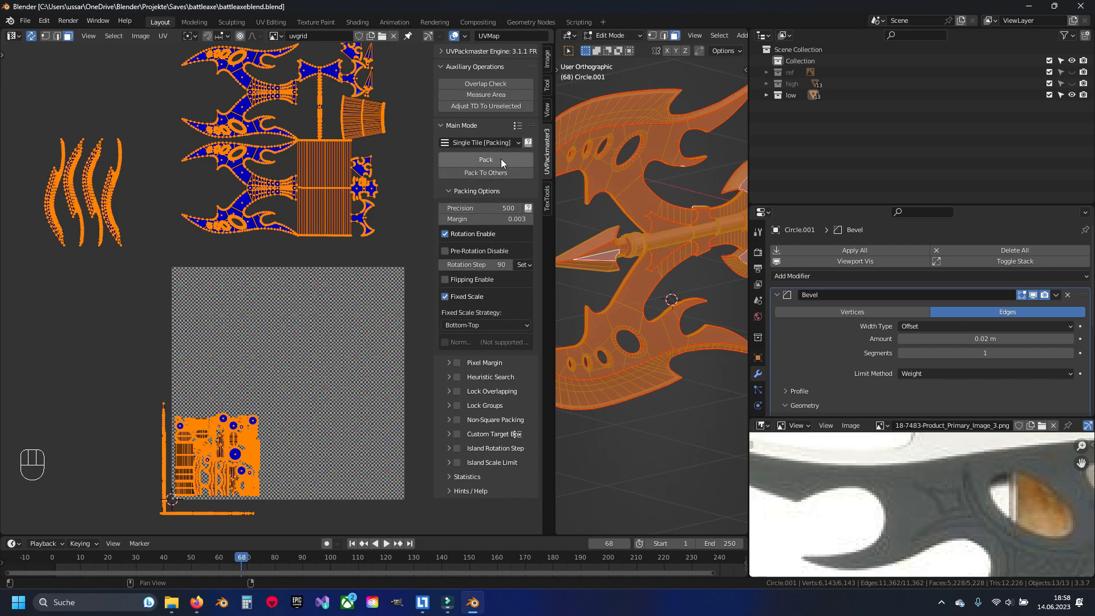
left_click(472, 159)
middle_click_drag(368, 391, 325, 306, "shift")
scroll(257, 334, "up", 4)
middle_click_drag(269, 345, 247, 270, "shift")
scroll(244, 241, "down", 2)
key("s")
left_click(294, 393)
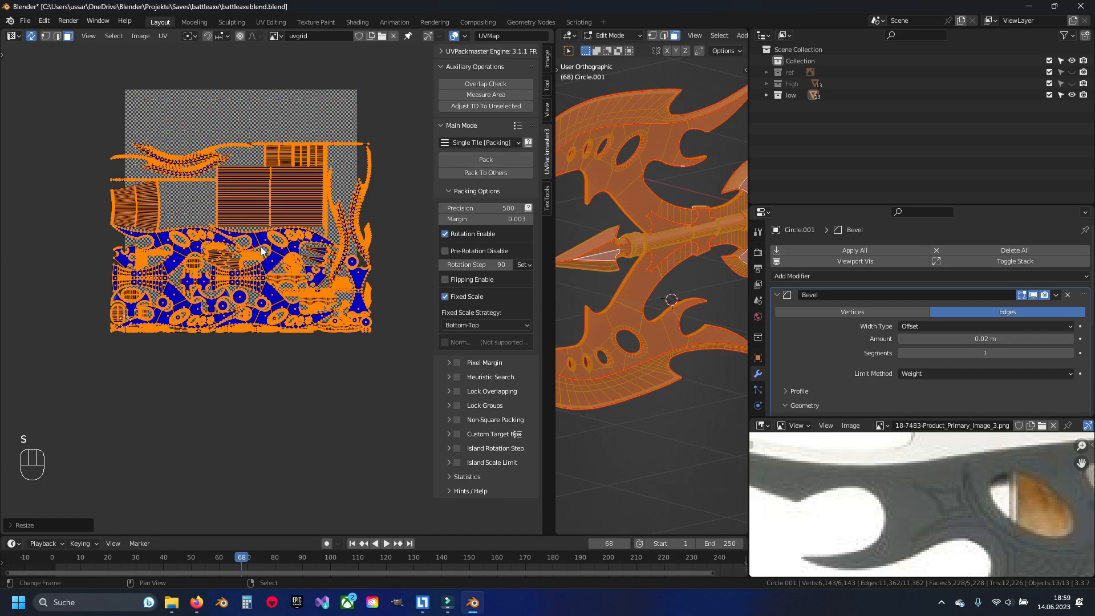
key("ctrl+z")
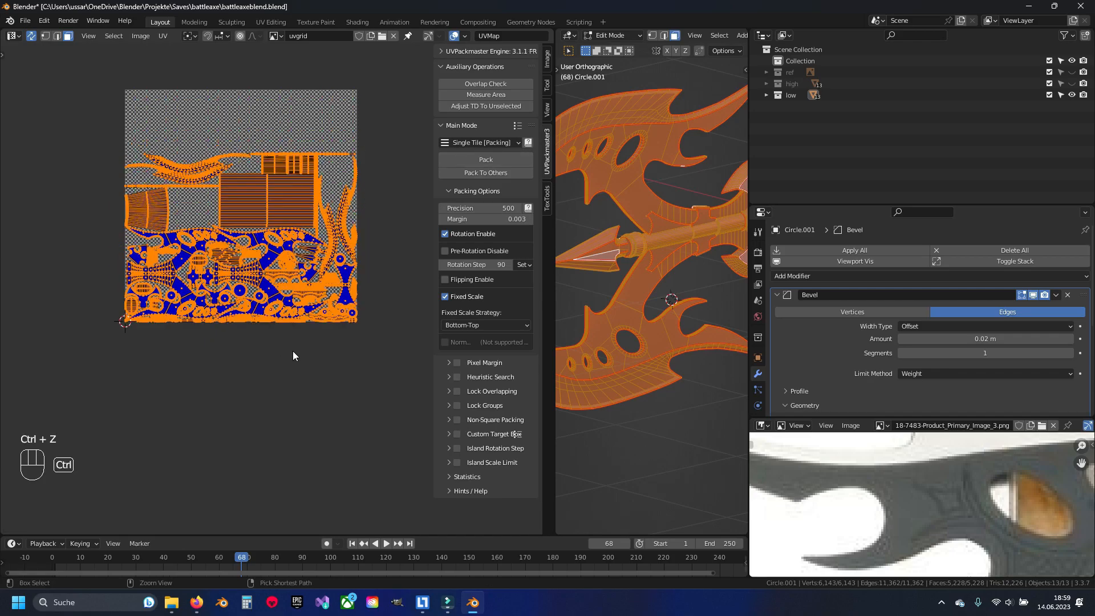
Scale up all packed islands twice, repacking them at fixed scale after each enlargement
key("s")
left_click(284, 389)
left_click(475, 155)
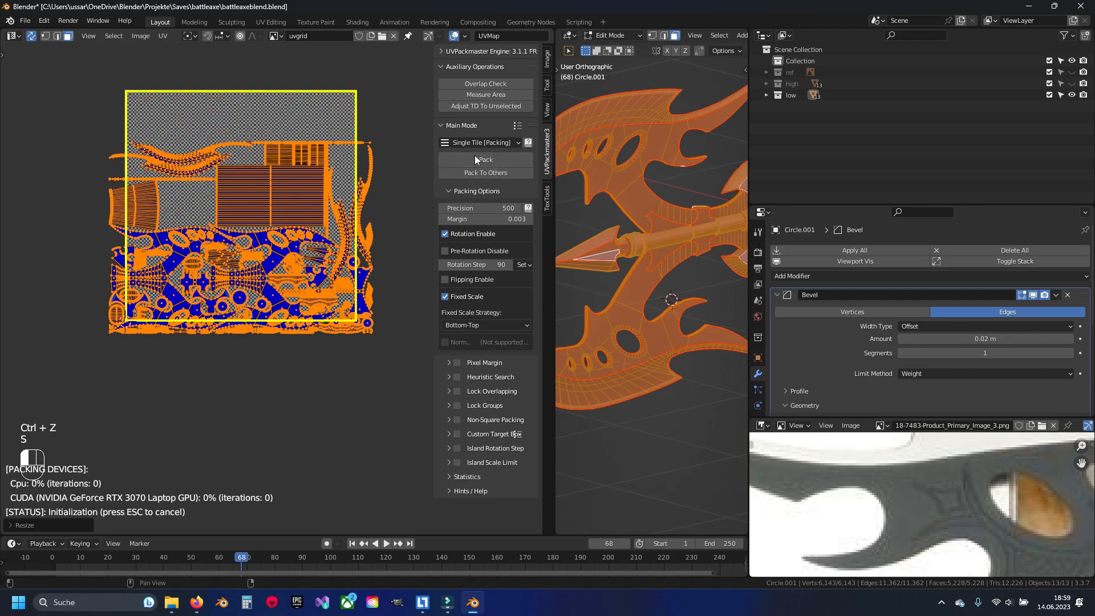
key("s")
left_click(282, 388)
left_click(485, 159)
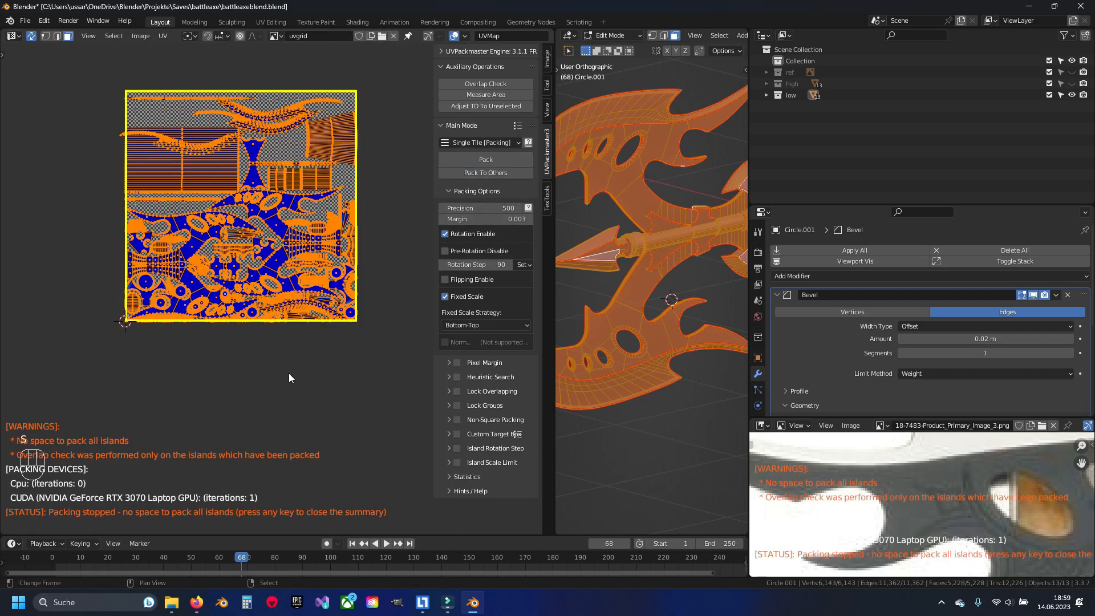
Scale all islands down by a factor of about 0.988 and pack them again
key("s")
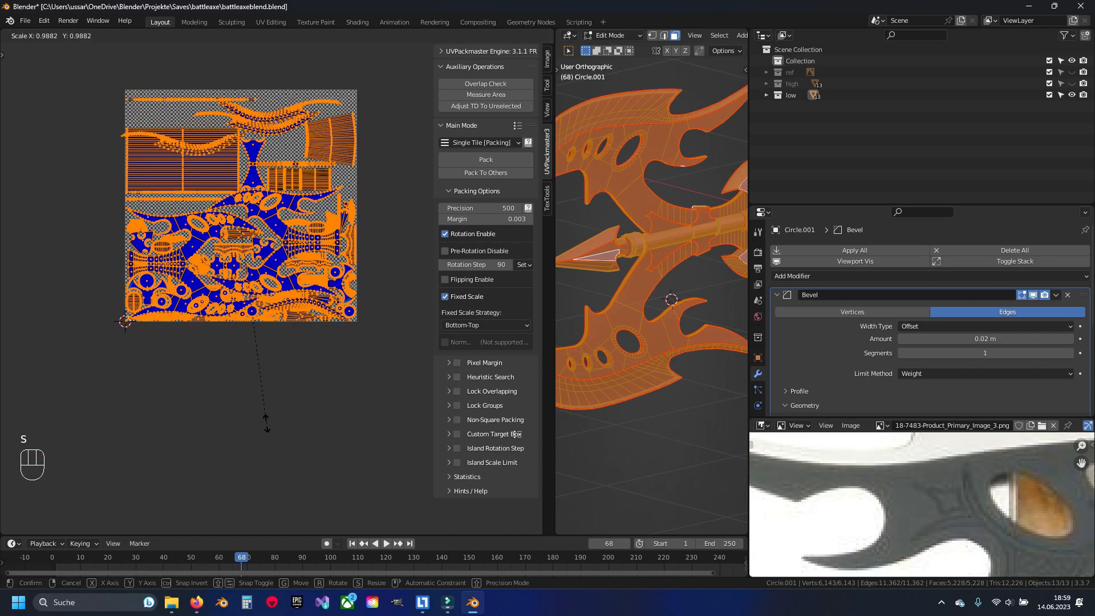
left_click(266, 424)
left_click(485, 160)
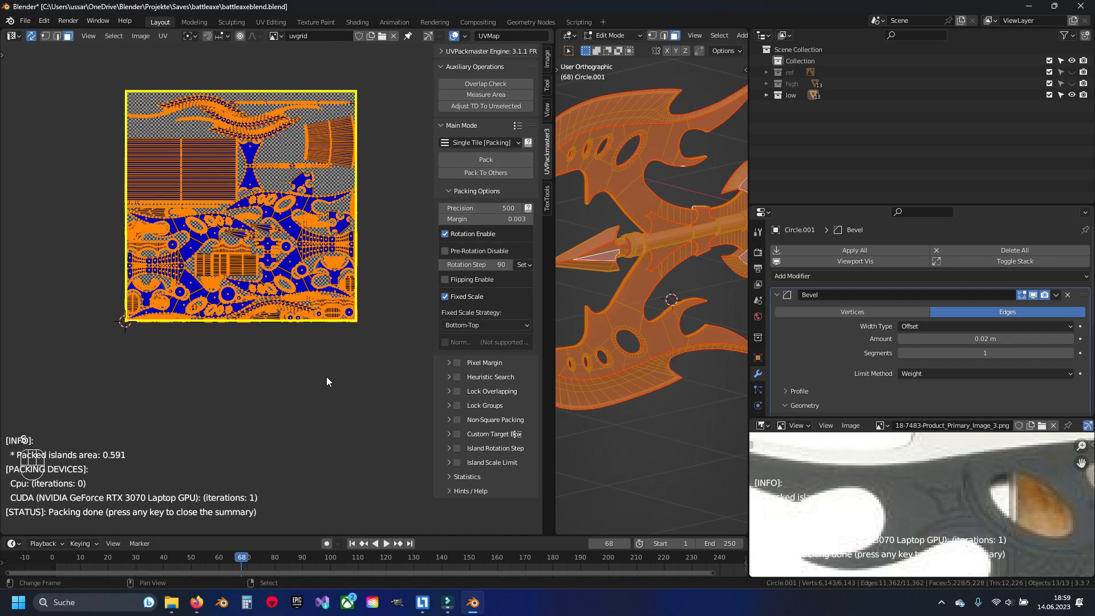
Hide the packing options and narrow the UV editor, keeping the whole packed layout in view
key("shift")
middle_click_drag(388, 293, 362, 355, "shift")
key("n")
key("n")
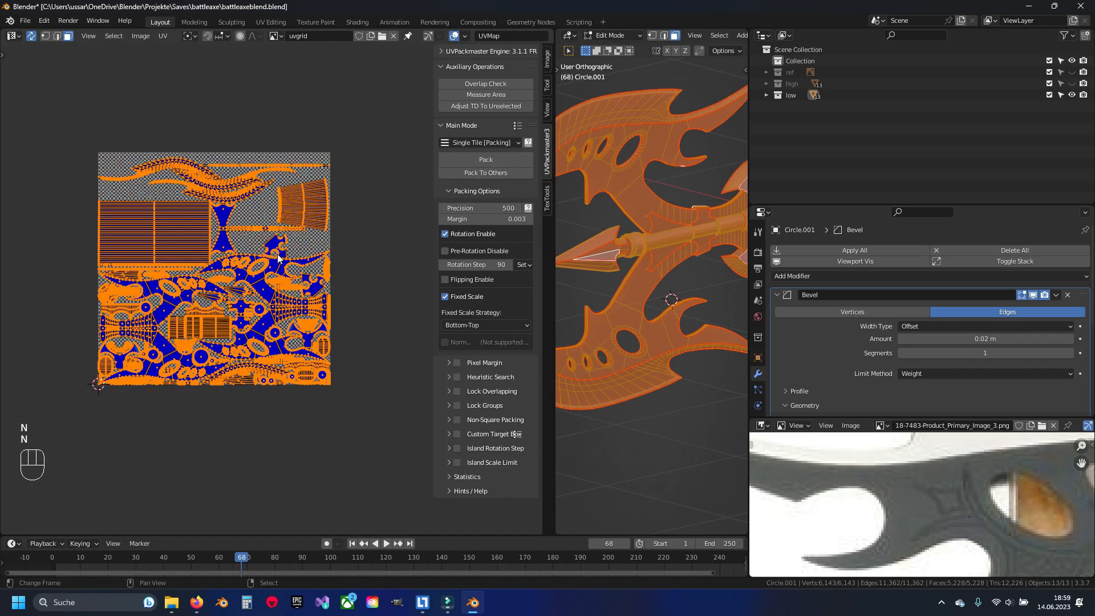
key("n")
left_click_drag(552, 186, 475, 196)
middle_click_drag(303, 261, 403, 215, "shift")
key("n")
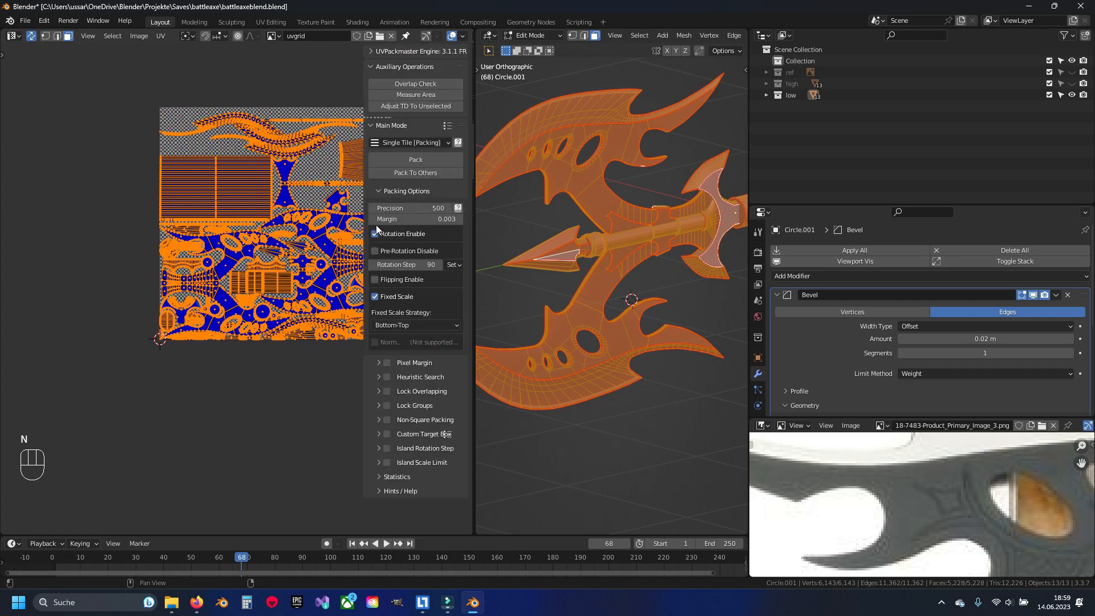
key("n")
middle_click_drag(269, 271, 238, 319, "shift")
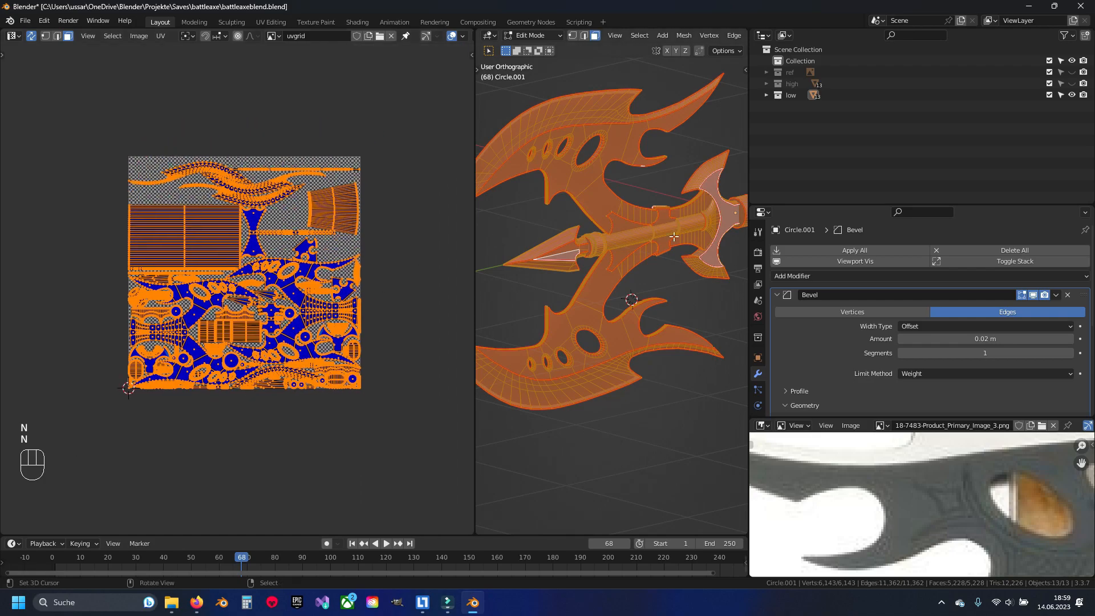
left_click(176, 224)
key("ctrl+l")
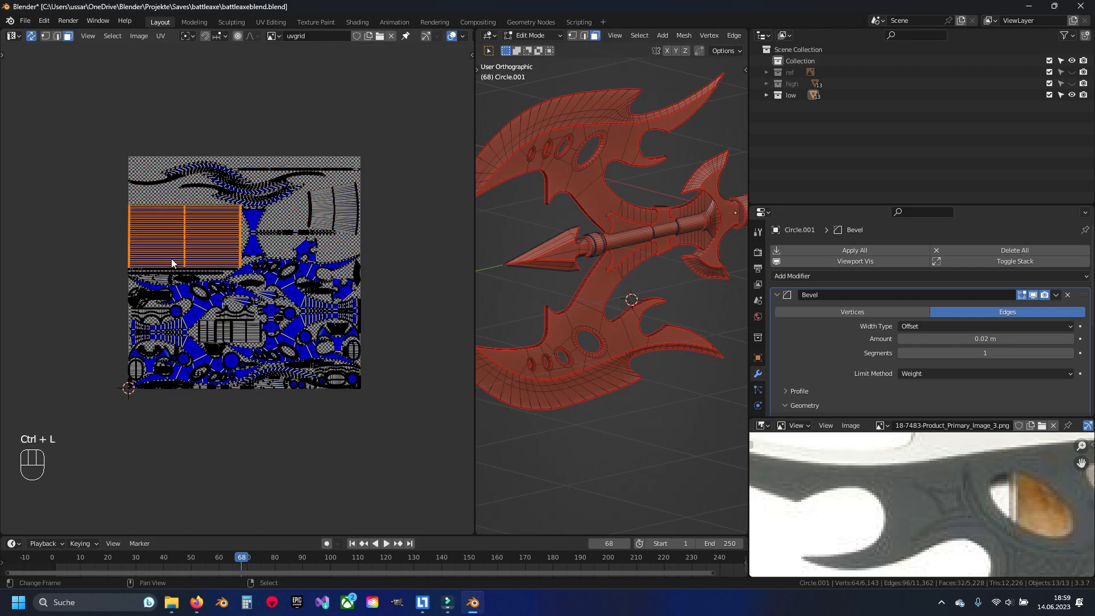
key("s")
key("Escape")
scroll(236, 287, "up", 3)
scroll(237, 285, "down", 2)
middle_click_drag(267, 267, 269, 299, "shift")
Reselect all islands in the packed UV layout and narrow the UV editor further to enlarge the 3D view
left_click_drag(55, 91, 409, 459)
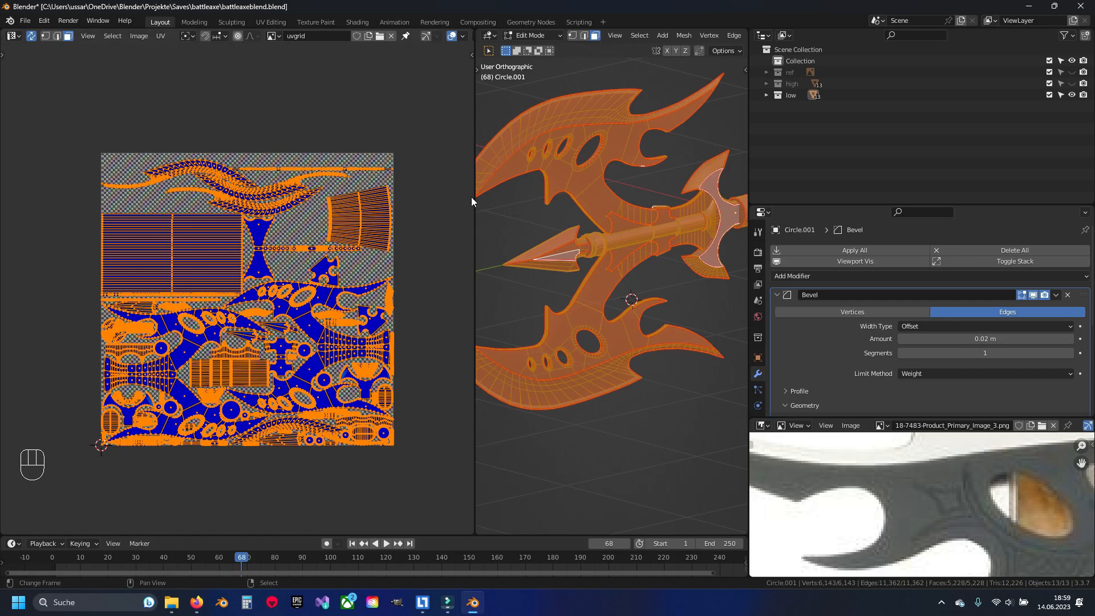
key("n")
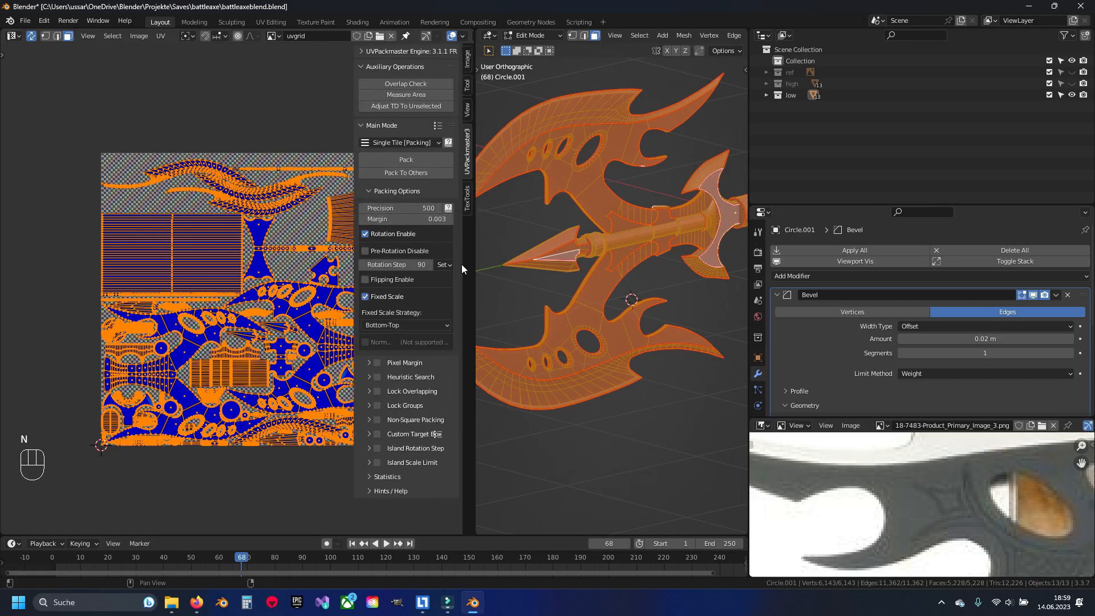
key("n")
left_click_drag(476, 234, 388, 233)
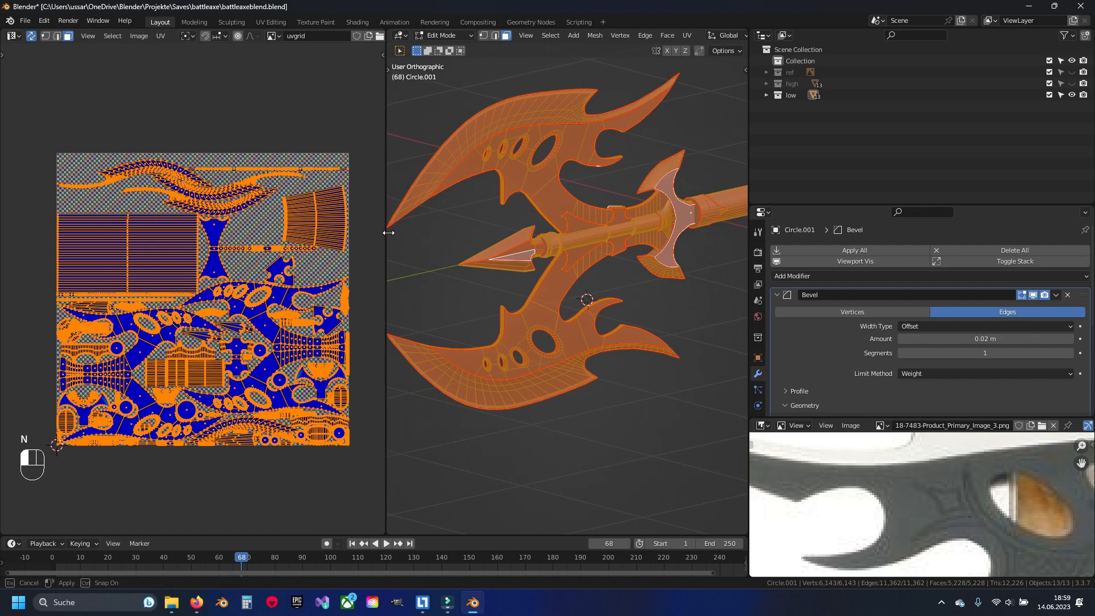
scroll(303, 261, "down", 2)
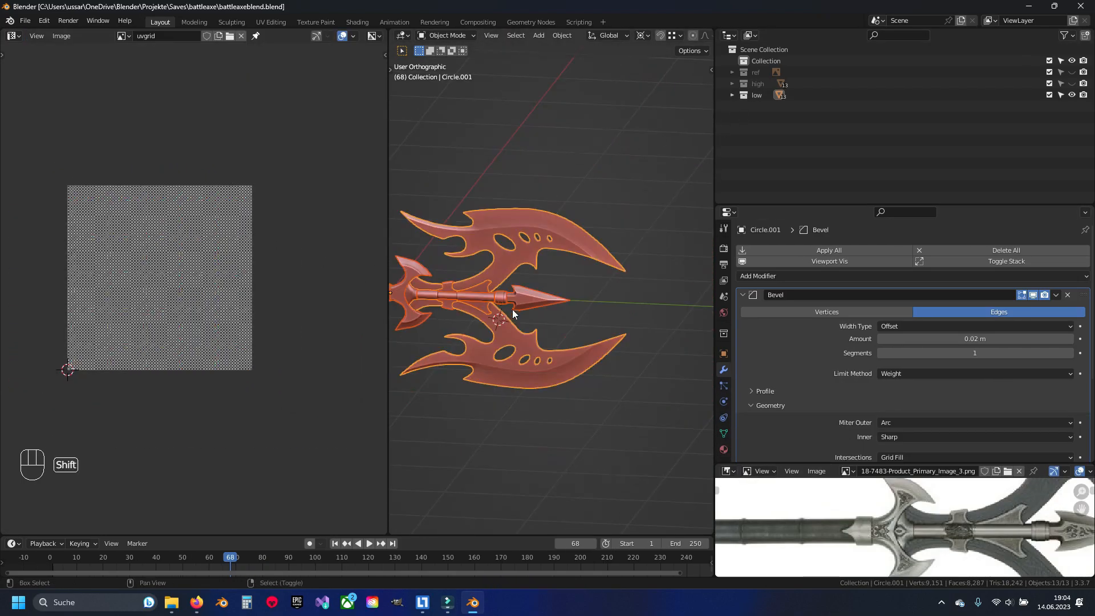
Export the selected low-poly parts as battleaxe_low.fbx, limited to selected objects and with modifiers applied
middle_click_drag(512, 309, 562, 253, "shift")
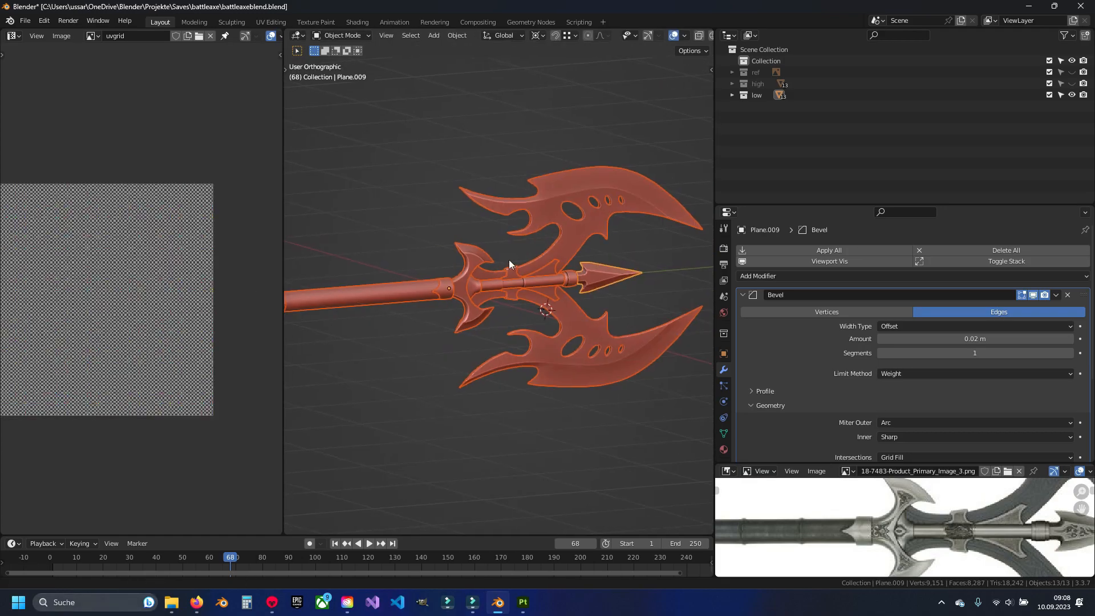
middle_click_drag(509, 259, 564, 262)
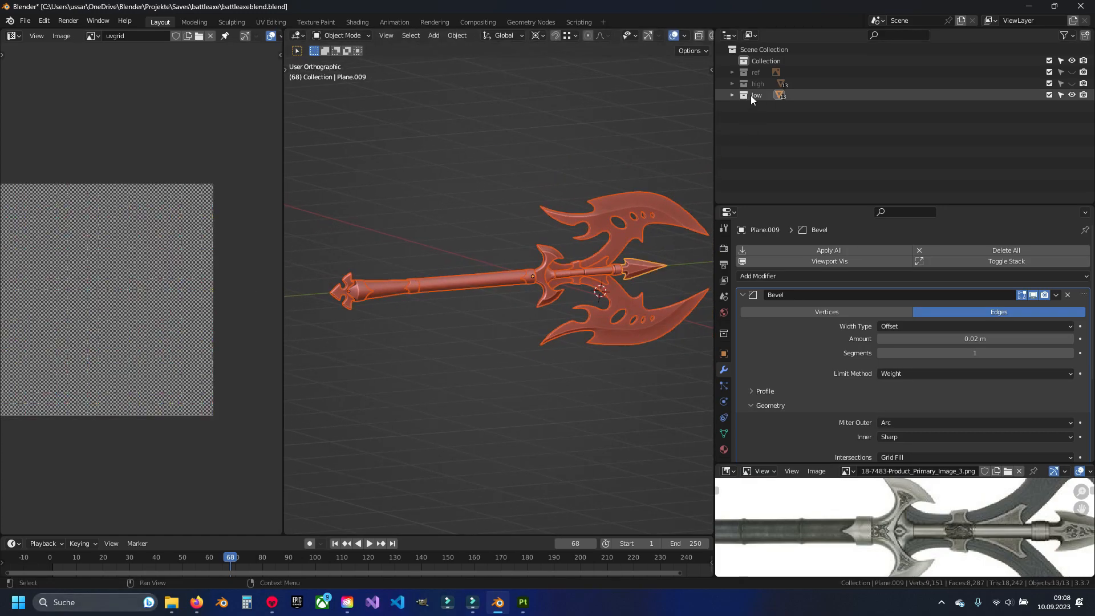
left_click(28, 22)
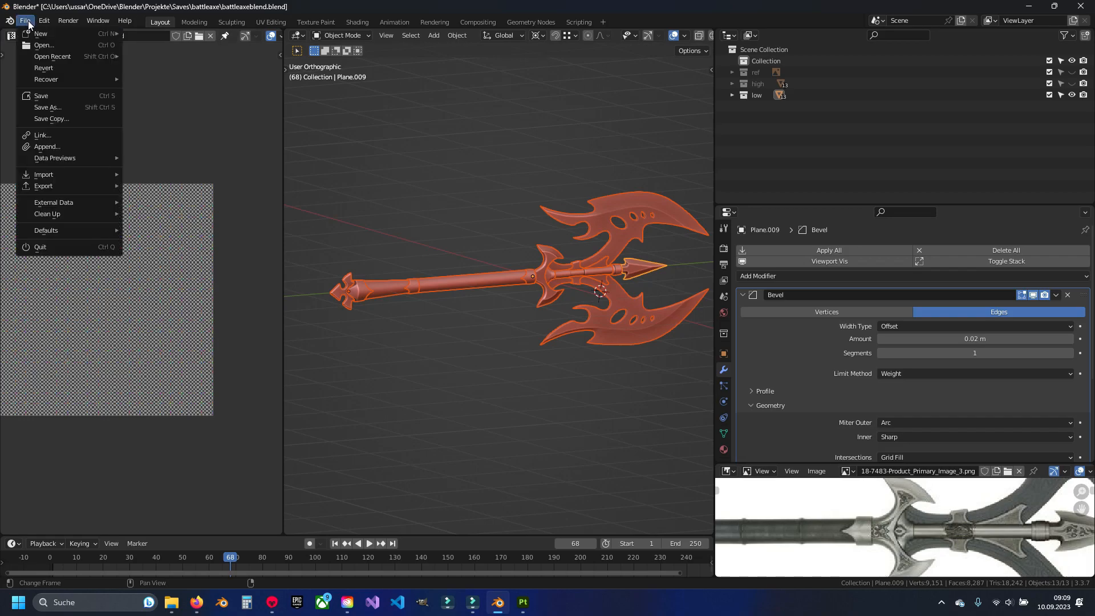
mouse_move(76, 186)
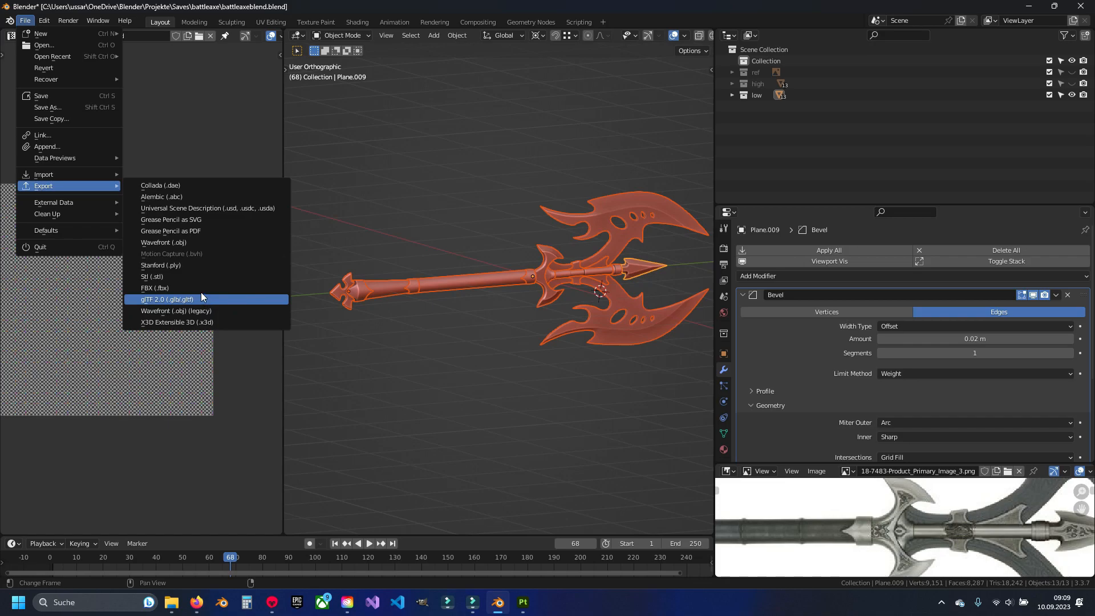
left_click(155, 287)
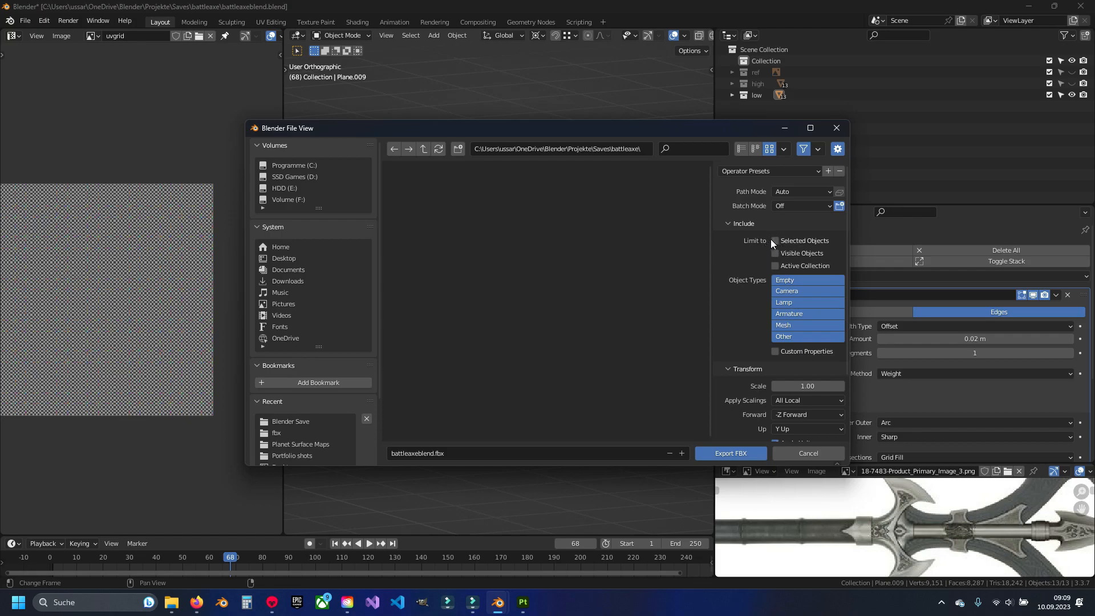
scroll(745, 385, "down", 4)
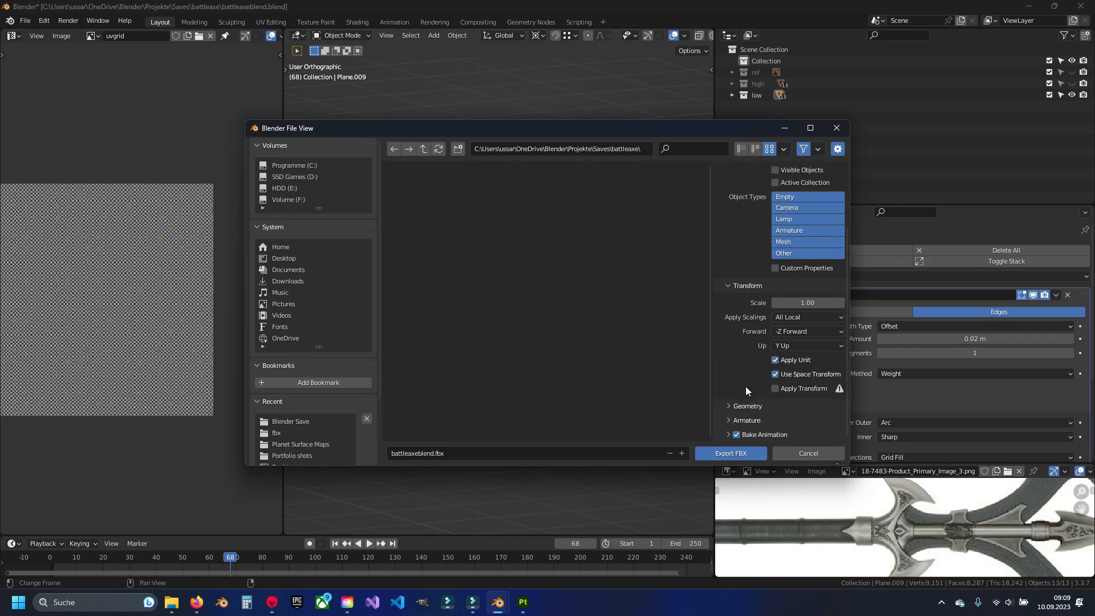
scroll(735, 405, "down", 2)
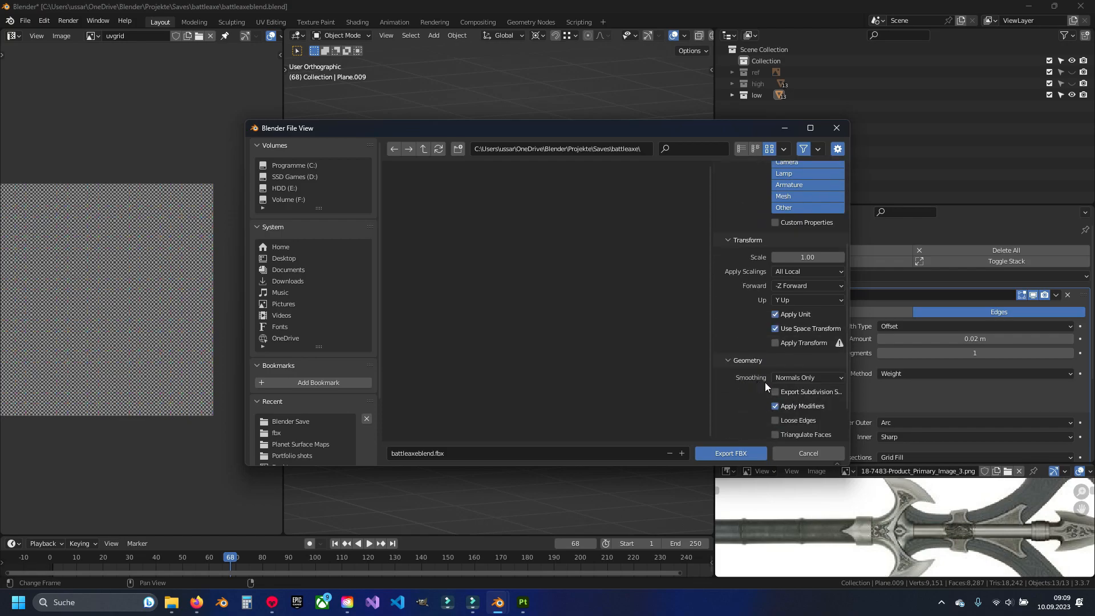
scroll(770, 393, "down", 2)
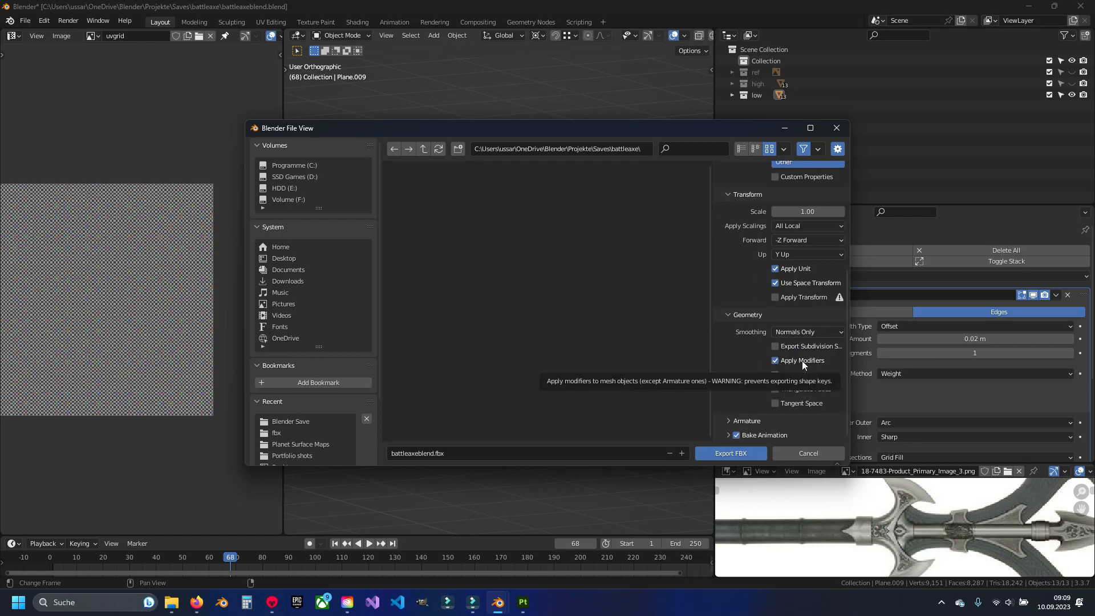
left_click(447, 448)
key("Right")
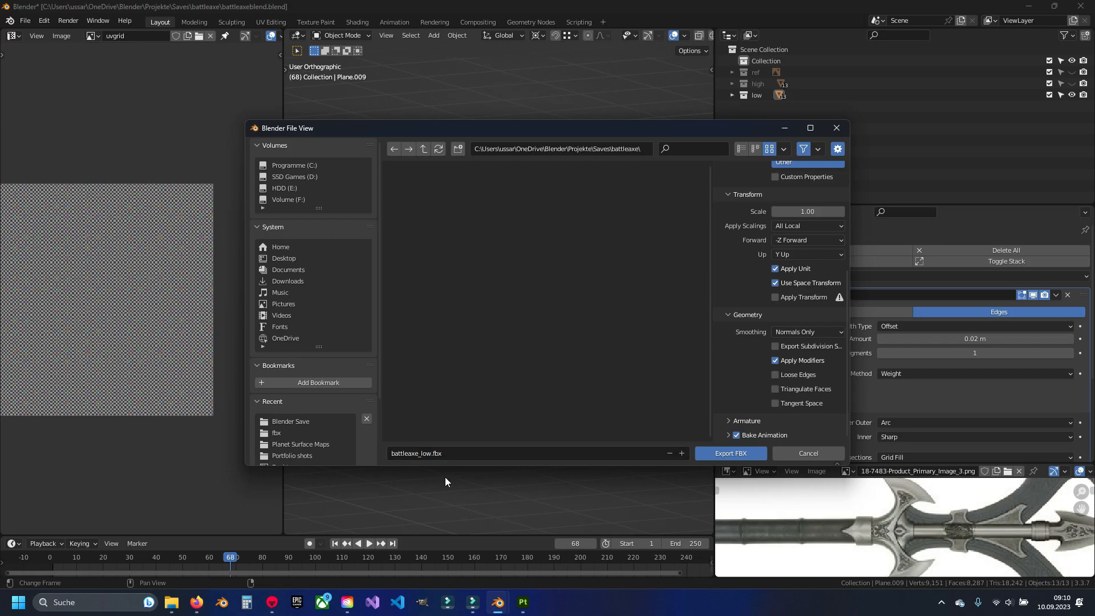
left_click(734, 454)
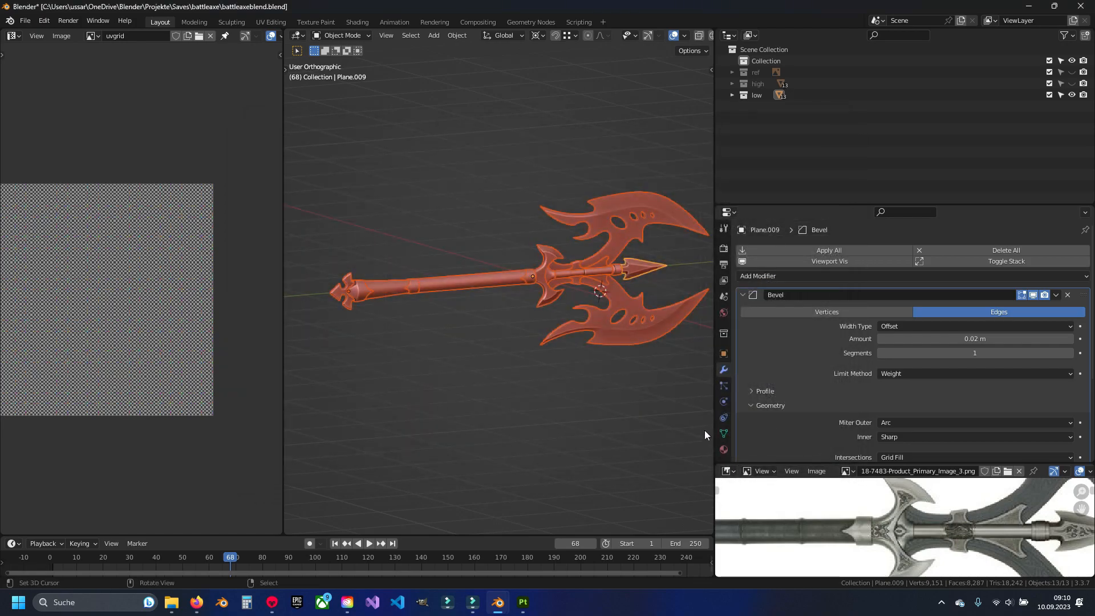
Hide the low collection, show the high collection, select all its parts and start an FBX export
left_click(1072, 95)
left_click(1072, 83)
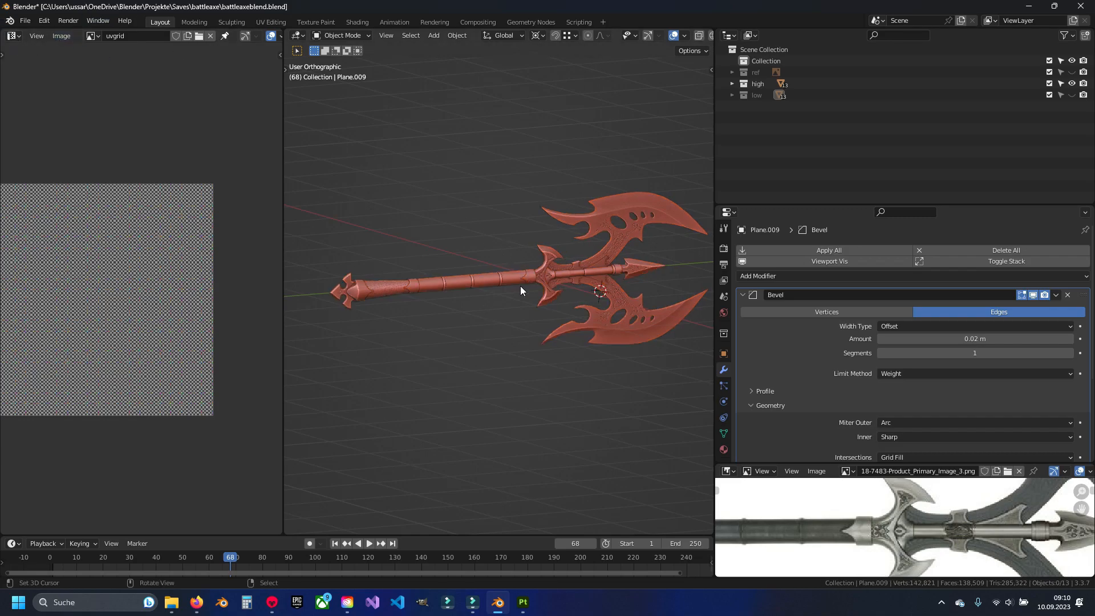
left_click(23, 21)
mouse_move(41, 184)
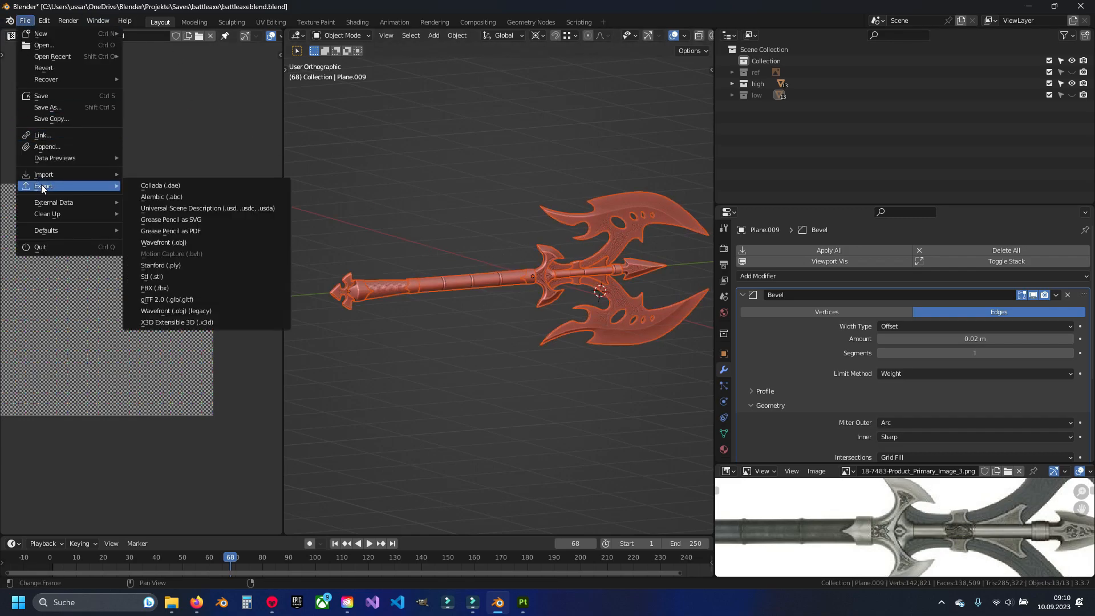
left_click(160, 289)
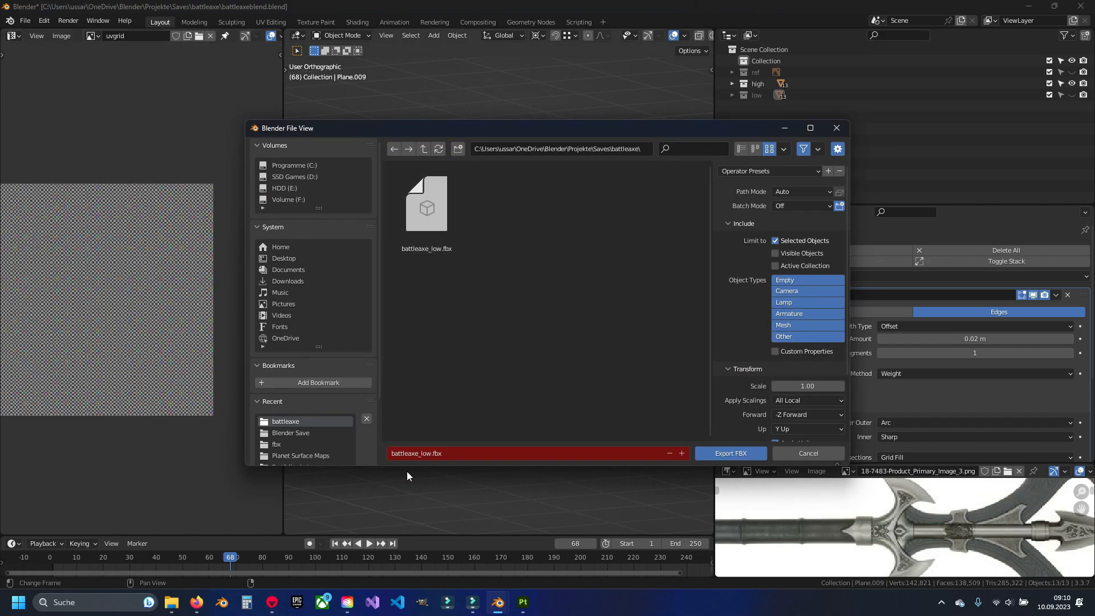
Name the export battleaxe_high.fbx and export only the selected objects with modifiers applied
left_click(427, 453)
type("high")
key("Return")
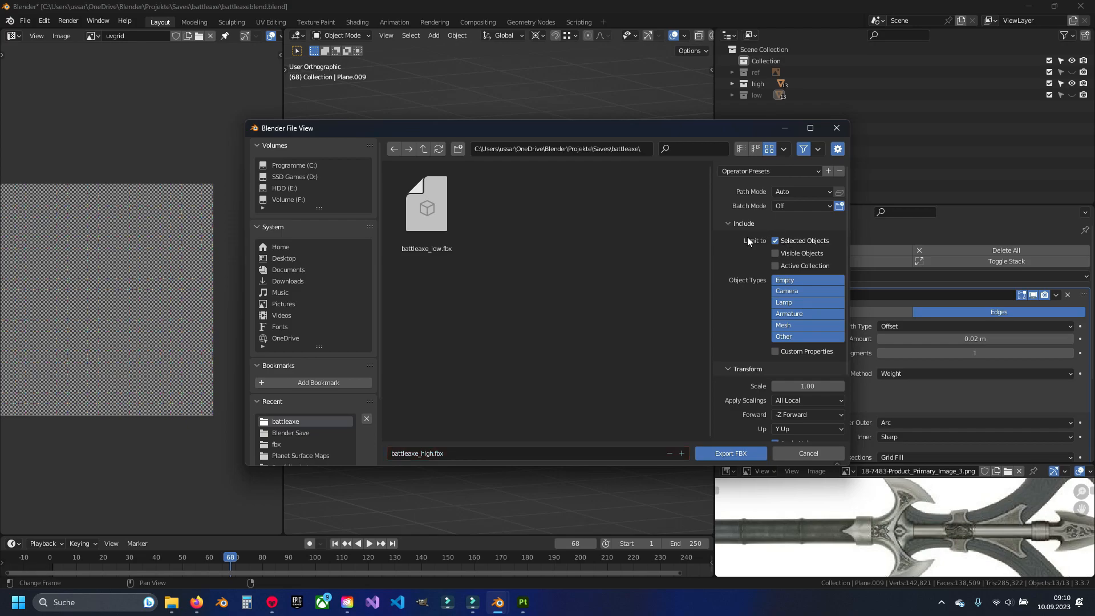
scroll(795, 245, "down", 4)
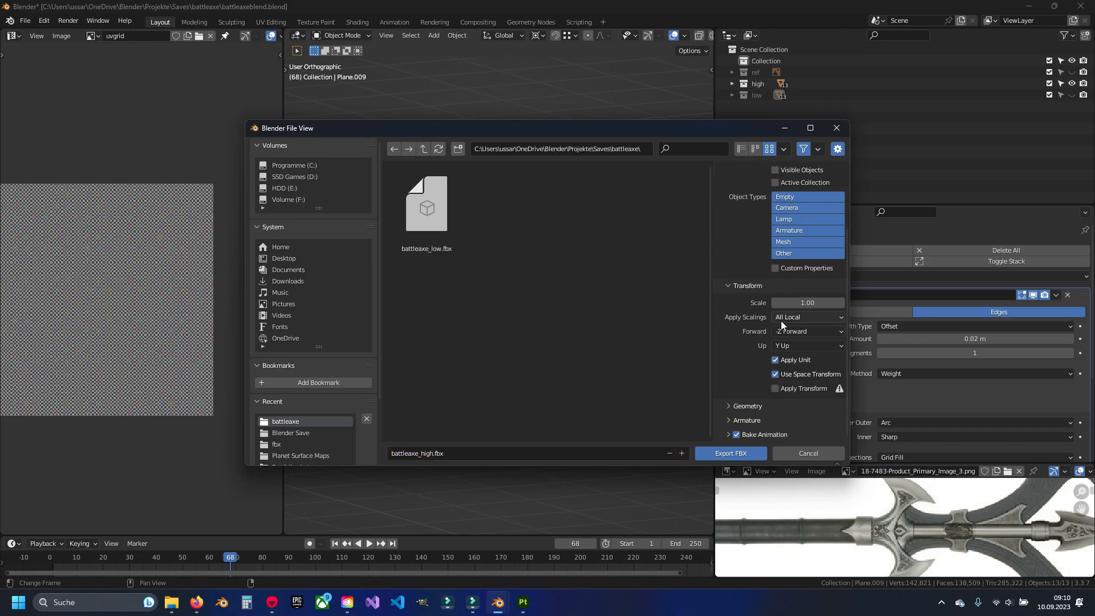
scroll(773, 402, "down", 4)
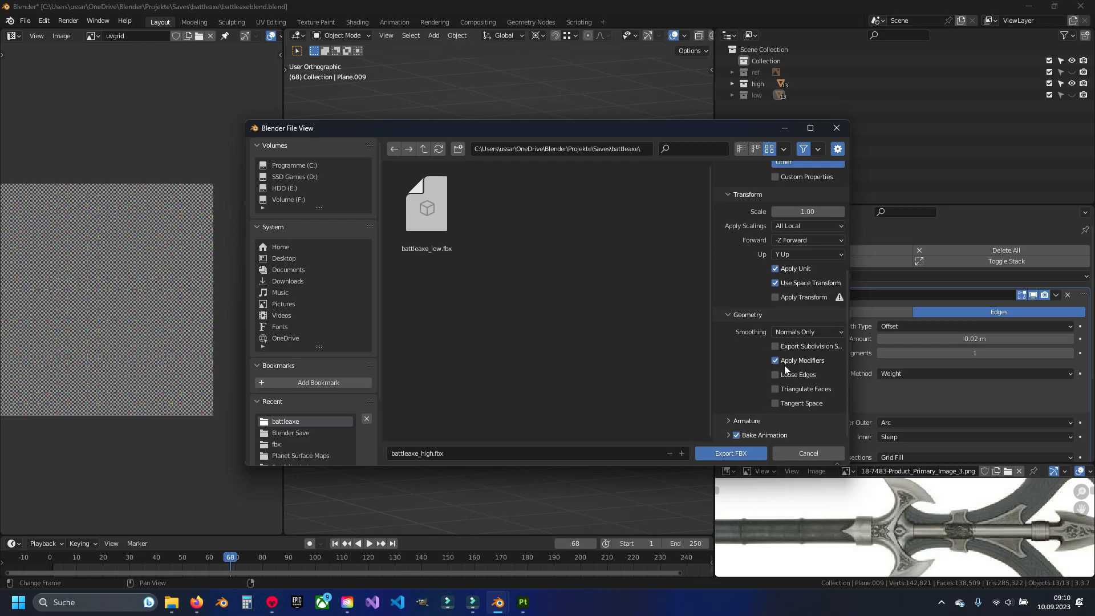
scroll(771, 372, "up", 8)
left_click(731, 453)
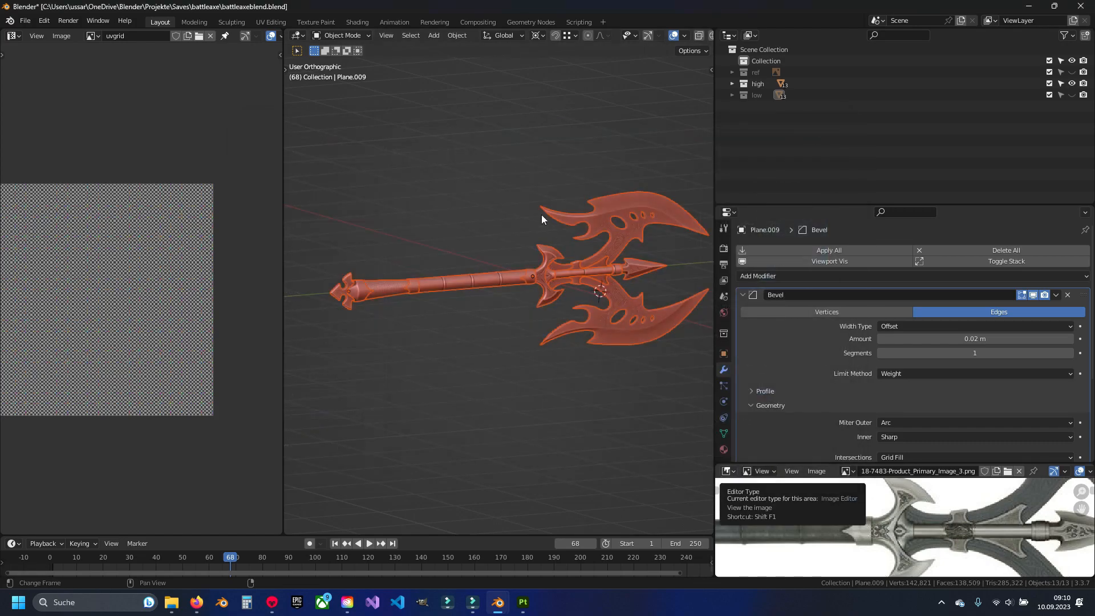
Switch to Marmoset Toolbag and import battleaxe_high.fbx and battleaxe_low.fbx from the battleaxe folder into the scene
left_click(271, 610)
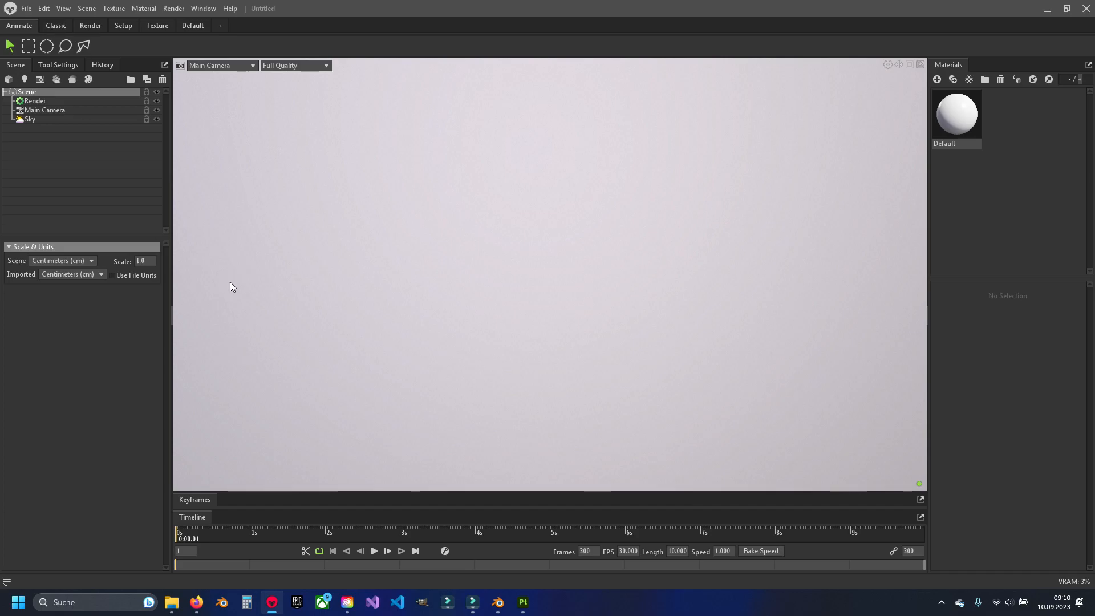
left_click(171, 602)
left_click(401, 188)
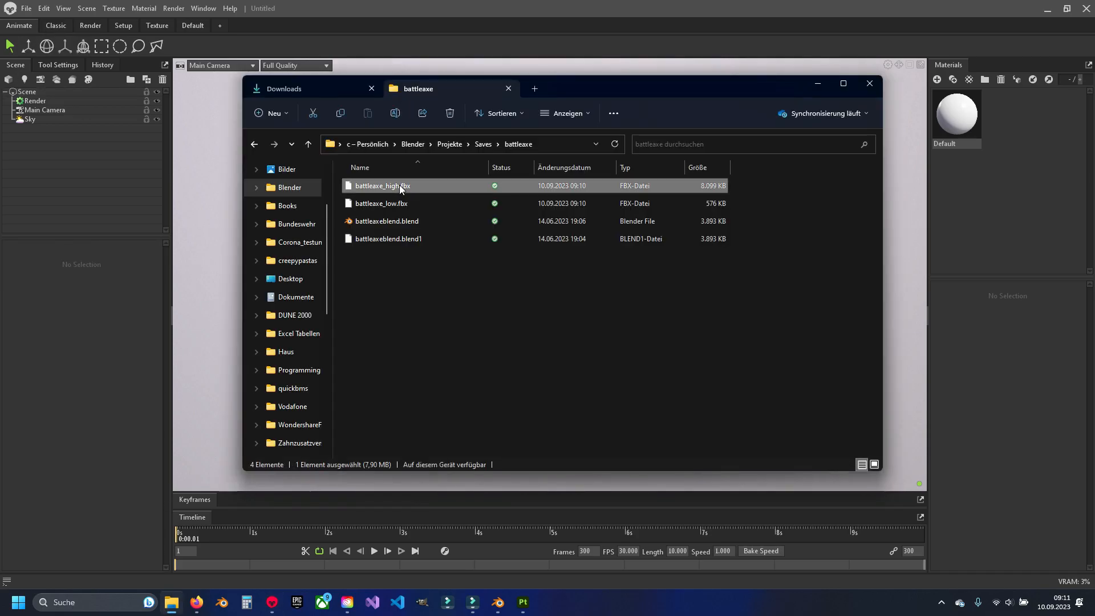
left_click(406, 202, "ctrl")
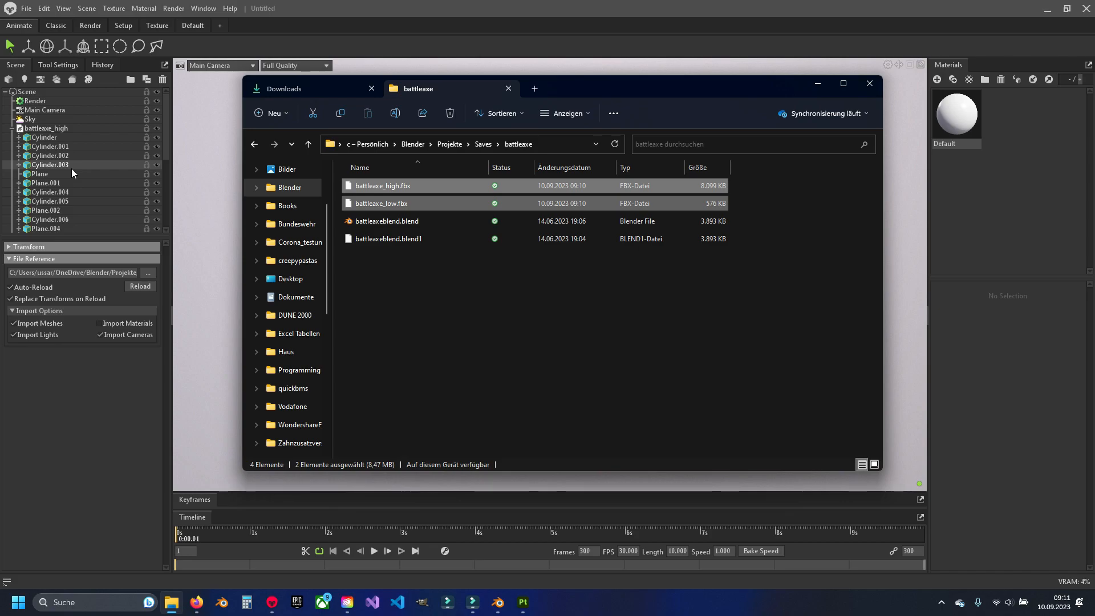
left_click(437, 13)
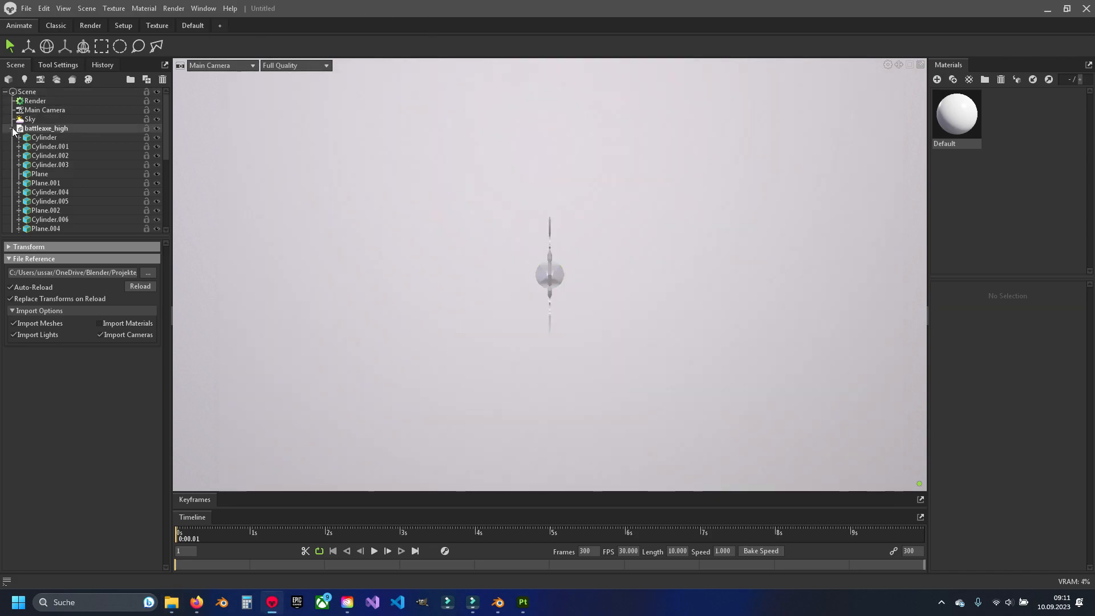
Examine the imported battleaxe meshes from several angles, including close-ups of the handle, blades and spear tip
mouse_move(444, 294)
left_mouse_down()
mouse_move(496, 310)
mouse_move(626, 309)
left_mouse_up()
middle_click_drag(625, 304, 554, 286)
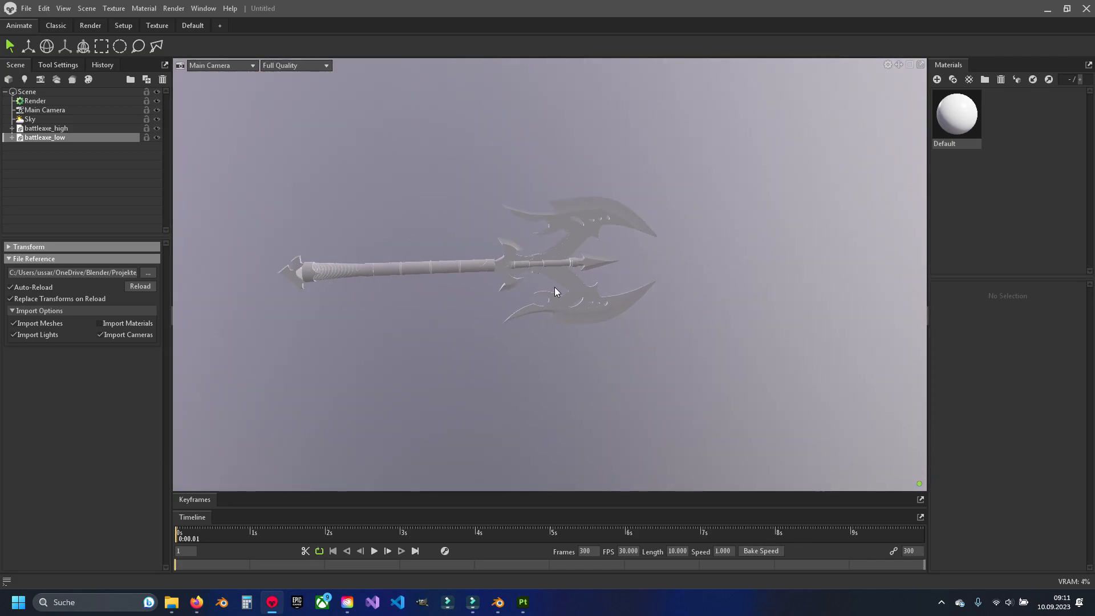
scroll(554, 286, "up", 4)
middle_click_drag(336, 275, 505, 289)
left_click_drag(412, 290, 436, 280)
scroll(436, 279, "up", 5)
mouse_move(347, 329)
middle_mouse_down()
mouse_move(538, 297)
mouse_move(422, 305)
middle_mouse_up()
middle_click_drag(605, 260, 437, 281)
left_click_drag(451, 283, 522, 279)
left_click_drag(591, 278, 546, 385)
scroll(539, 365, "up", 5)
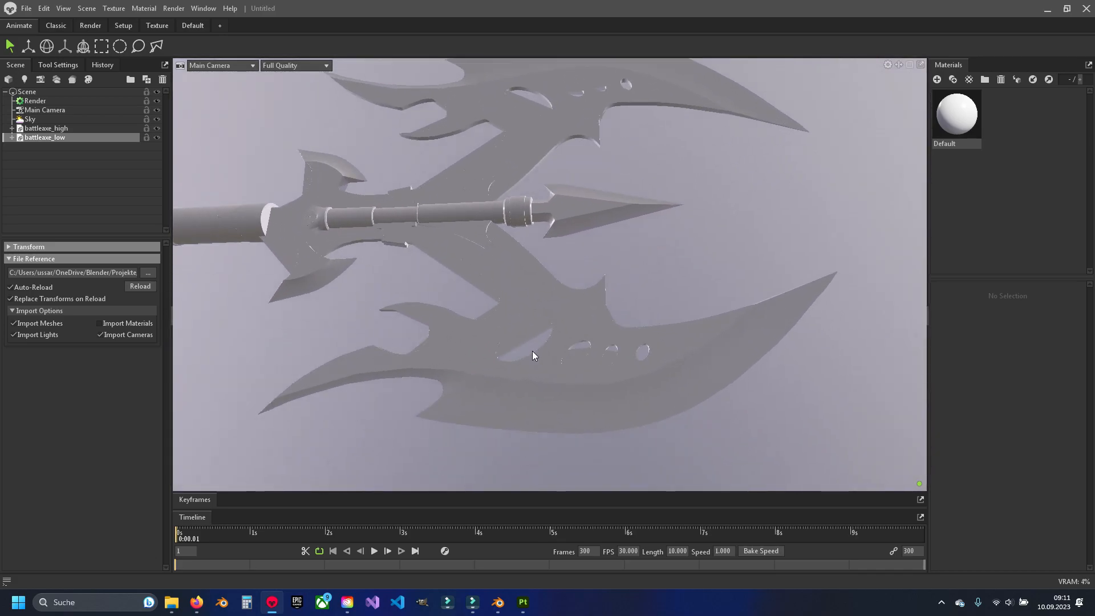
scroll(487, 366, "up", 2)
left_click_drag(487, 366, 463, 470)
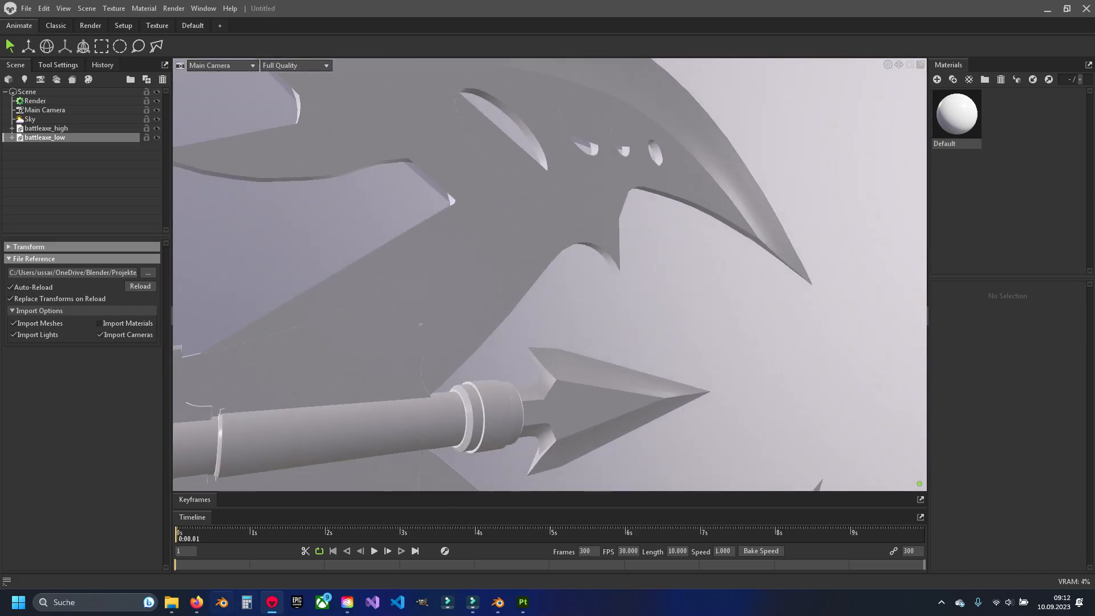
Switch to Blender and show the low collection instead of the high one to check the low-poly mesh
left_click(498, 602)
middle_click_drag(442, 231, 407, 94, "shift")
left_click(1072, 85)
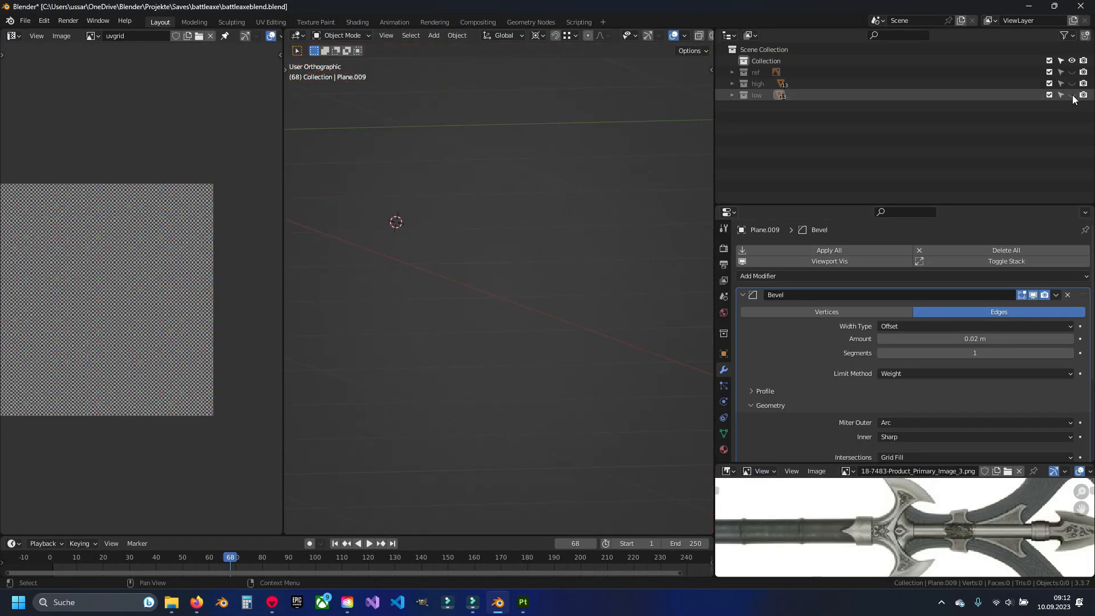
left_click(1073, 96)
left_click(402, 292)
middle_click_drag(448, 337, 452, 237, "shift")
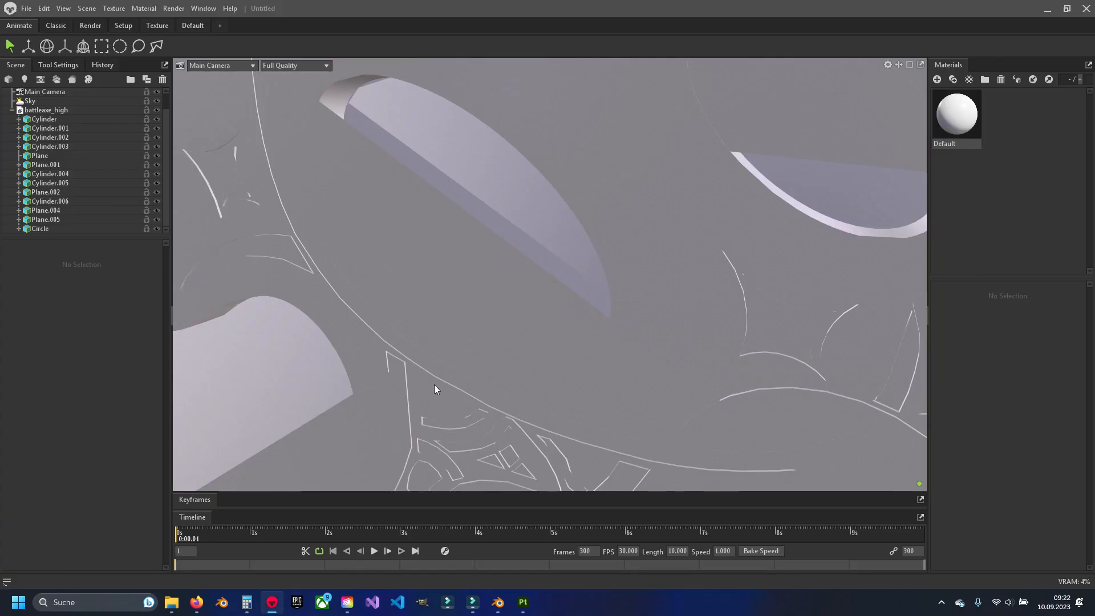
Select the high-poly Circle blade mesh in Marmoset Toolbag and examine the engraving around its cutouts
left_click(435, 384)
scroll(522, 357, "down", 3)
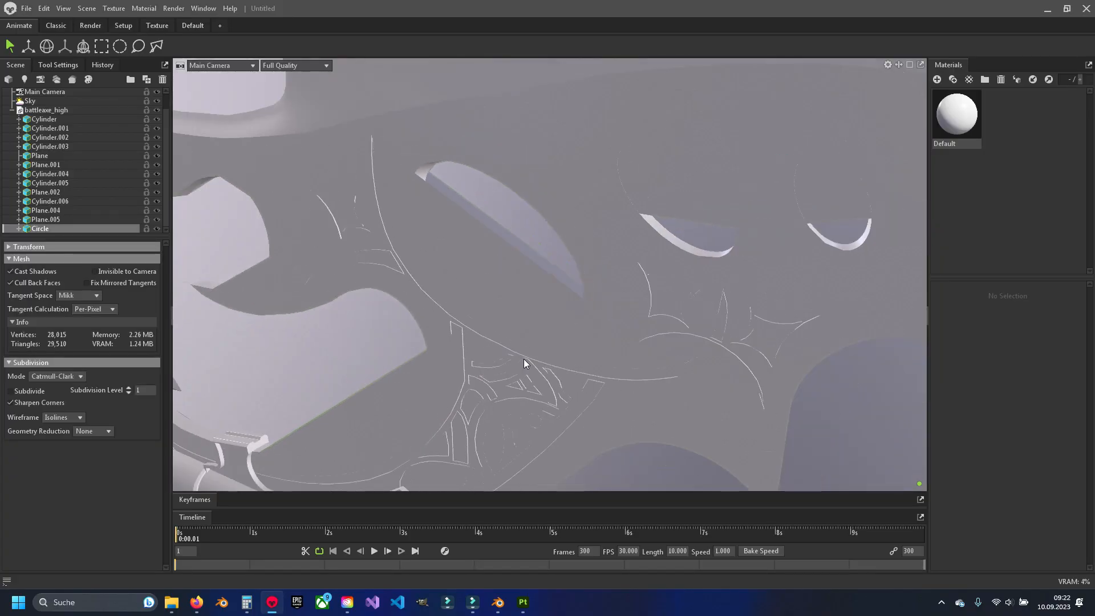
middle_click_drag(521, 372, 539, 333)
left_click_drag(539, 333, 500, 318)
middle_click_drag(501, 319, 481, 330)
left_click_drag(481, 331, 508, 413)
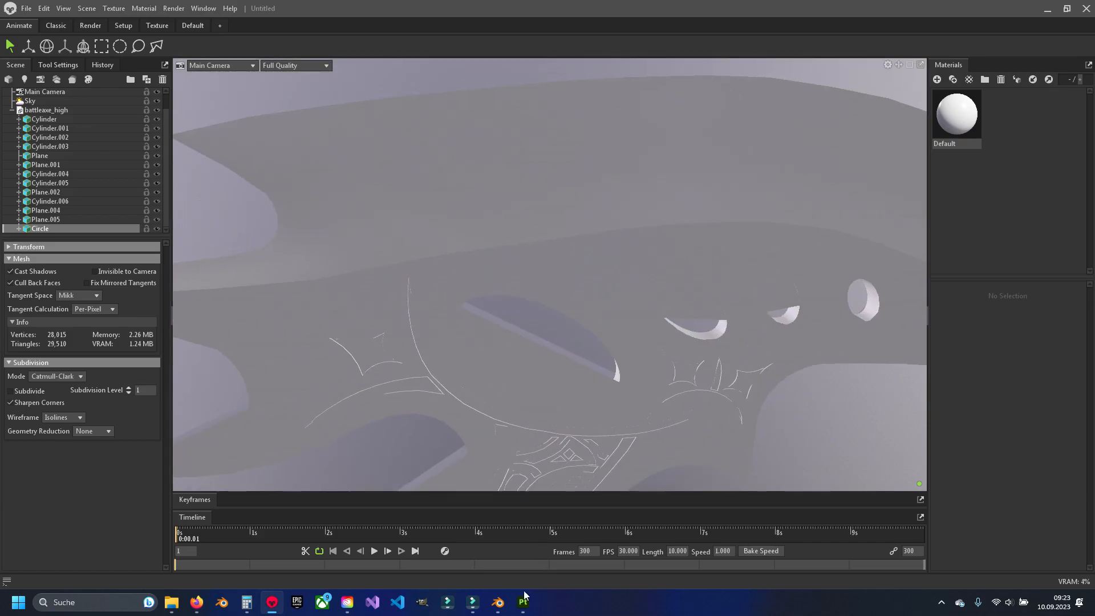
Switch to Blender and triangulate all faces of the high-poly battleaxe parts with the Beauty quad and n-gon methods
left_click(497, 602)
middle_click_drag(536, 412, 563, 351)
middle_click_drag(590, 416, 523, 286)
key("Tab")
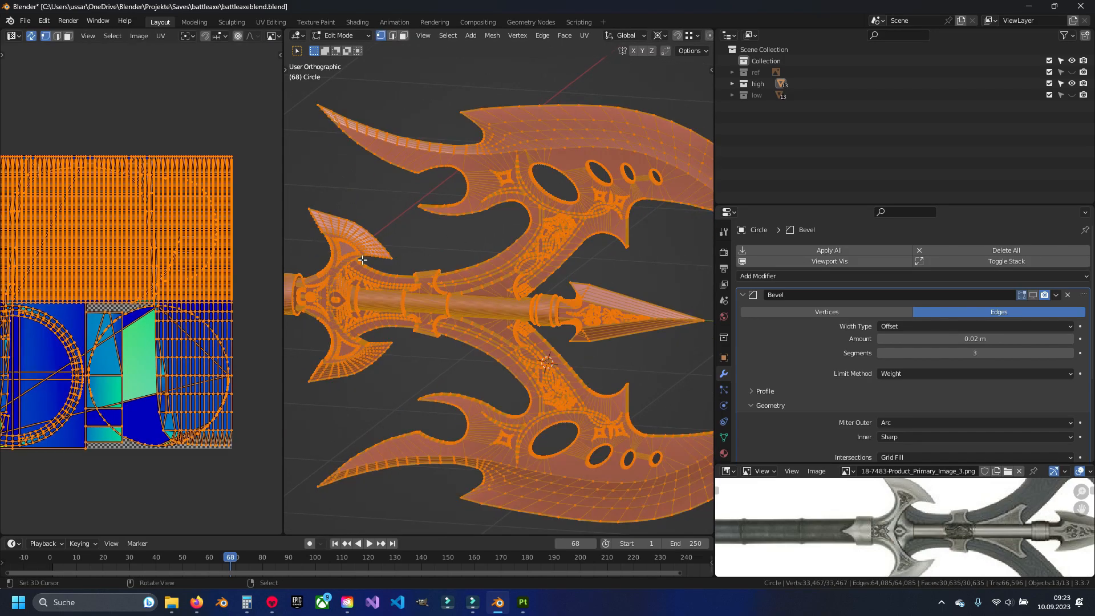
key("ctrl+t")
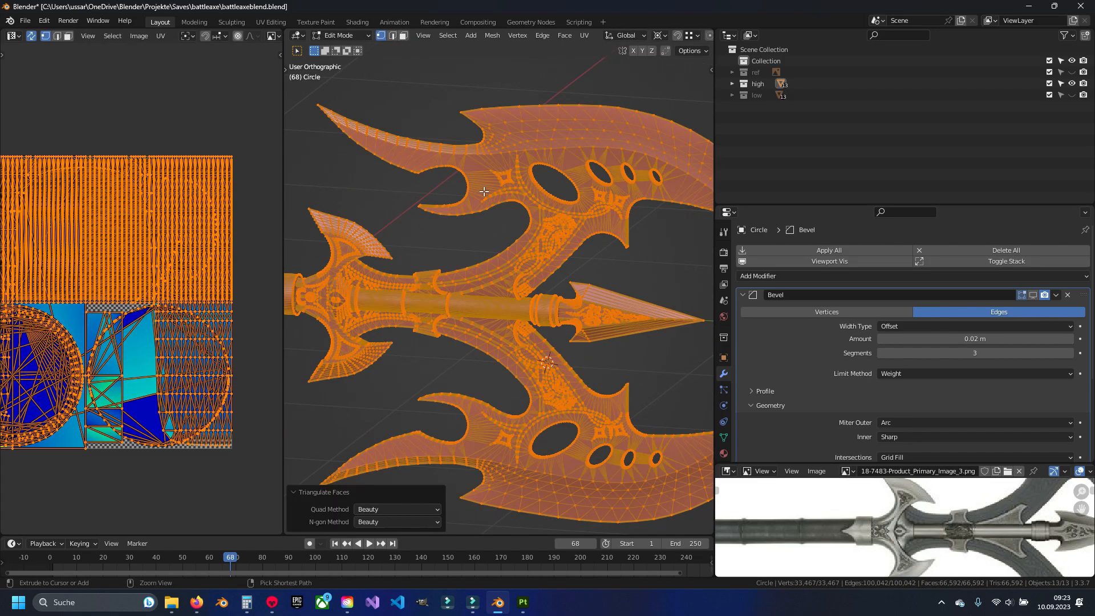
left_click_drag(476, 178, 464, 166, "shift")
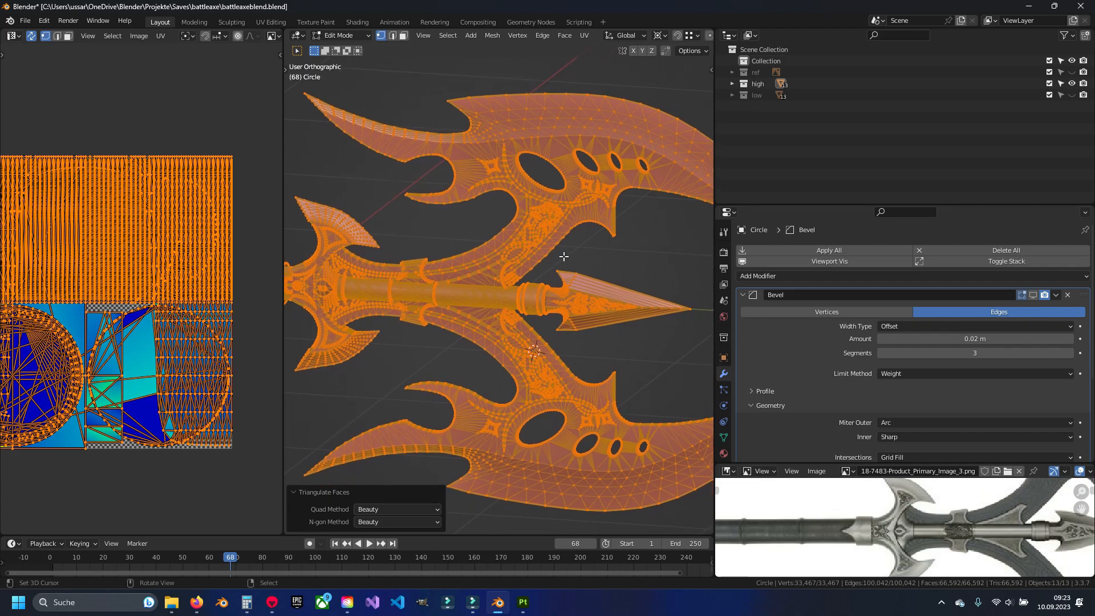
key("Tab")
Export the triangulated high-poly parts as FBX, overwriting battleaxe_high.fbx
left_click(26, 21)
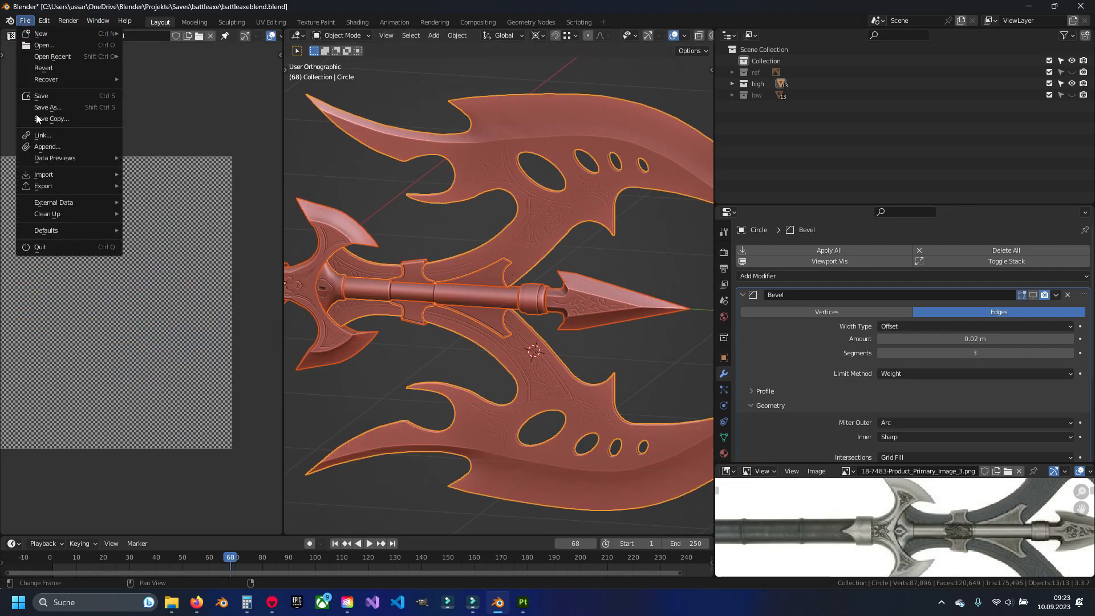
mouse_move(51, 186)
left_click(177, 288)
left_click(435, 237)
left_click(741, 454)
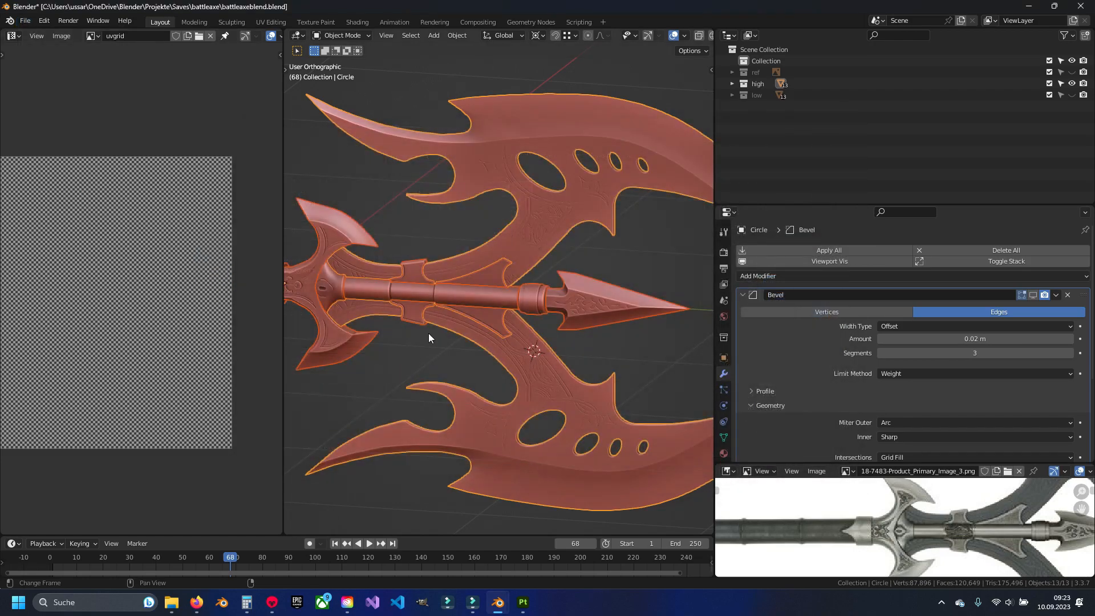
Enable the Bevel modifier's viewport display on the high-poly Circle blade and export the high-poly parts as FBX, overwriting battleaxe_high.fbx
left_click(1034, 295)
left_click(26, 22)
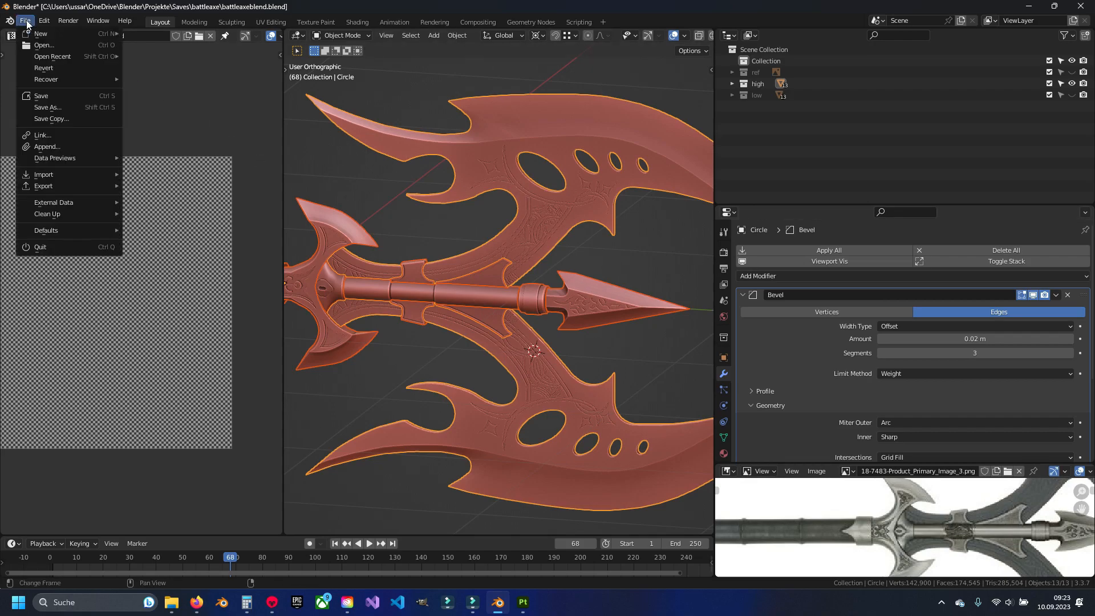
mouse_move(64, 186)
left_click(174, 288)
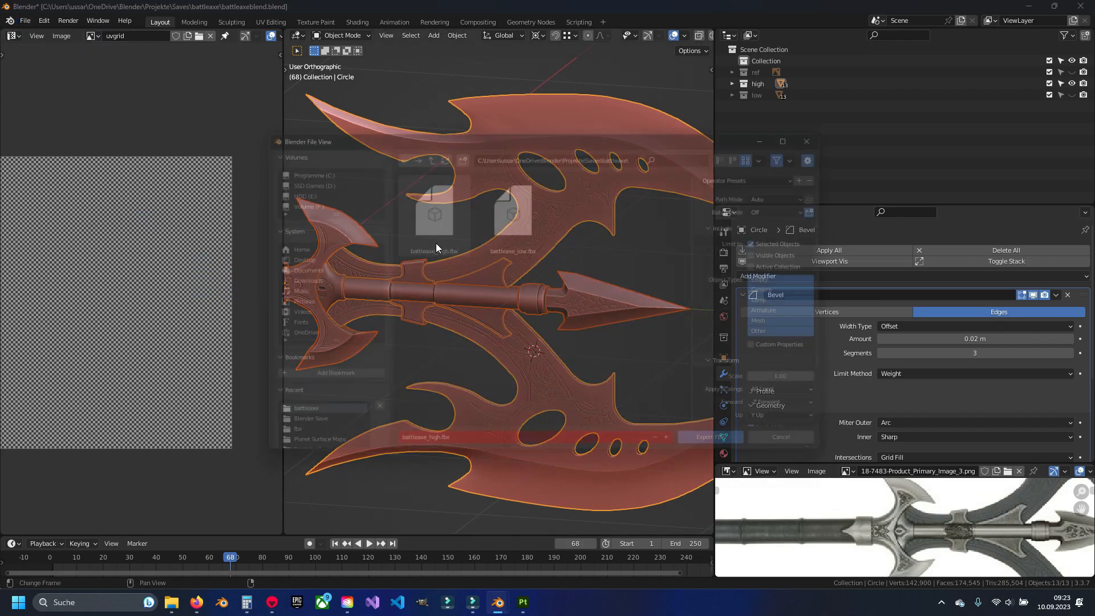
left_click(721, 451)
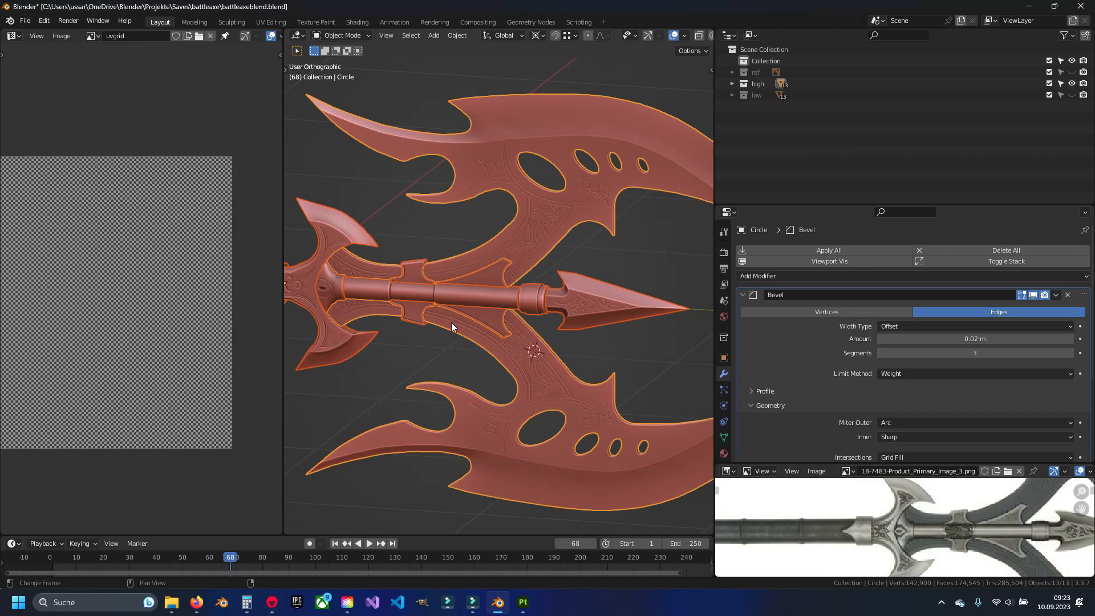
Switch to Marmoset Toolbag and examine the engraving and bevels on the reloaded high-poly battleaxe
left_click(271, 602)
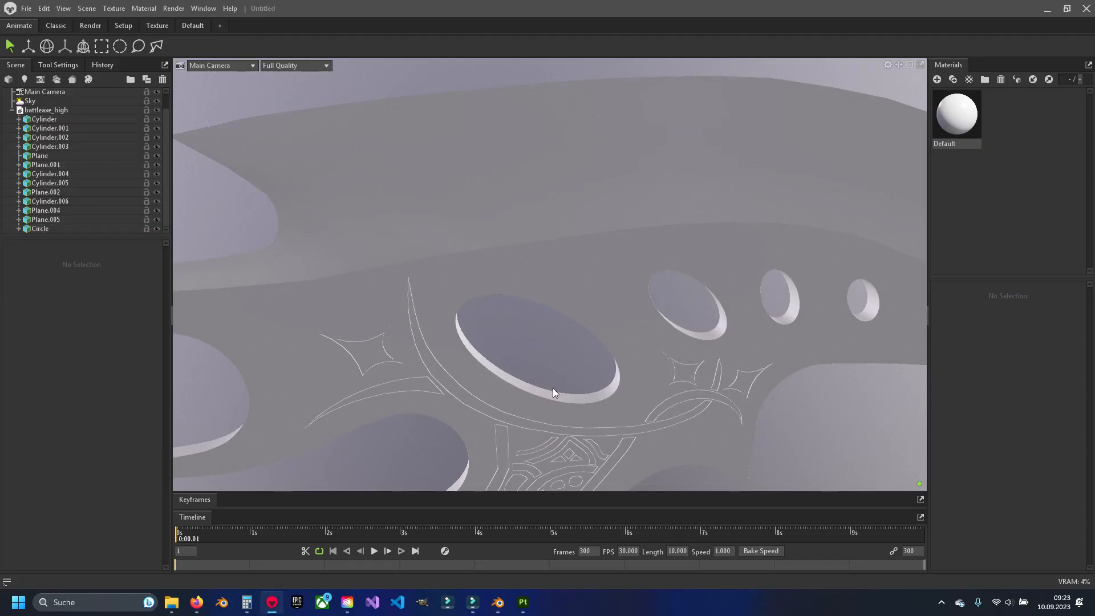
left_click_drag(539, 389, 649, 351)
scroll(553, 364, "down", 4)
middle_click_drag(553, 364, 556, 217)
Switch to Blender, show the low collection instead of the high one and triangulate all faces of the low-poly parts with the Beauty methods
left_click(498, 603)
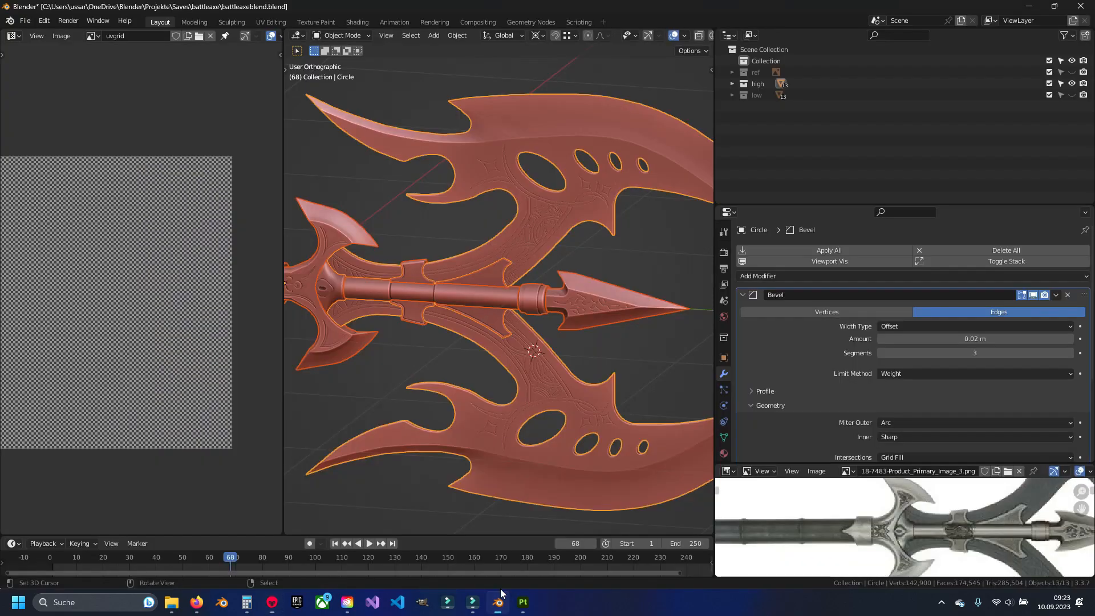
left_click(1072, 84)
left_click(1071, 95)
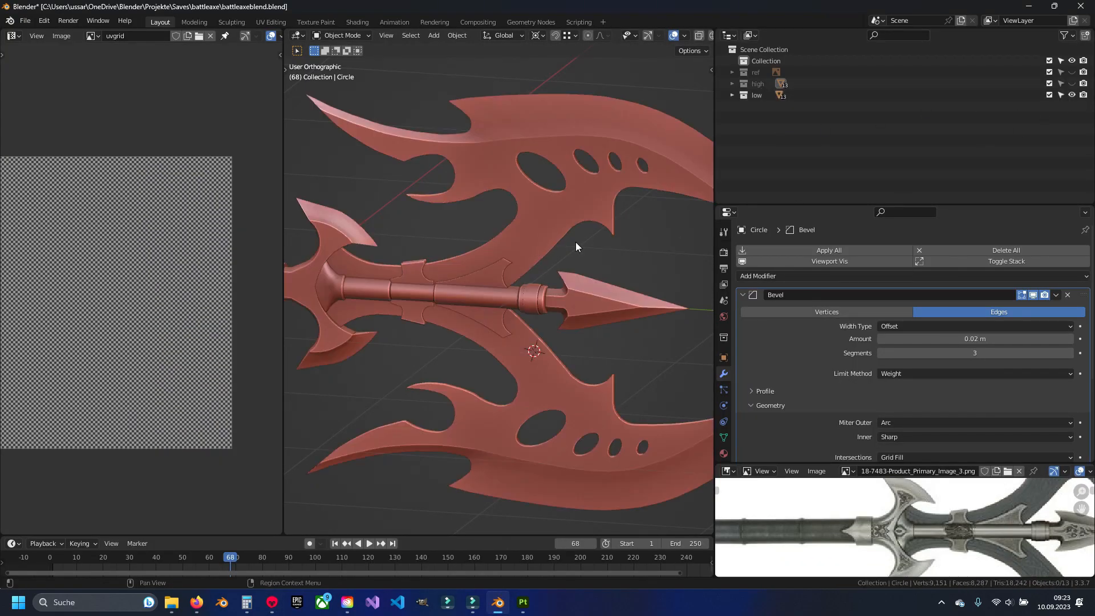
key("Tab")
key("alt+a")
key("a")
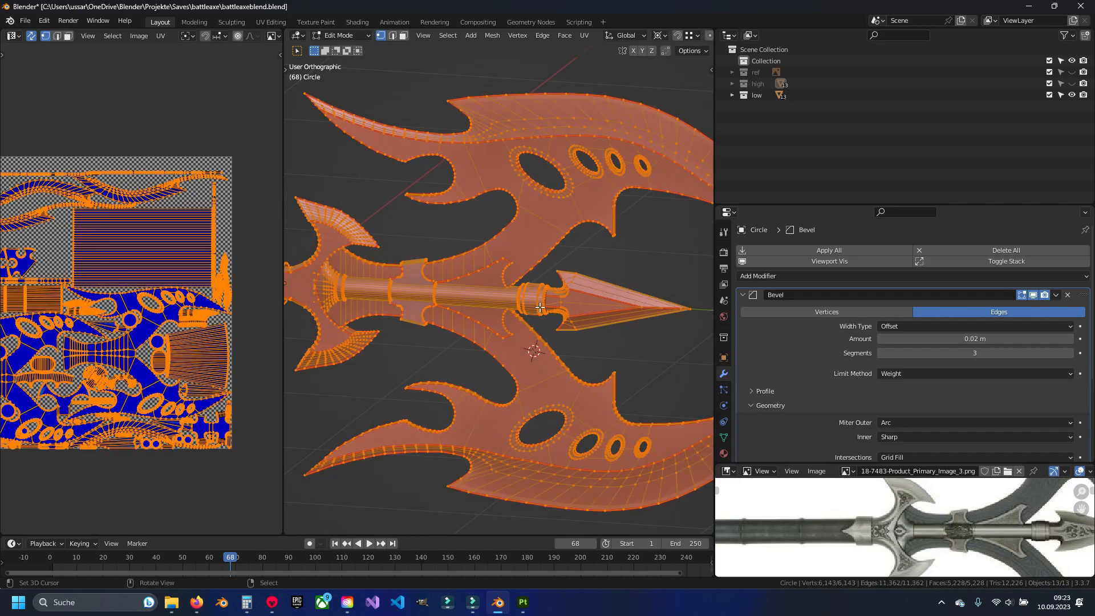
key("ctrl+t")
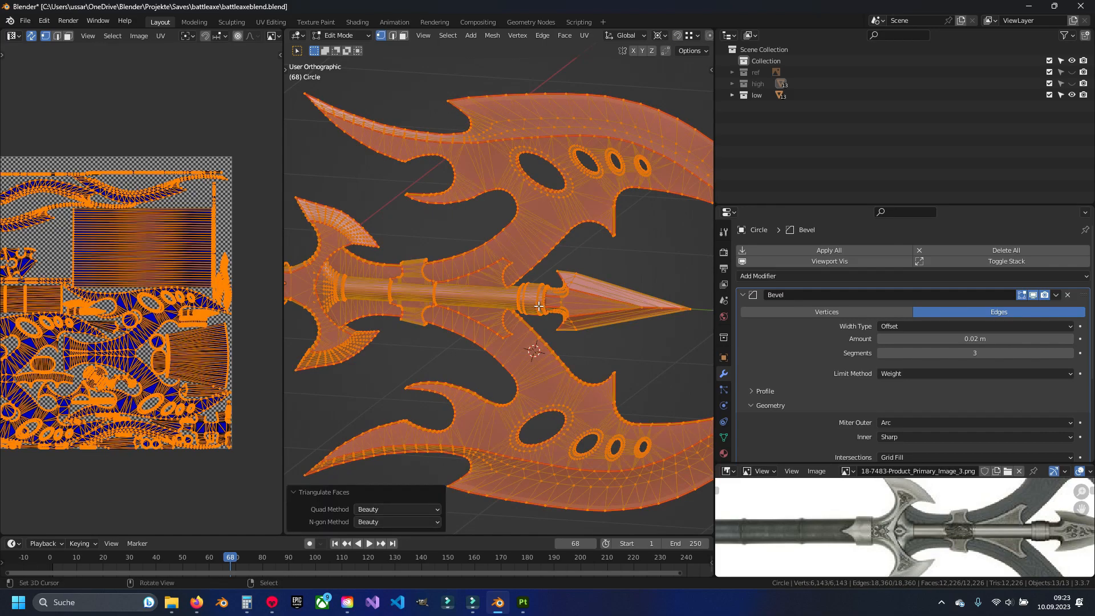
key("Tab")
Export the triangulated low-poly parts as FBX, overwriting battleaxe_low.fbx
left_click(43, 20)
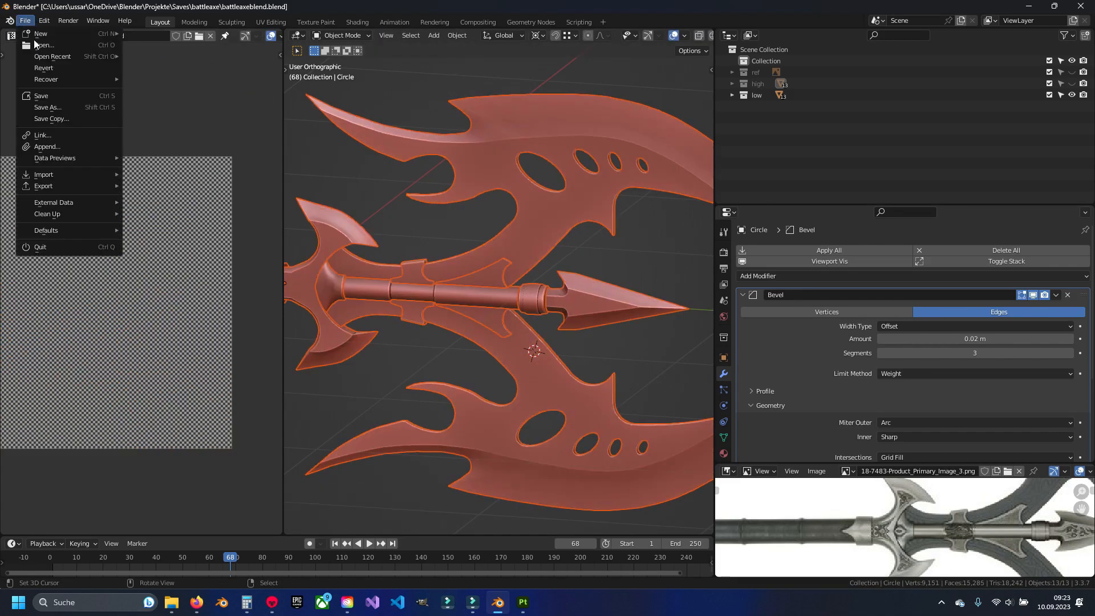
mouse_move(63, 188)
left_click(217, 288)
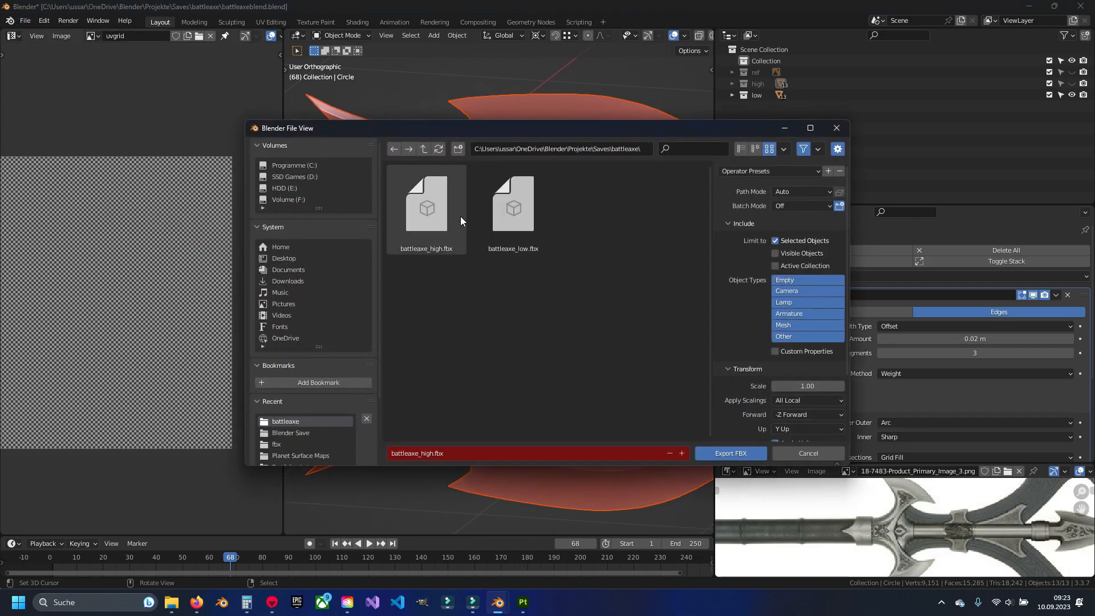
left_click(516, 229)
left_click(709, 454)
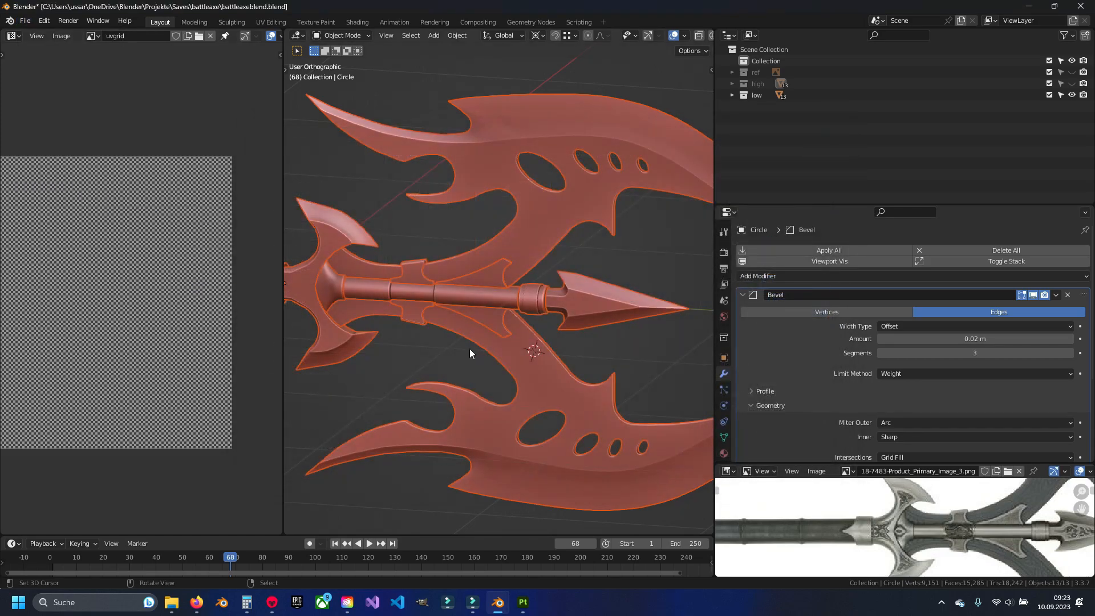
Switch to Marmoset Toolbag, import battleaxe_low.fbx into the scene and collapse both battleaxe hierarchies
left_click(272, 605)
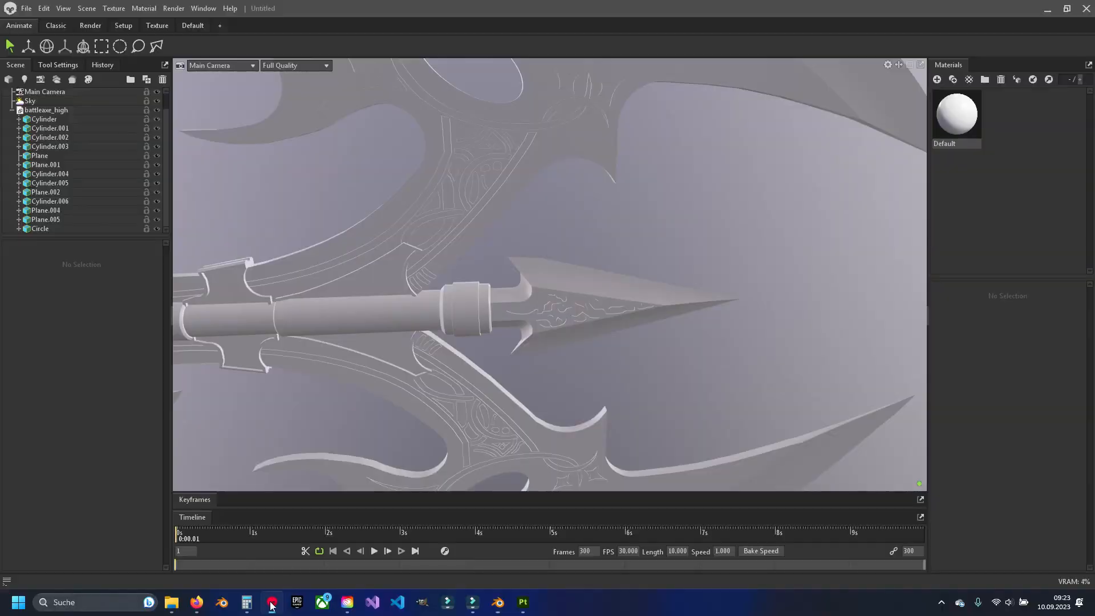
scroll(439, 211, "down", 5)
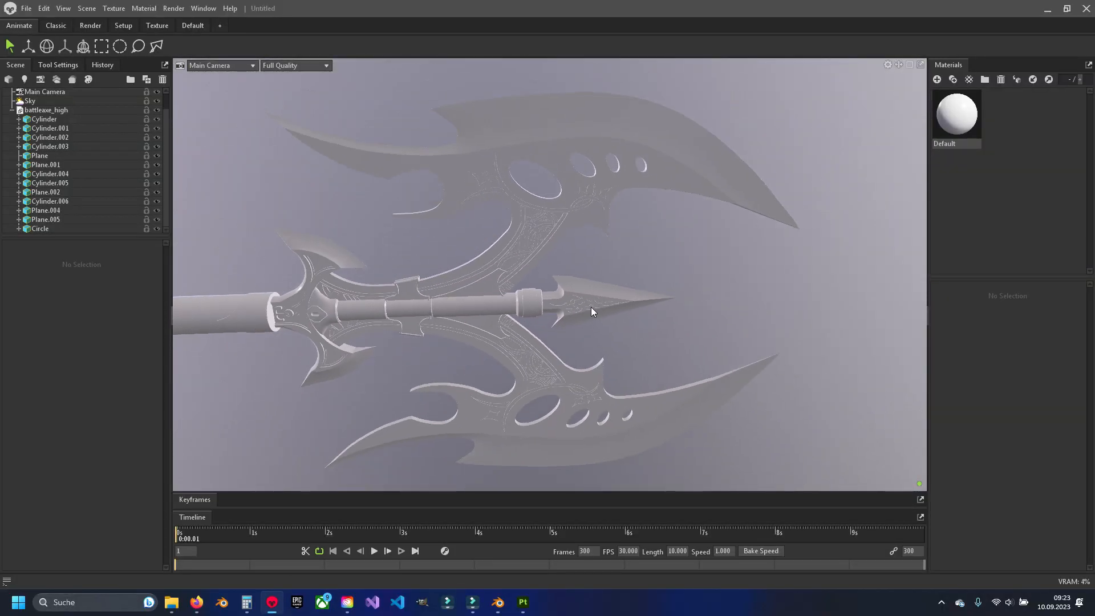
left_click(13, 109)
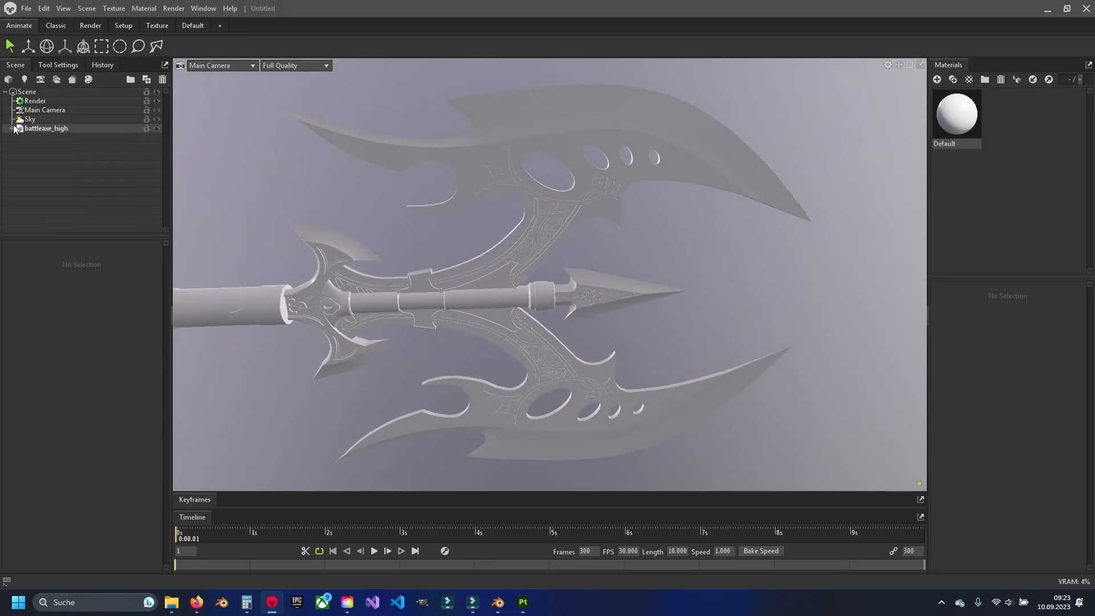
key("alt+Tab")
left_click_drag(381, 204, 99, 417)
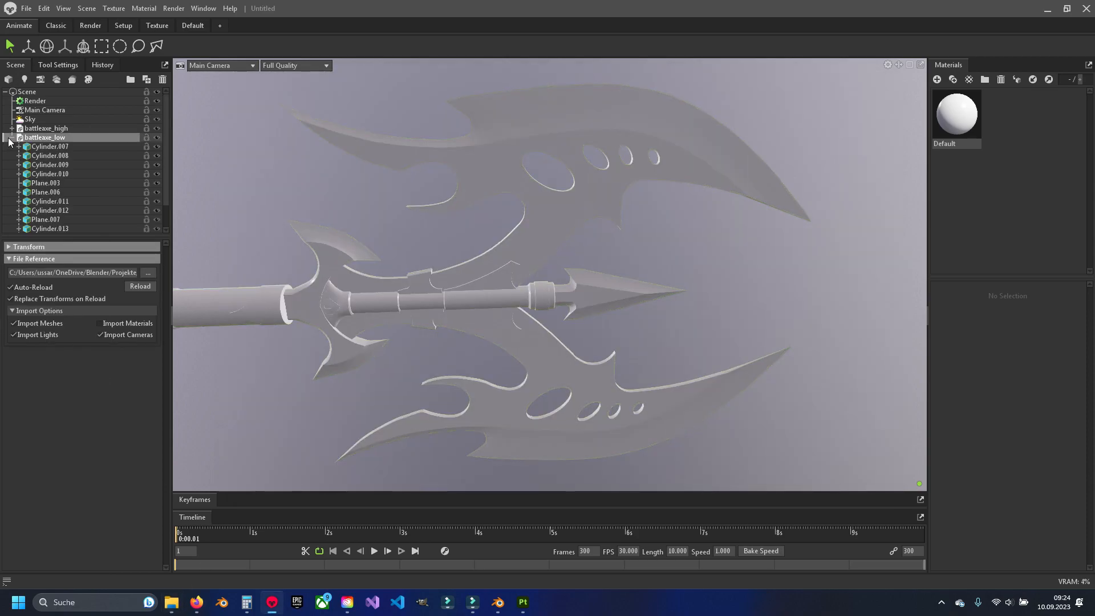
left_click(11, 137)
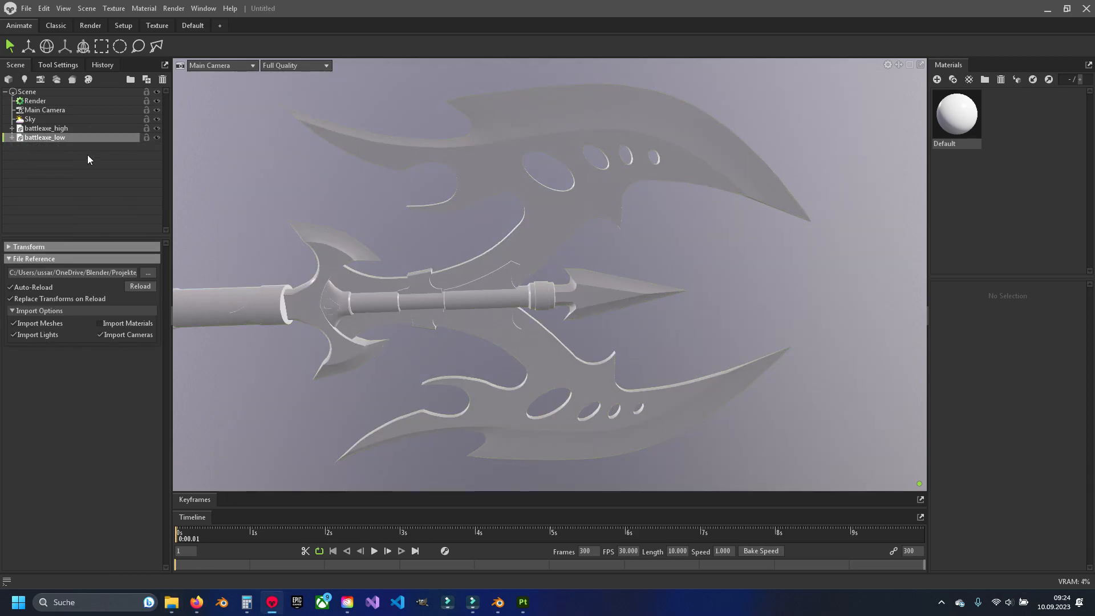
Add a bake project and move battleaxe_low into its Low group and battleaxe_high into its High group
left_click(74, 79)
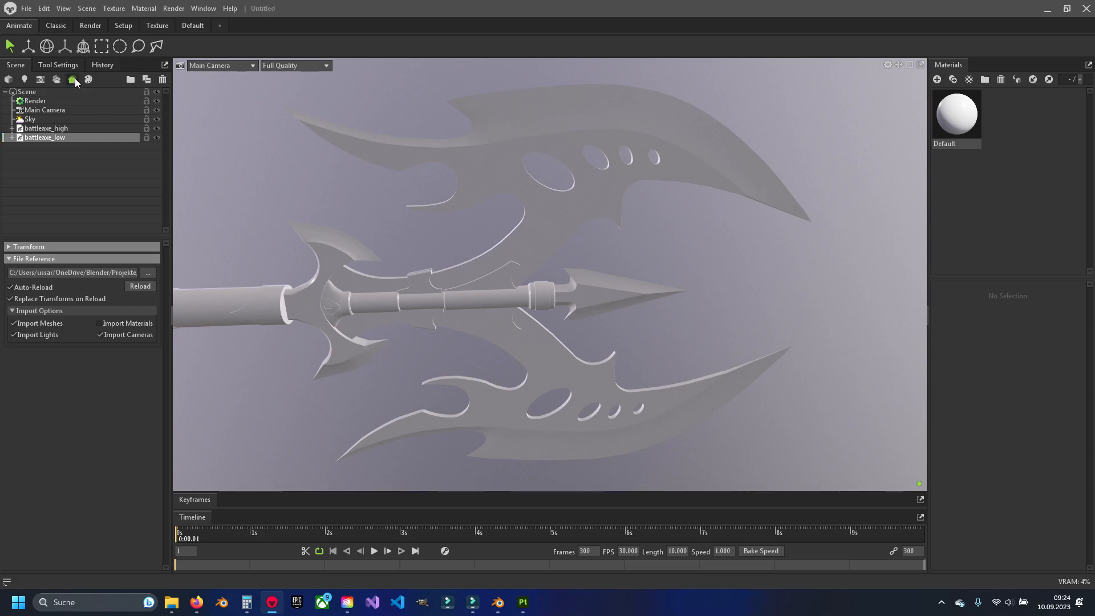
left_click(41, 139)
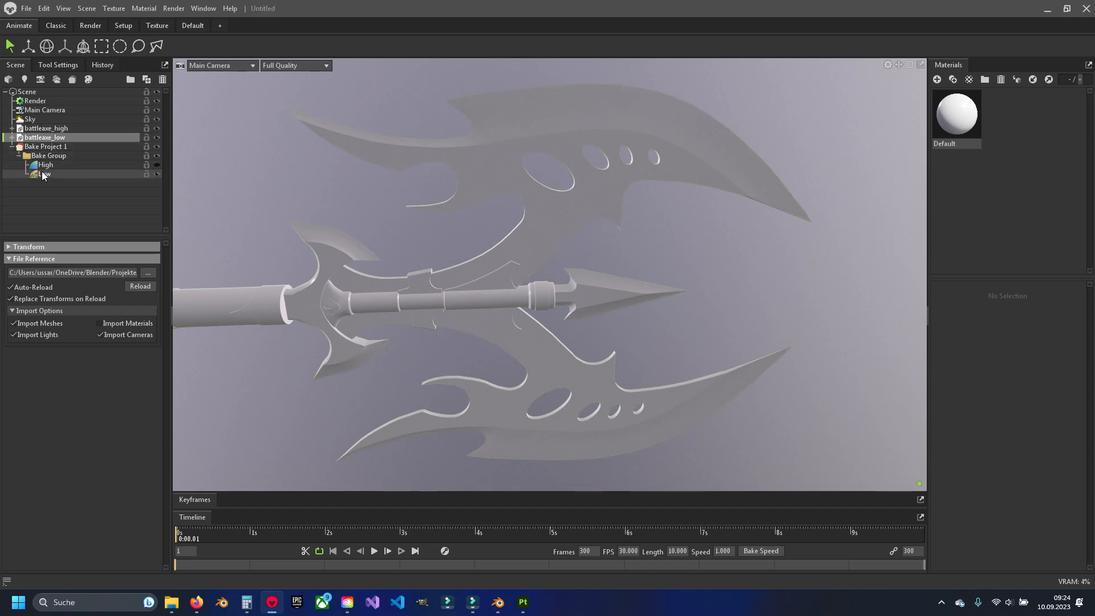
mouse_move(49, 139)
left_mouse_down()
mouse_move(43, 180)
mouse_move(49, 129)
mouse_move(47, 167)
mouse_move(45, 156)
left_mouse_up()
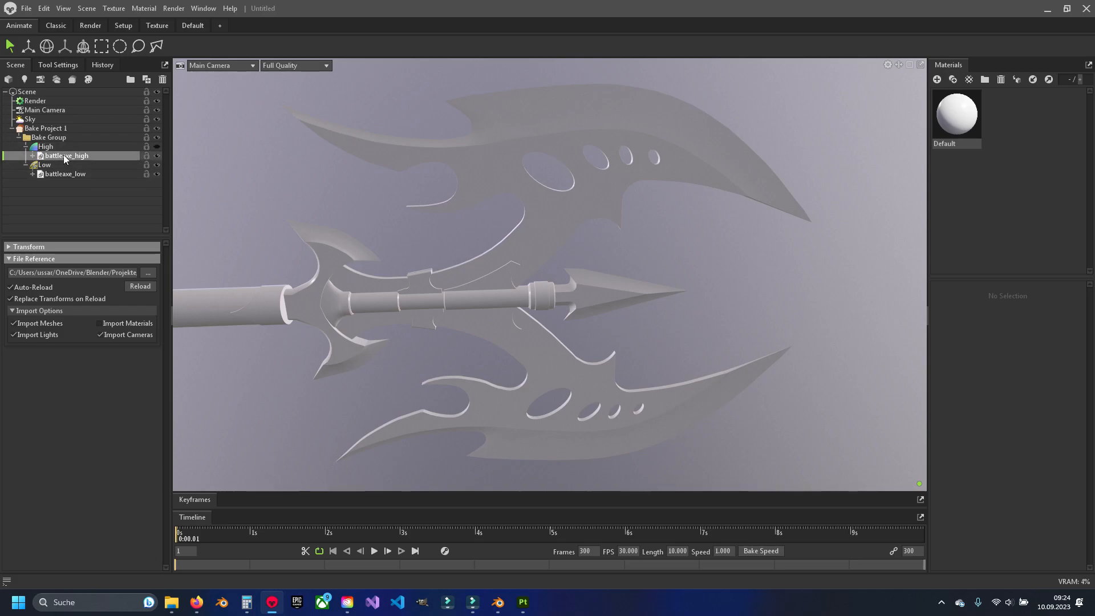
left_click(499, 306)
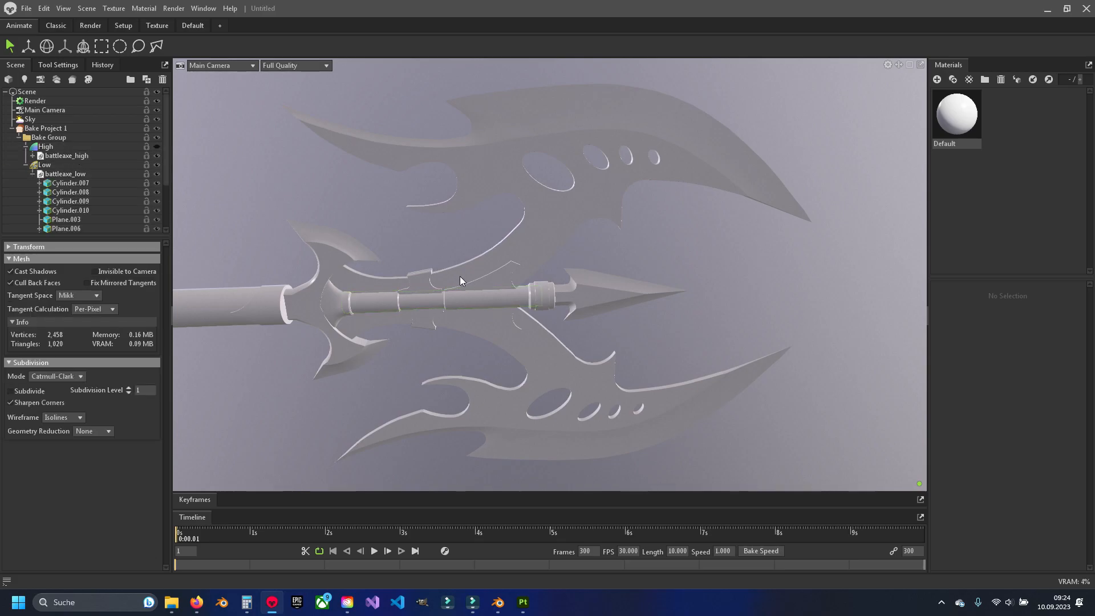
left_click(33, 174)
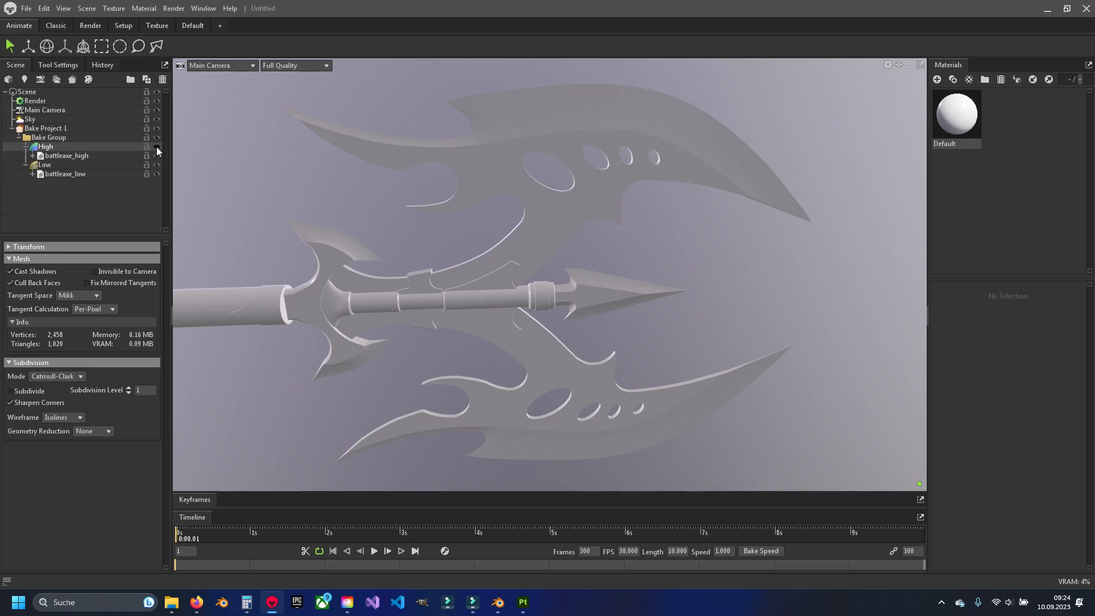
Toggle the High group's visibility and compare the high-poly engraving with the low-poly blade surface up close
left_click_drag(556, 365, 510, 264)
scroll(539, 220, "up", 4)
scroll(547, 205, "up", 4)
middle_click_drag(544, 200, 519, 250)
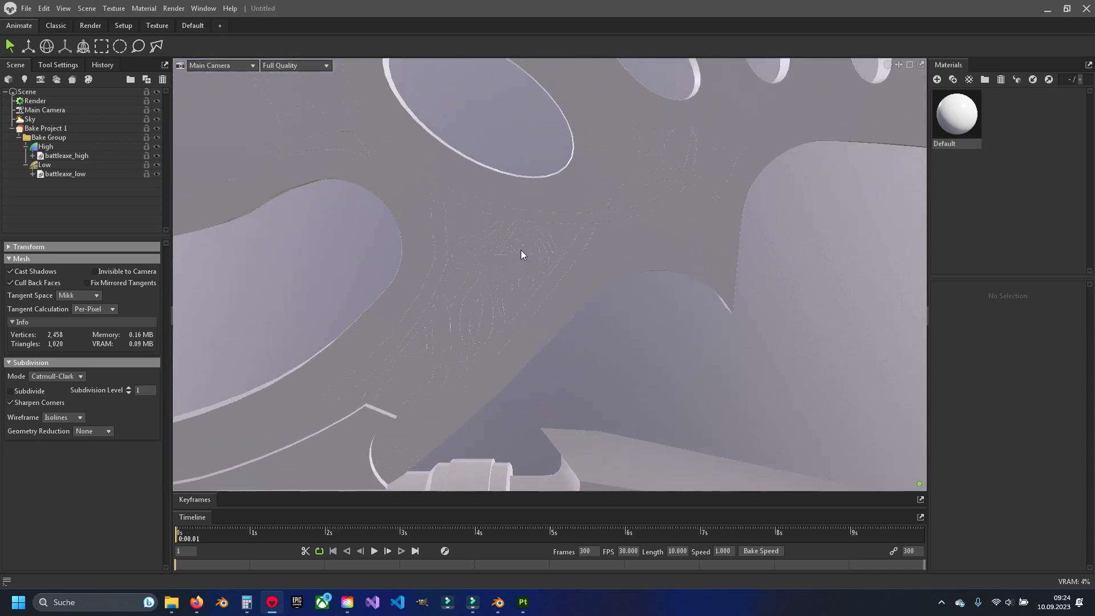
left_click_drag(492, 337, 320, 274)
left_click(156, 147)
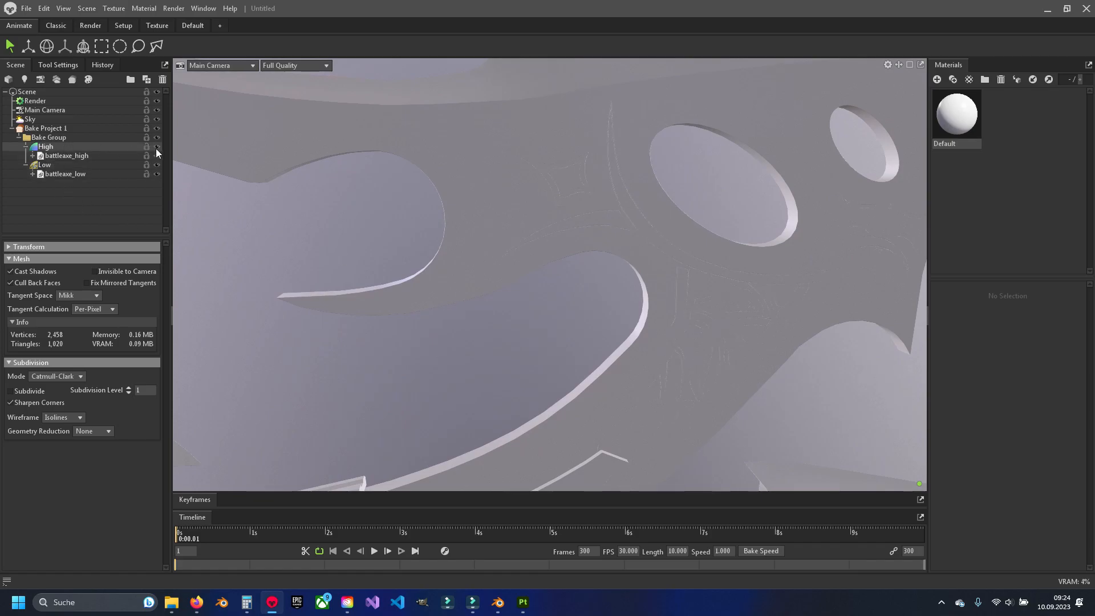
middle_click_drag(574, 347, 536, 169)
scroll(507, 246, "down", 3)
left_click_drag(506, 250, 703, 251)
left_click_drag(262, 312, 479, 271)
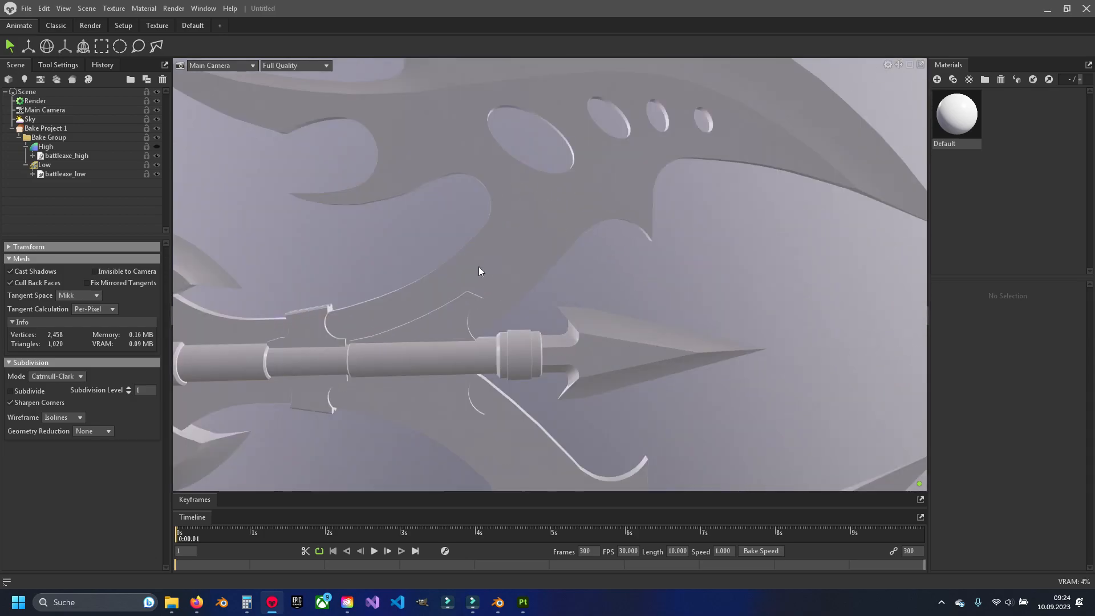
Start choosing the bake project's output file and create a folder named marmoset inside the battleaxe folder
left_click(55, 130)
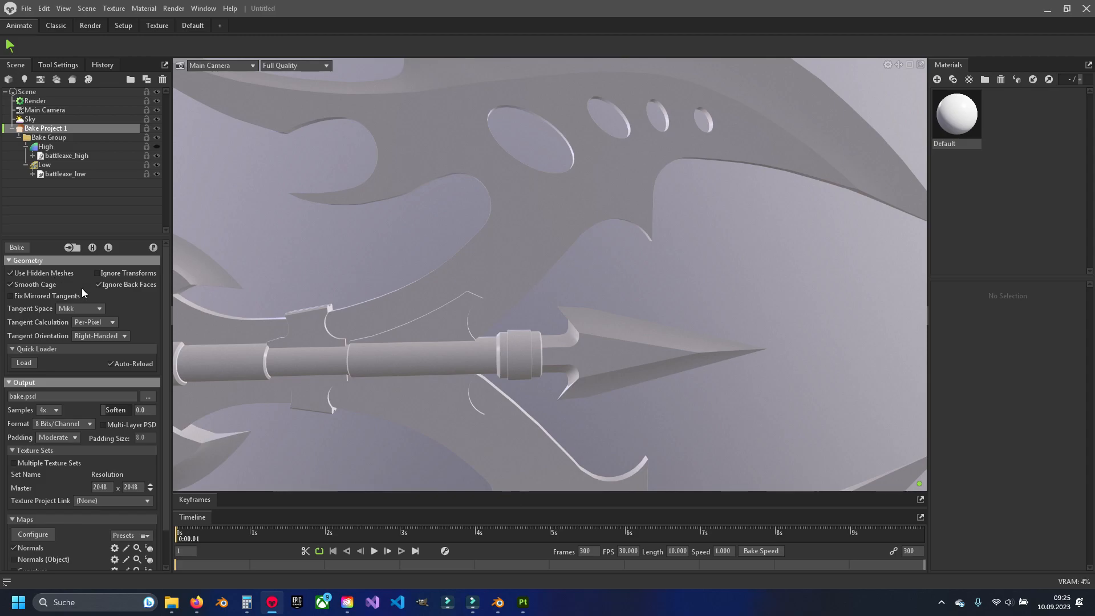
scroll(80, 285, "down", 1)
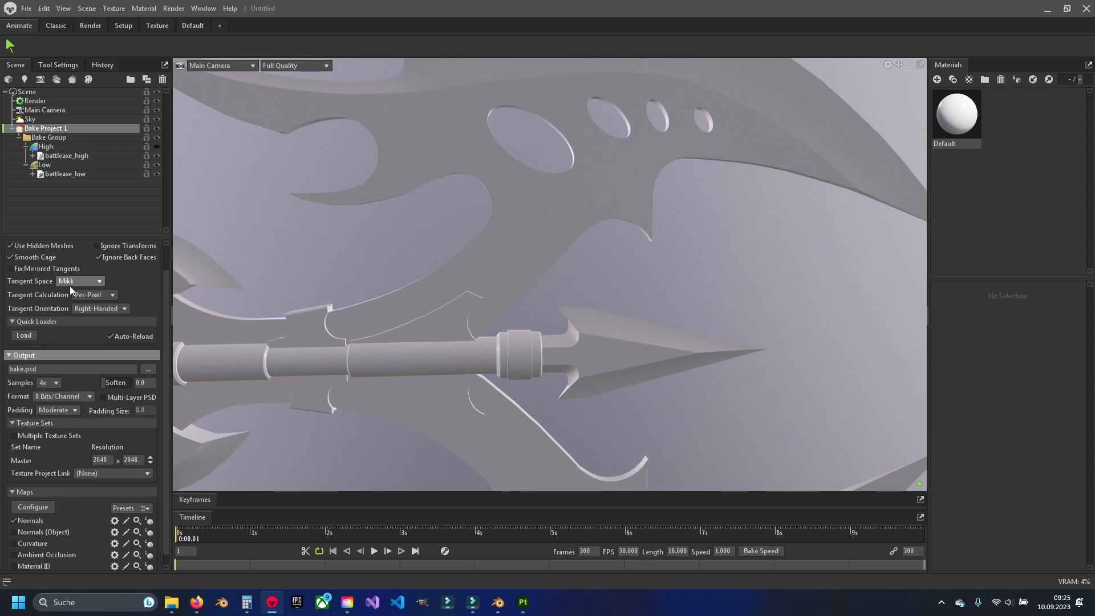
scroll(66, 345, "down", 1)
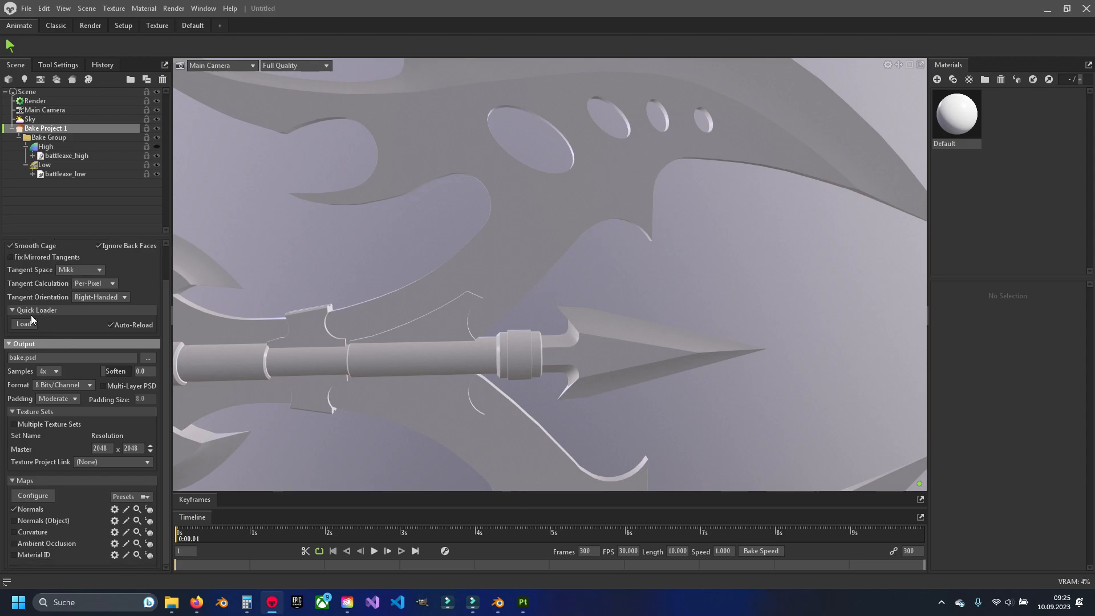
left_click(147, 358)
key("ctrl+shift+n")
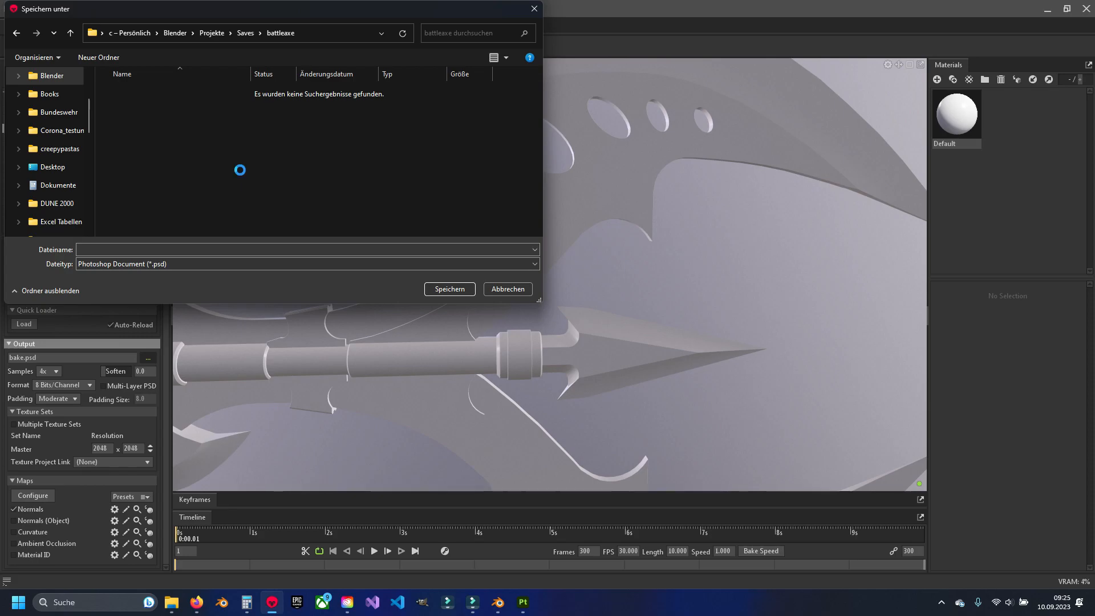
type("marmoset")
key("Return")
key("Return")
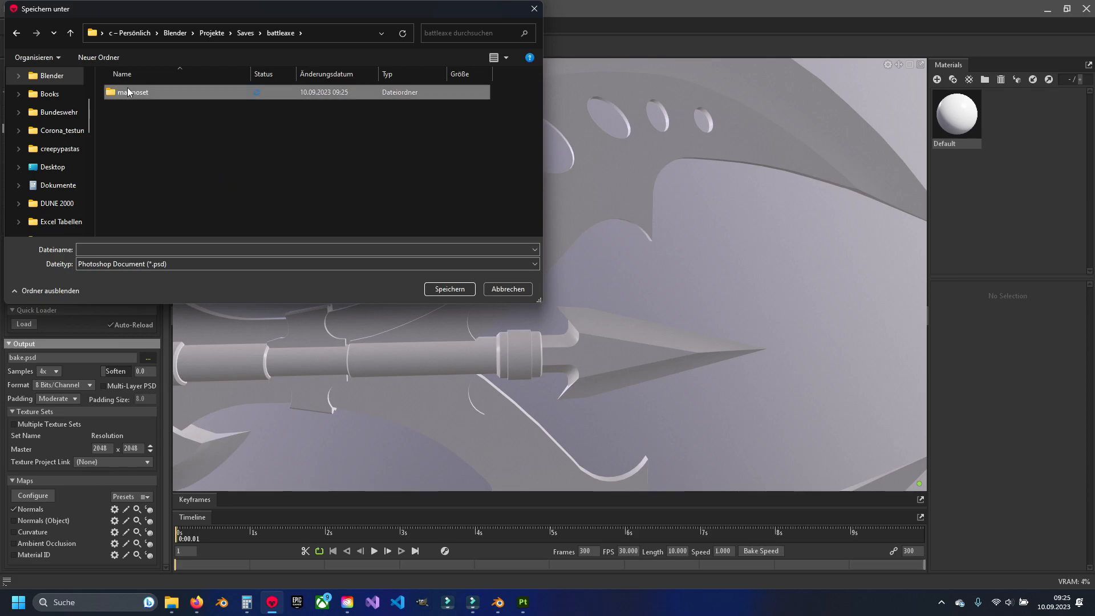
Create two folders named saves and maps inside the marmoset folder
key("ctrl+shift+n")
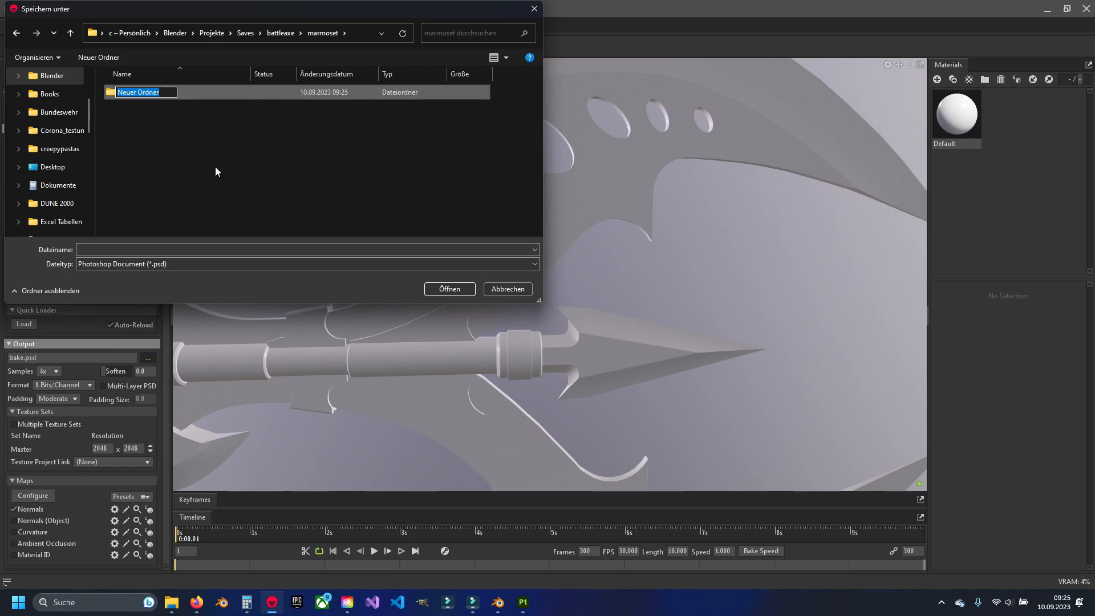
type("saves")
key("Return")
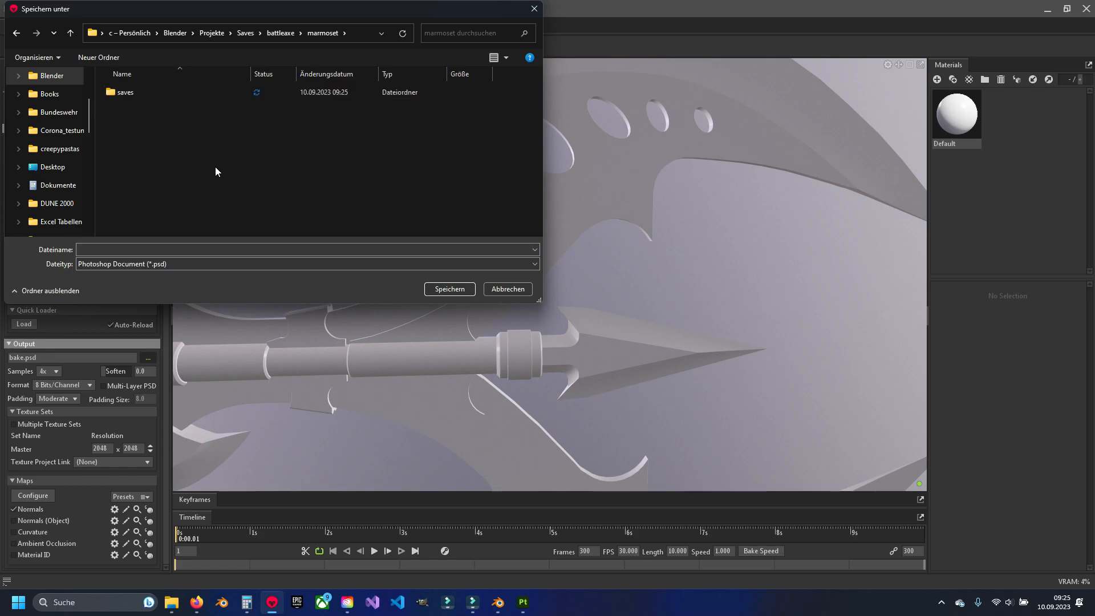
key("ctrl+shift+n")
type("maps")
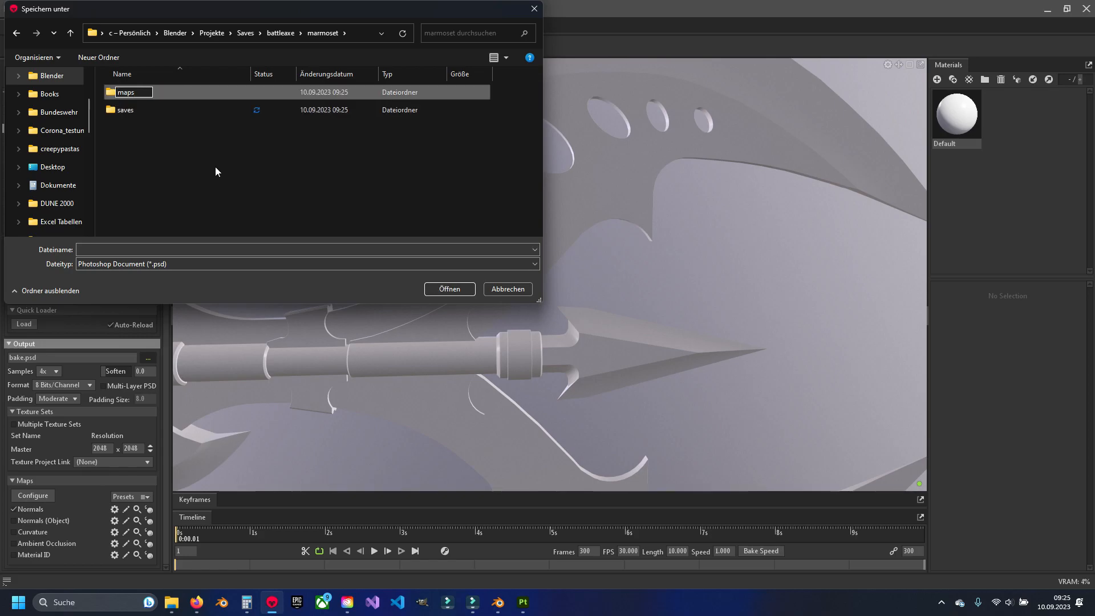
key("Return")
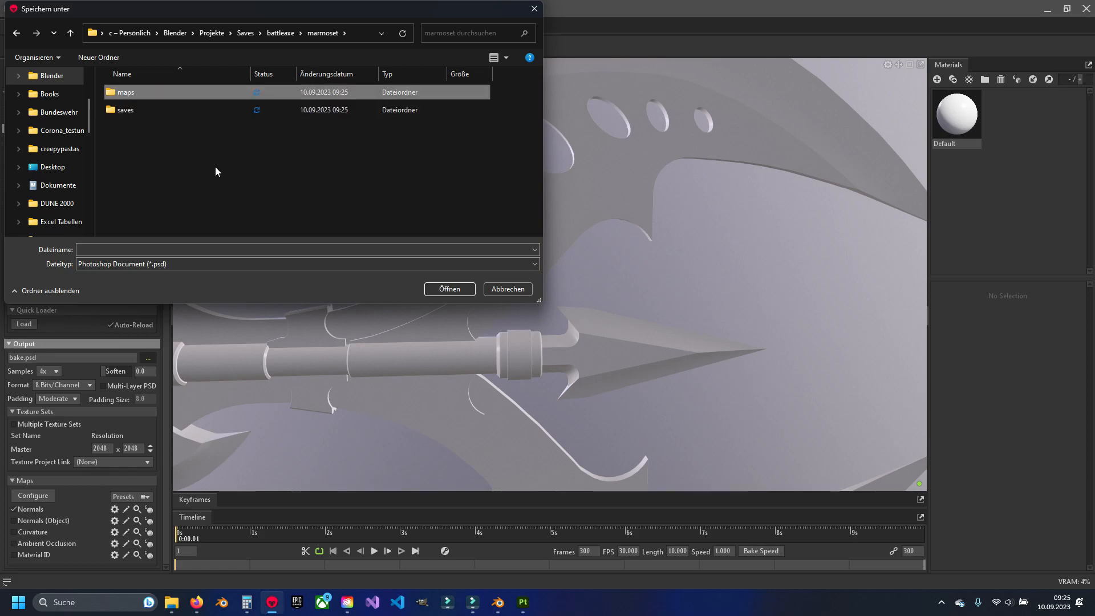
Set the bake output to a PSD file named battleaxe in the maps folder
double_click(127, 92)
type("batt")
key("BackSpace")
key("BackSpace")
key("BackSpace")
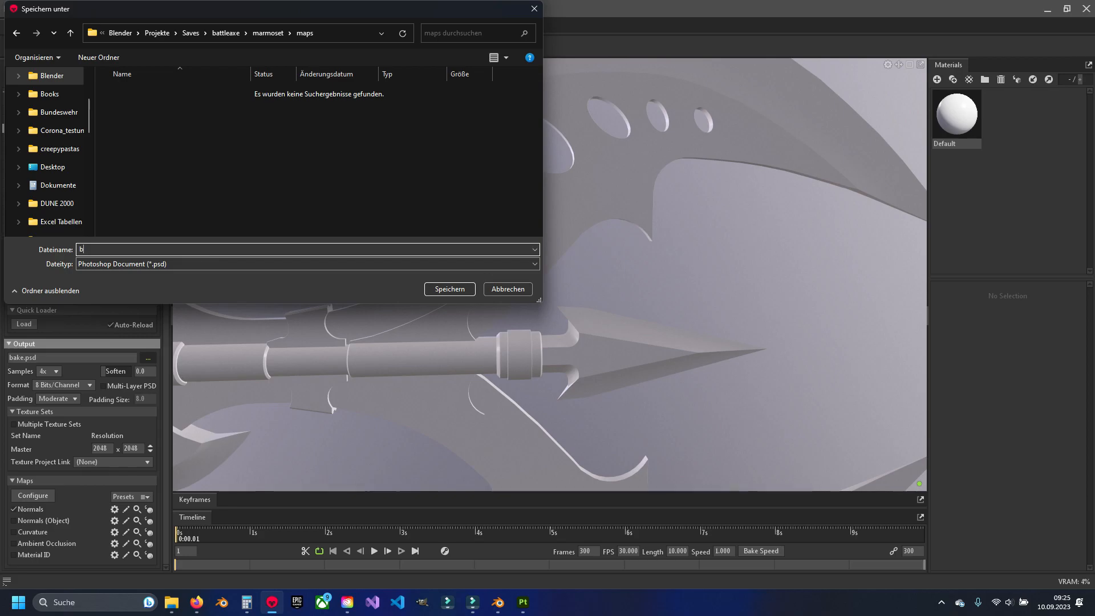
type("attleaxe")
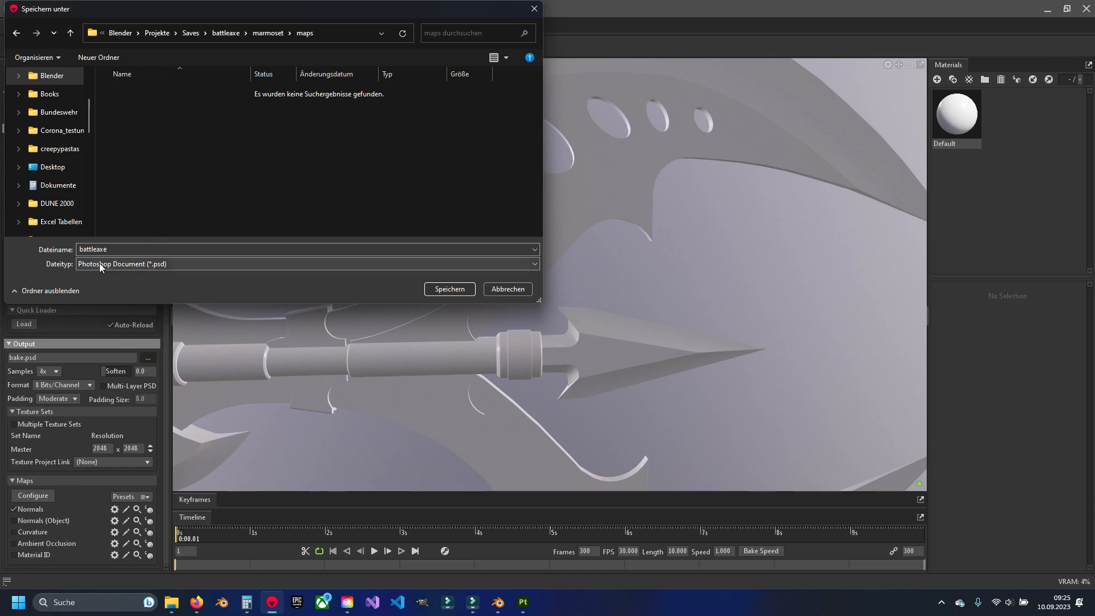
left_click(450, 287)
Save the Toolbag scene as battleaxe in the marmoset folder's saves subfolder
key("ctrl+s")
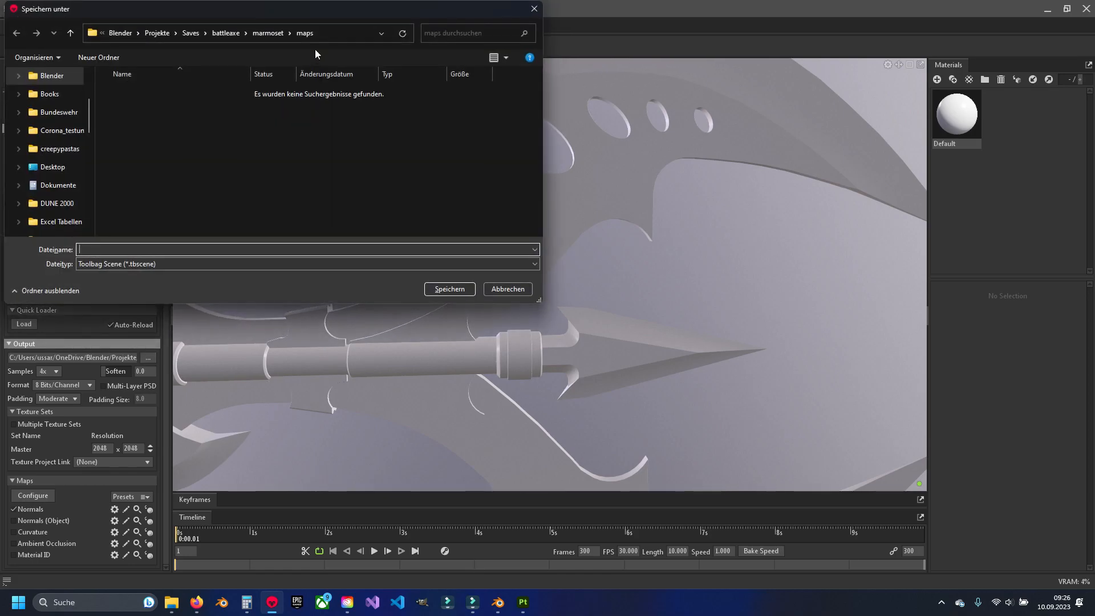
left_click(269, 34)
double_click(132, 100)
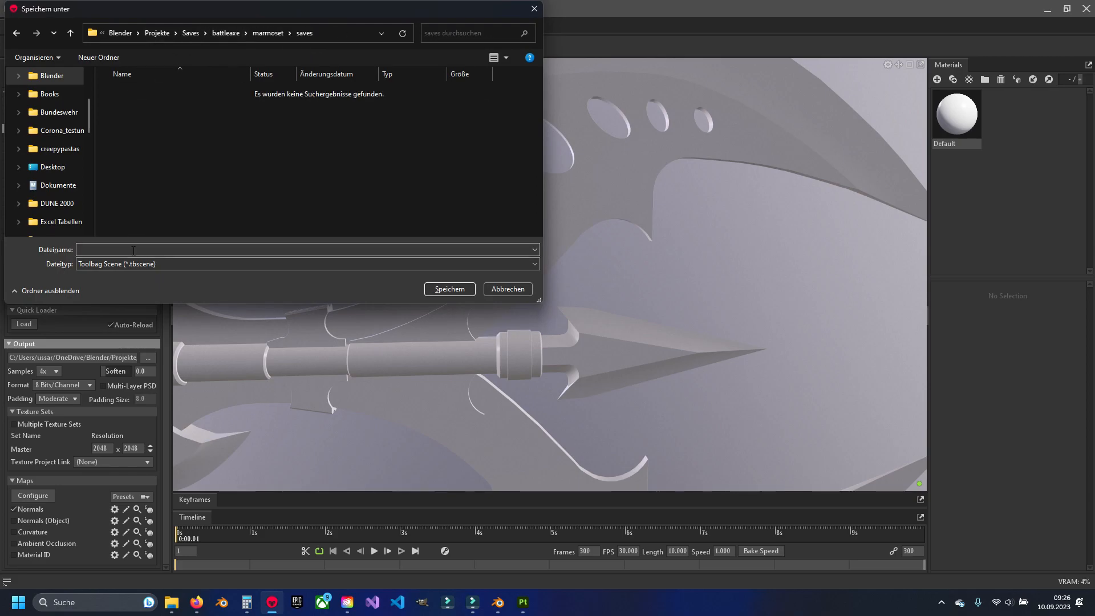
type("battle")
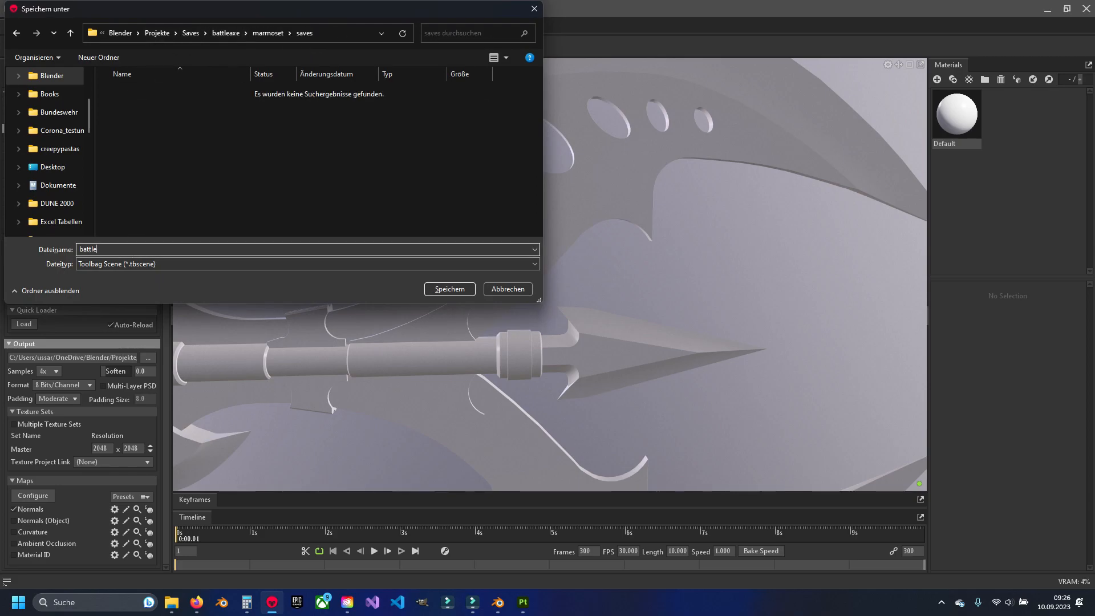
type("axe")
key("Return")
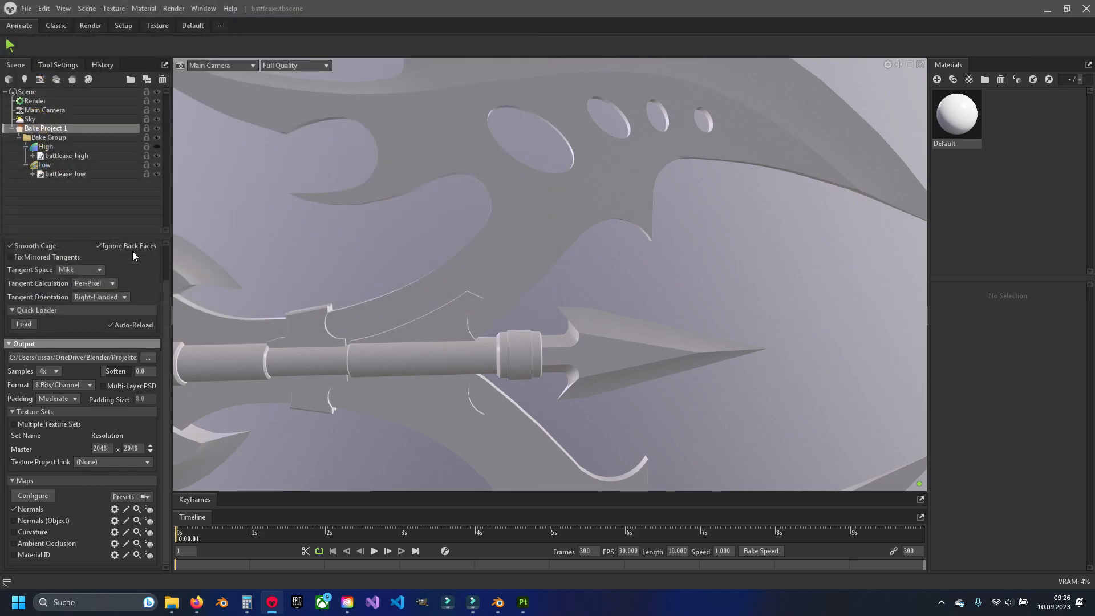
Set the bake project's output samples to 16x
left_click(53, 371)
left_click(52, 402)
Switch to Blender and examine the low-poly battleaxe's blades and mesh
left_click(497, 601)
middle_click_drag(428, 349, 495, 349, "shift")
left_click(556, 261)
middle_click_drag(557, 261, 507, 286, "shift")
key("Tab")
key("Tab")
key("Tab")
key("Tab")
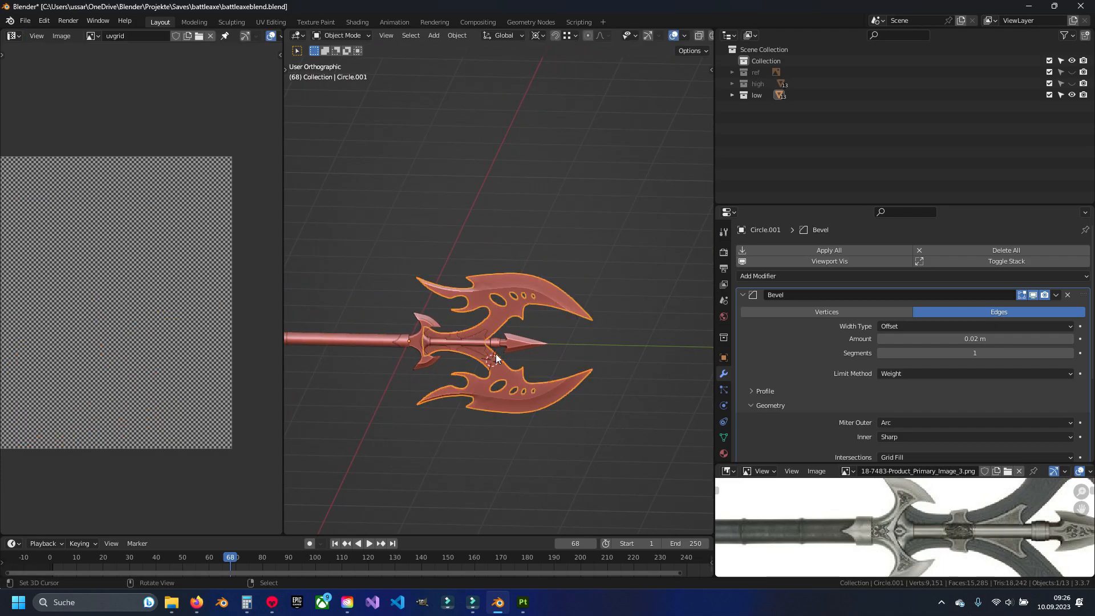
Back in Toolbag, set the texture resolution to 4096 x 4096, then add Position and Thickness to the map list and remove Material ID
left_click(272, 605)
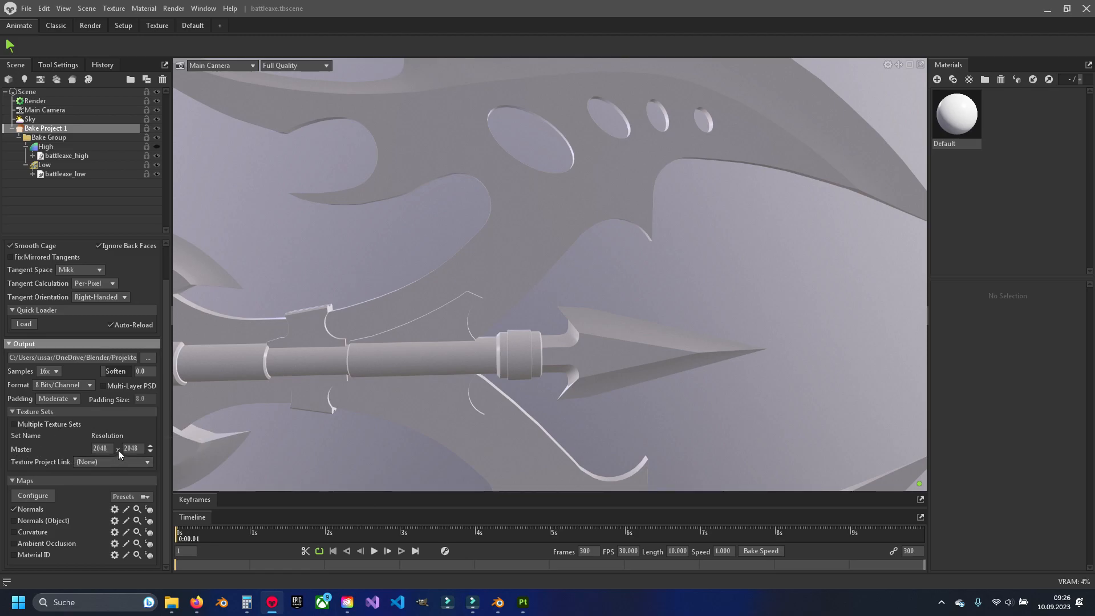
left_click(150, 447)
left_click(33, 496)
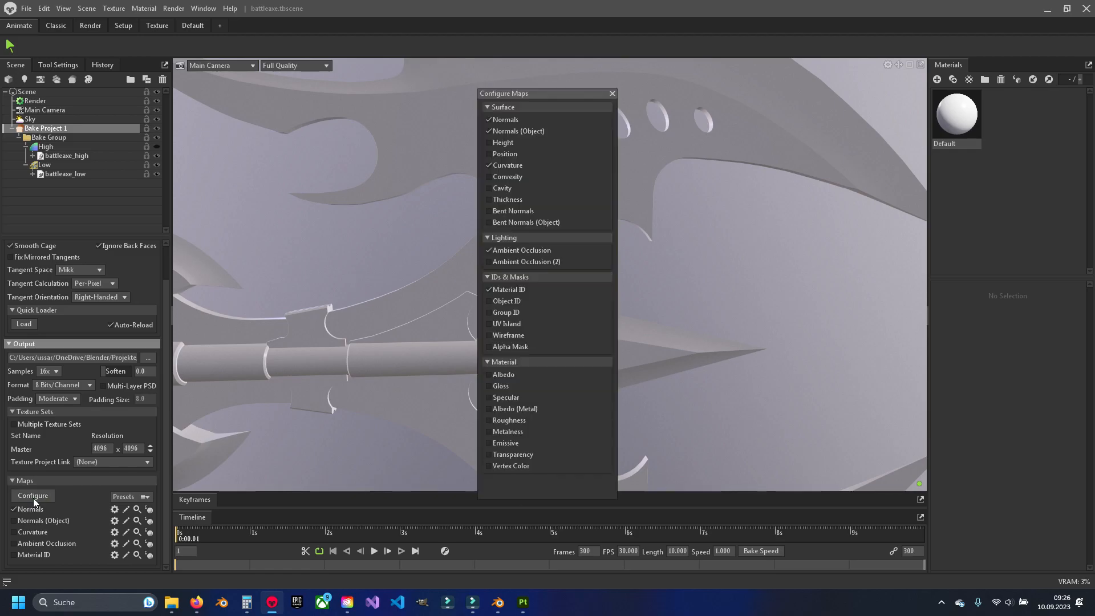
left_click(488, 290)
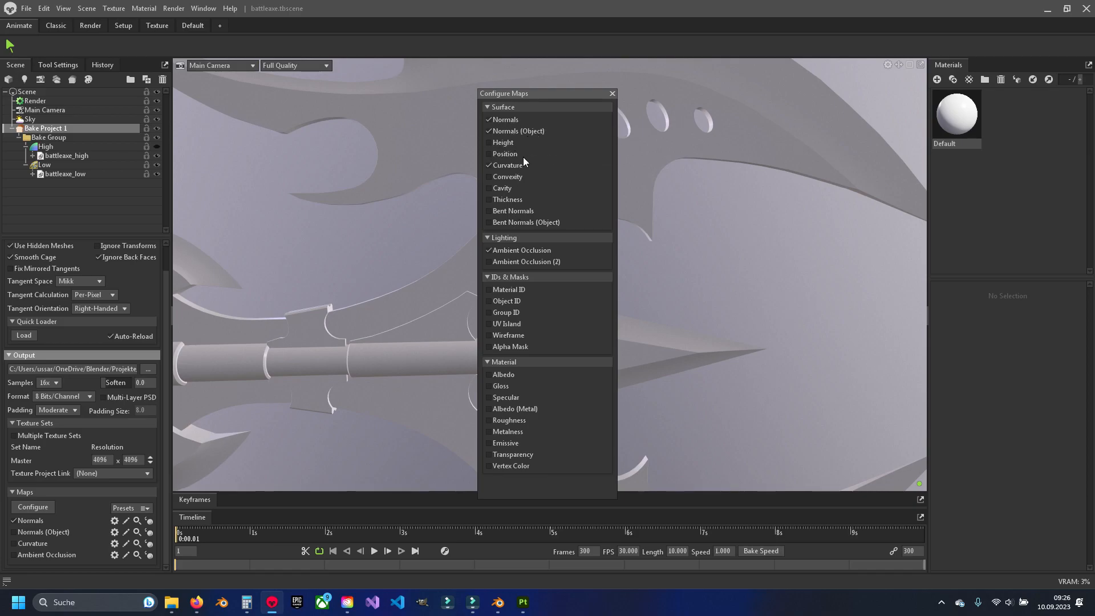
left_click(488, 154)
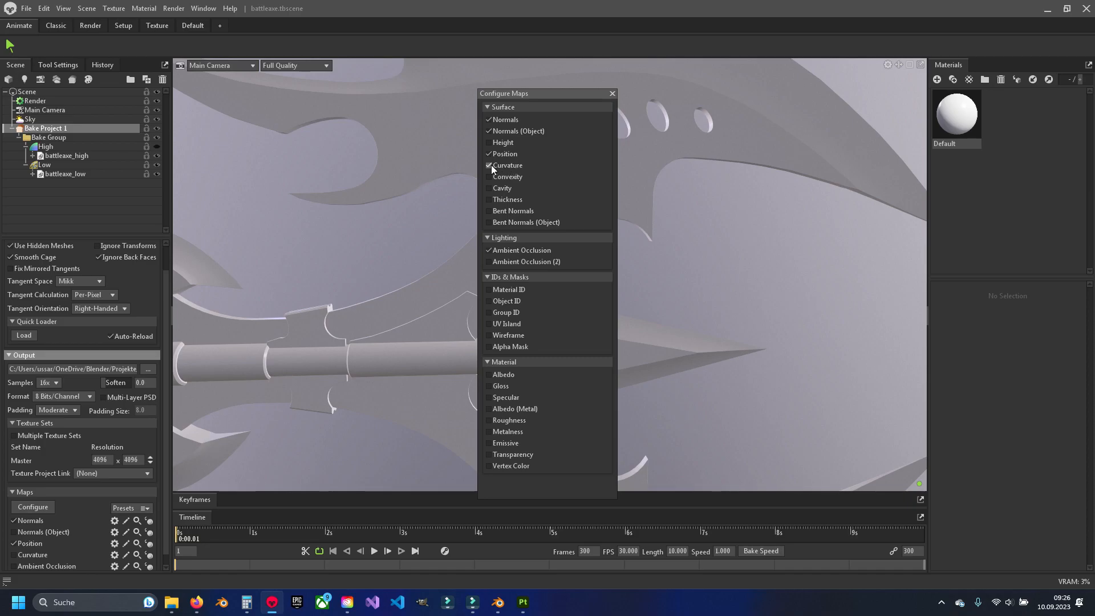
left_click(489, 199)
left_click(612, 93)
Bake only the Normals map and preview the baked result on the low-poly axe
scroll(16, 447, "down", 1)
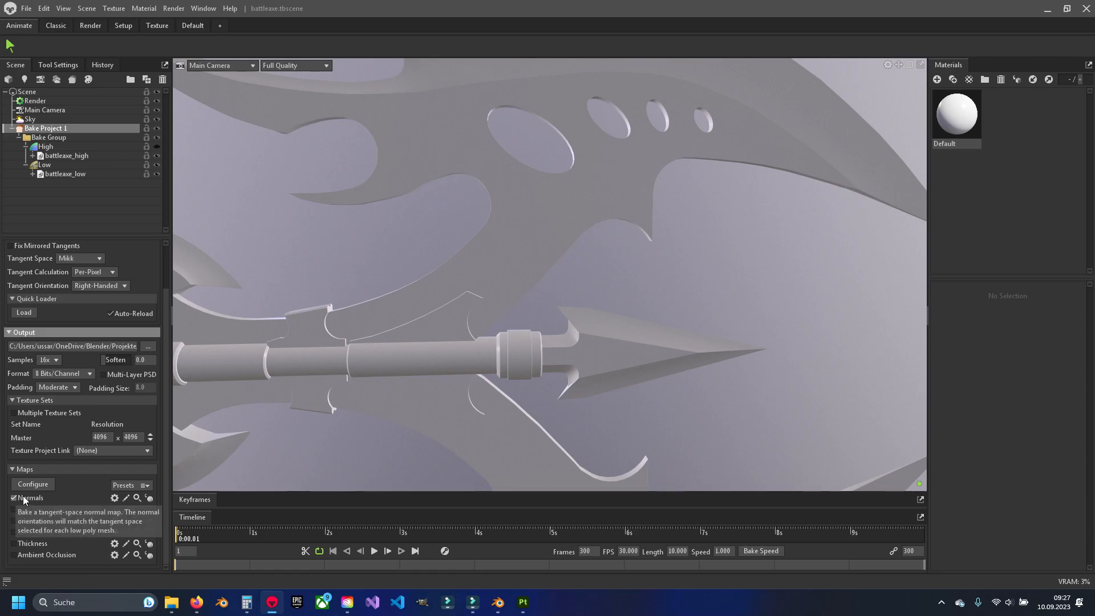
scroll(52, 412, "up", 2)
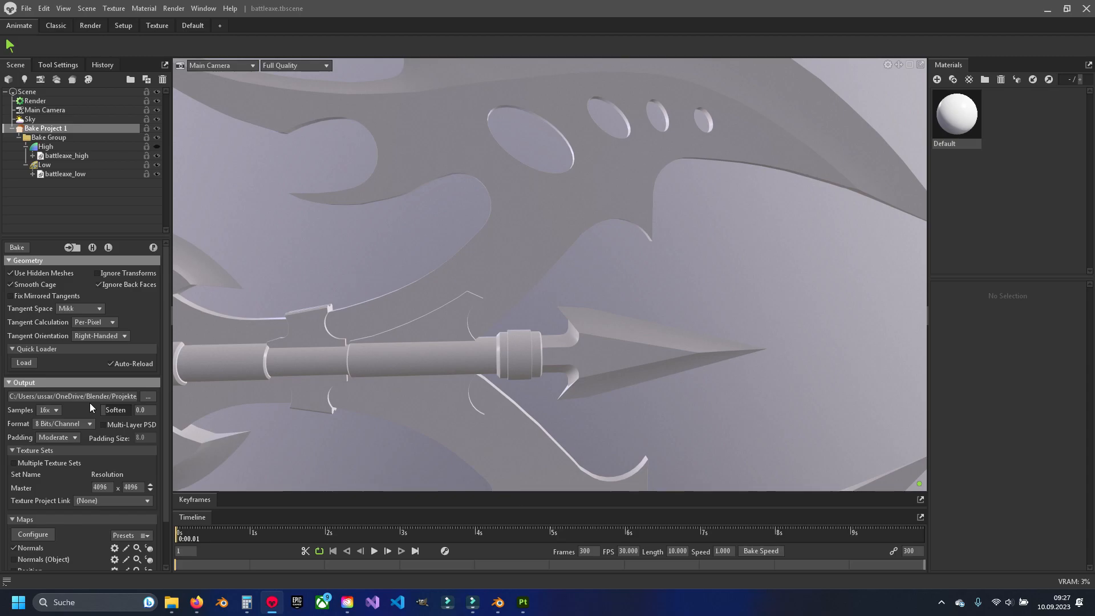
left_click(17, 248)
scroll(469, 284, "up", 3)
mouse_move(469, 284)
middle_mouse_down()
mouse_move(447, 324)
mouse_move(443, 294)
mouse_move(461, 243)
mouse_move(456, 300)
middle_mouse_up()
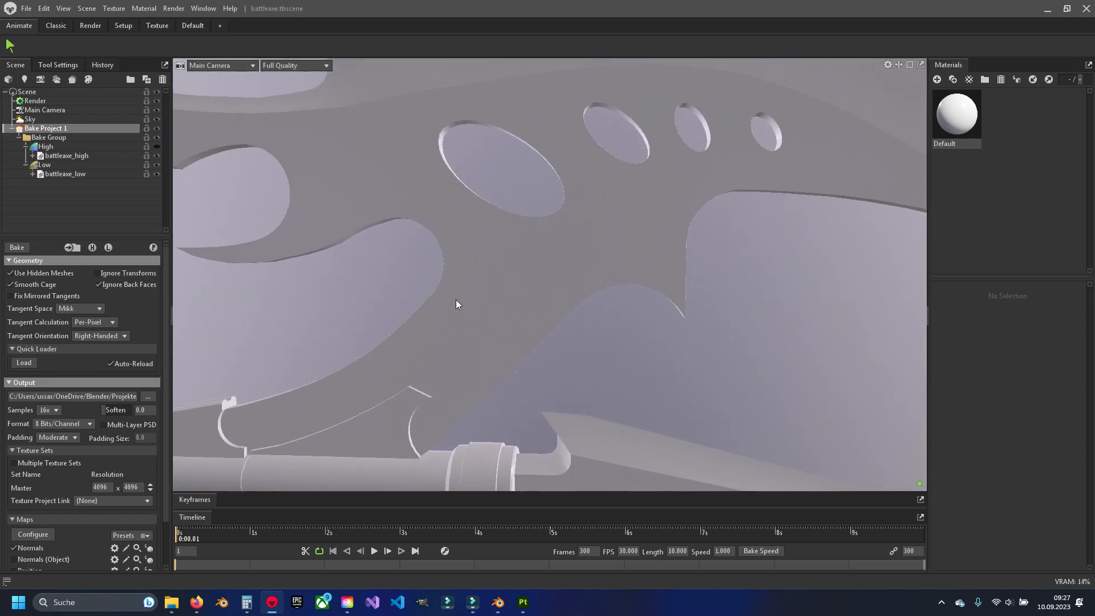
left_click(152, 248)
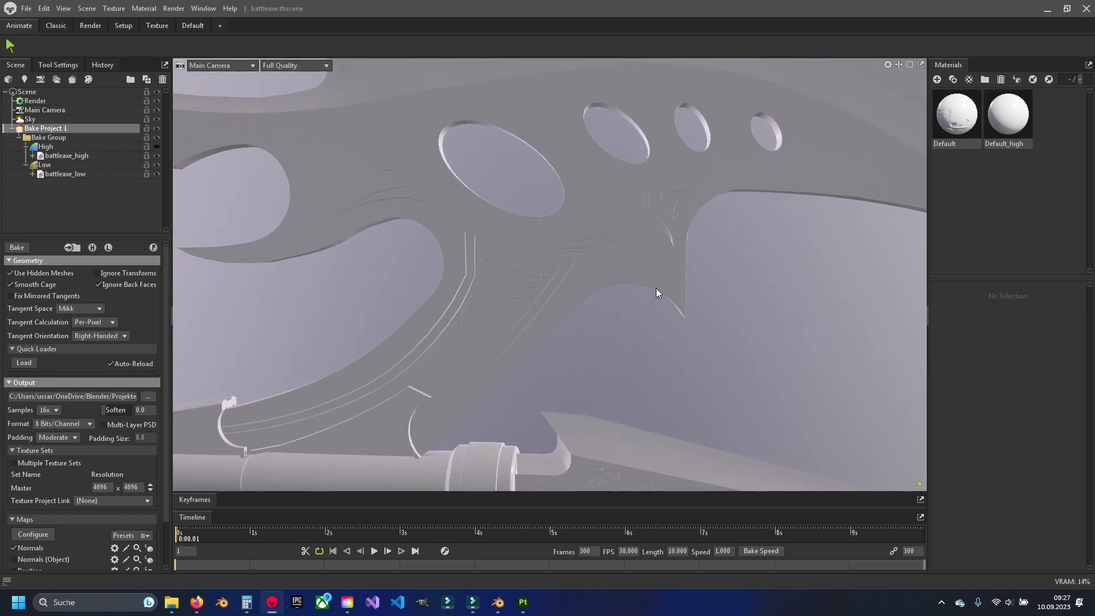
Examine the baked normals along the blades, cross guard, shaft and spearhead for missing or faulty detail
middle_click_drag(526, 312, 523, 282)
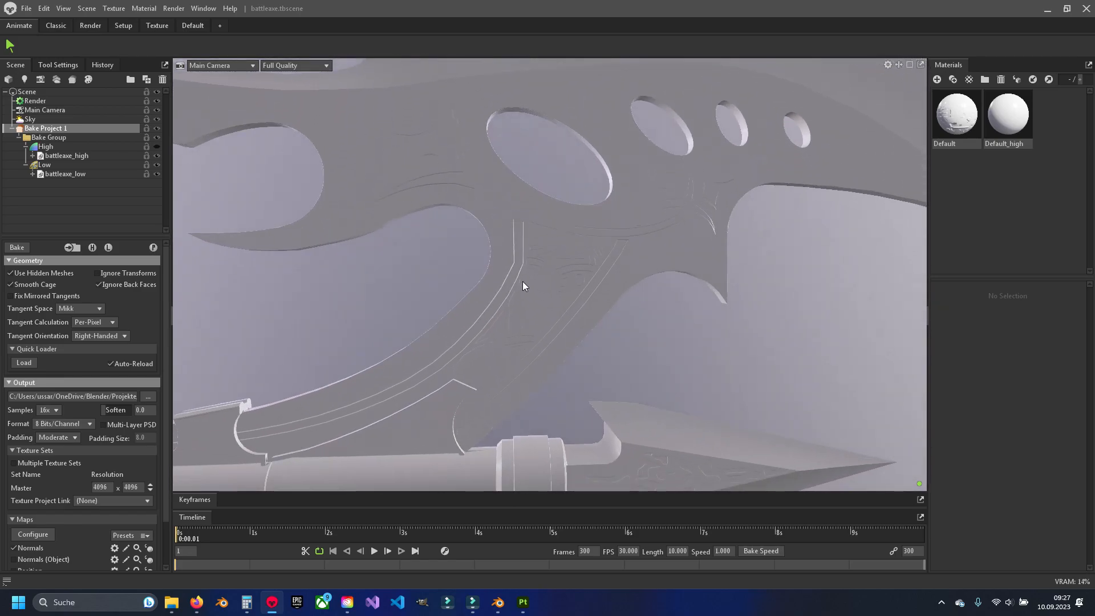
left_click_drag(522, 282, 450, 218)
middle_click_drag(451, 218, 482, 276)
scroll(481, 275, "up", 5)
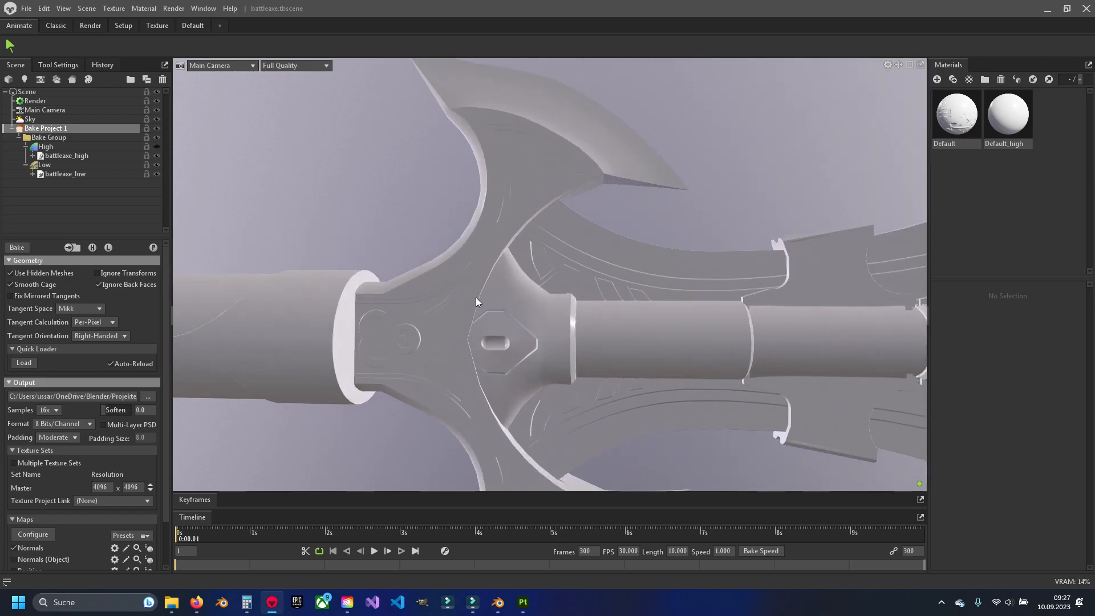
middle_click_drag(473, 318, 707, 296)
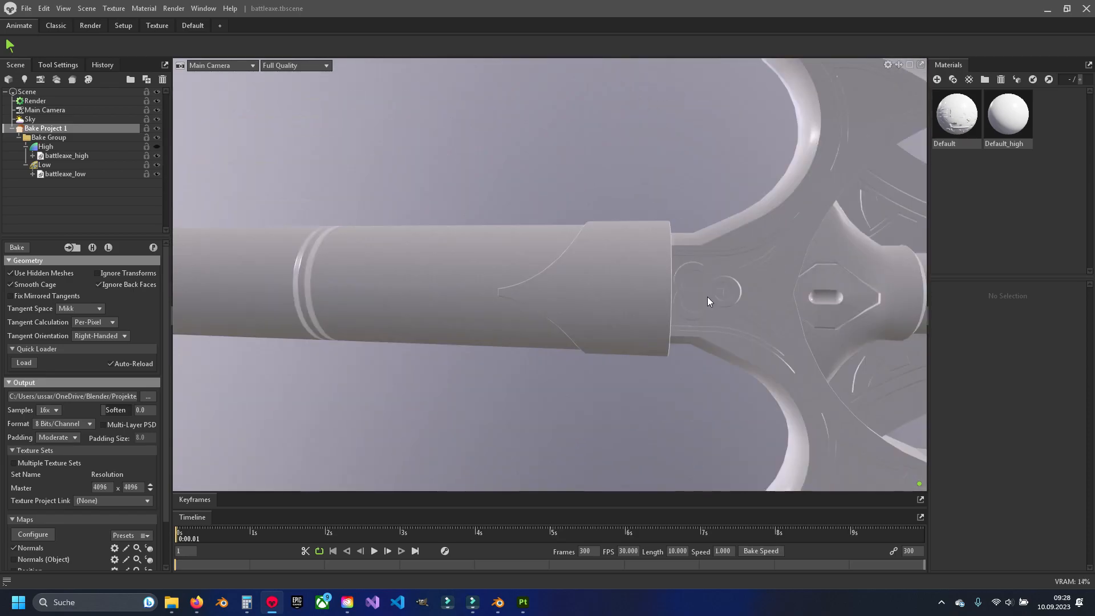
scroll(707, 297, "down", 4)
middle_click_drag(374, 303, 673, 311)
middle_click_drag(365, 311, 625, 312)
mouse_move(625, 313)
left_mouse_down()
mouse_move(607, 308)
mouse_move(704, 256)
mouse_move(615, 302)
mouse_move(647, 312)
left_mouse_up()
middle_click_drag(647, 311, 496, 313)
middle_click_drag(740, 317, 556, 322)
mouse_move(556, 322)
left_mouse_down()
mouse_move(612, 375)
mouse_move(592, 309)
mouse_move(564, 303)
left_mouse_up()
middle_click_drag(741, 377, 603, 282)
middle_click_drag(890, 240, 636, 303)
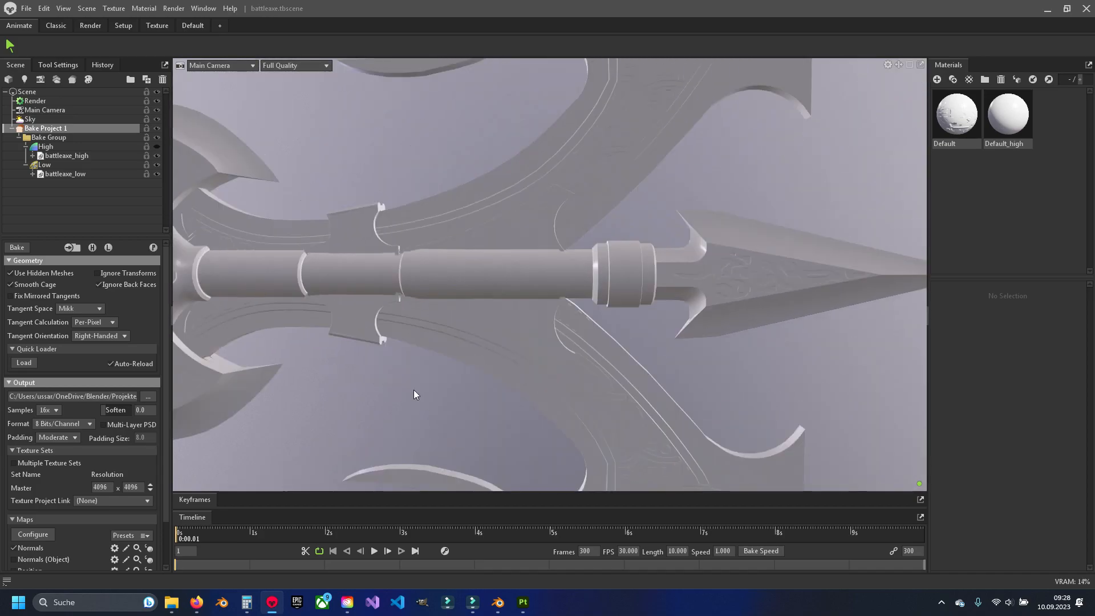
Enable the additional maps, including Normals (Object) and Position, bake again and preview the result on the low-poly axe
scroll(56, 500, "down", 2)
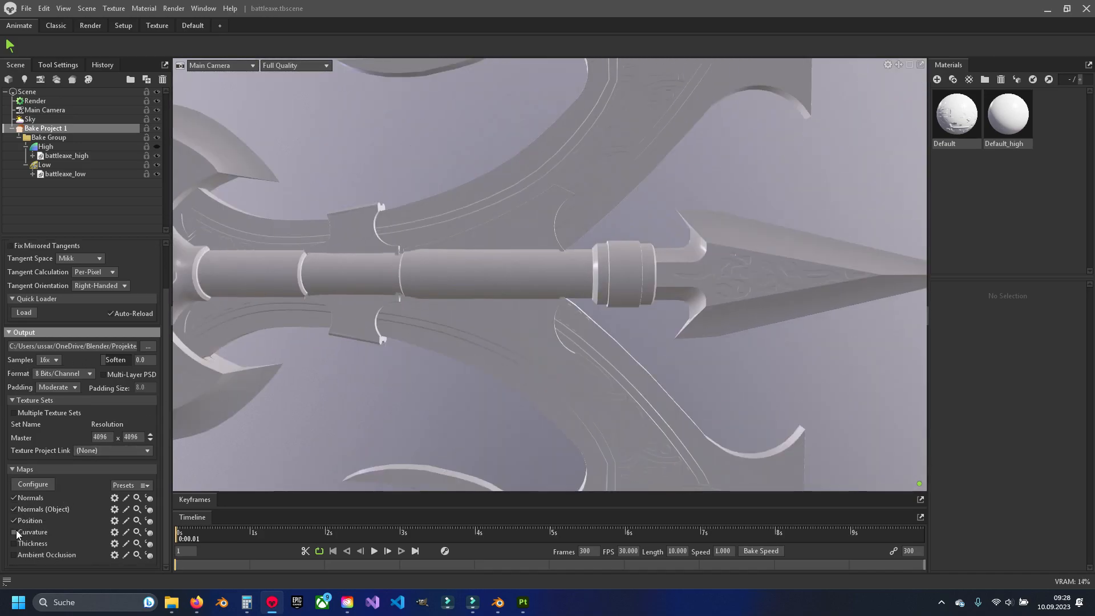
scroll(72, 542, "up", 2)
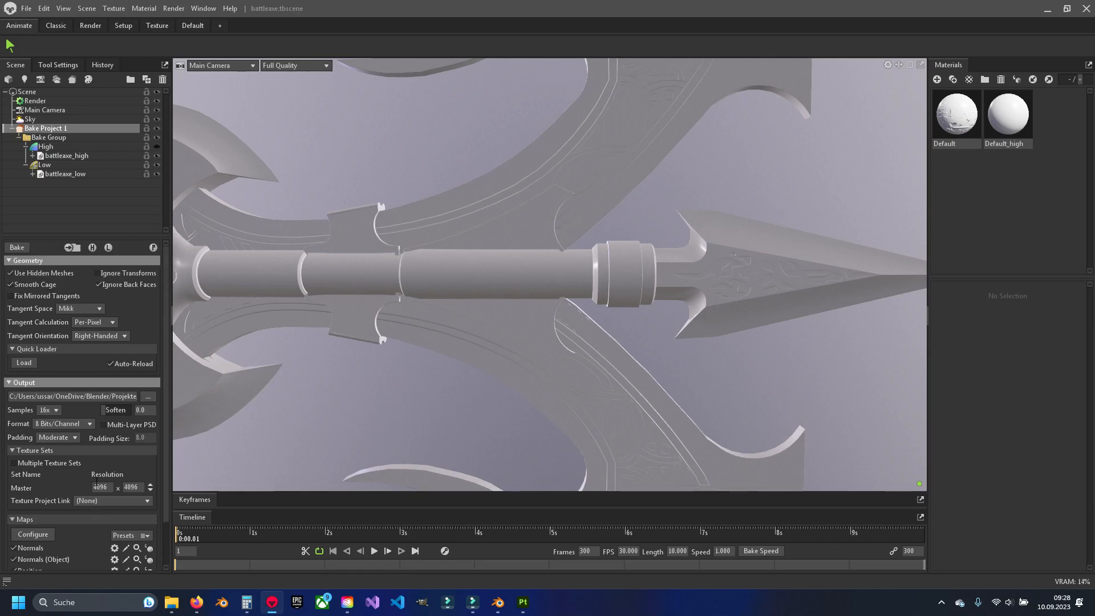
left_click(18, 248)
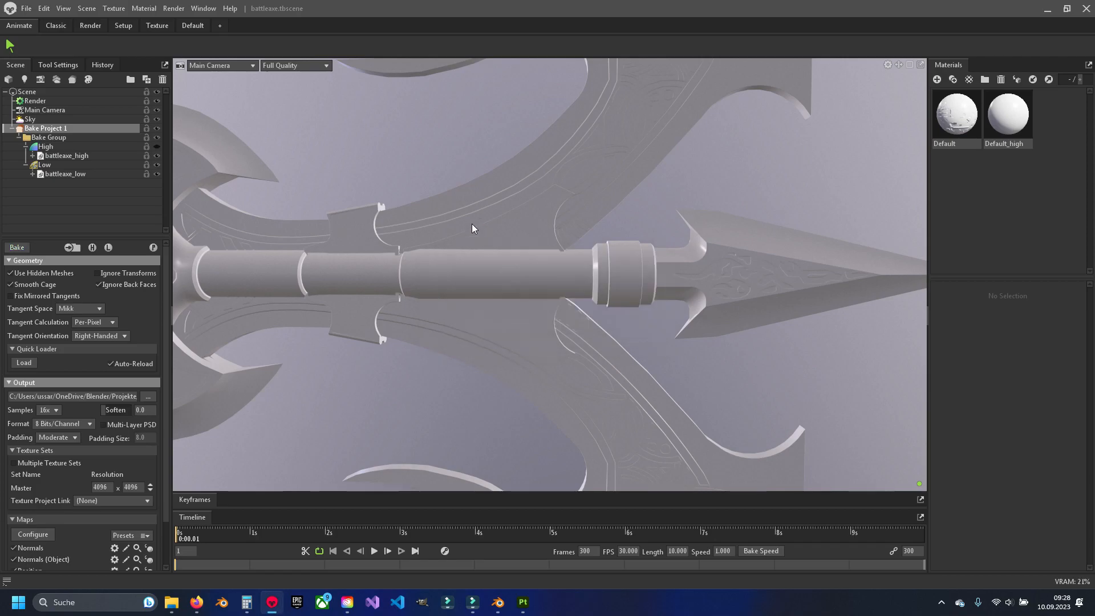
middle_click_drag(471, 224, 439, 332)
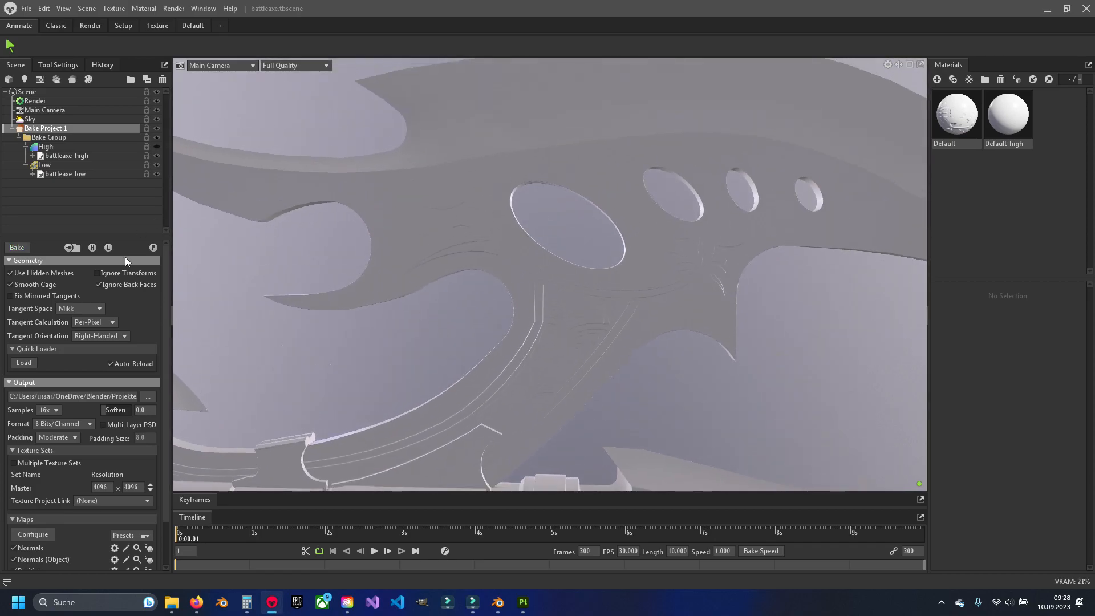
left_click(153, 247)
Examine the baked detail on the axe head, shaft bands, ribbed grip and pommel
middle_click_drag(521, 375, 514, 286)
scroll(428, 309, "down", 3)
left_click_drag(515, 286, 491, 324)
middle_click_drag(240, 297, 576, 314)
scroll(415, 300, "up", 4)
scroll(576, 313, "down", 4)
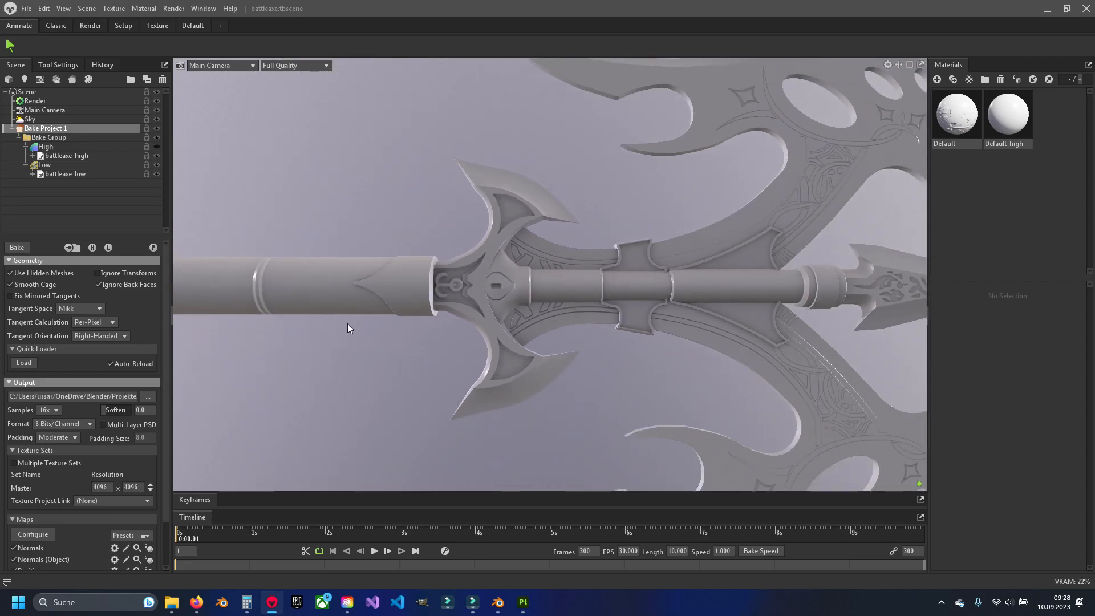
middle_click_drag(338, 323, 747, 320)
left_click_drag(325, 315, 338, 326)
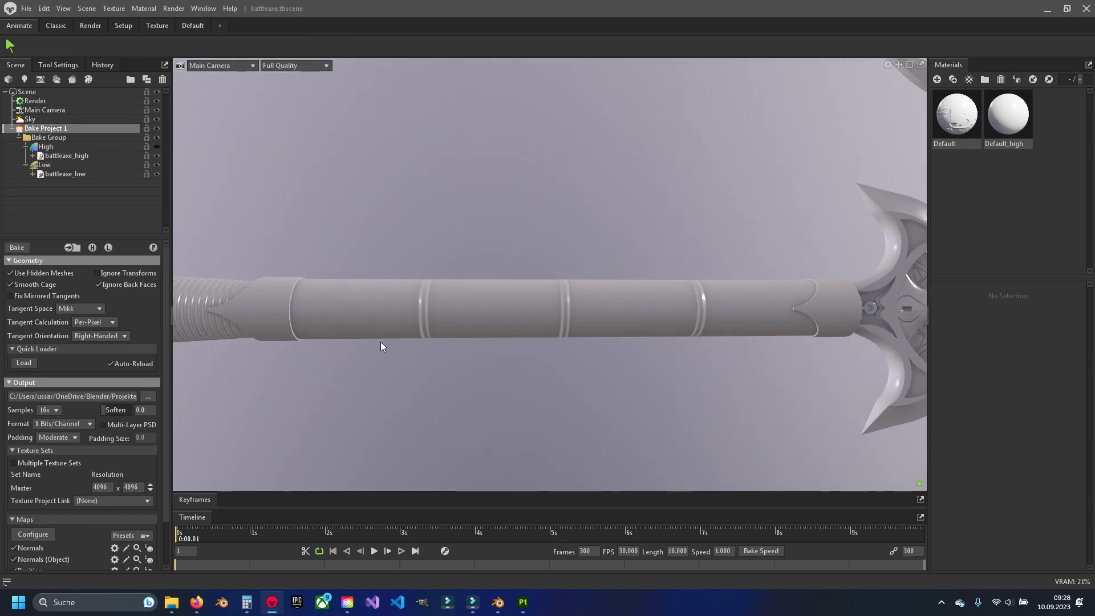
middle_click_drag(399, 333, 616, 320)
middle_click_drag(317, 361, 552, 362)
scroll(518, 321, "up", 4)
left_click_drag(518, 320, 448, 302)
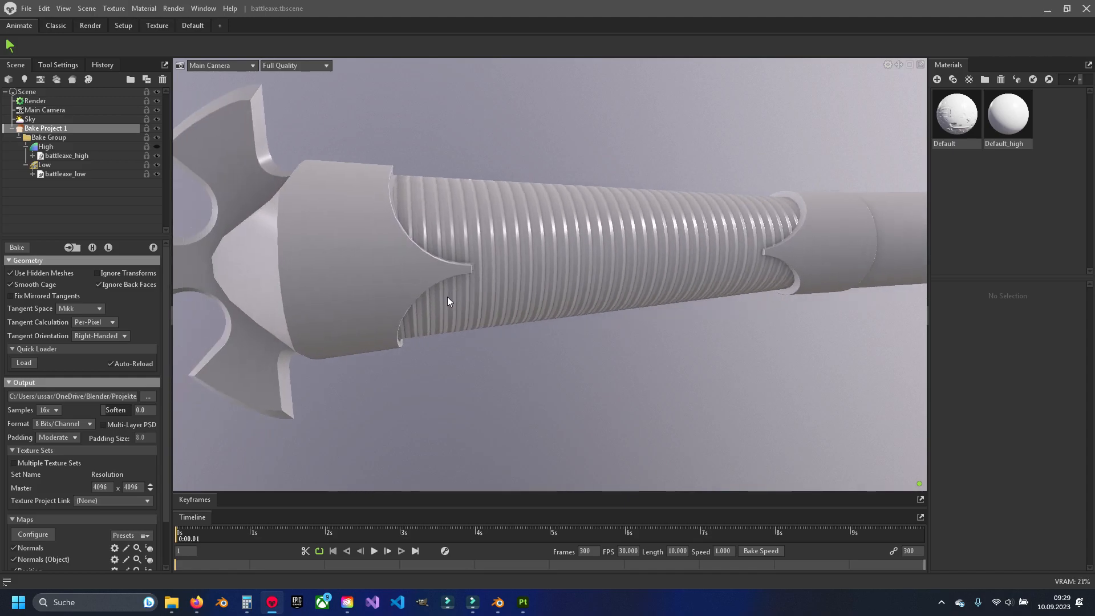
scroll(497, 269, "up", 3)
scroll(520, 285, "down", 5)
Inspect the baked engravings on the spearhead and blade arm up close, especially the angled groove beside the ornament
middle_click_drag(639, 319, 503, 327)
middle_click_drag(685, 325, 456, 312)
left_click_drag(583, 296, 541, 248)
middle_click_drag(724, 97, 463, 182)
mouse_move(522, 283)
left_mouse_down()
mouse_move(453, 327)
mouse_move(533, 340)
mouse_move(566, 366)
mouse_move(461, 330)
mouse_move(544, 303)
mouse_move(515, 279)
left_mouse_up()
scroll(546, 308, "up", 4)
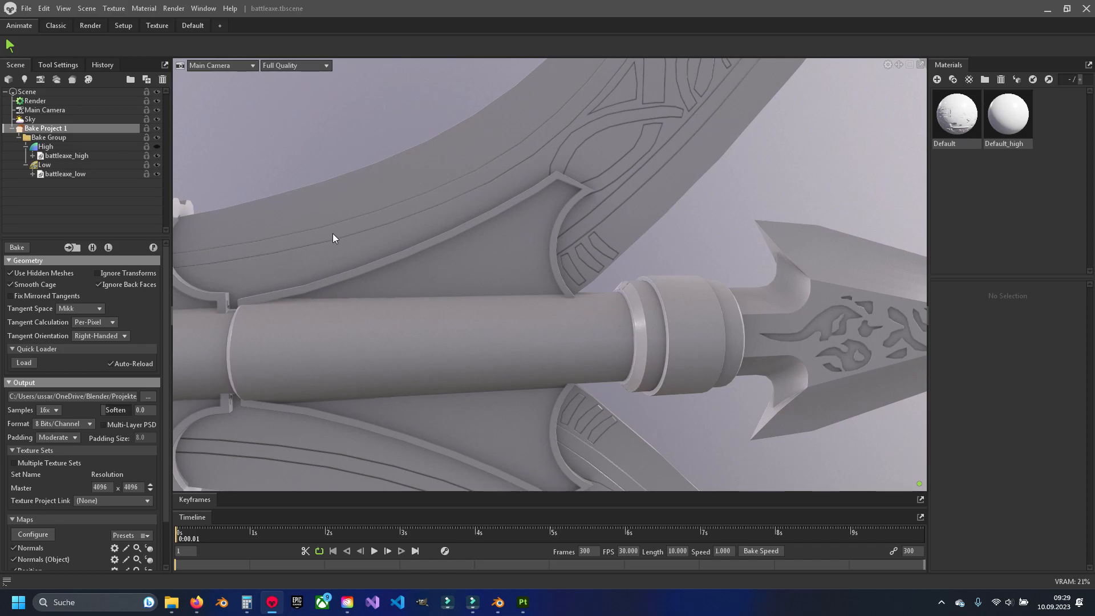
left_click_drag(510, 170, 527, 241)
left_click_drag(450, 211, 458, 279)
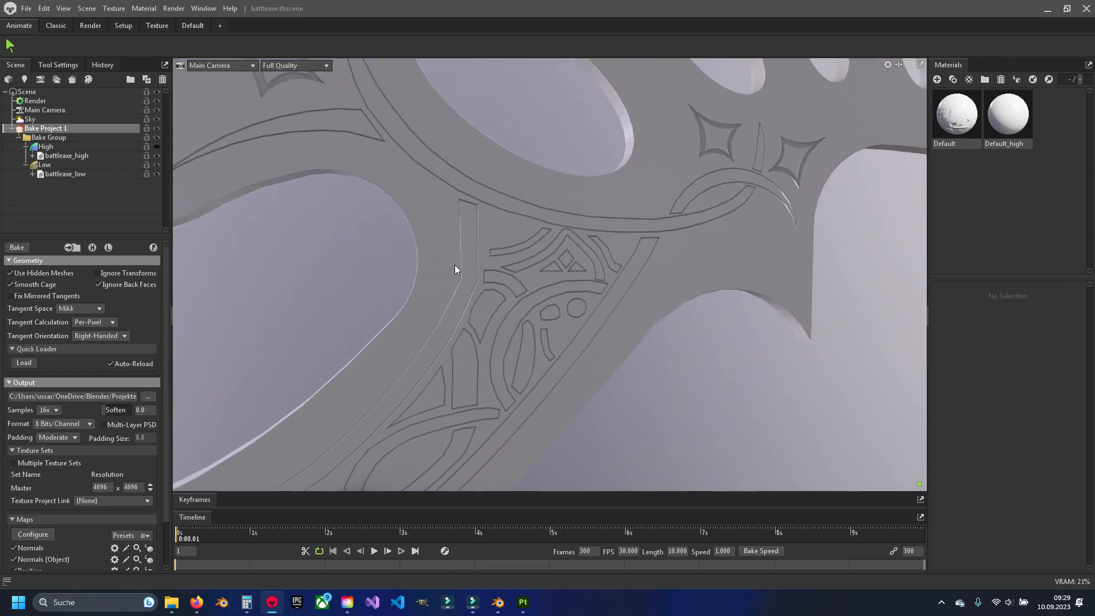
left_click_drag(482, 408, 486, 302)
mouse_move(446, 253)
left_mouse_down()
mouse_move(460, 288)
mouse_move(445, 217)
mouse_move(444, 314)
mouse_move(486, 307)
mouse_move(491, 286)
mouse_move(432, 262)
mouse_move(432, 244)
mouse_move(440, 252)
left_mouse_up()
scroll(439, 252, "up", 3)
scroll(439, 252, "down", 3)
left_click_drag(710, 322, 531, 327)
left_click_drag(604, 328, 517, 243)
middle_click_drag(516, 243, 518, 303)
scroll(519, 303, "up", 10)
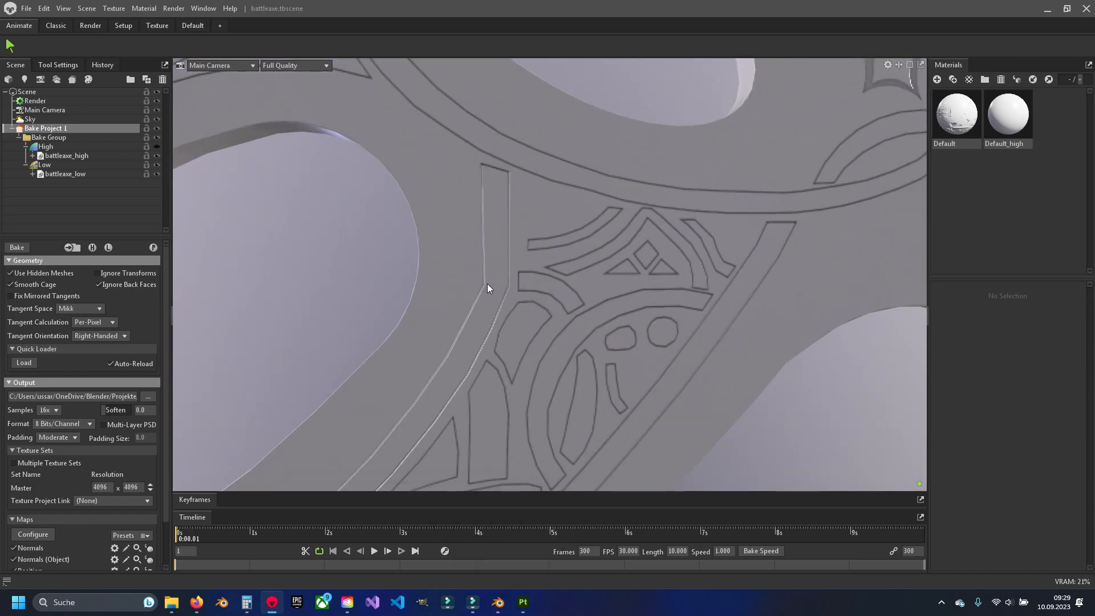
Switch to Blender, hide the low collection and show the high collection
left_click(498, 602)
scroll(519, 285, "up", 5)
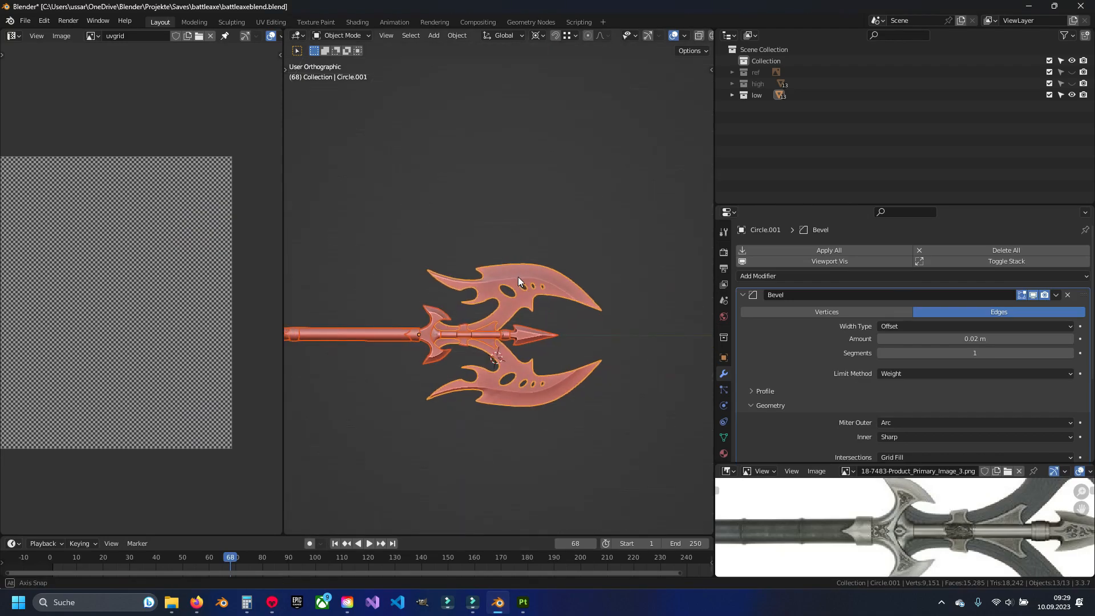
left_click(1071, 96)
left_click(1071, 84)
scroll(516, 294, "up", 8)
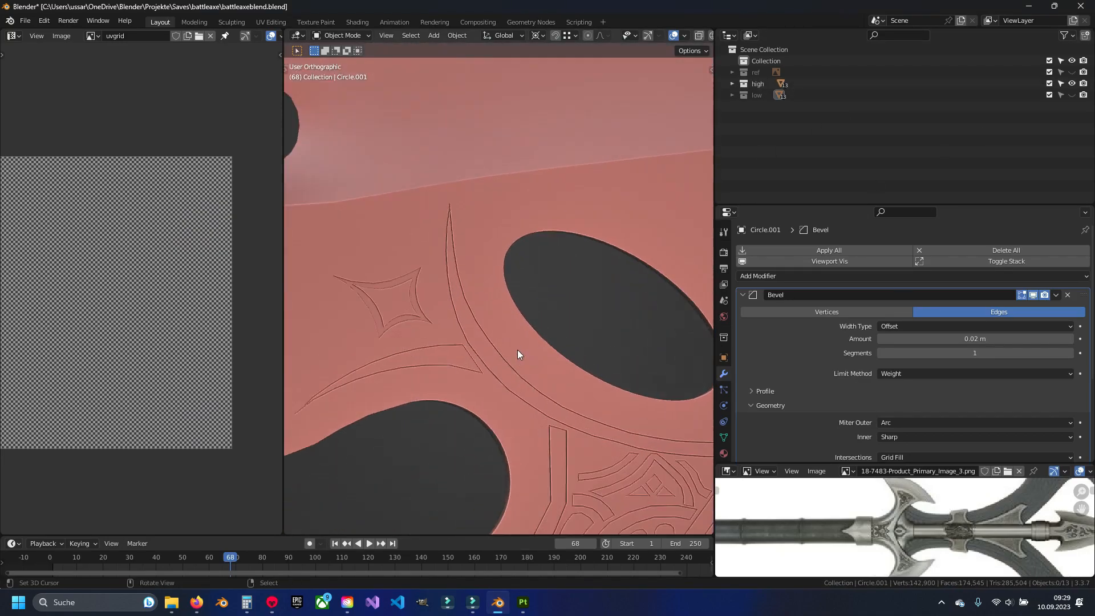
Select the high-poly engraved blade and enter Edit Mode at the angled groove beside the ornament
middle_click_drag(551, 434, 482, 303, "shift")
middle_click_drag(483, 378, 471, 333, "shift")
right_click(473, 330)
key("Tab")
scroll(473, 331, "up", 5)
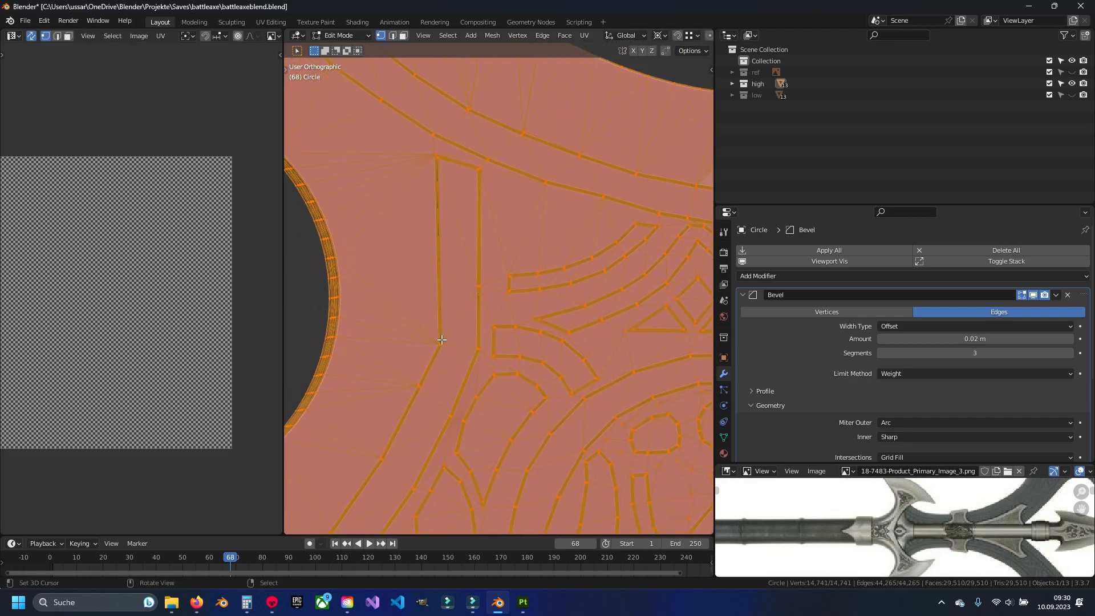
Select the vertices on both sides of the angled groove's bend, through the mesh in side view, and move them about 0.0015 m
left_click(442, 344)
key("KP_3")
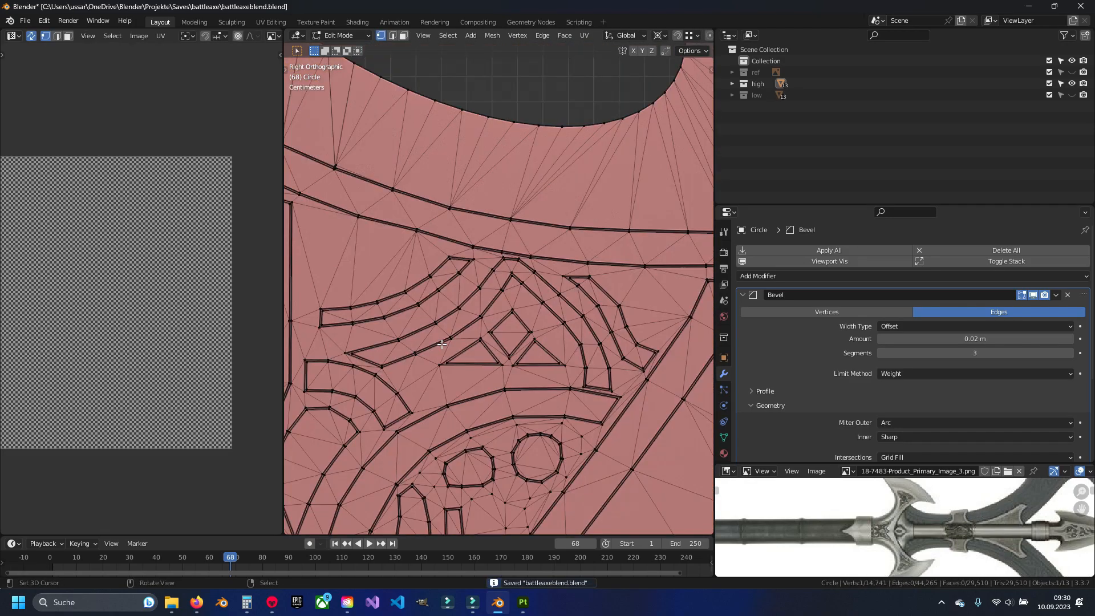
scroll(441, 344, "down", 3)
middle_click_drag(441, 344, 532, 333, "shift")
scroll(440, 381, "up", 4)
key("shift+z")
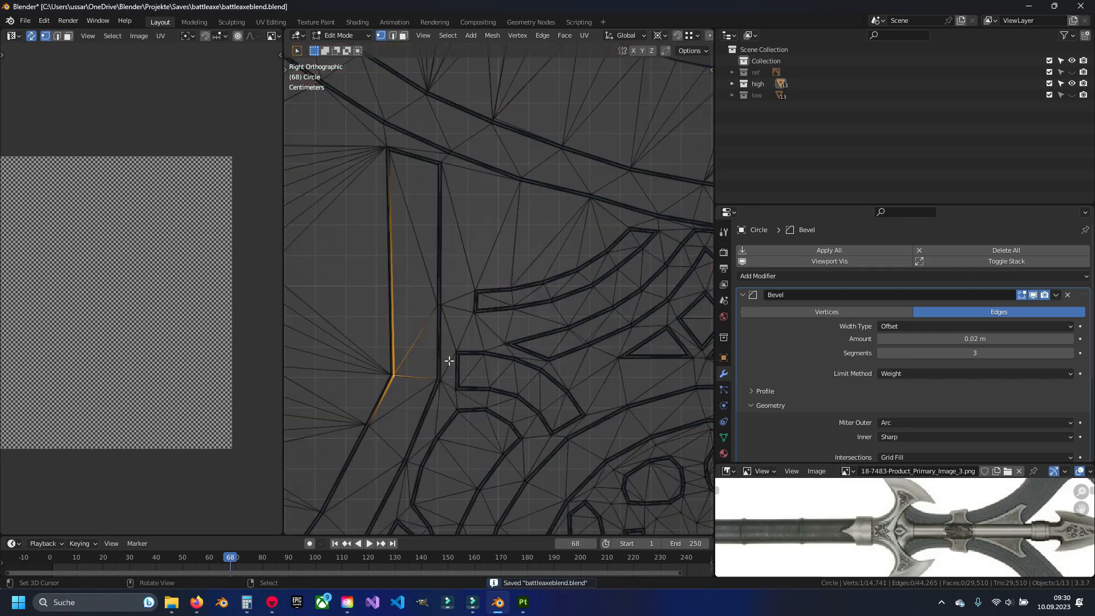
scroll(409, 366, "up", 2)
left_click_drag(355, 359, 453, 393)
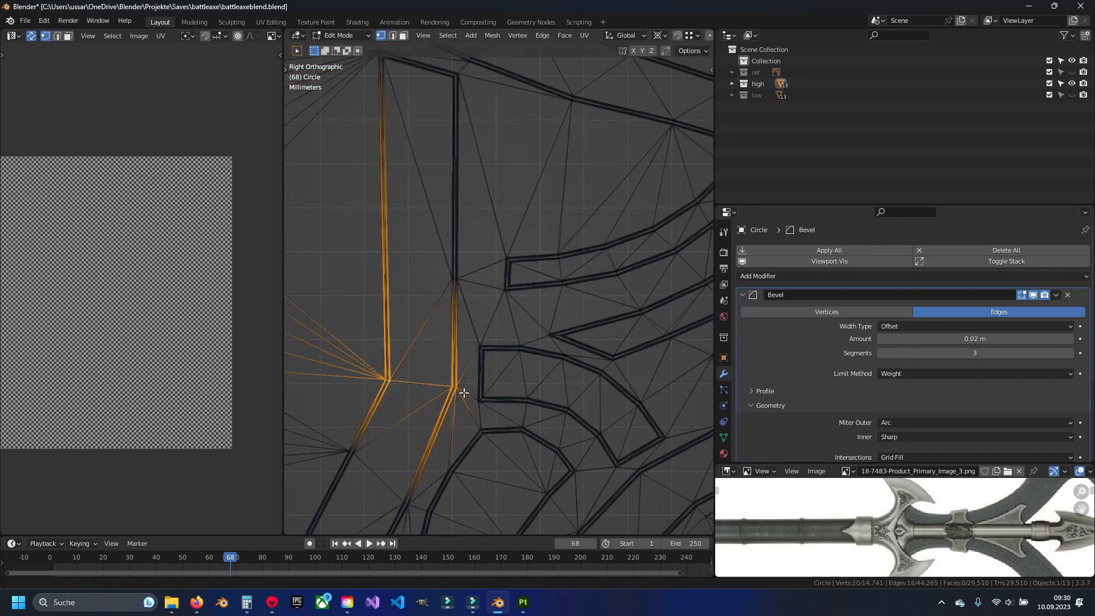
scroll(456, 393, "up", 1)
key("g")
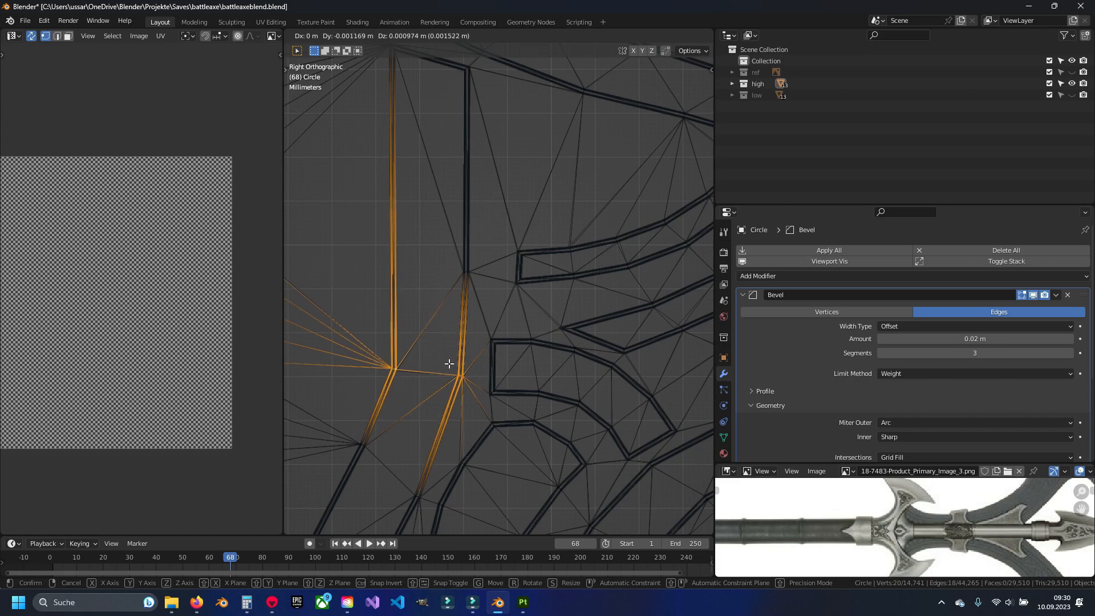
left_click(449, 363)
key("alt+a")
Undo the loop cut on the groove's straight outer wall and turn off the Bevel modifier's viewport display
middle_click_drag(379, 268, 392, 285, "shift")
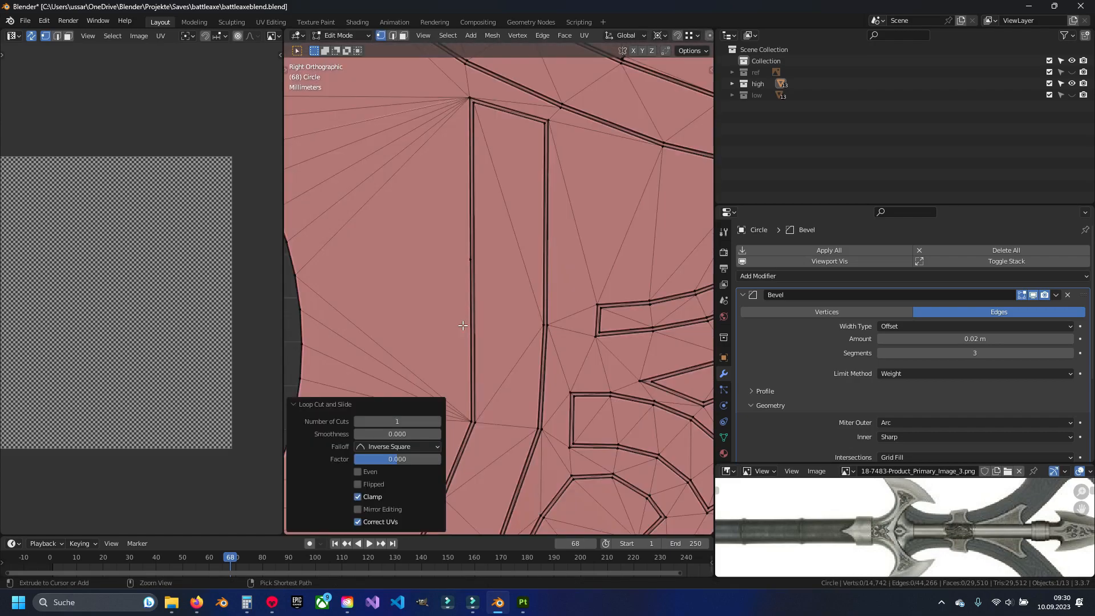
key("ctrl+z")
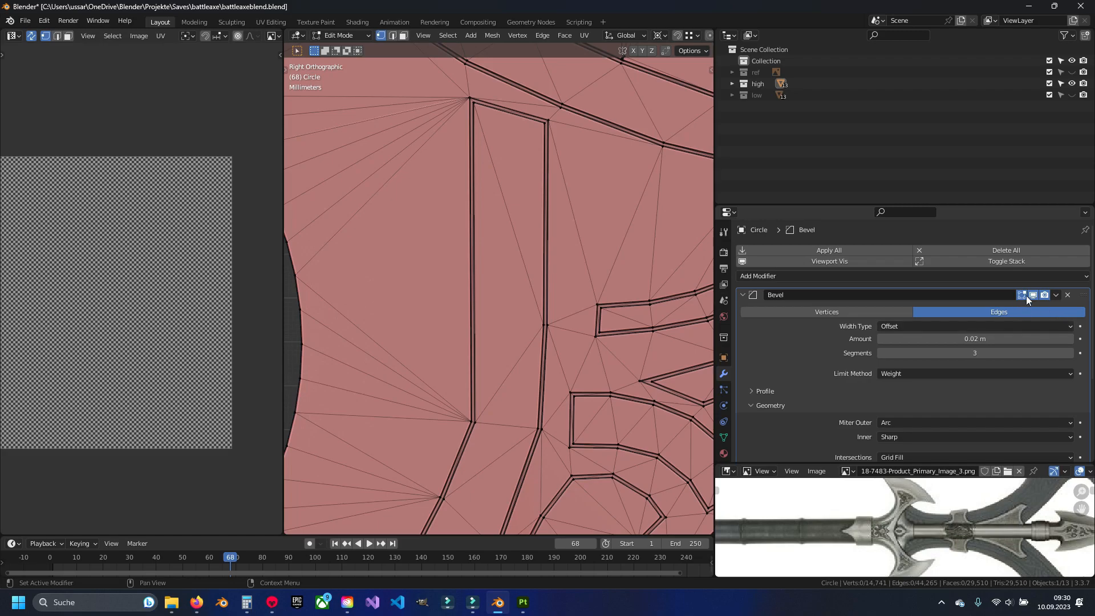
left_click(1033, 295)
scroll(452, 301, "up", 3)
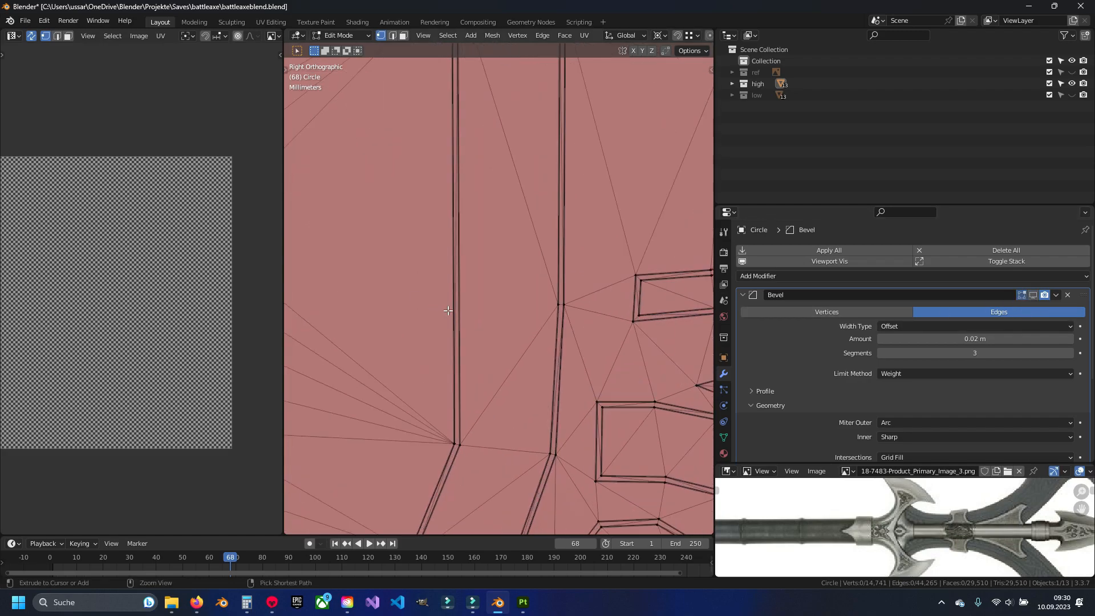
Add one loop cut across the groove's straight outer wall, slid by about 0.38 towards the level of the inner wall's middle vertex
right_click(564, 305)
mouse_move(527, 325)
middle_mouse_down()
mouse_move(501, 319)
mouse_move(529, 327)
mouse_move(519, 317)
middle_mouse_up()
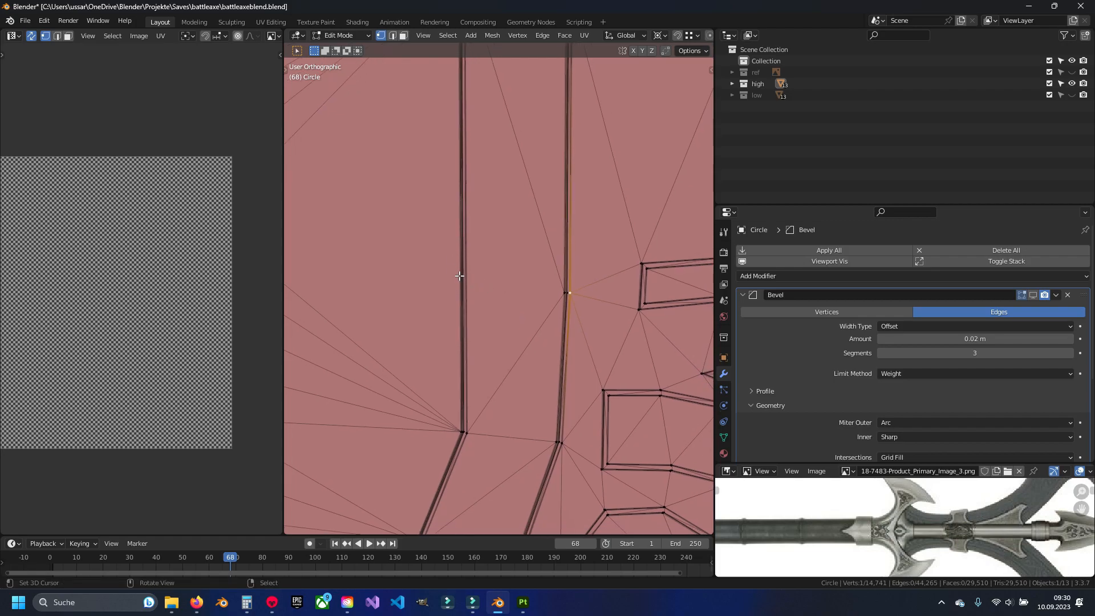
key("alt+a")
scroll(502, 316, "down", 3)
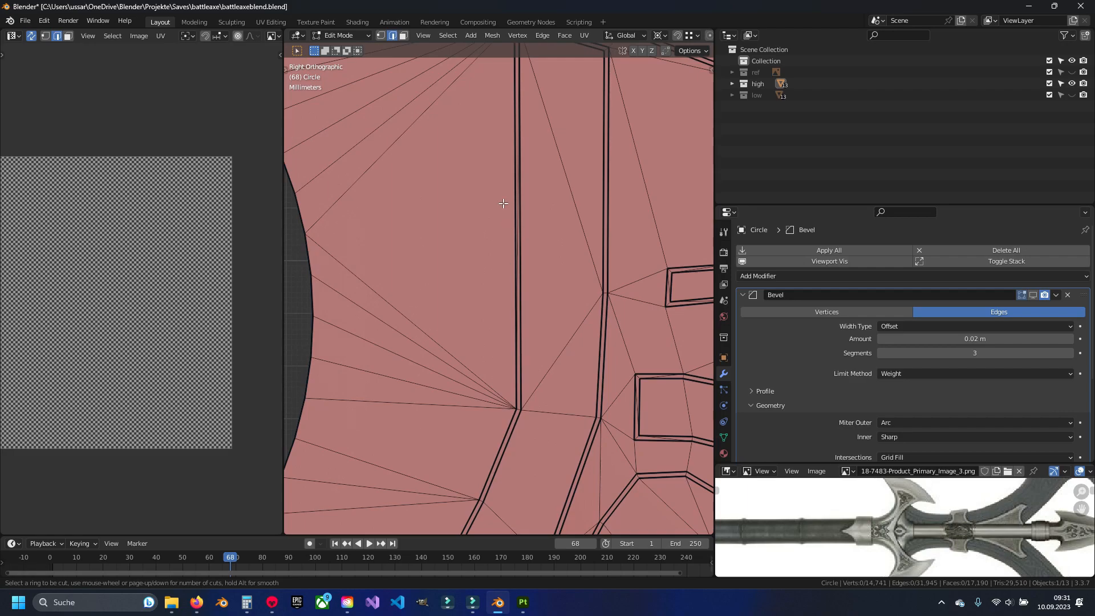
middle_click_drag(514, 226, 473, 294)
left_click(482, 251)
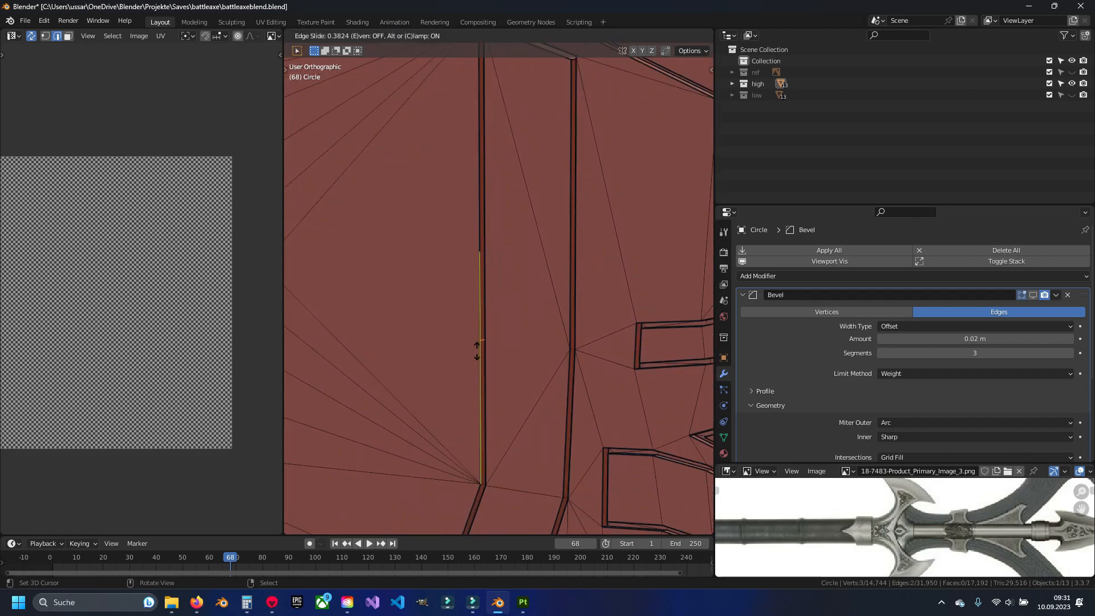
left_click(478, 354)
Knife-cut an edge across the groove floor from the inner wall's middle vertex to the new outer-wall vertex
key("1")
middle_click_drag(487, 358, 547, 390)
right_click(511, 439)
right_click(581, 363, "shift")
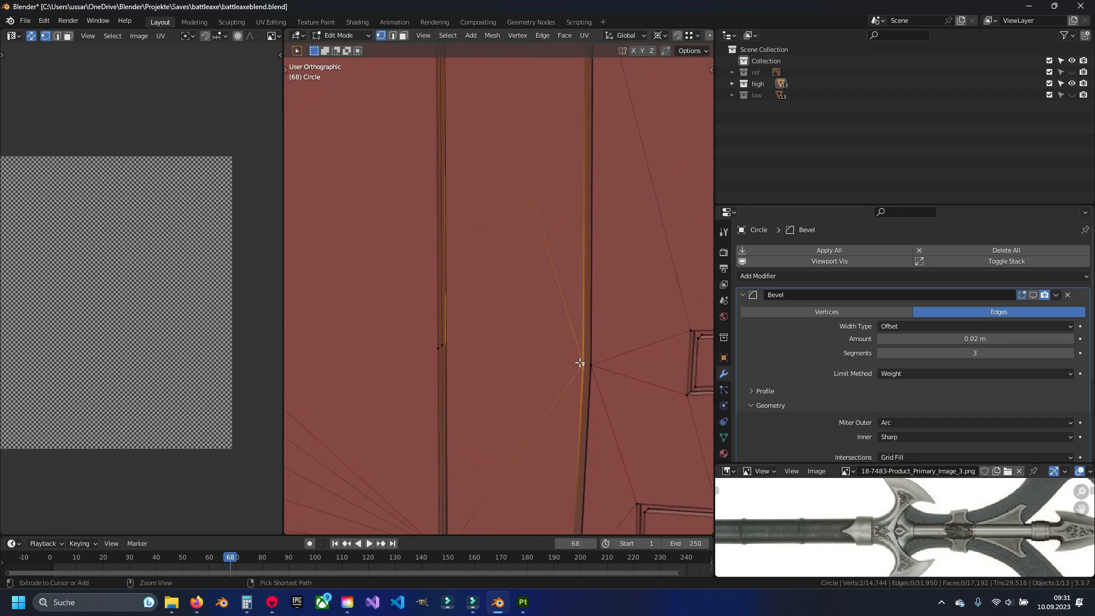
middle_click_drag(489, 361, 453, 334)
right_click(459, 331)
right_click(581, 338)
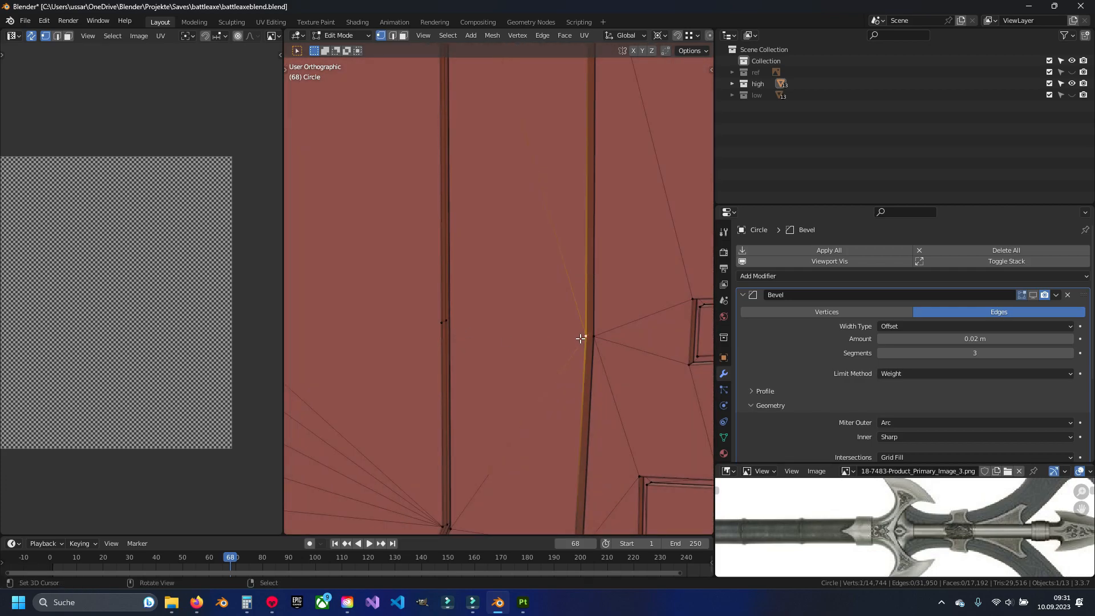
key("KP_3")
key("shift+z")
middle_click_drag(618, 321, 580, 306, "shift")
key("k")
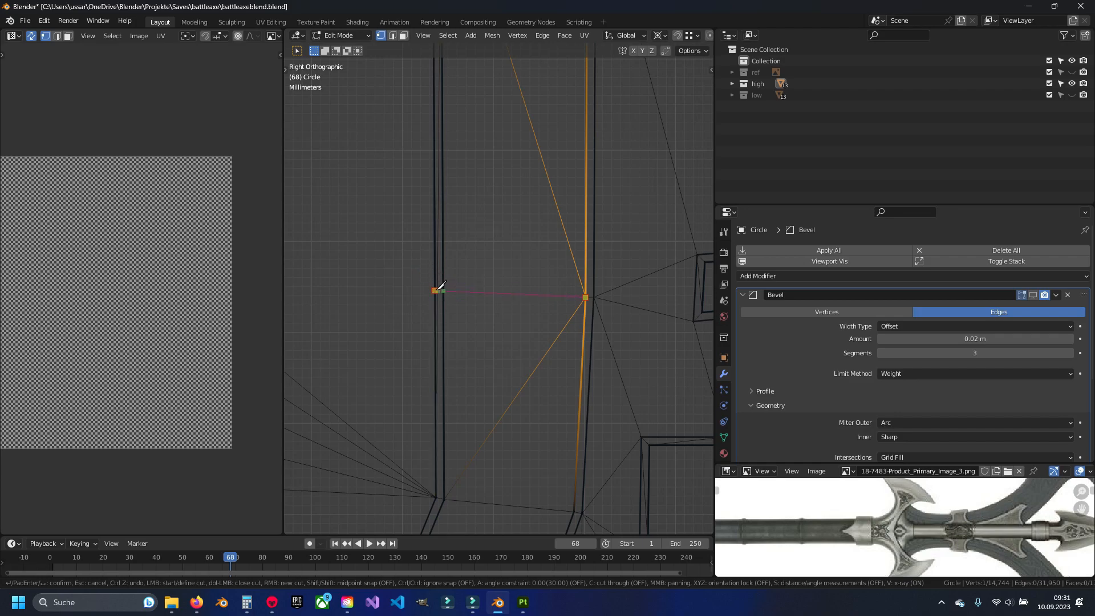
left_click(435, 291)
key("Return")
Connect the new outer-wall vertex of the groove to a vertex on the blade's curved rim
middle_click_drag(435, 288, 445, 341)
key("shift+z")
right_click(447, 333)
scroll(447, 333, "down", 6)
key("shift+z")
mouse_move(376, 306)
middle_mouse_down()
mouse_move(335, 286)
mouse_move(369, 288)
middle_mouse_up()
right_click(354, 271, "shift")
key("alt+a")
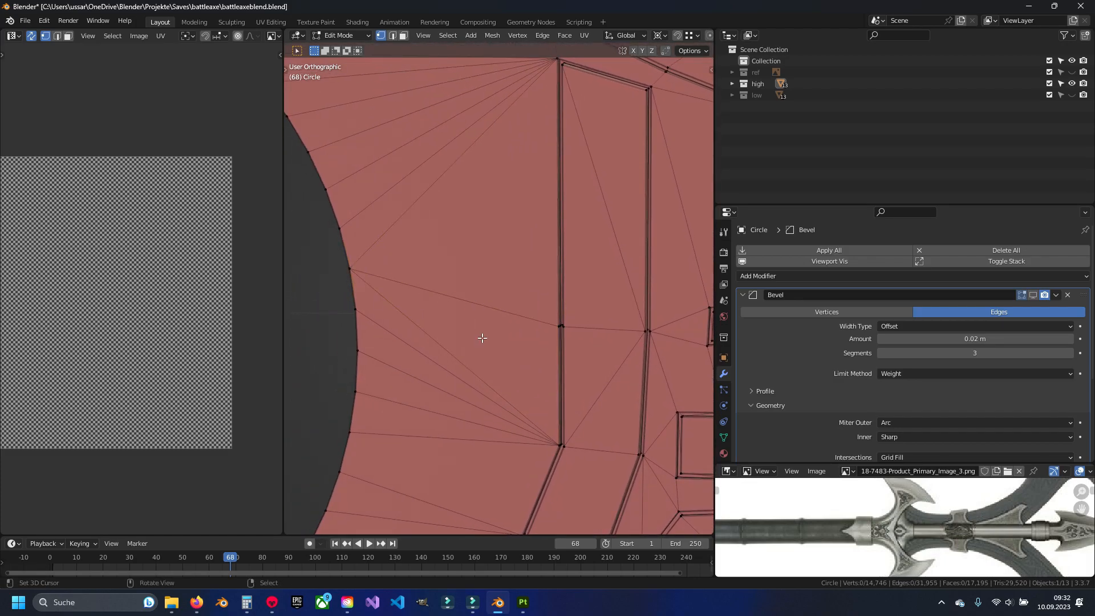
Select the vertices of the new cross cut on both groove walls, through the mesh in side view
key("KP_3")
key("shift+z")
middle_click_drag(539, 354, 513, 347, "shift")
left_click_drag(494, 298, 603, 357)
key("b")
left_click_drag(502, 289, 658, 359)
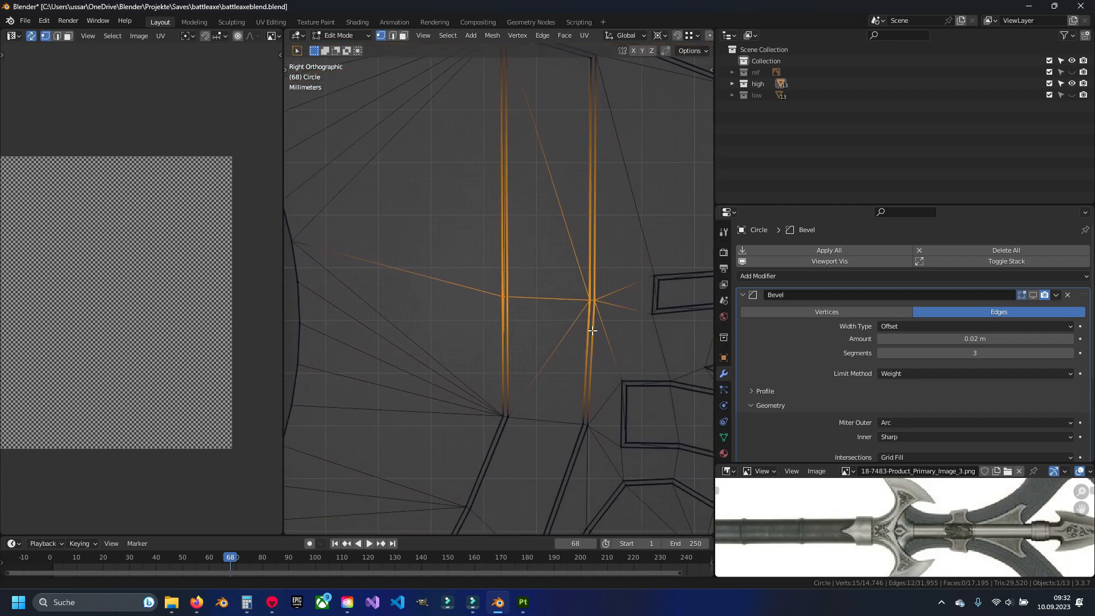